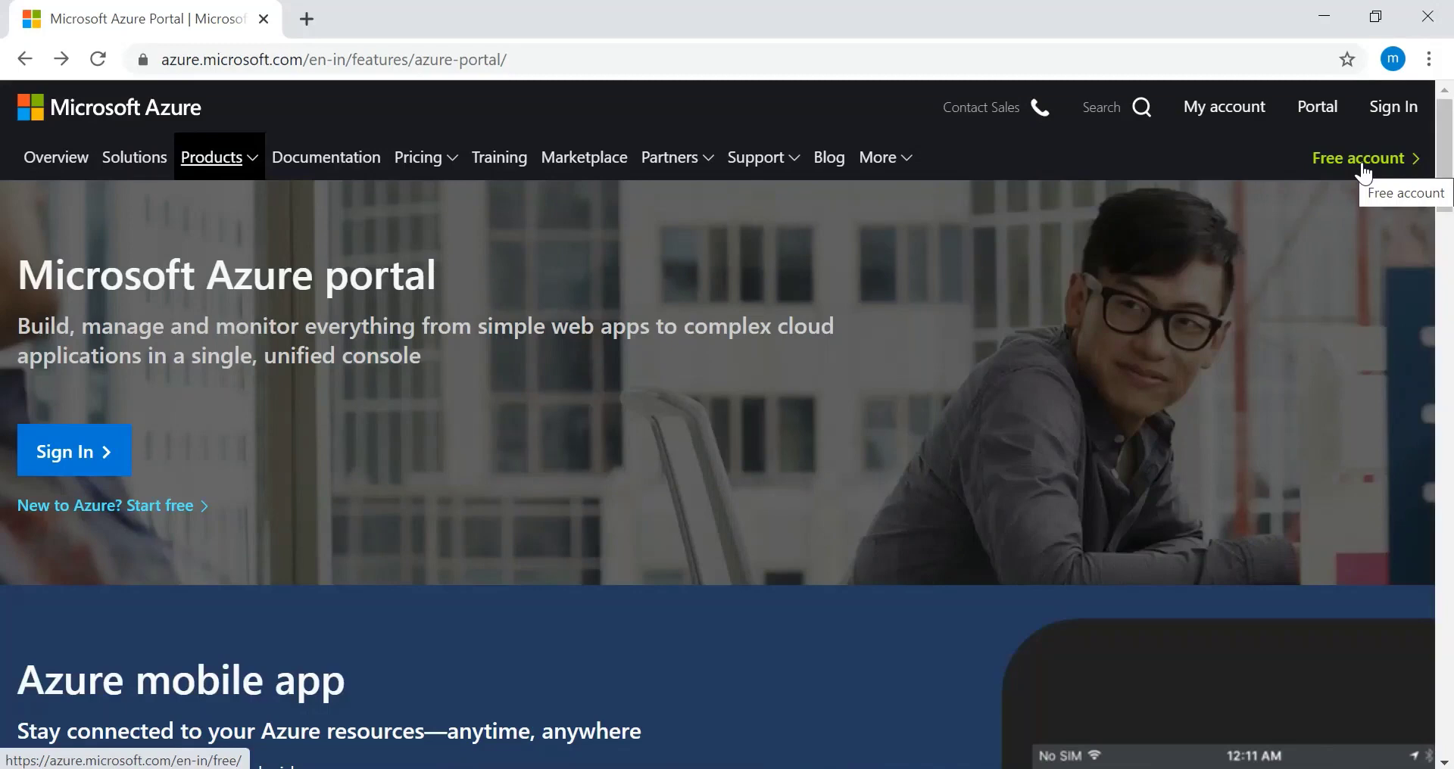
# Step: Sign in to the Azure portal with the saved personal account and choose to stay signed in
pyautogui.click(210, 161)
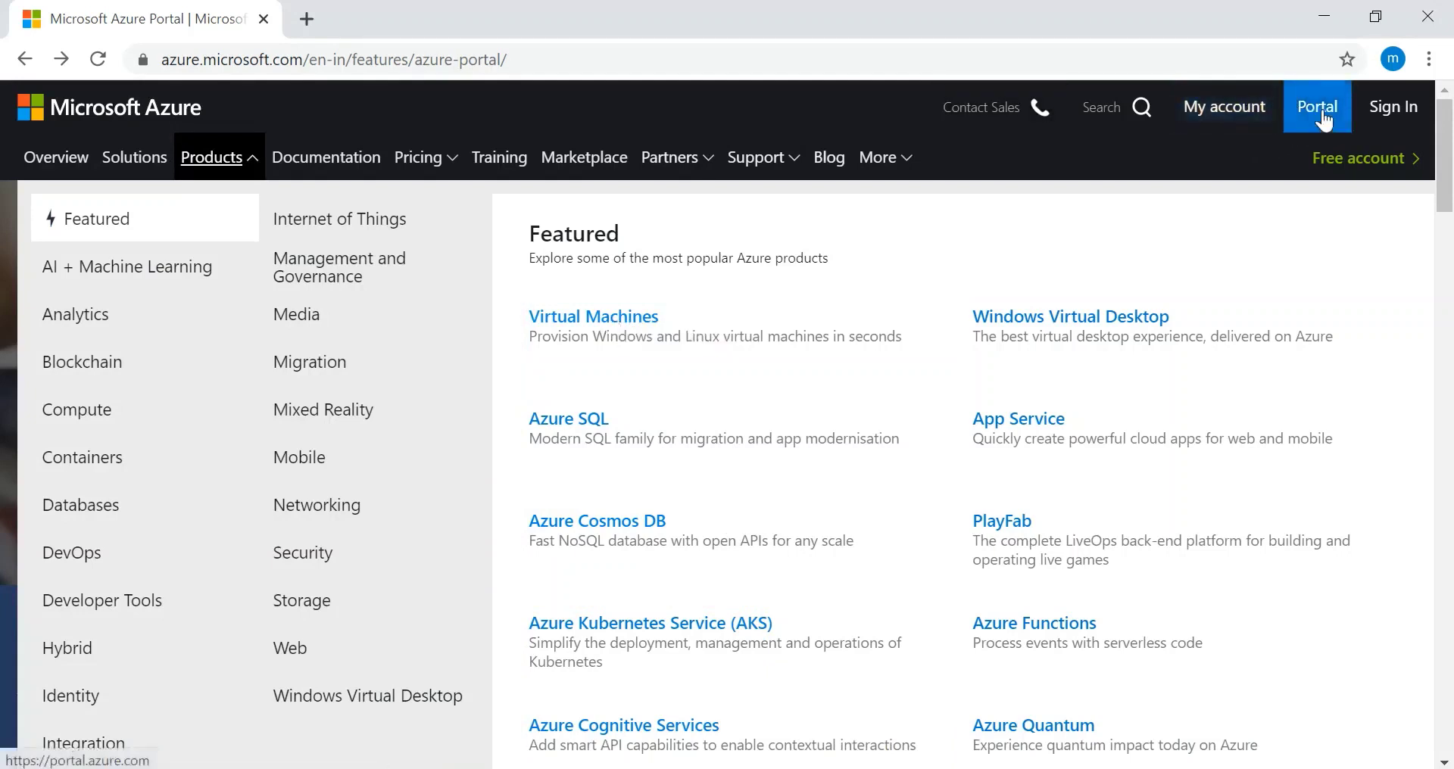
pyautogui.click(1319, 113)
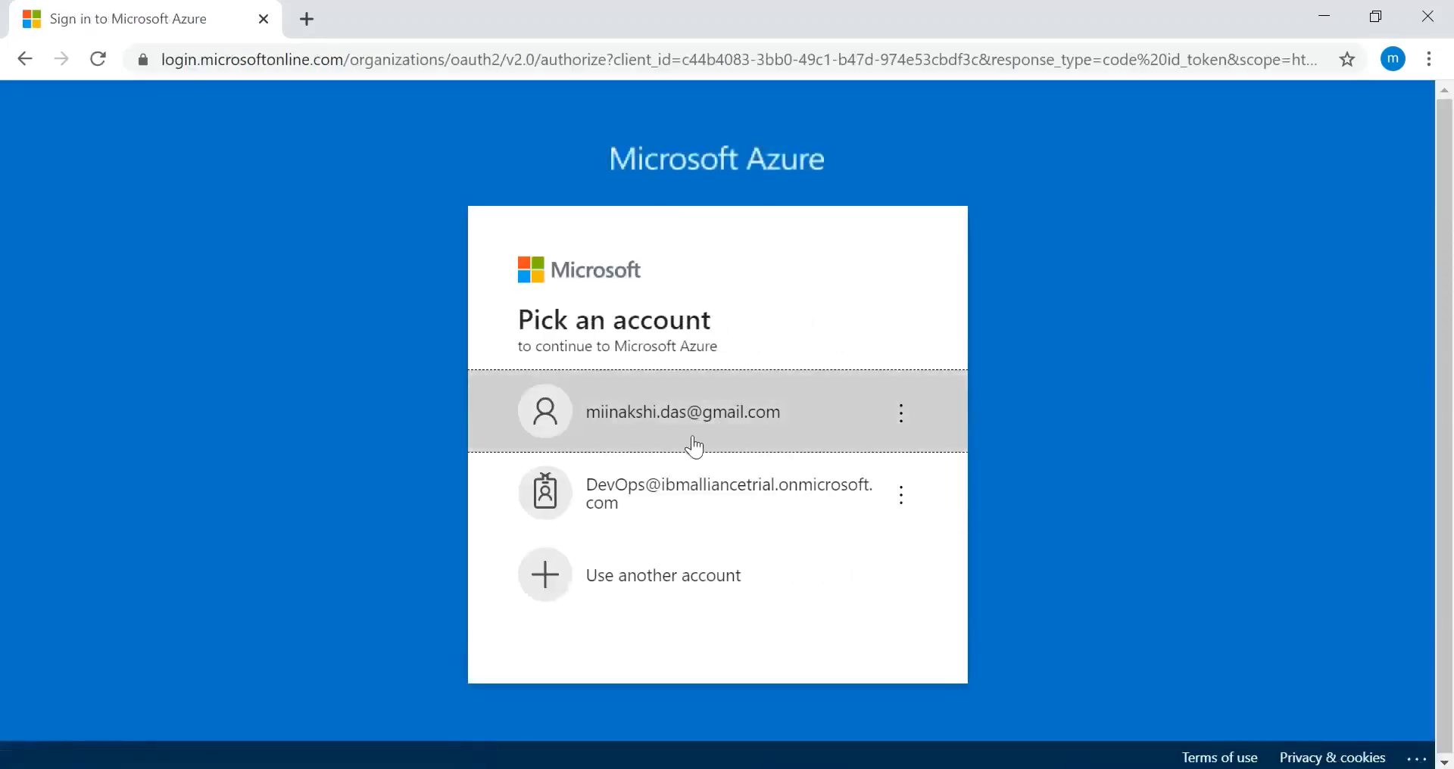
pyautogui.click(695, 447)
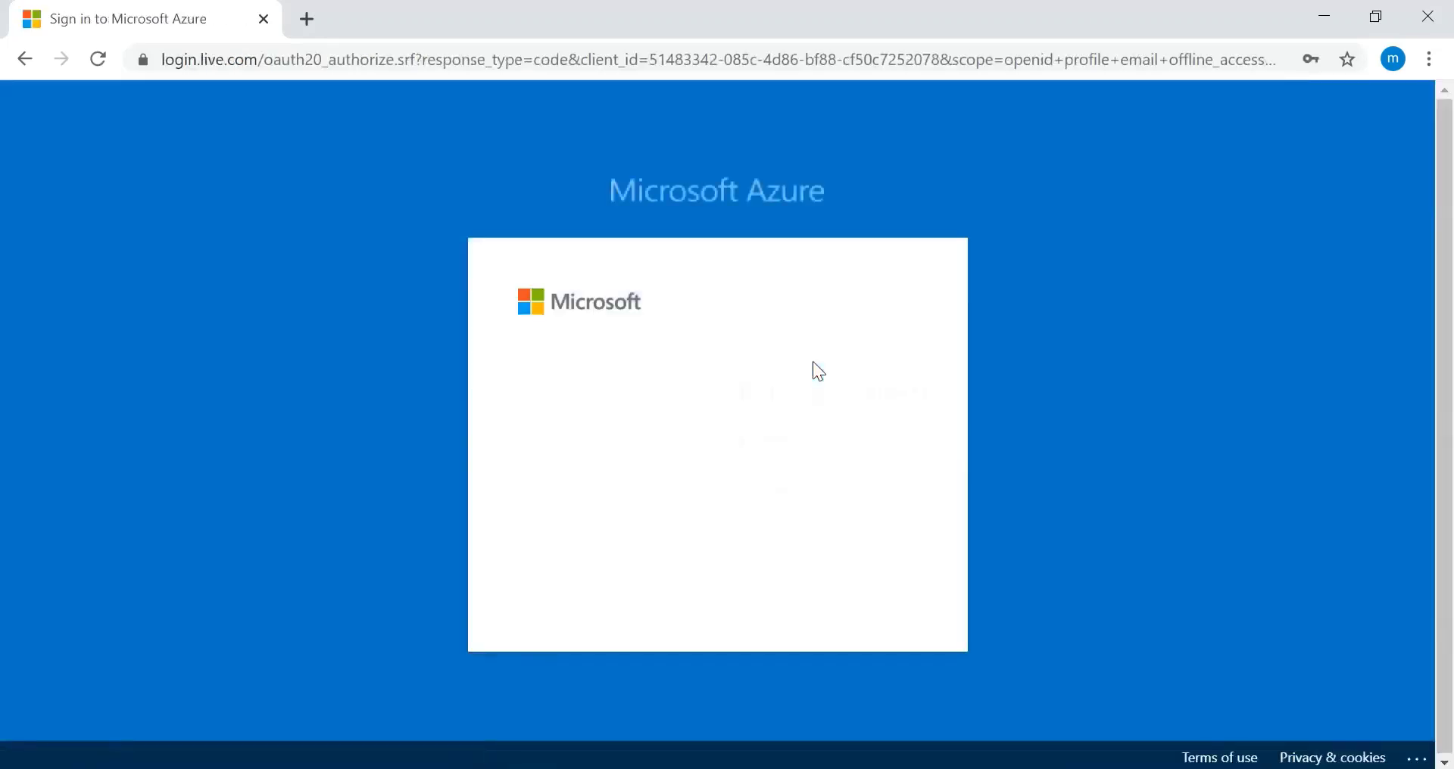
pyautogui.click(826, 587)
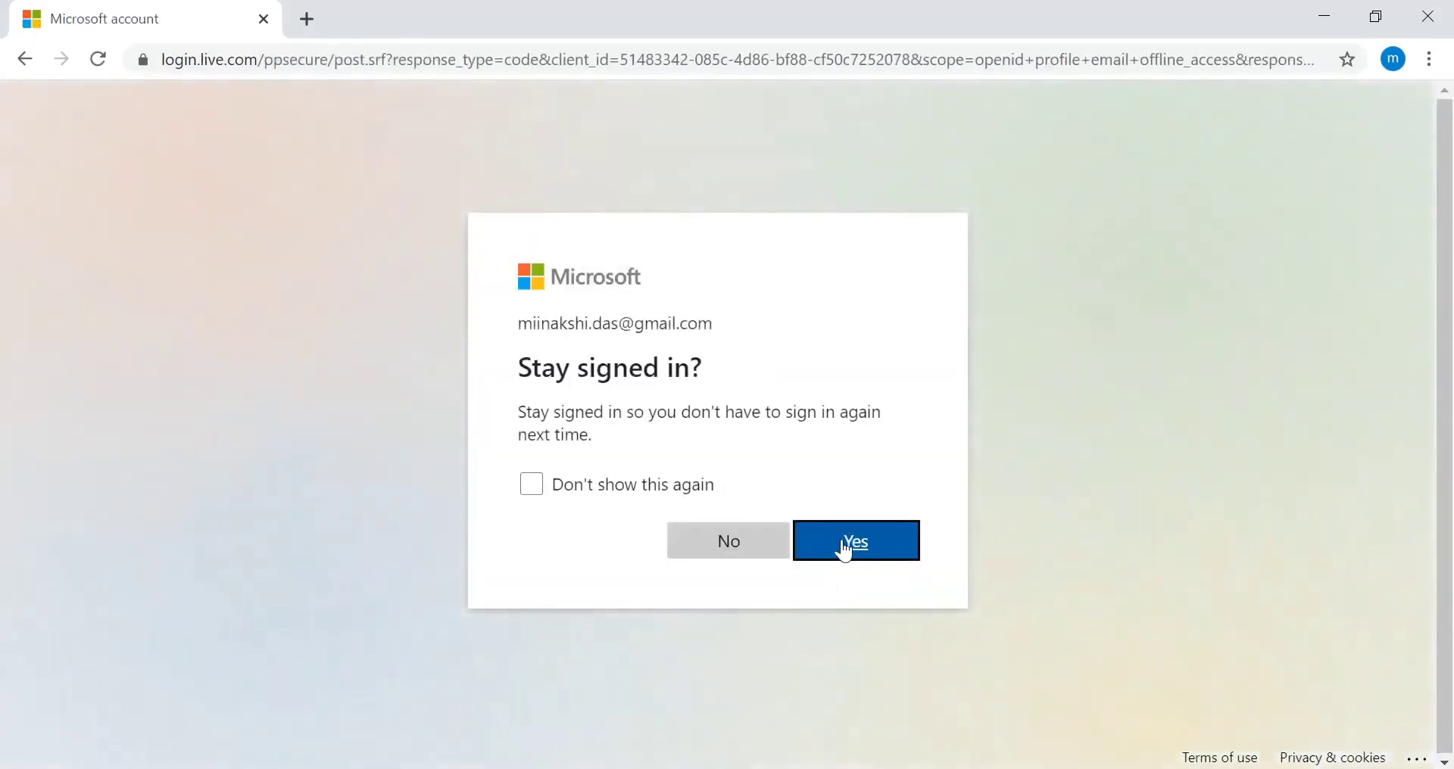
pyautogui.click(844, 542)
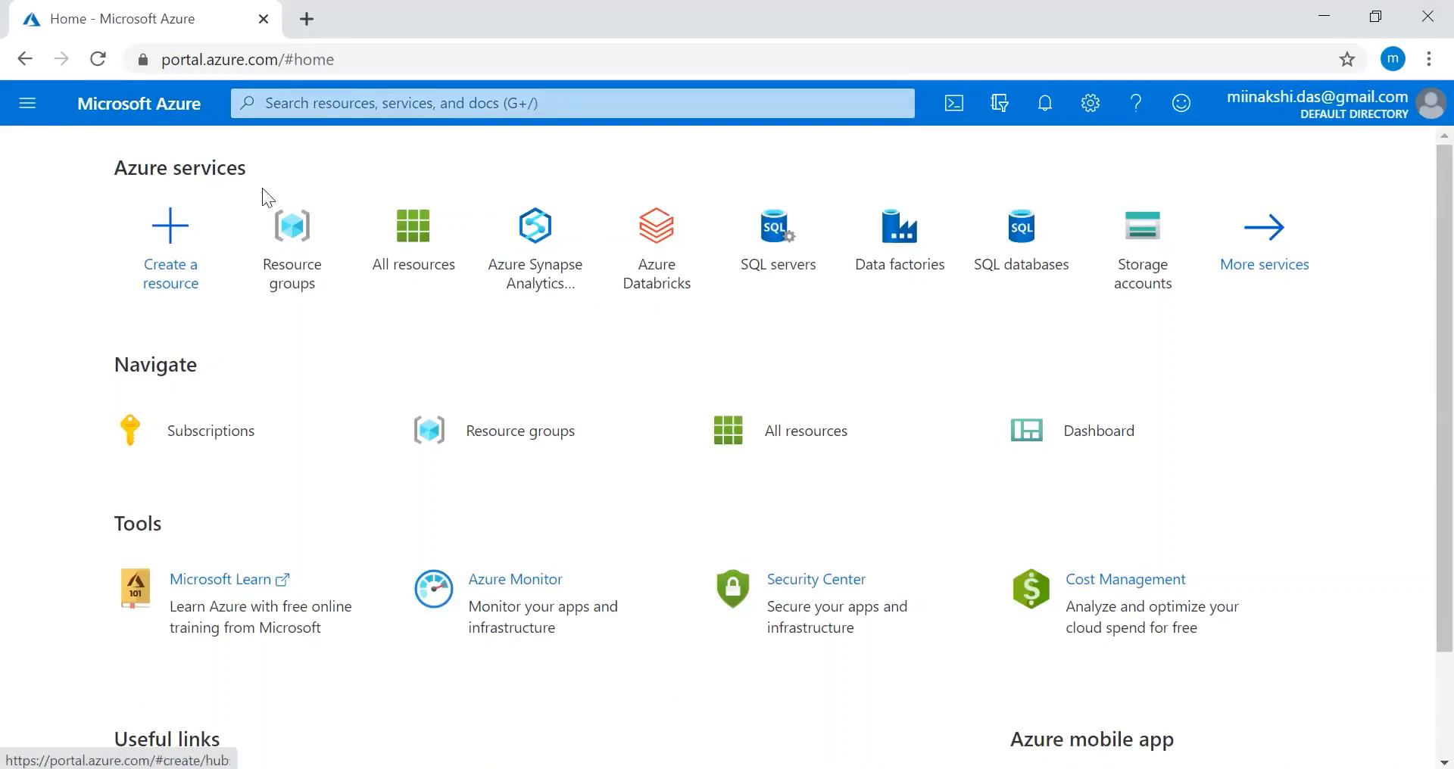
# Step: Search the portal for "st", open the Storage accounts service and start adding a new storage account
pyautogui.click(27, 103)
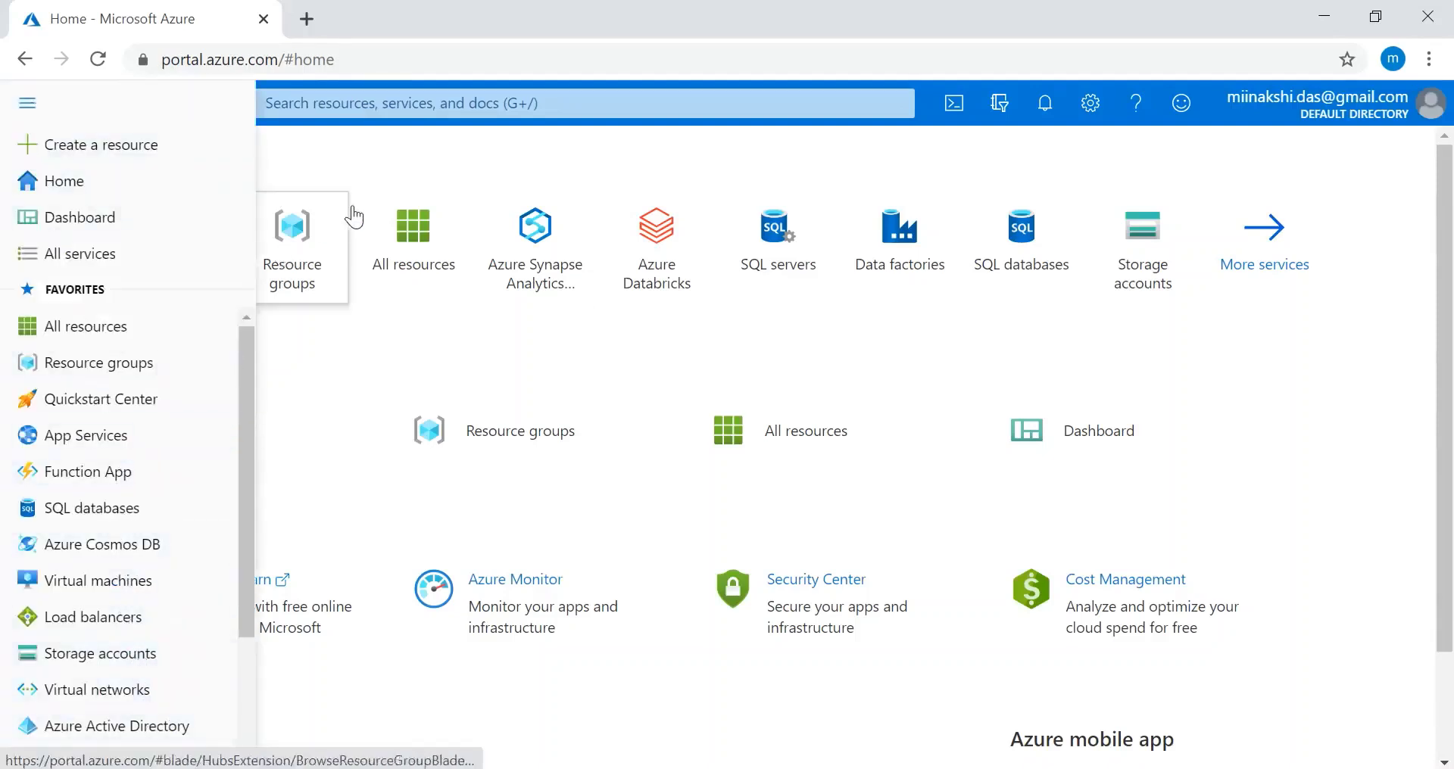
pyautogui.click(370, 104)
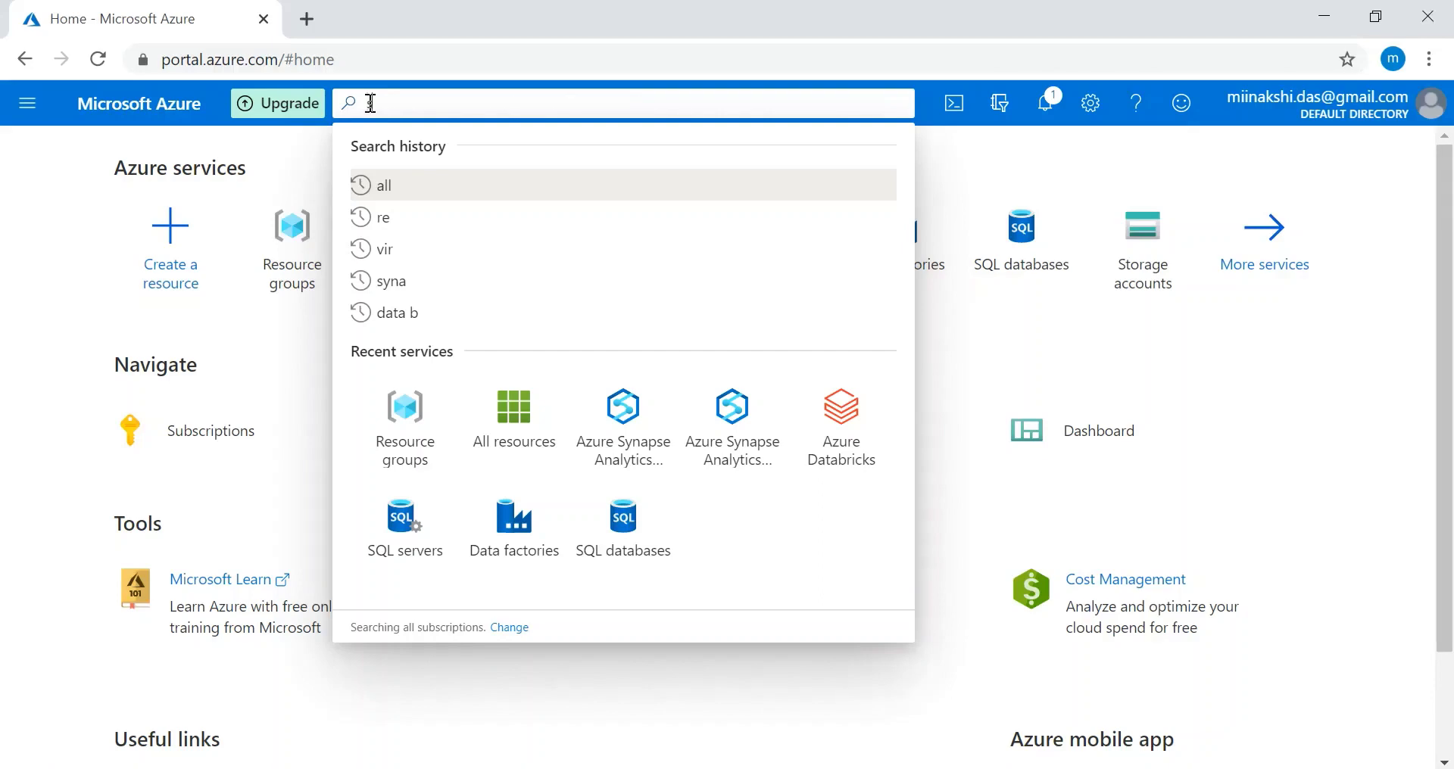
pyautogui.write('st')
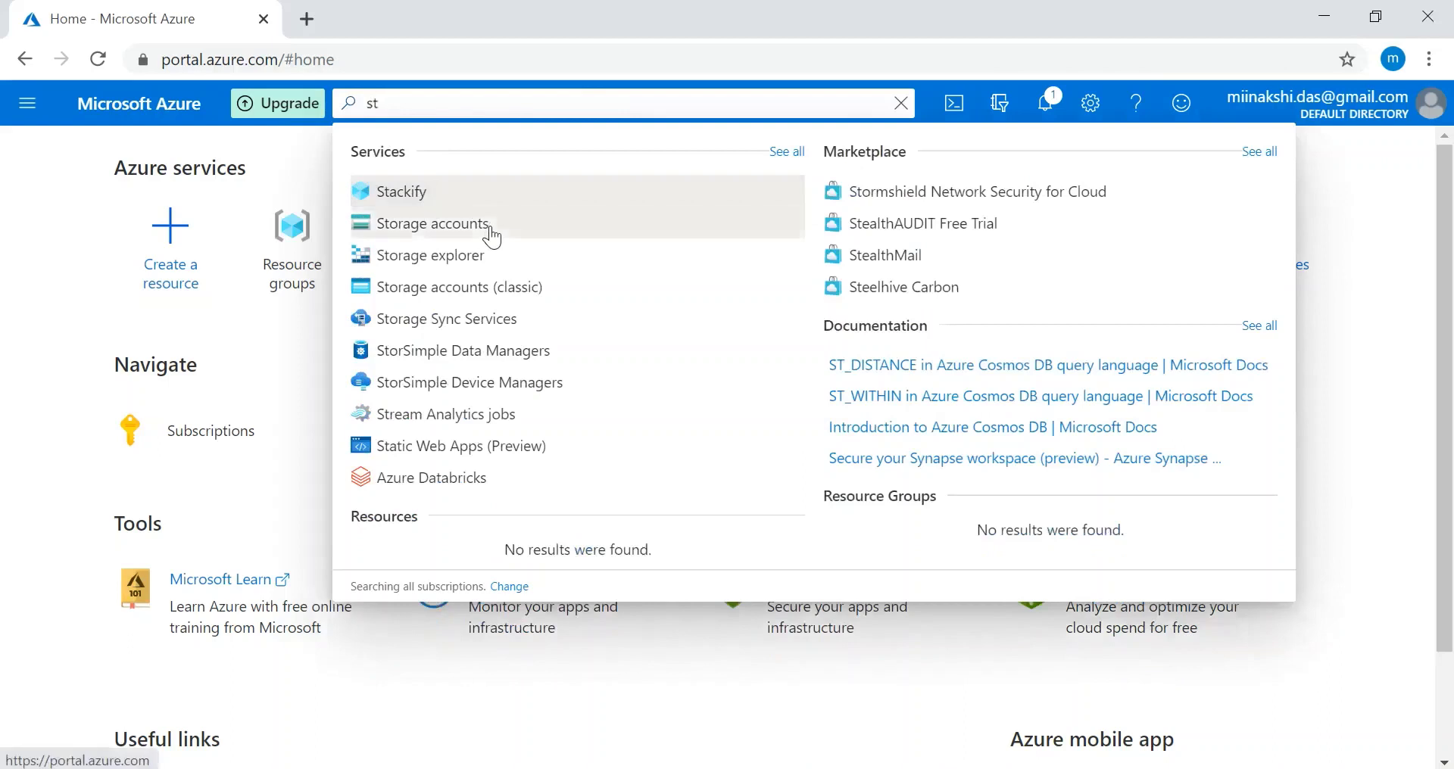
pyautogui.click(488, 226)
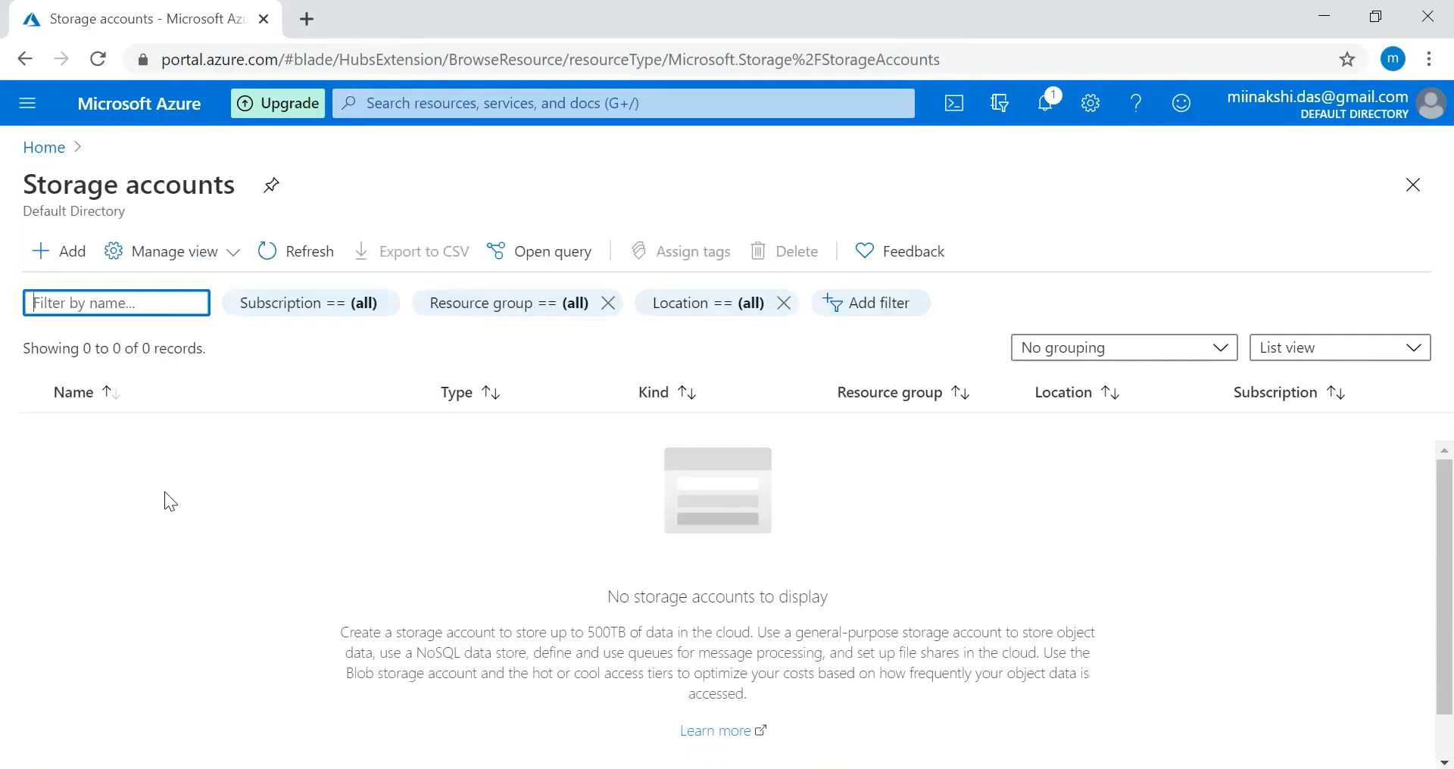
pyautogui.click(61, 265)
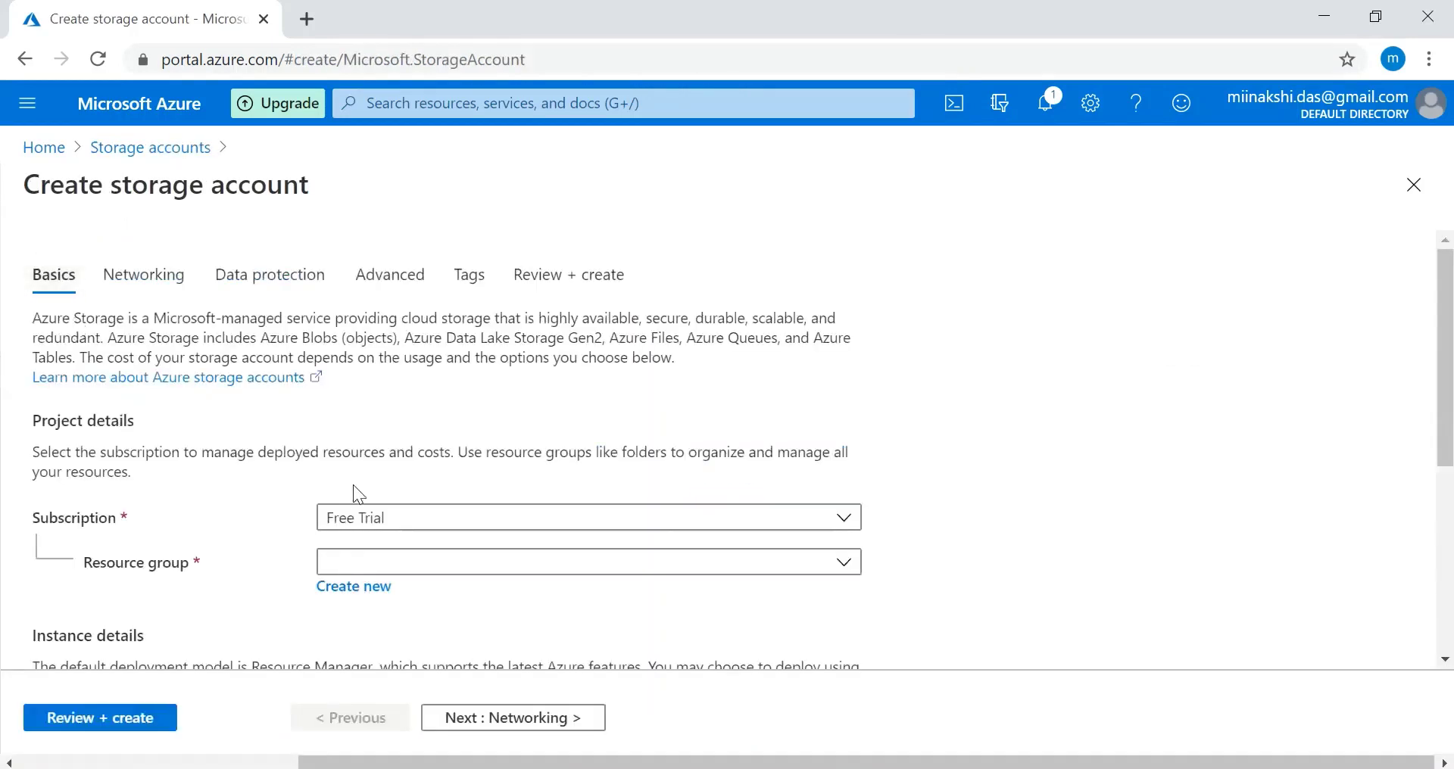
# Step: Create a new resource group named demopur01 for the storage account
pyautogui.scroll(-3, 861, 416)
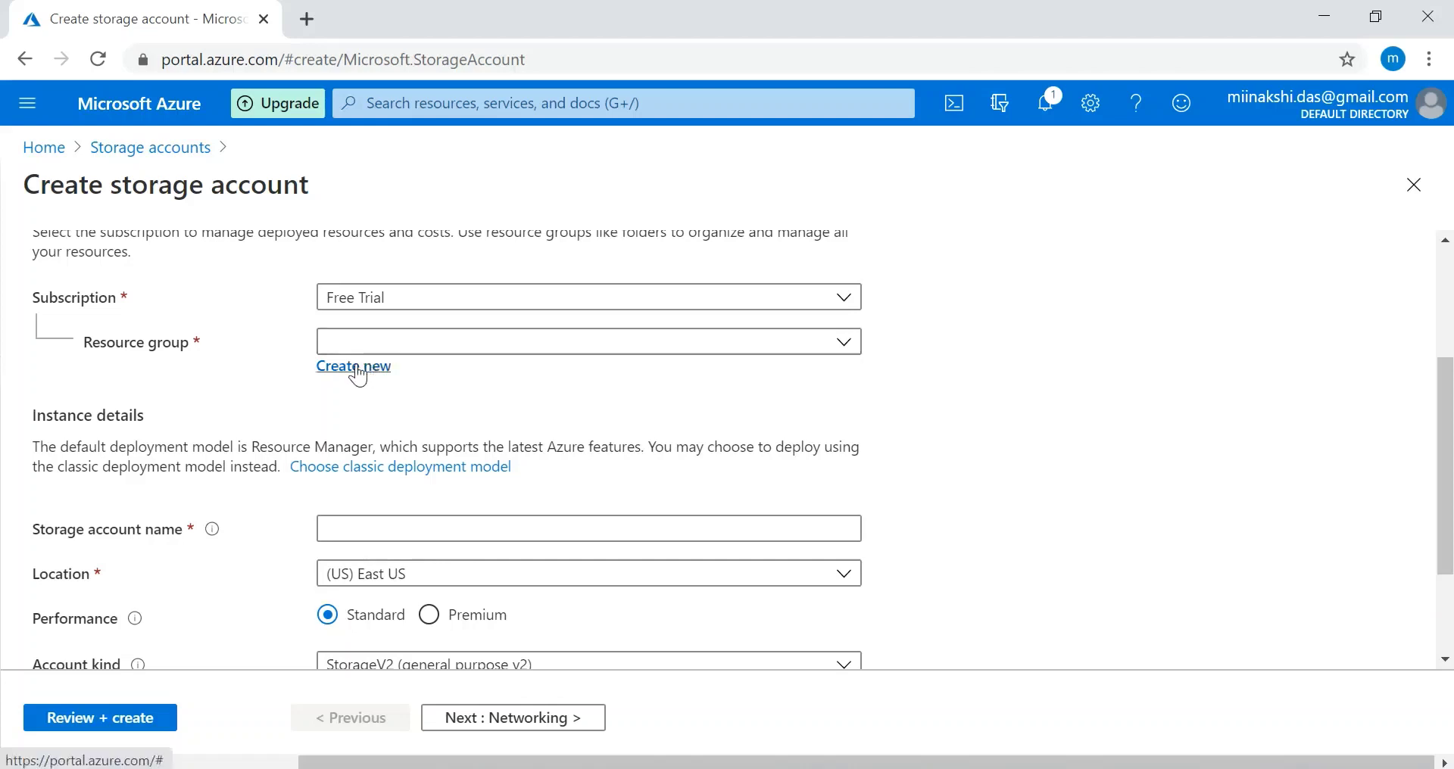
pyautogui.click(375, 367)
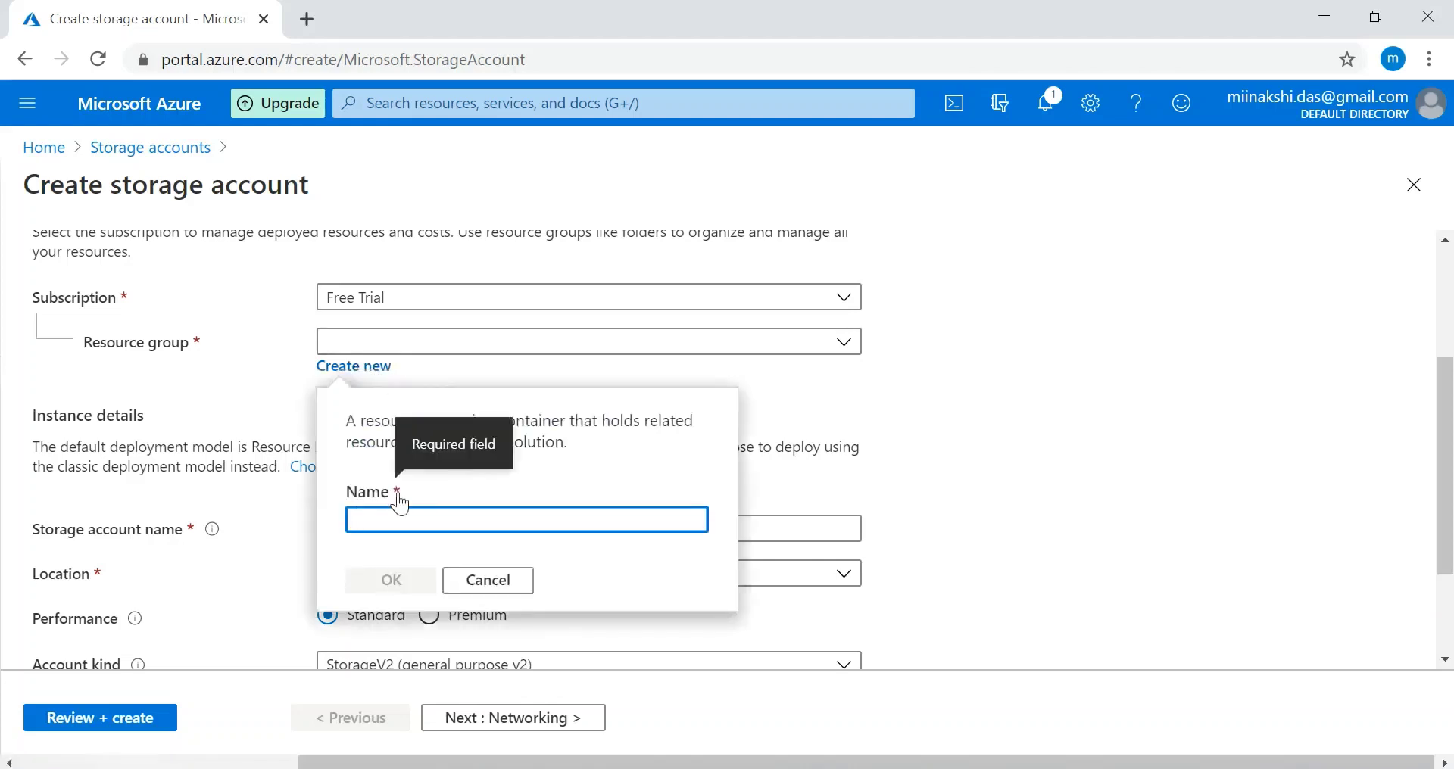
pyautogui.write('demopur01')
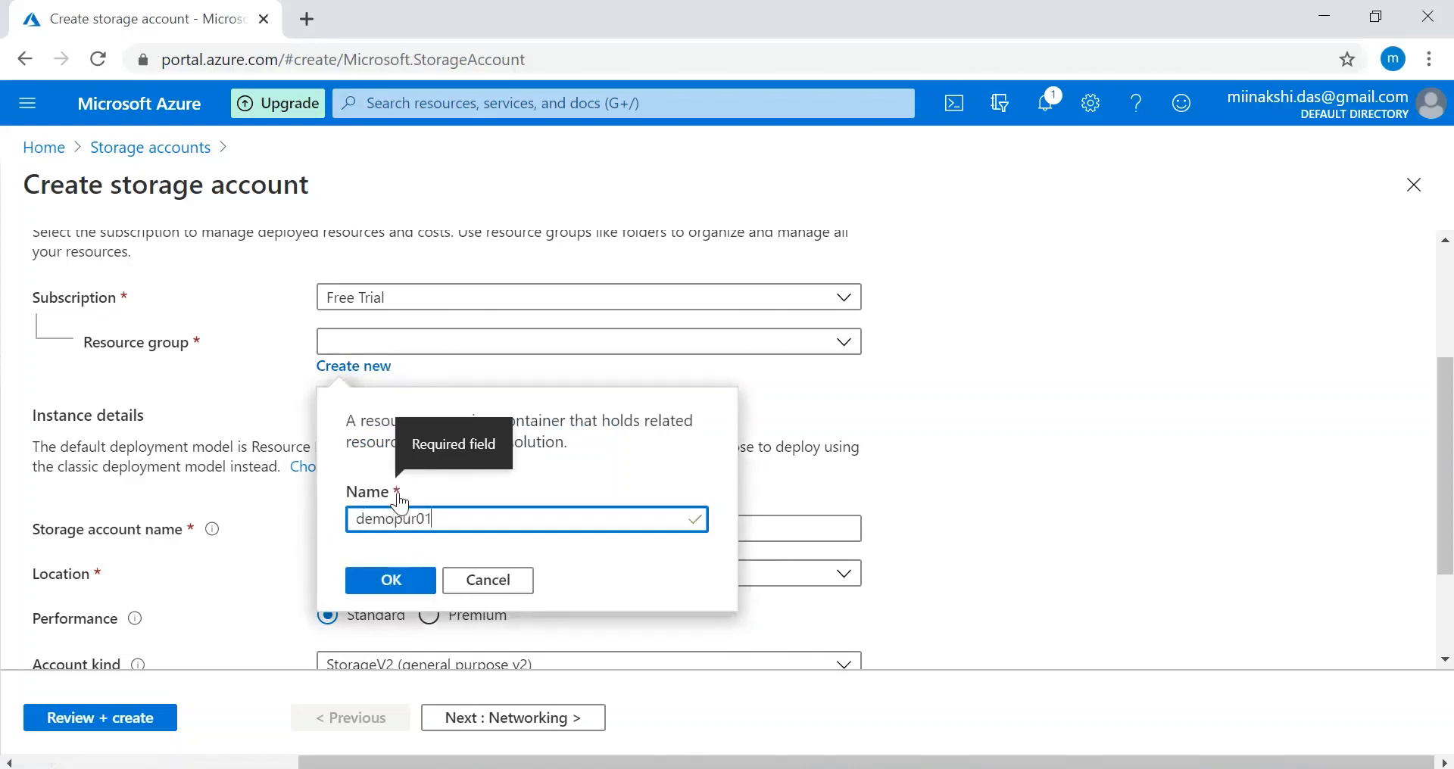
pyautogui.click(388, 593)
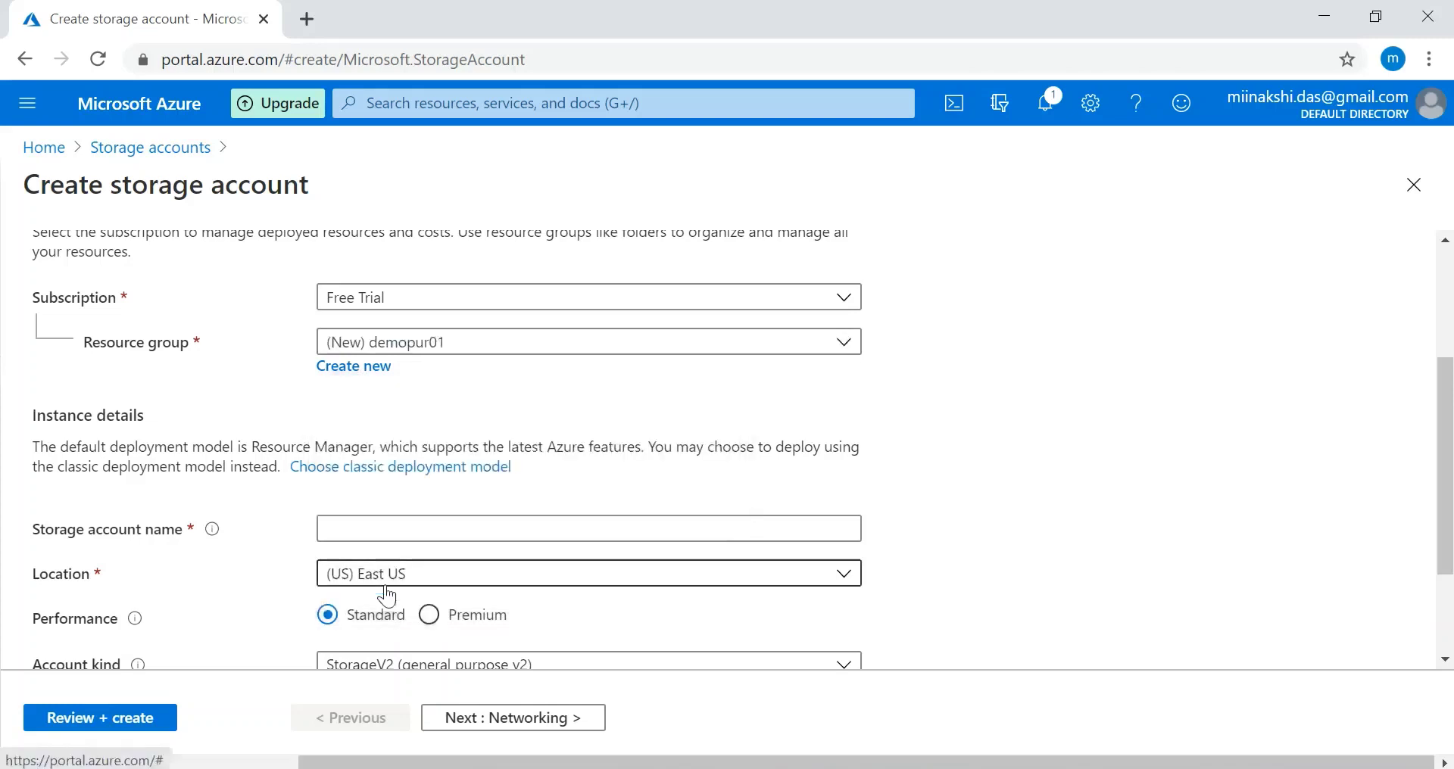
# Step: Name the storage account csvdata01 and choose (US) East US as its location
pyautogui.click(365, 524)
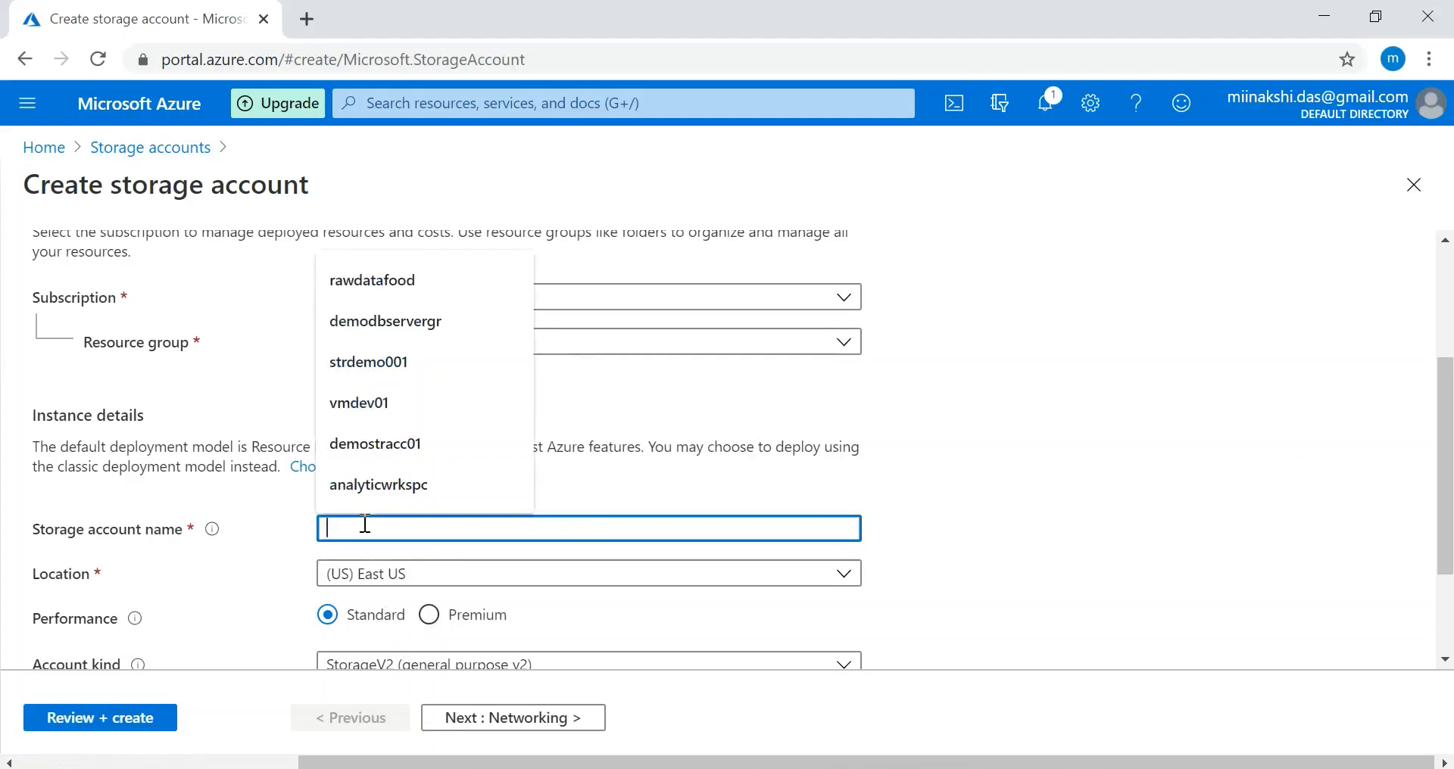
pyautogui.write('cs')
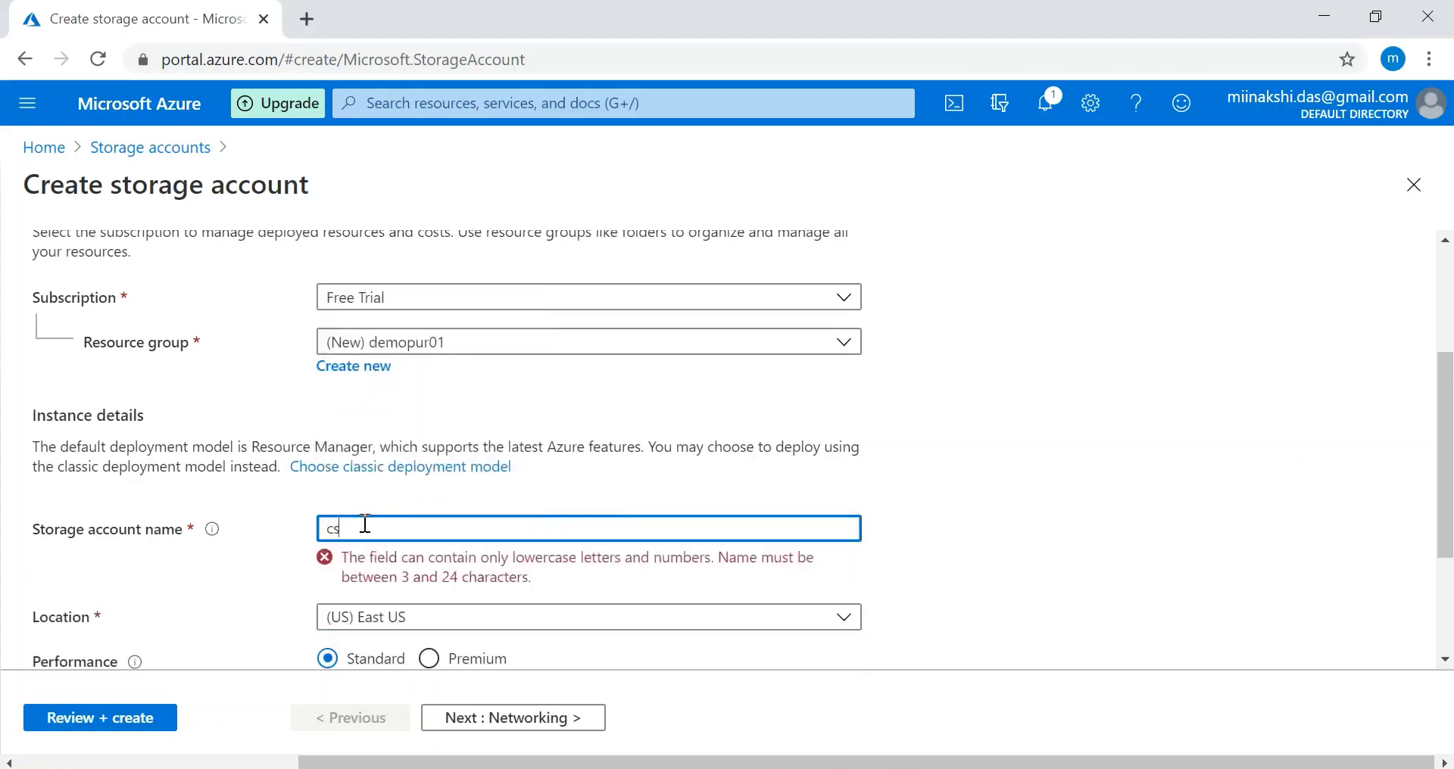
pyautogui.write('vdata01')
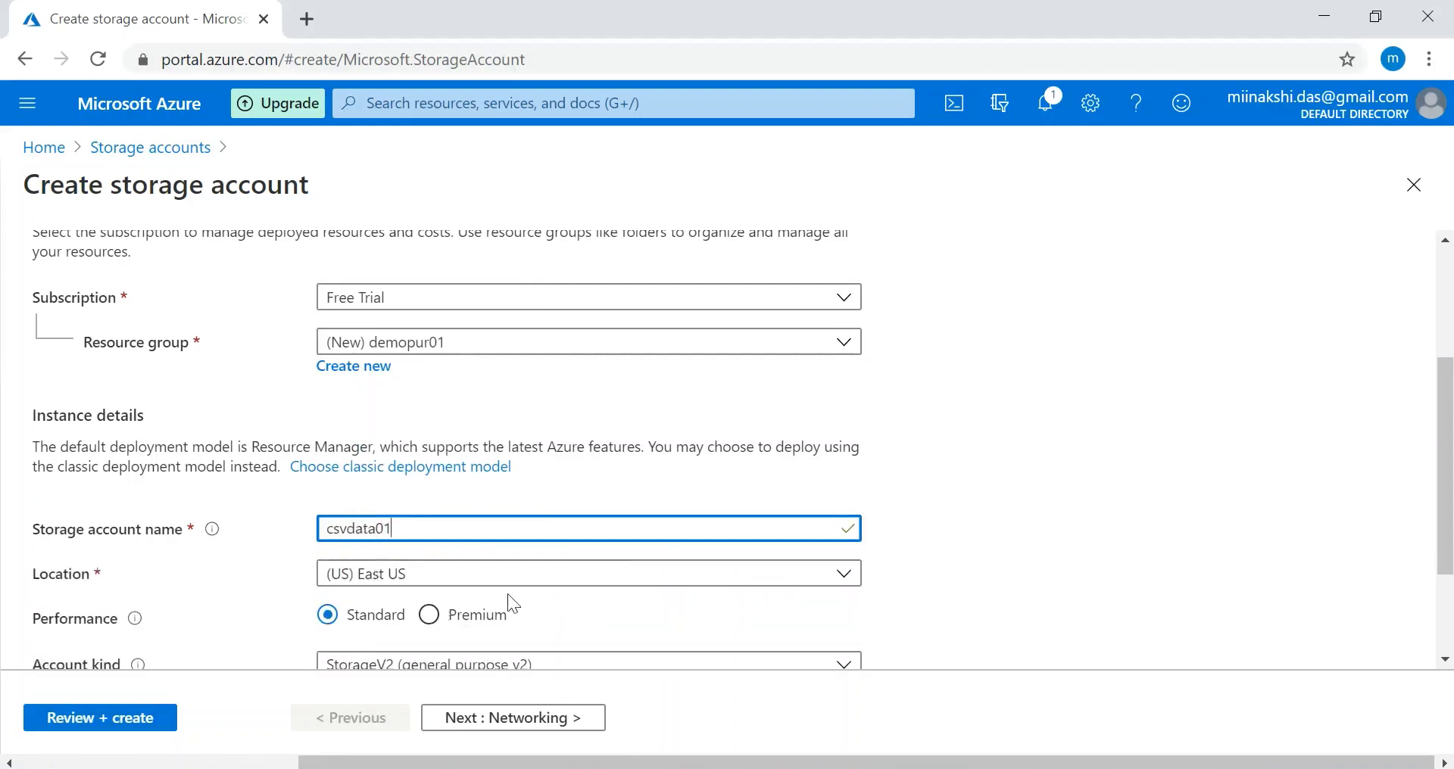
pyautogui.click(857, 585)
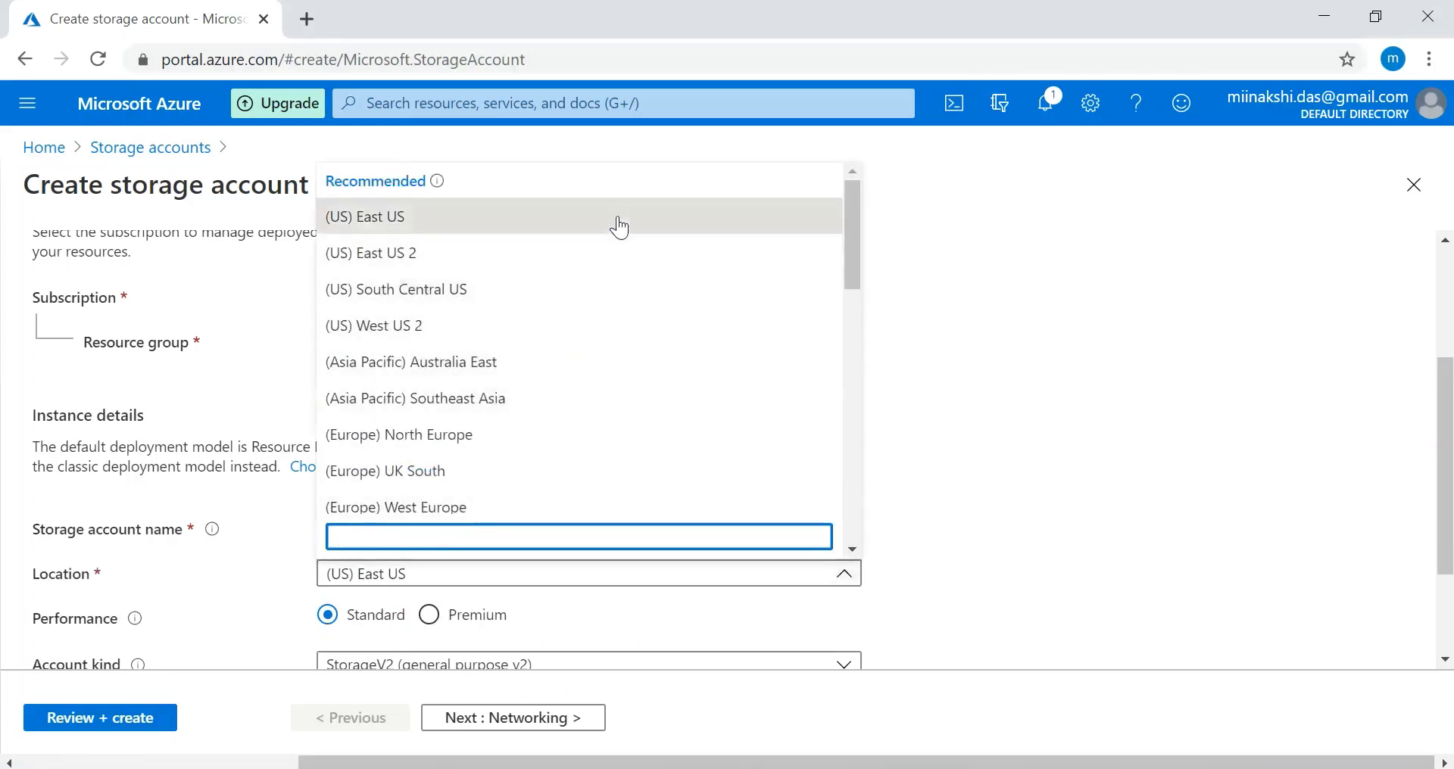
pyautogui.click(551, 215)
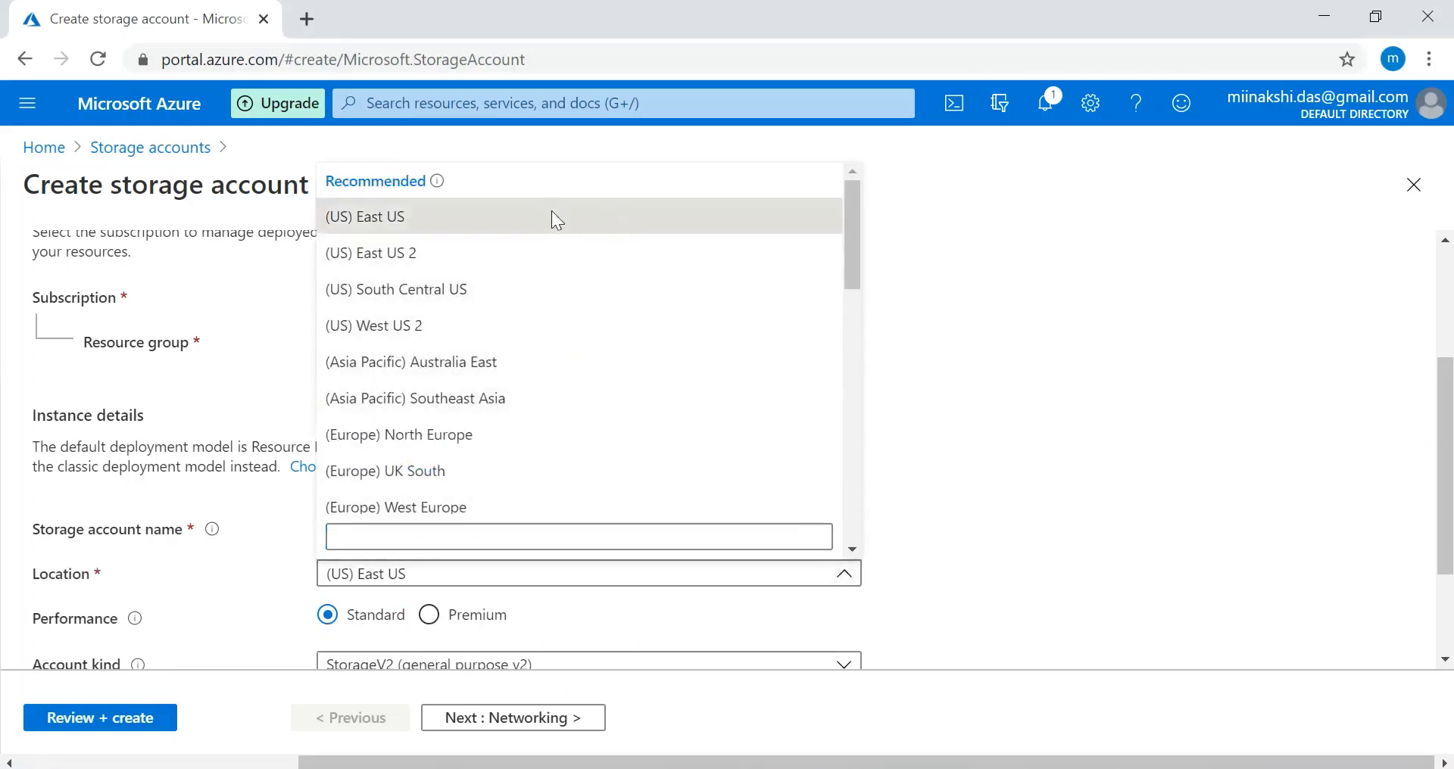
pyautogui.click(1042, 539)
# Step: Keep the default networking, data protection, advanced and tag settings, and create the storage account after the review
pyautogui.scroll(-2, 1043, 539)
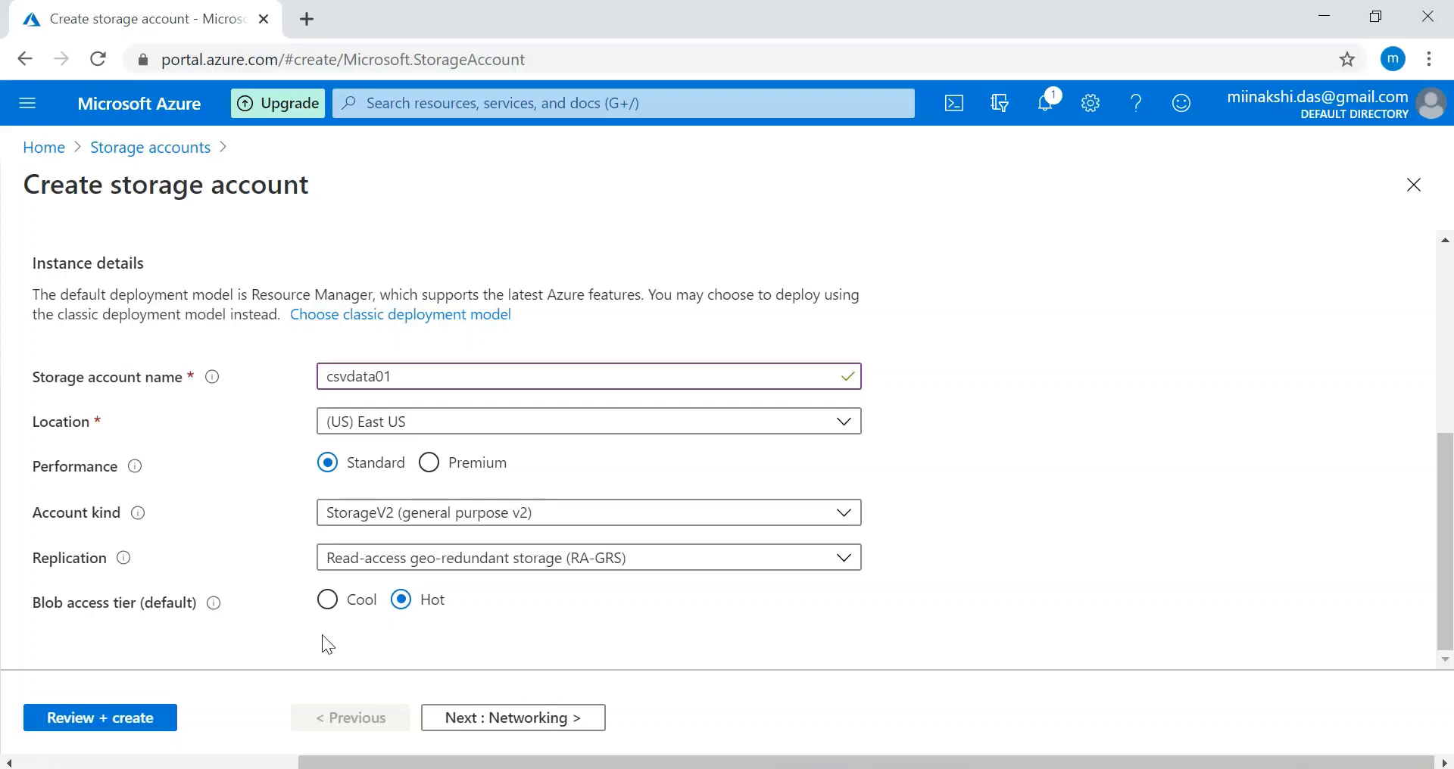
pyautogui.click(487, 727)
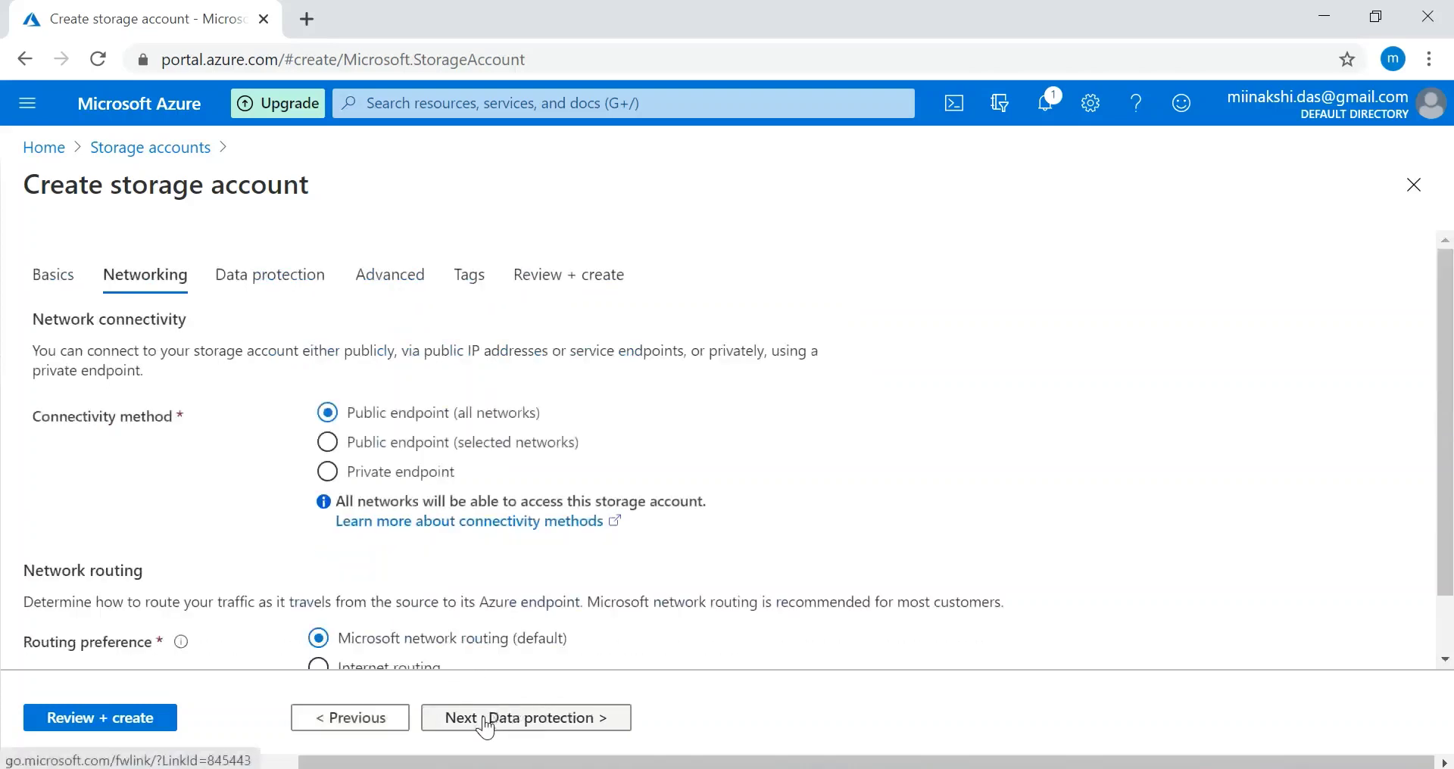
pyautogui.click(486, 727)
pyautogui.click(487, 727)
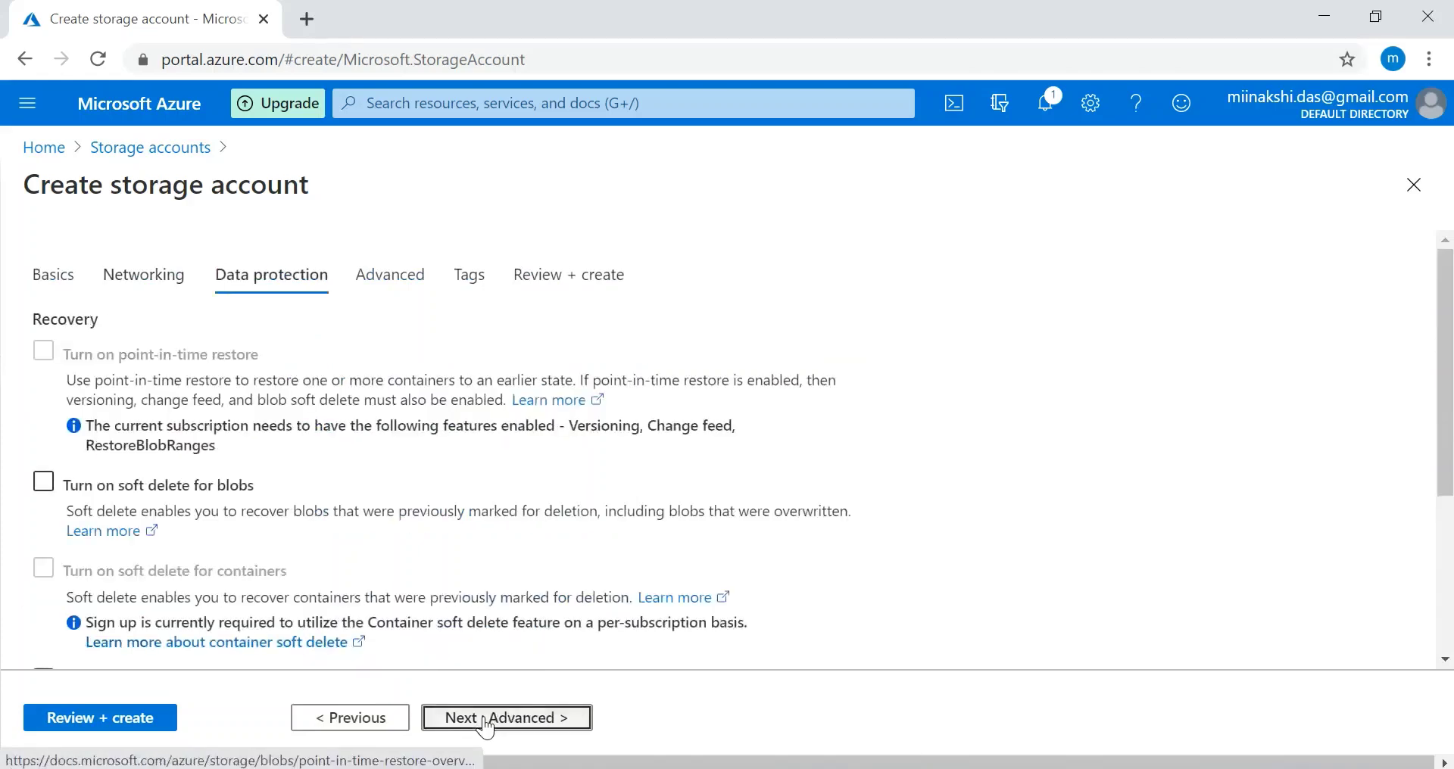
pyautogui.click(486, 727)
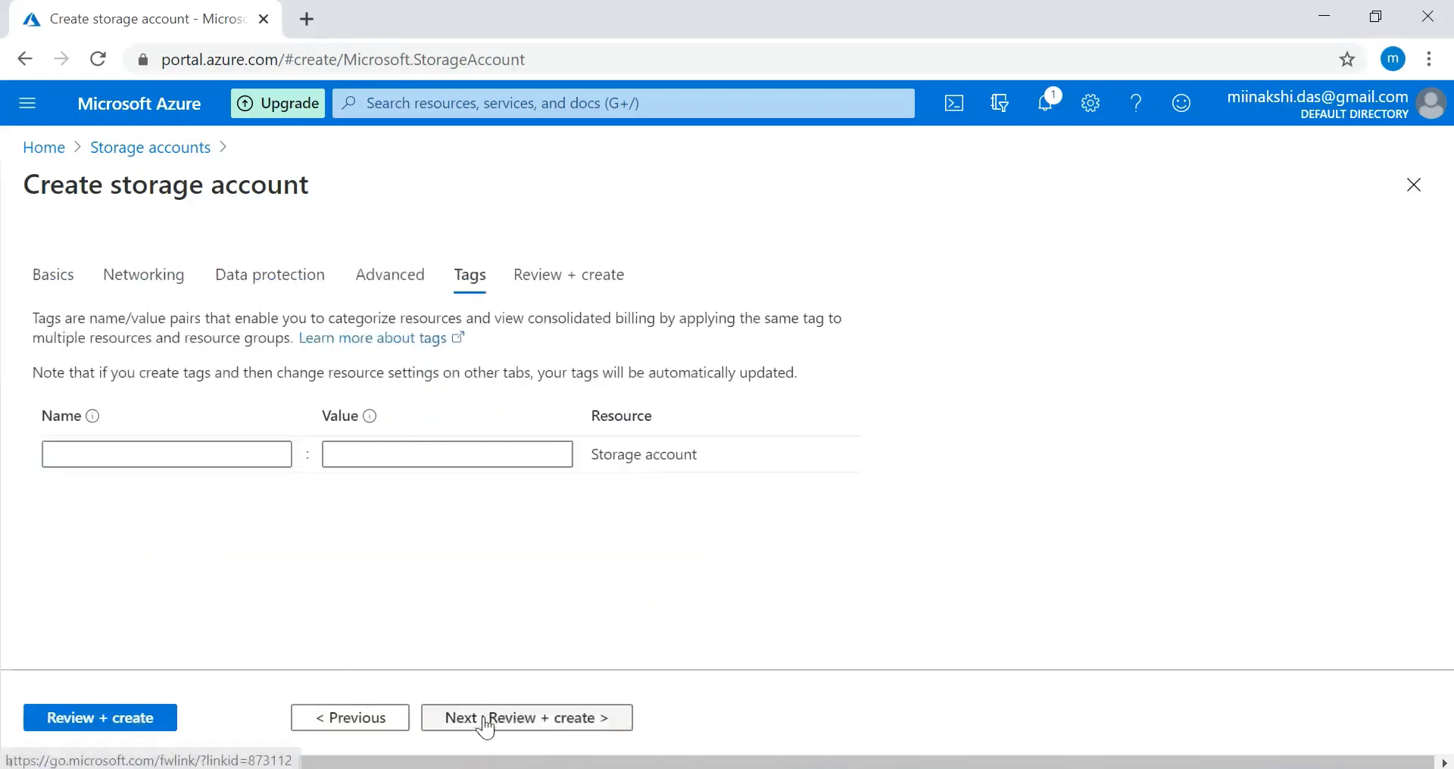
pyautogui.click(487, 727)
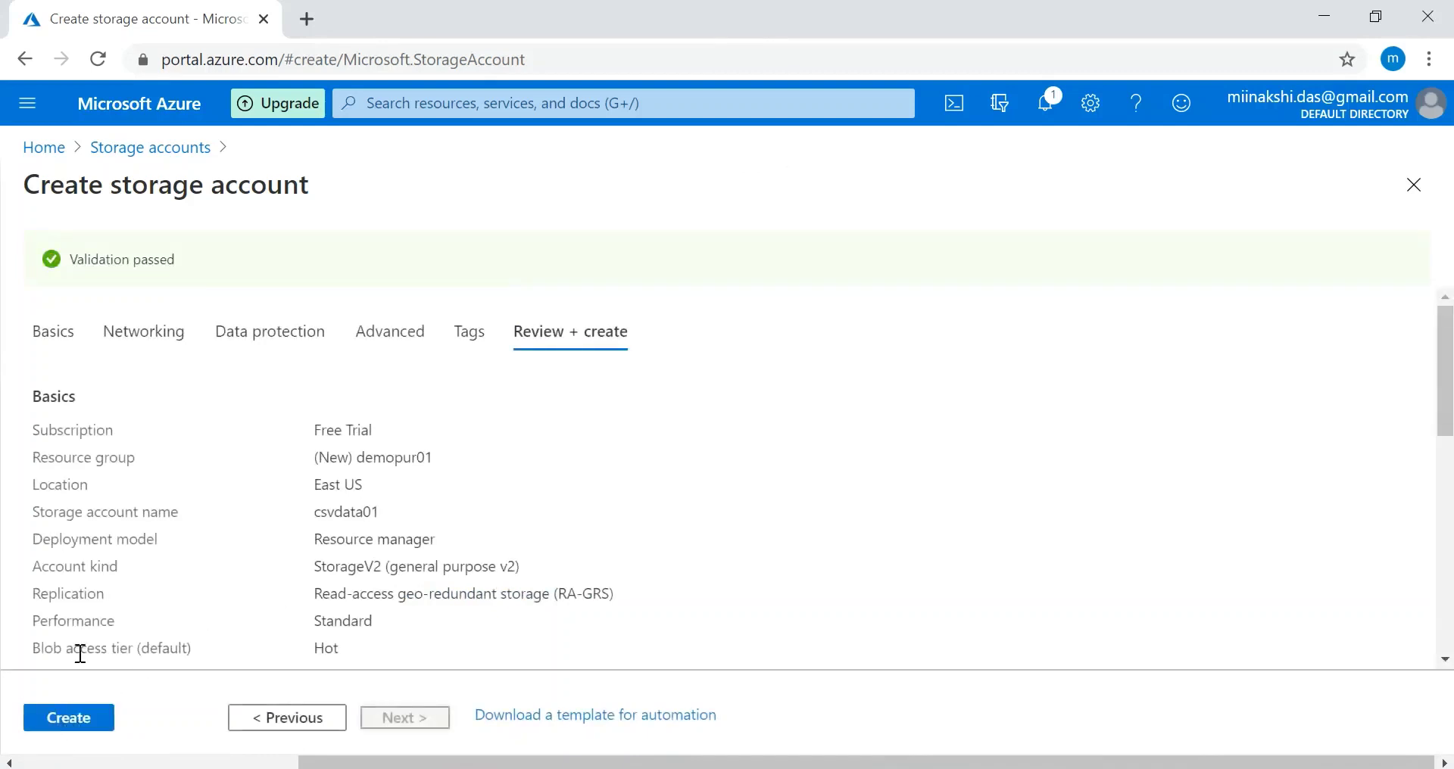
pyautogui.click(68, 717)
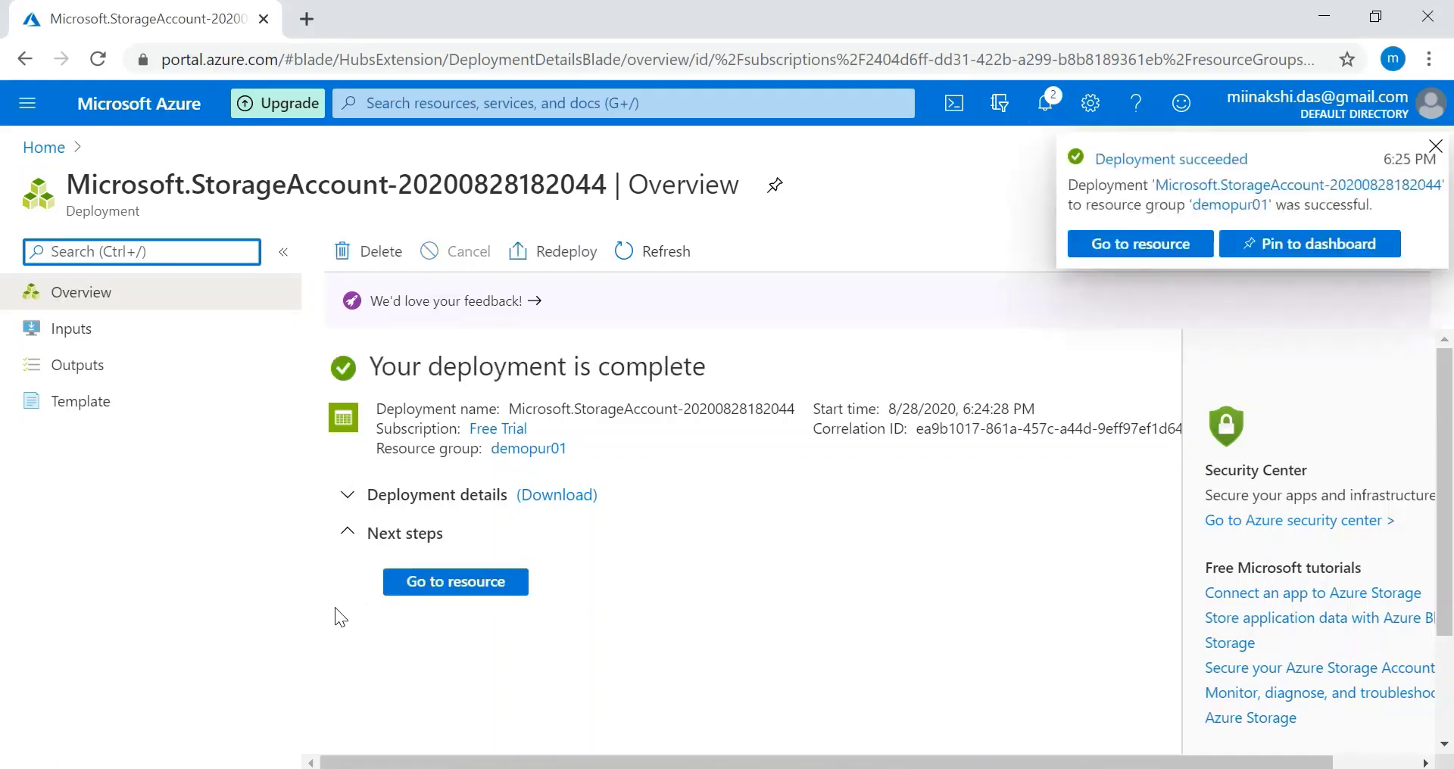
# Step: Open the deployed csvdata01 resource and create a private blob container named stgdata01 in it
pyautogui.click(477, 590)
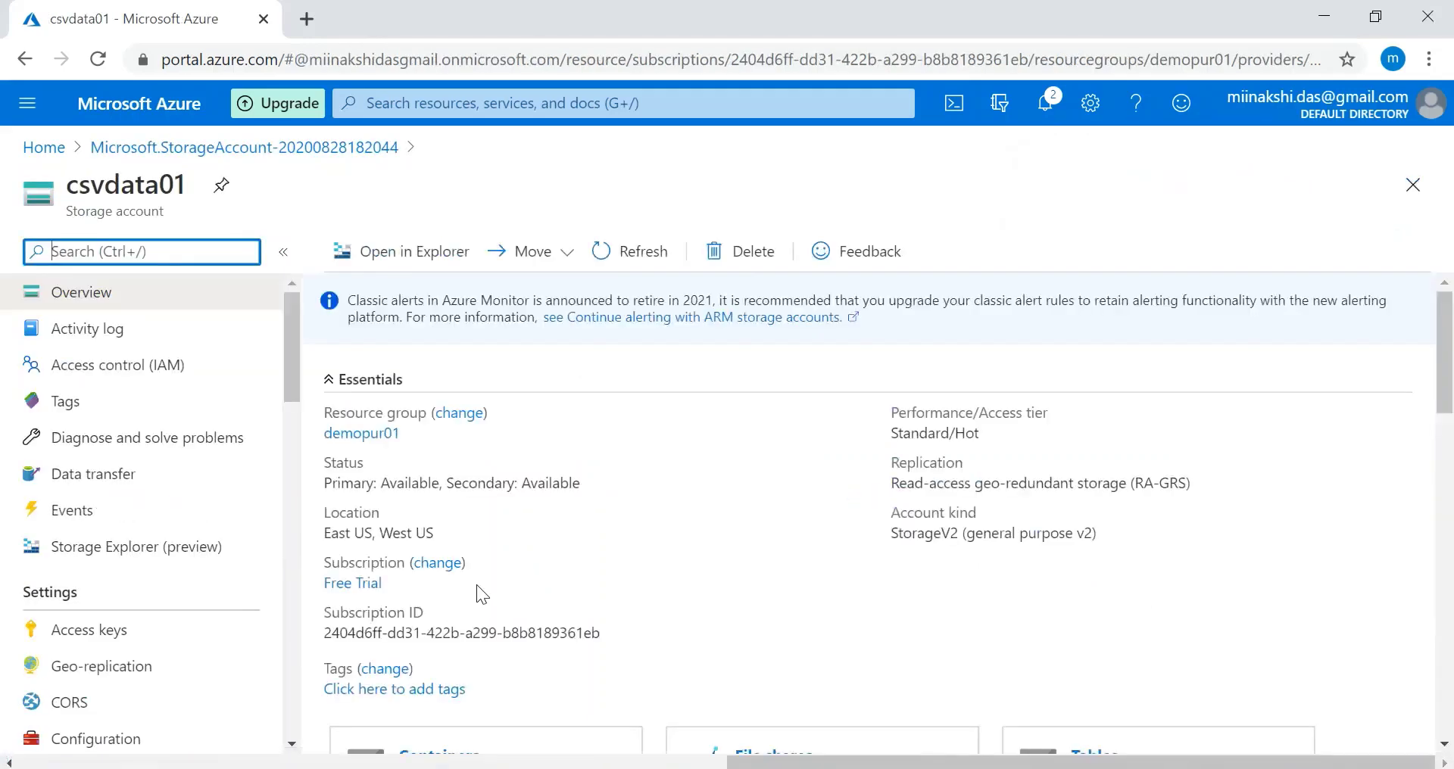
pyautogui.scroll(-2, 476, 585)
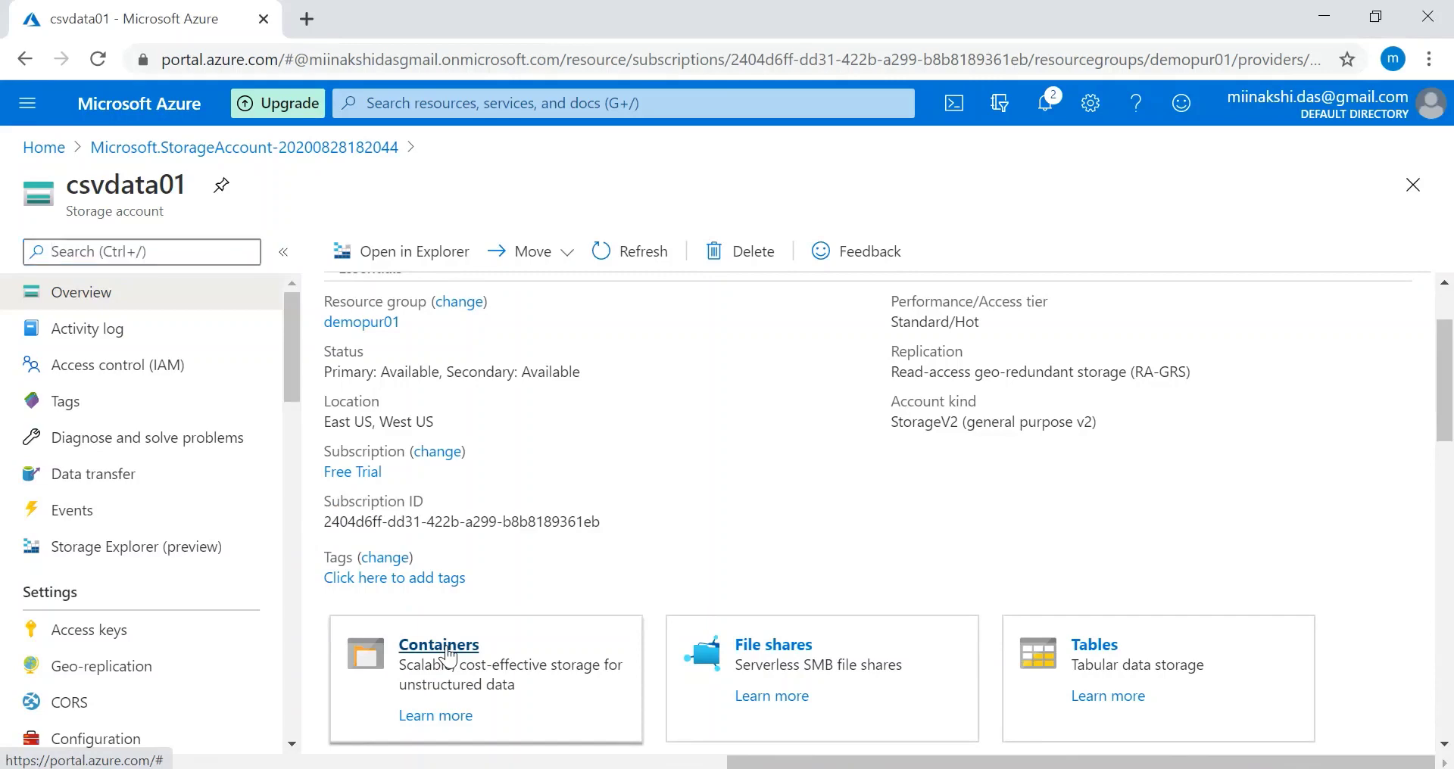
pyautogui.click(445, 649)
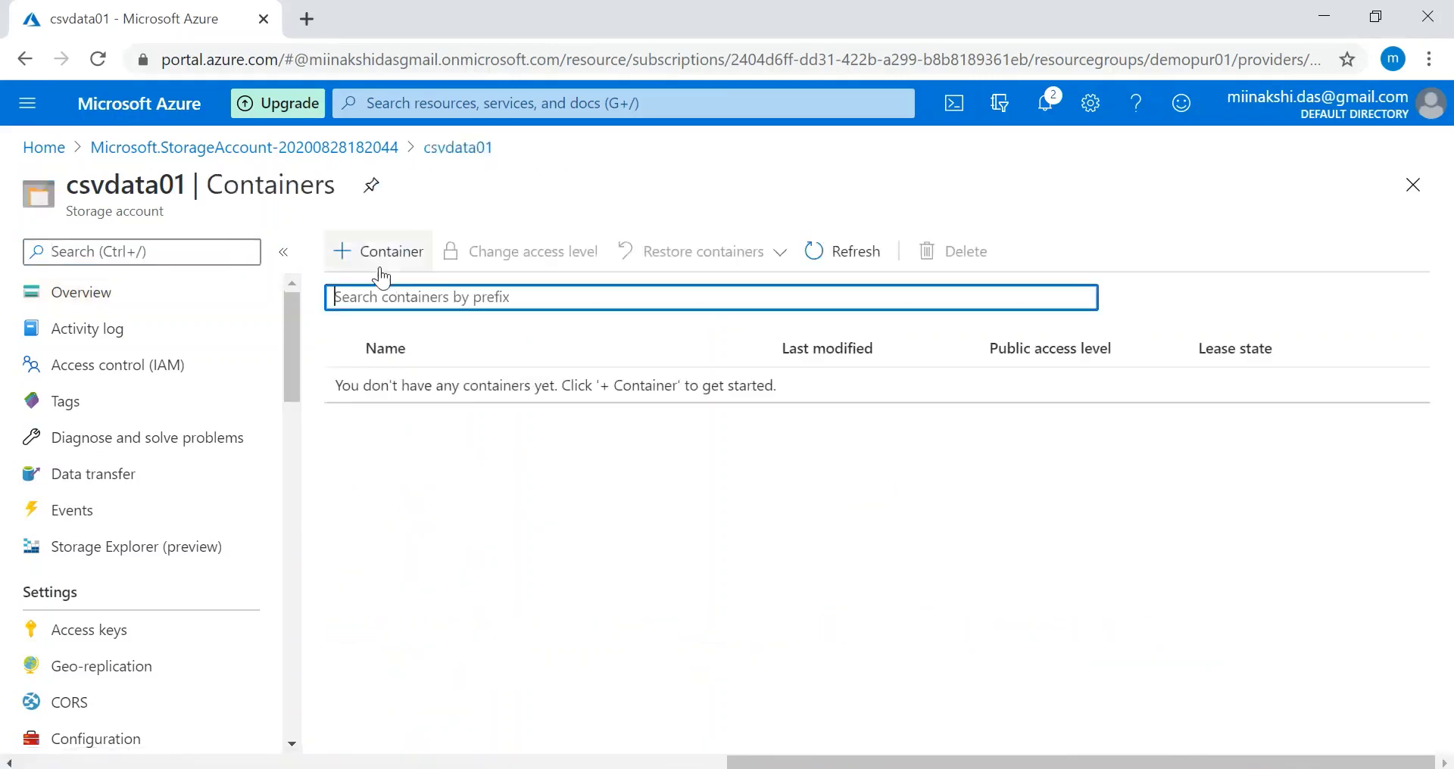
pyautogui.click(379, 269)
pyautogui.write('stgdata01')
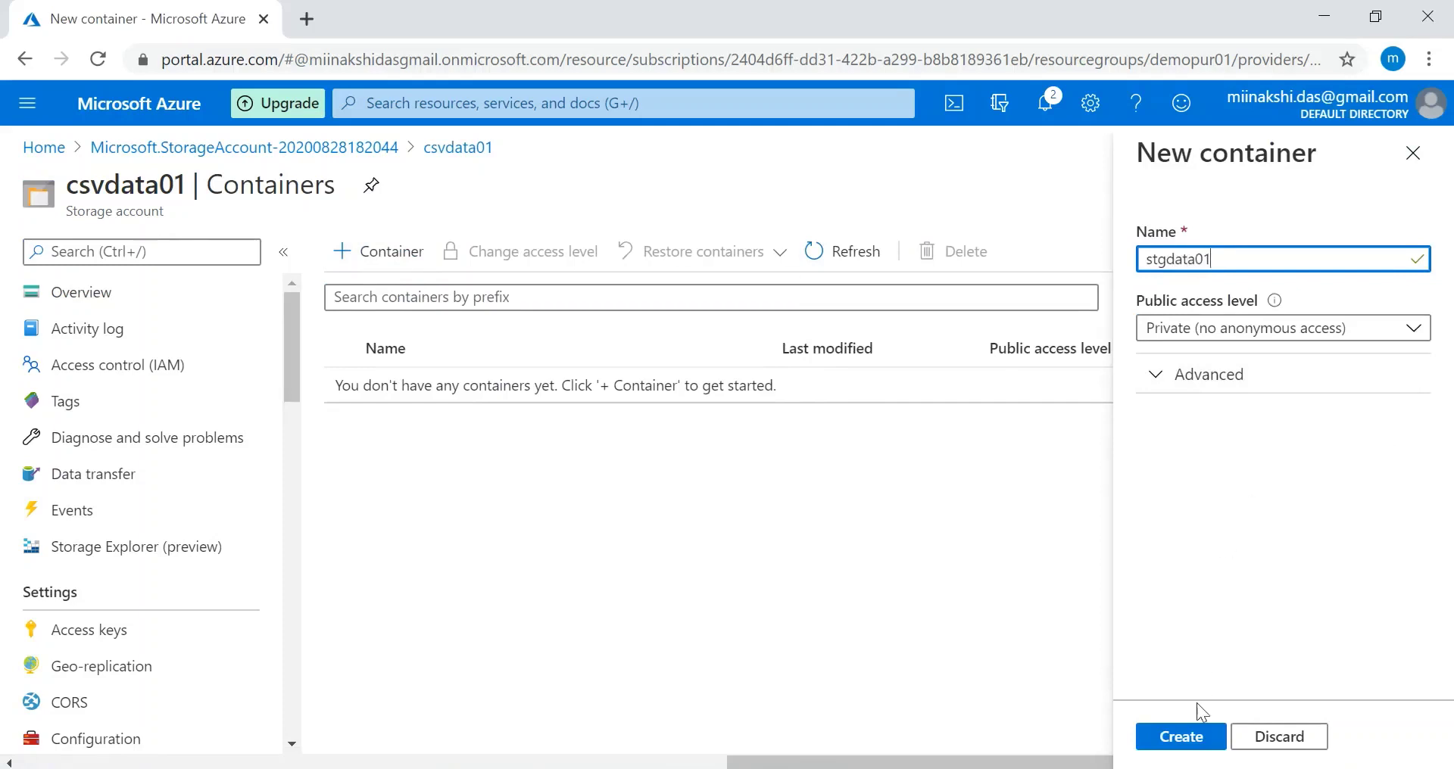
pyautogui.click(1182, 736)
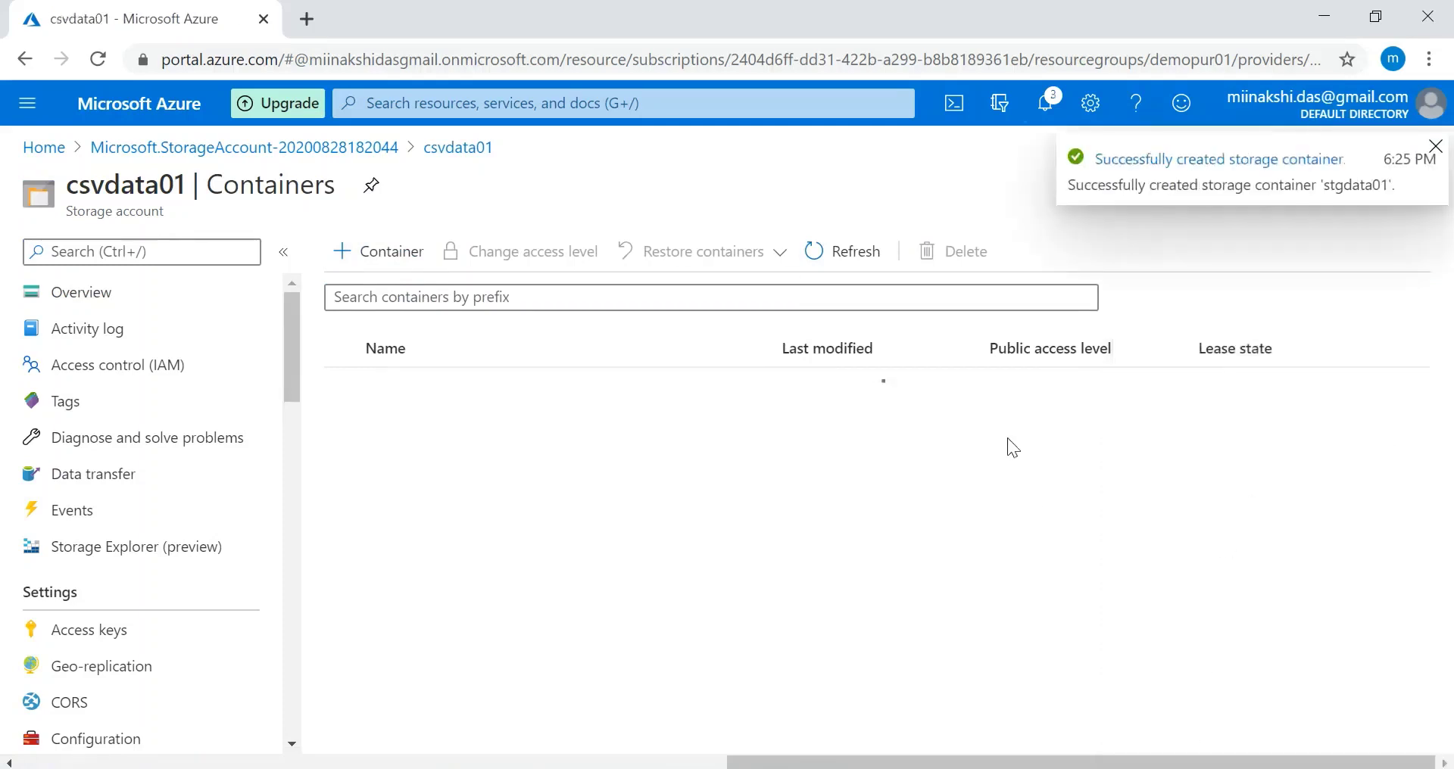
# Step: Open the stgdata01 container and choose Country.csv, Customer.csv and Person.csv from New folder as the files to upload
pyautogui.click(392, 386)
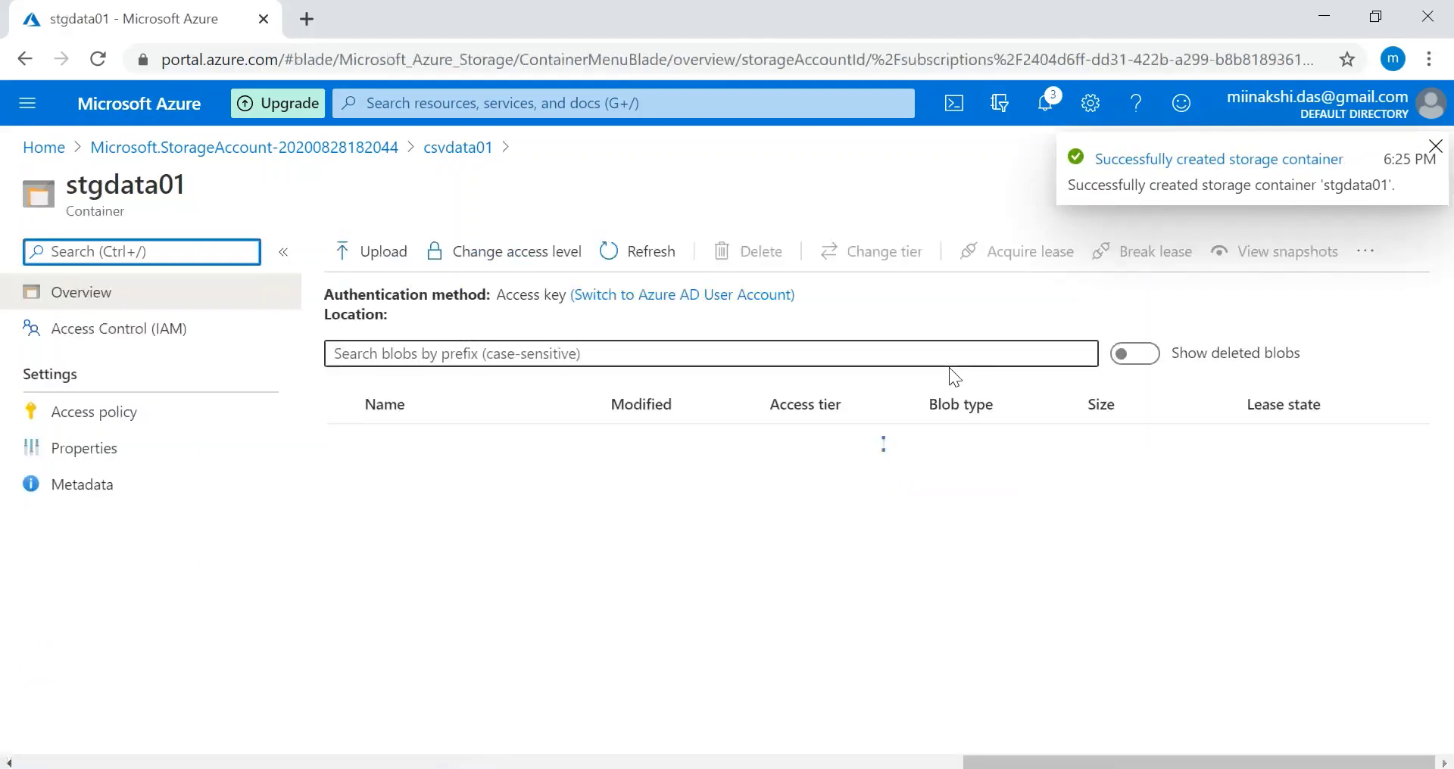
pyautogui.click(1437, 146)
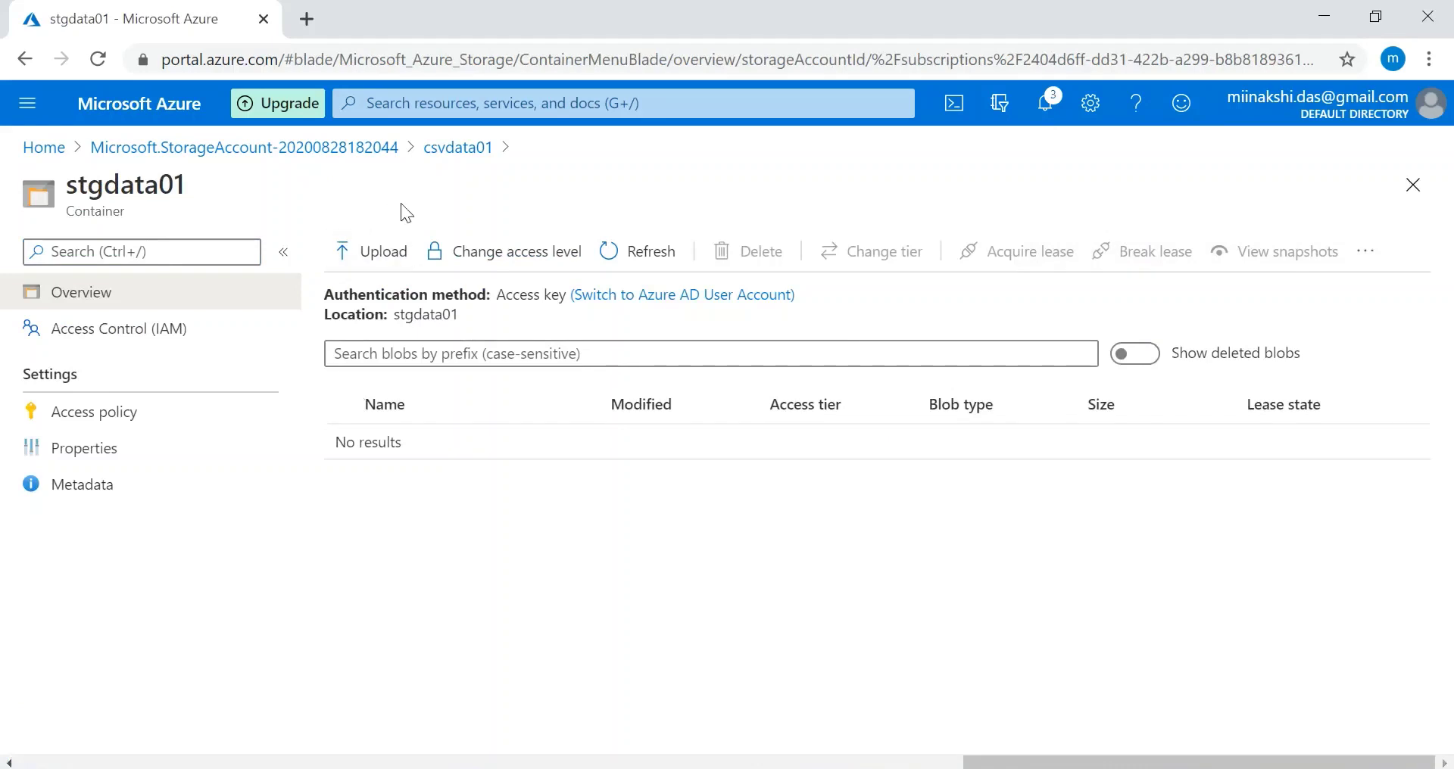
pyautogui.click(370, 258)
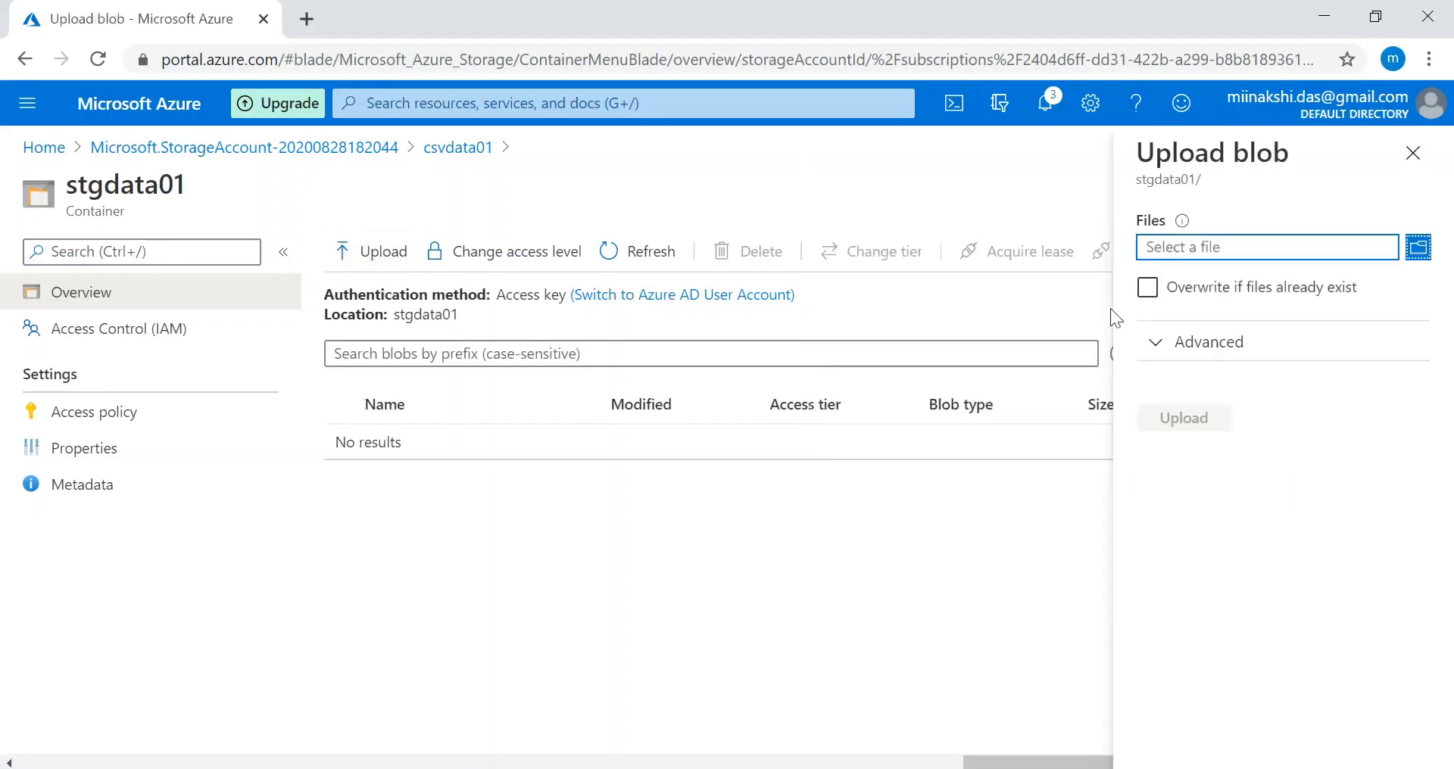
pyautogui.click(1419, 248)
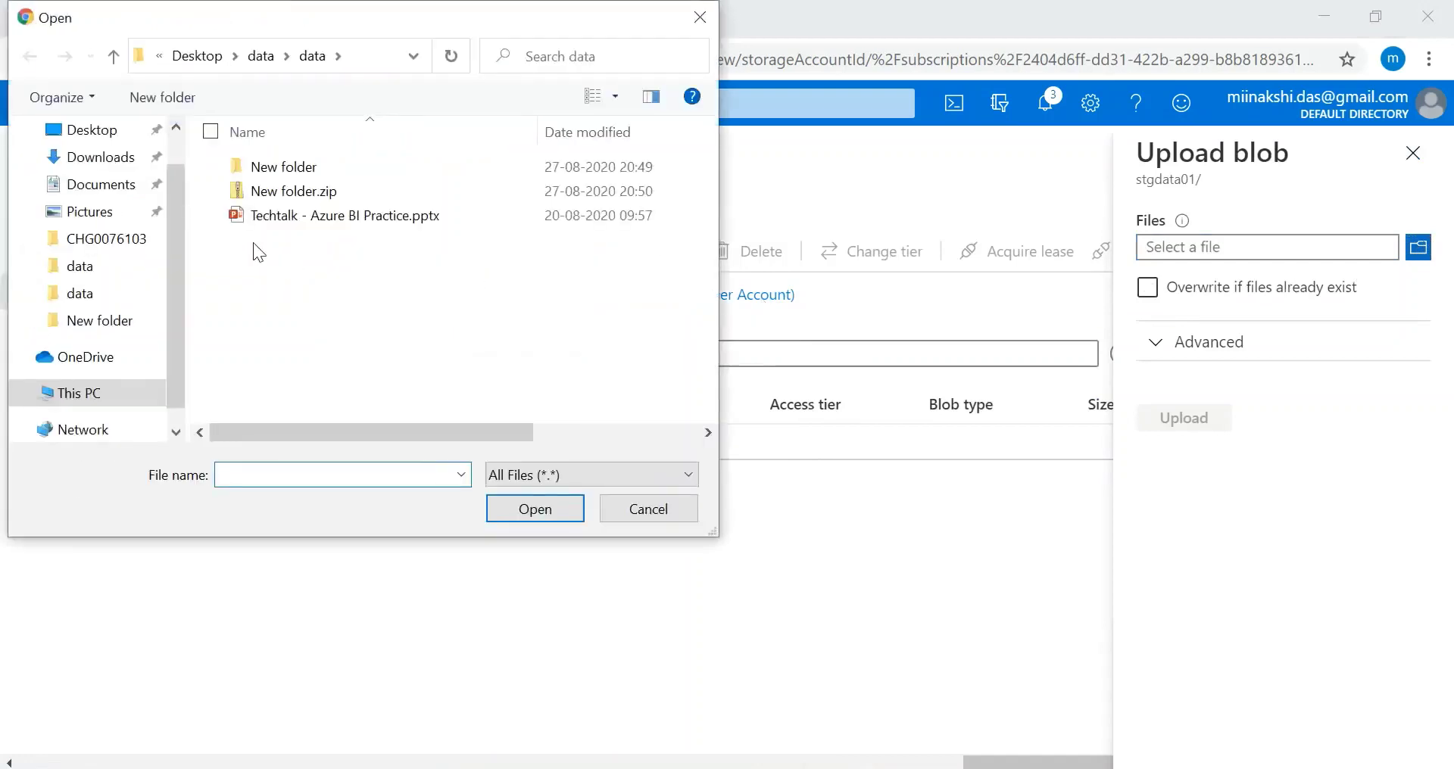
pyautogui.doubleClick(285, 168)
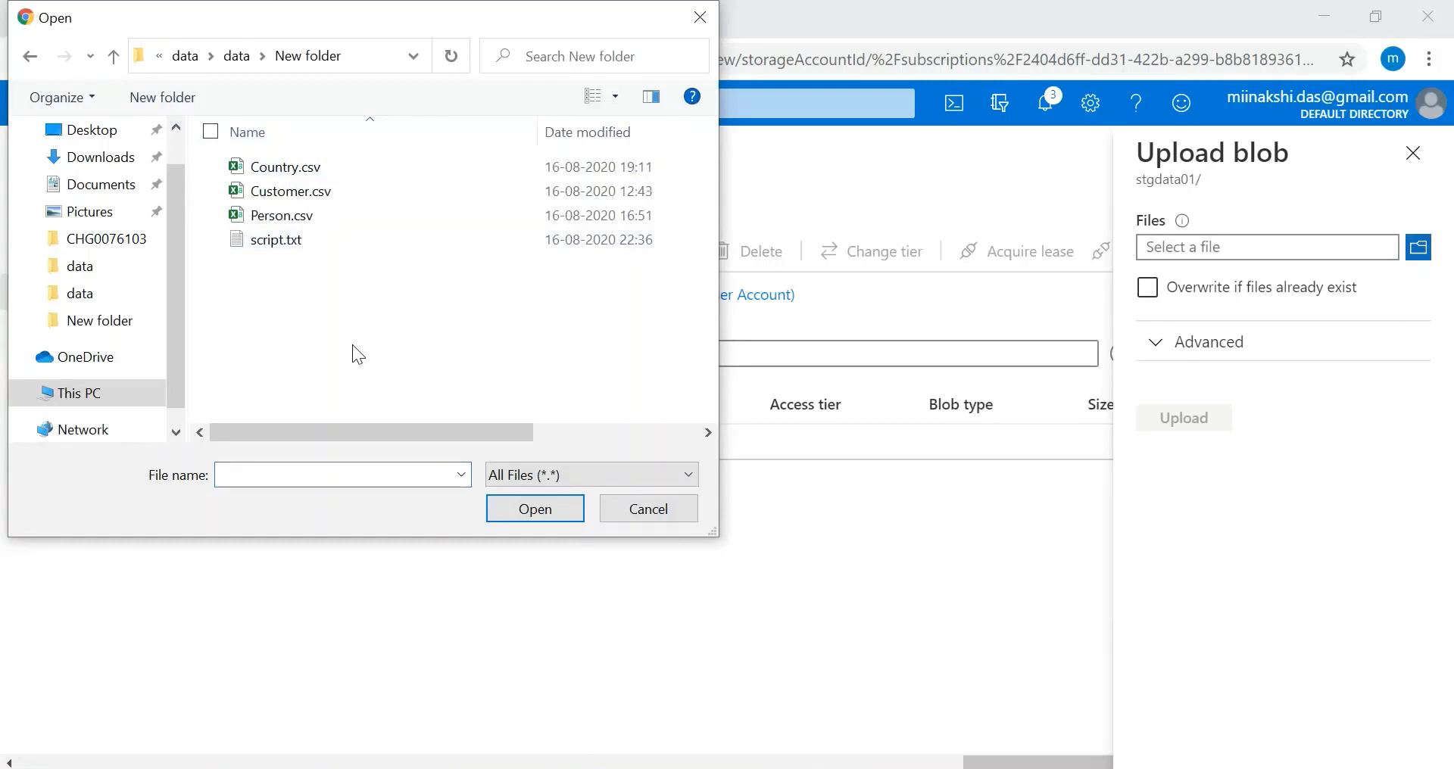
pyautogui.click(306, 166)
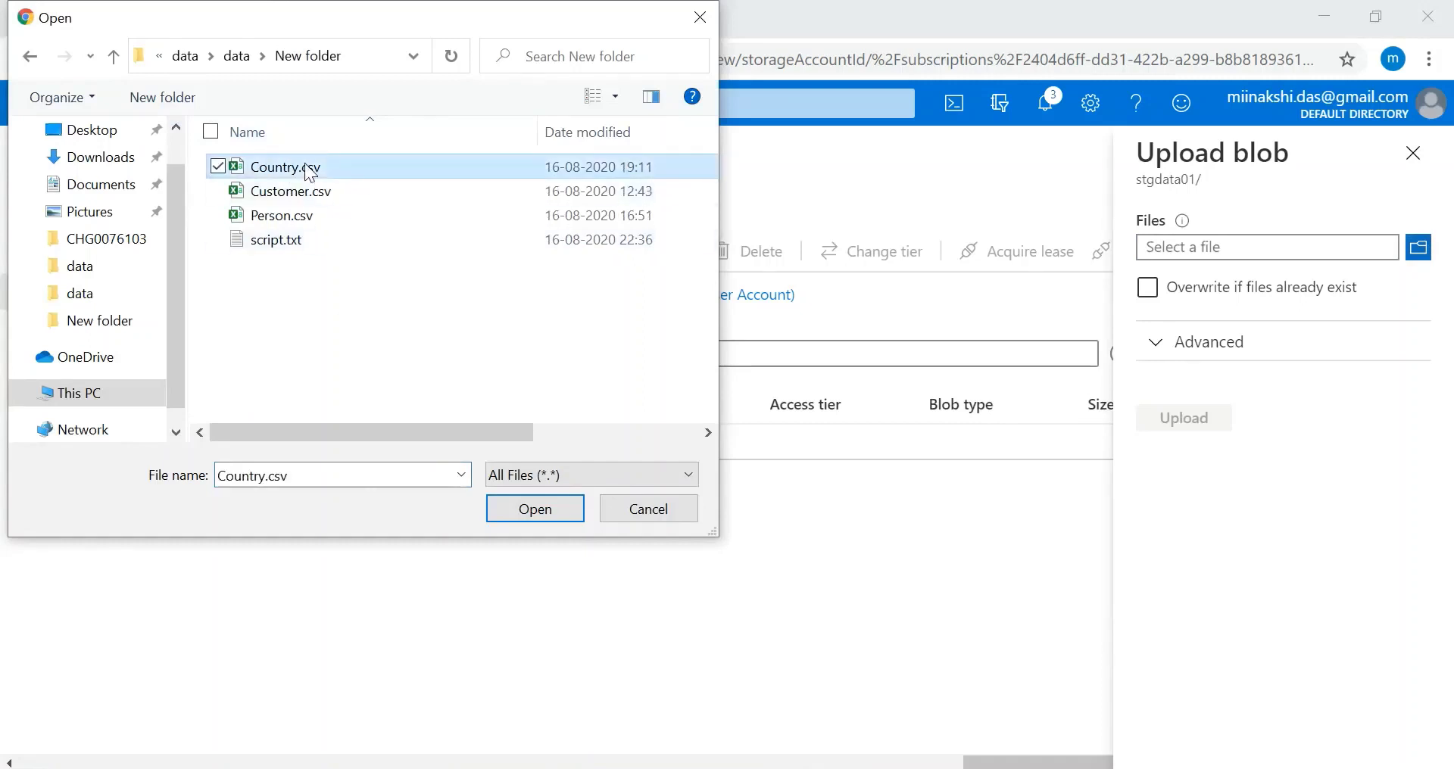
pyautogui.hotkey('shift', 'Down')
pyautogui.hotkey('shift', 'Down')
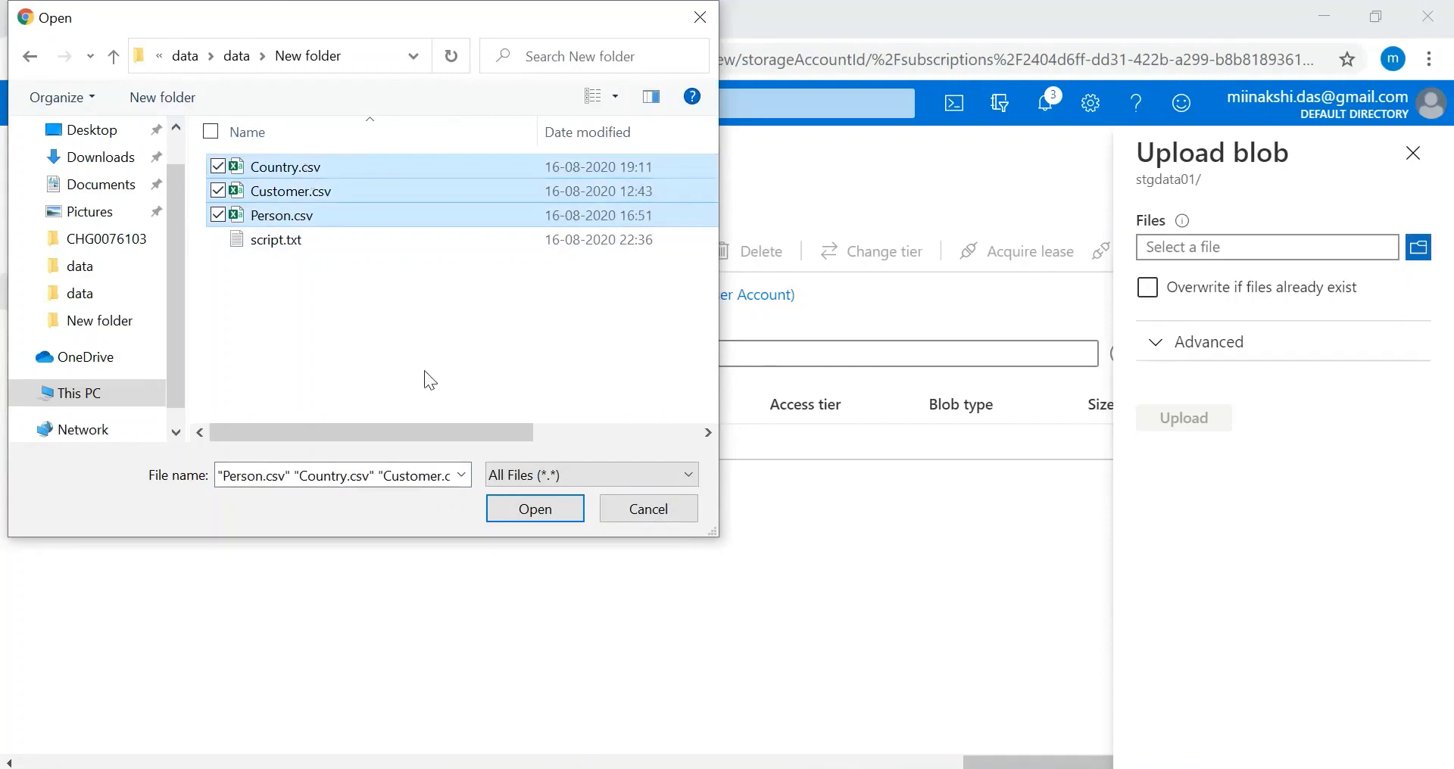
pyautogui.click(564, 521)
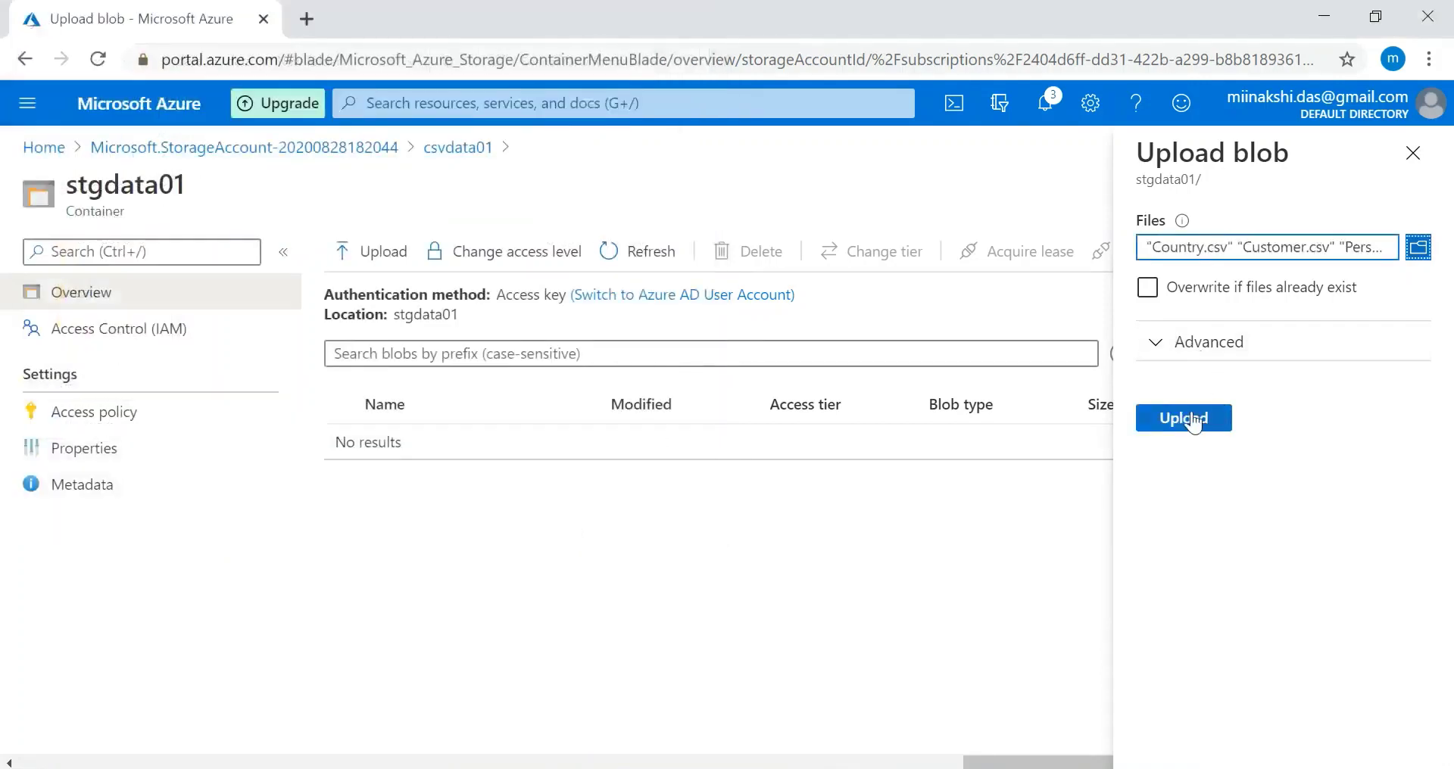
# Step: Upload the three chosen CSV files to the container, dismiss the notifications and close the upload form
pyautogui.click(1201, 421)
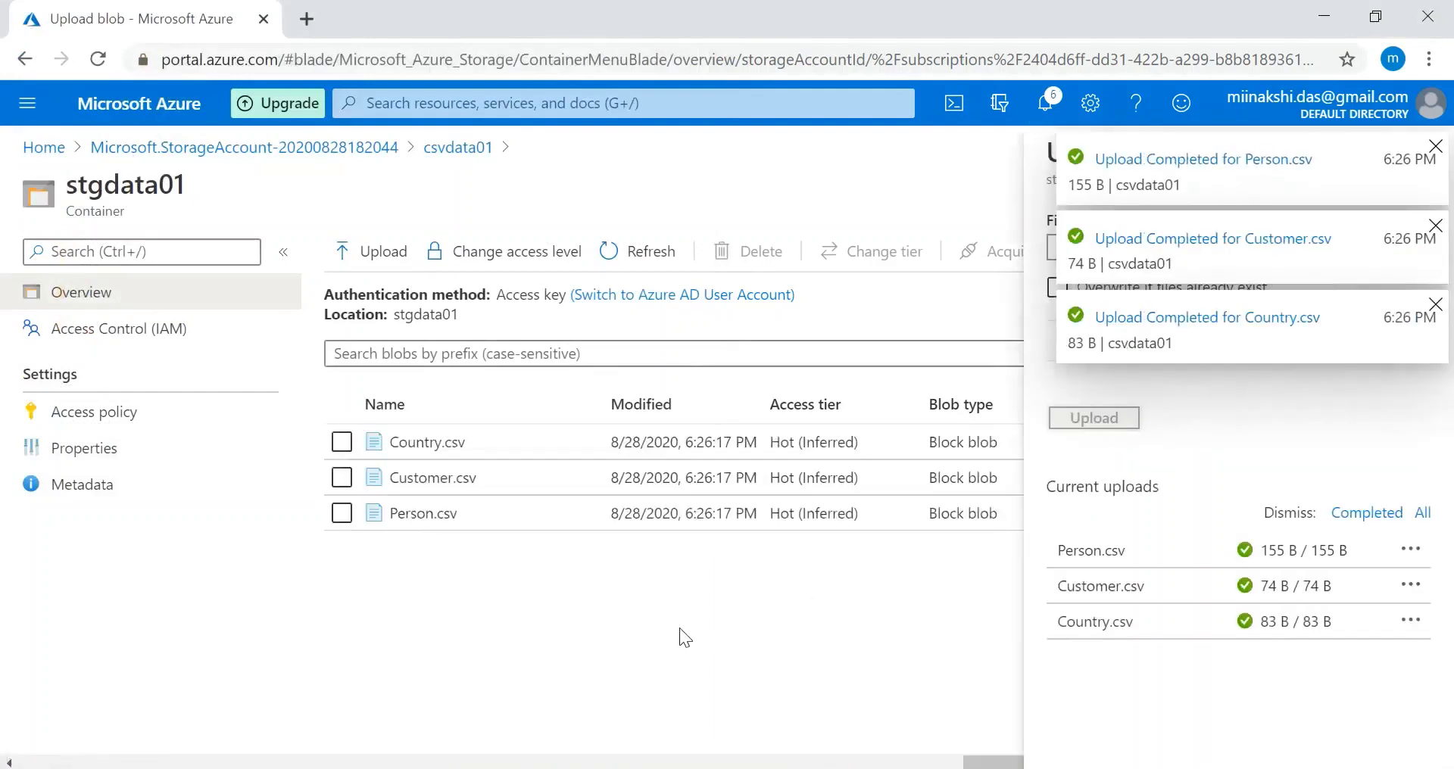
pyautogui.click(1435, 147)
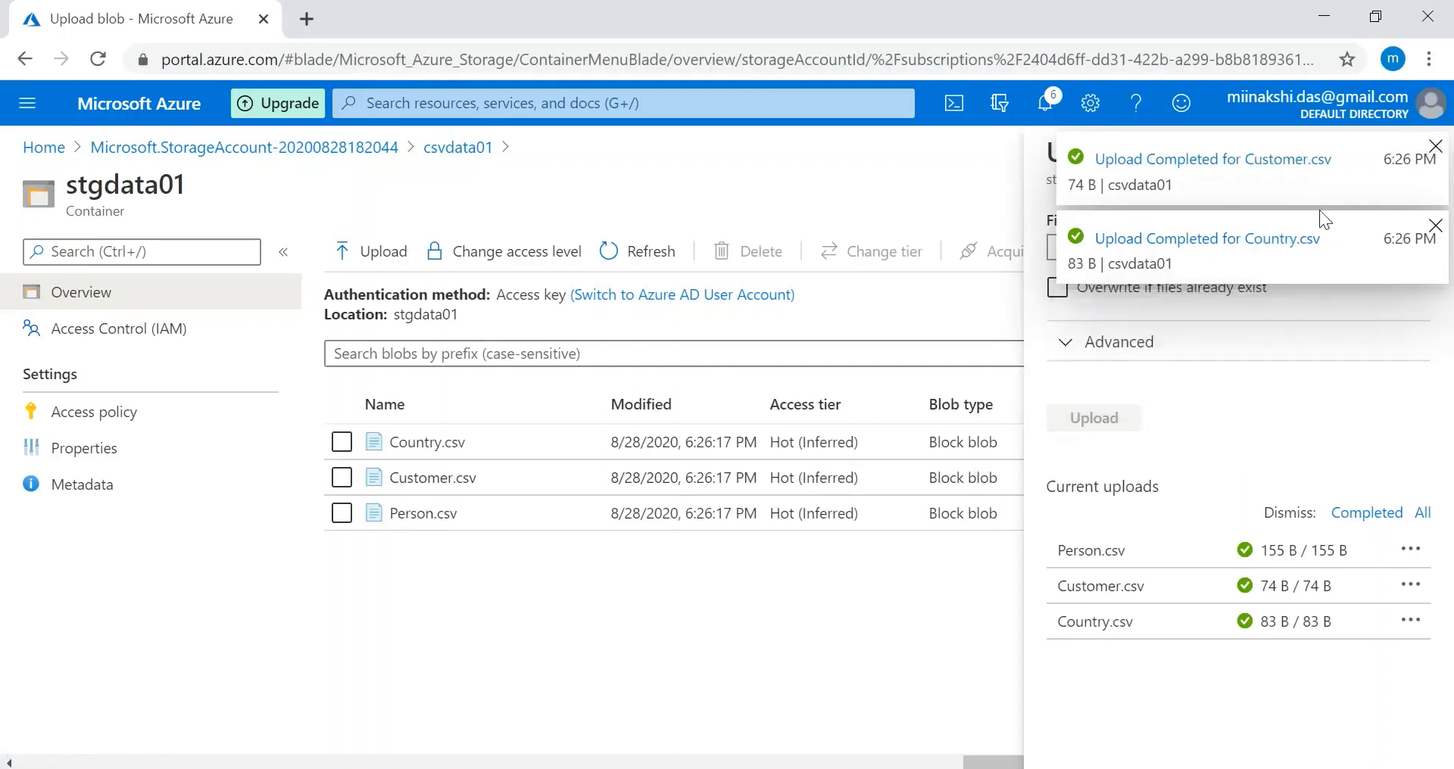
pyautogui.click(1436, 148)
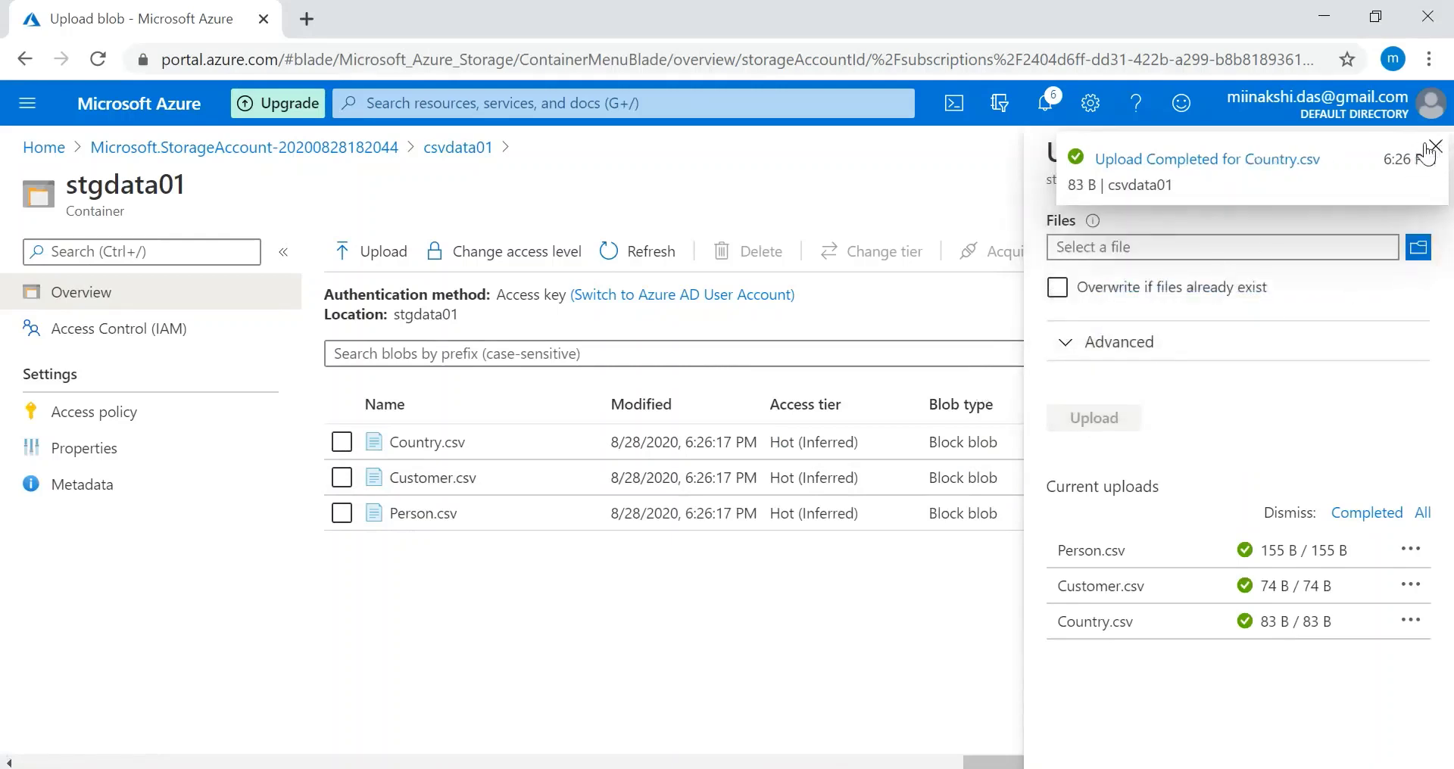
pyautogui.click(1435, 146)
pyautogui.click(1408, 152)
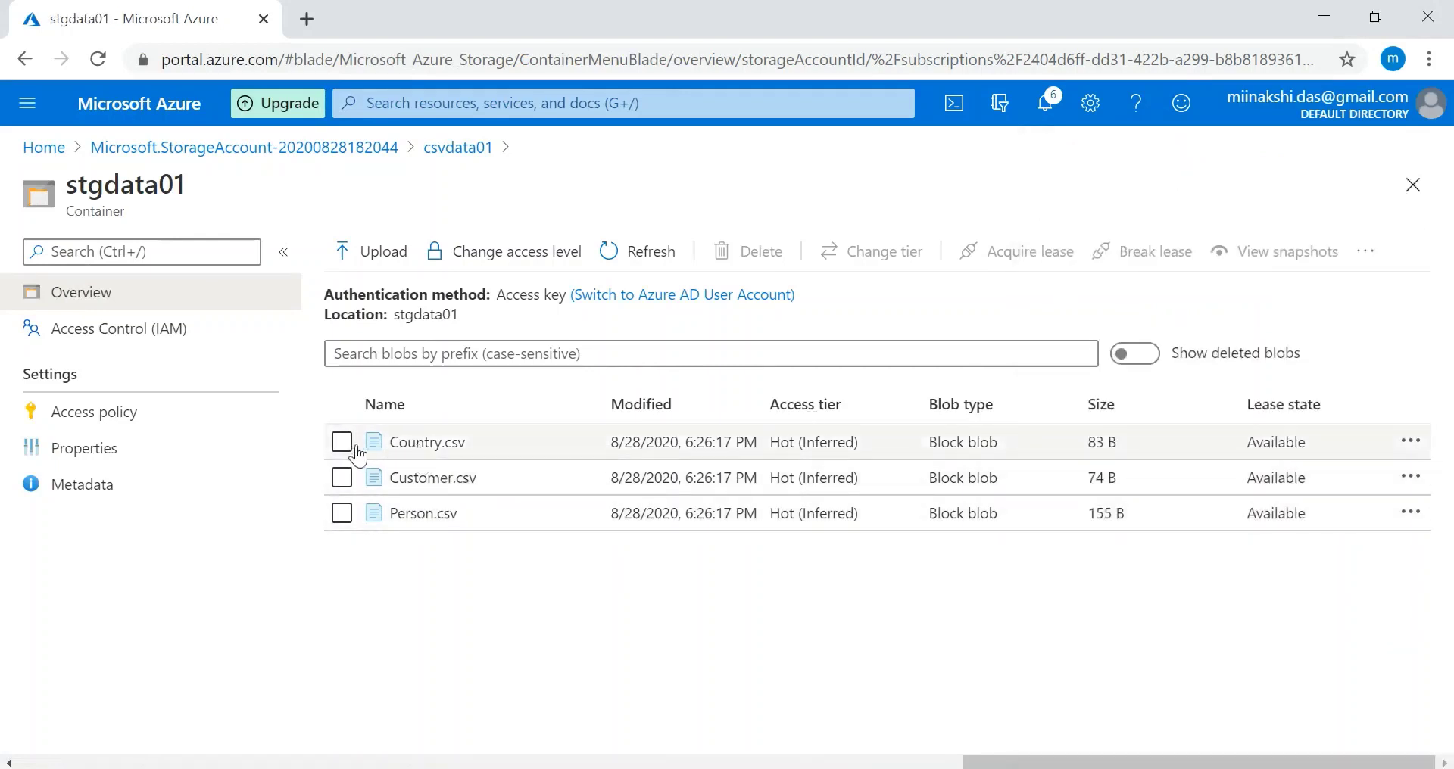
# Step: Examine the properties of the Country.csv blob and view its contents, closing the blob details after each
pyautogui.click(415, 445)
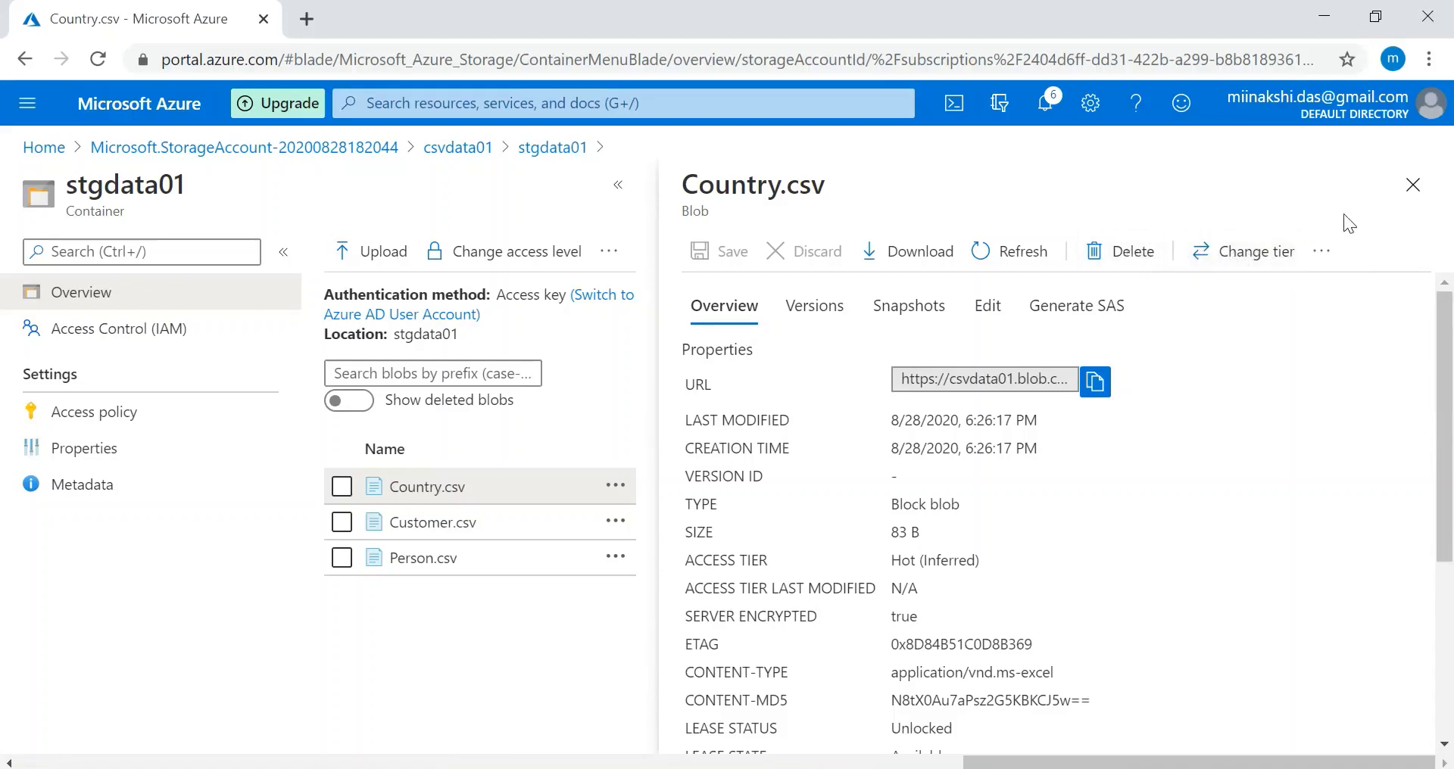
pyautogui.click(1413, 186)
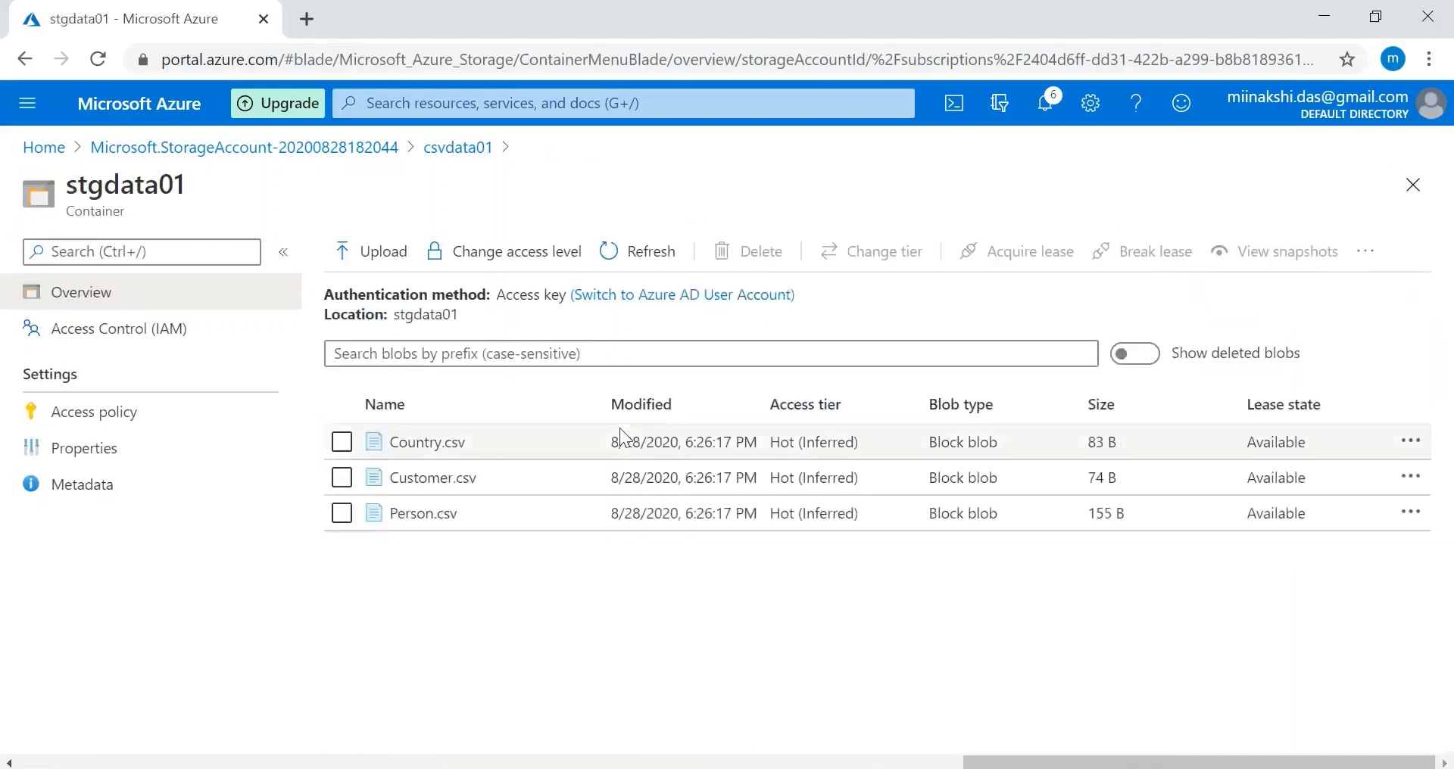
pyautogui.rightClick(424, 440)
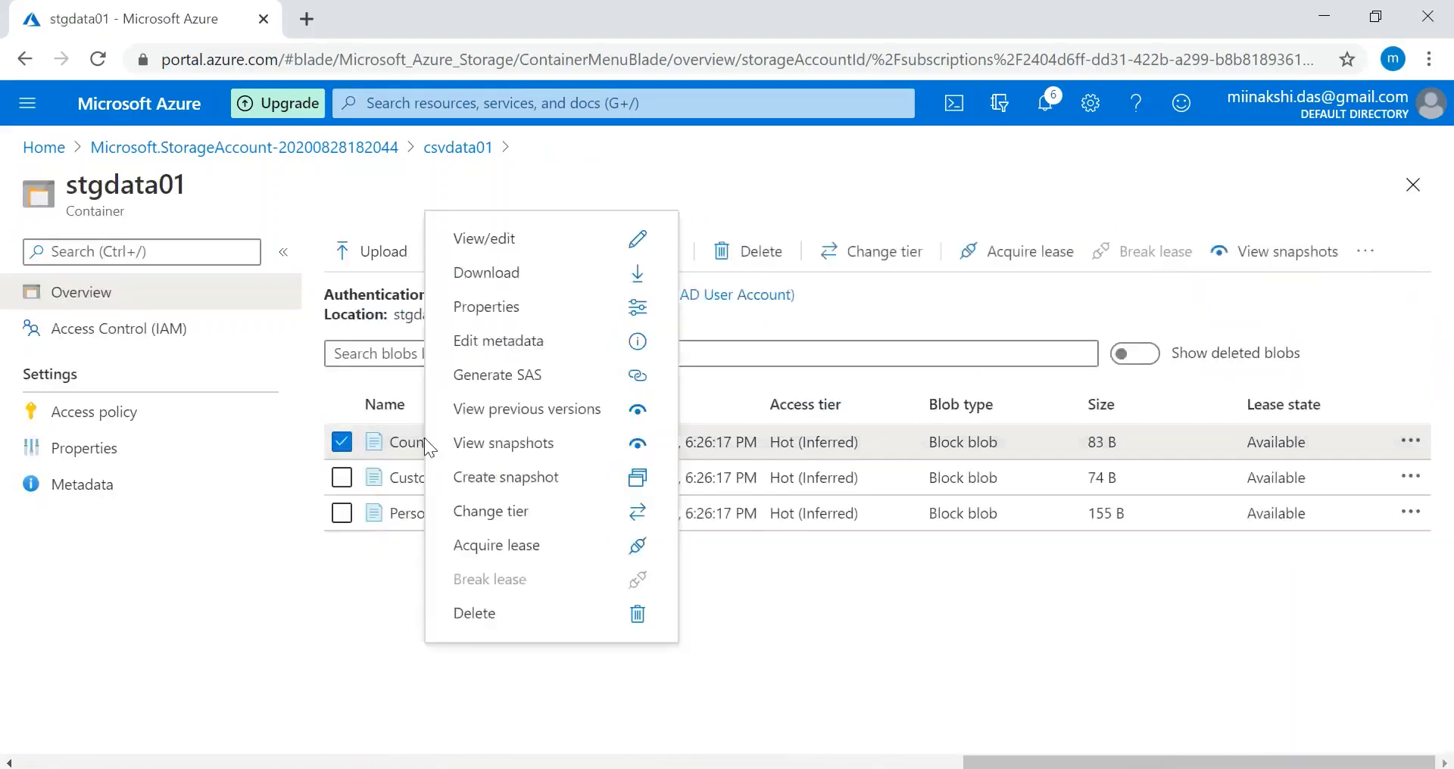
pyautogui.click(497, 243)
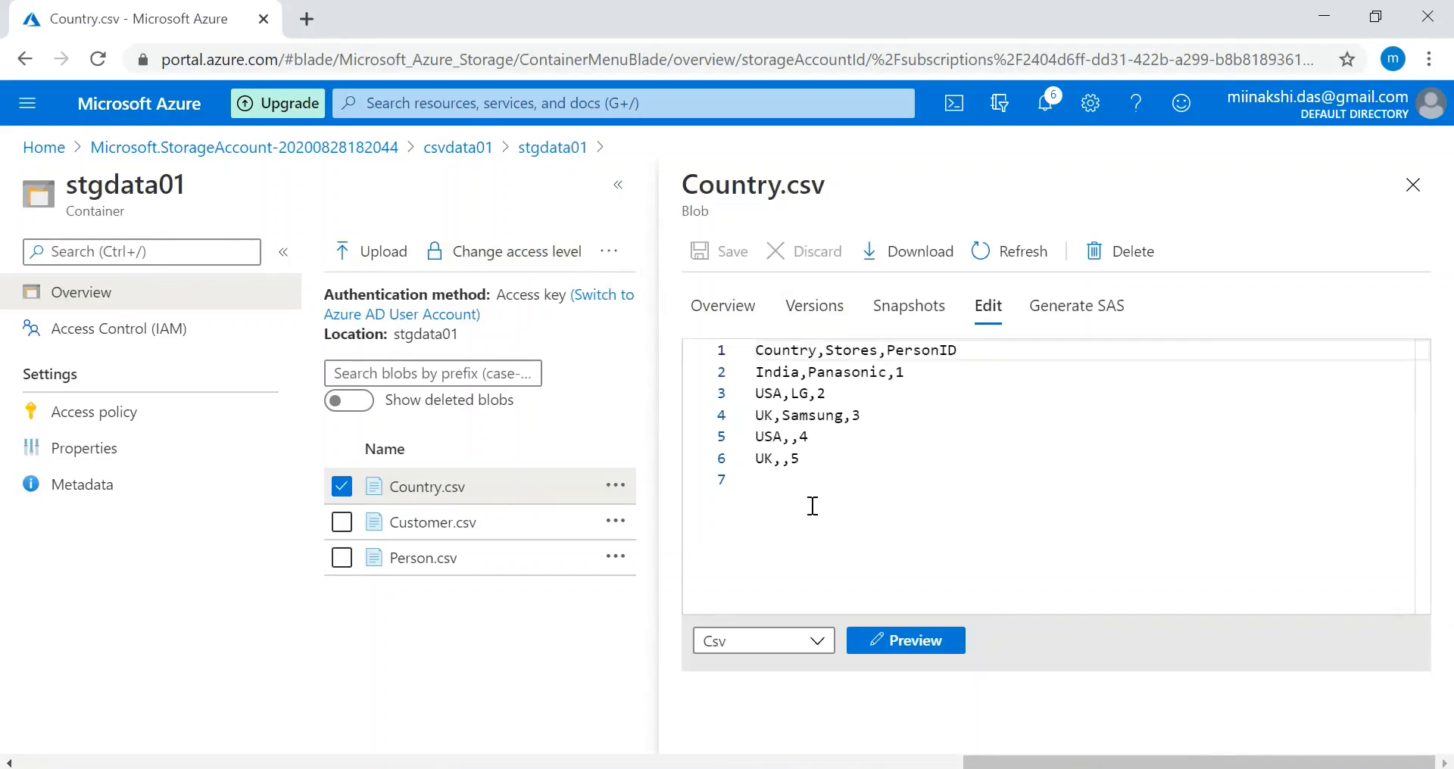
pyautogui.click(1418, 195)
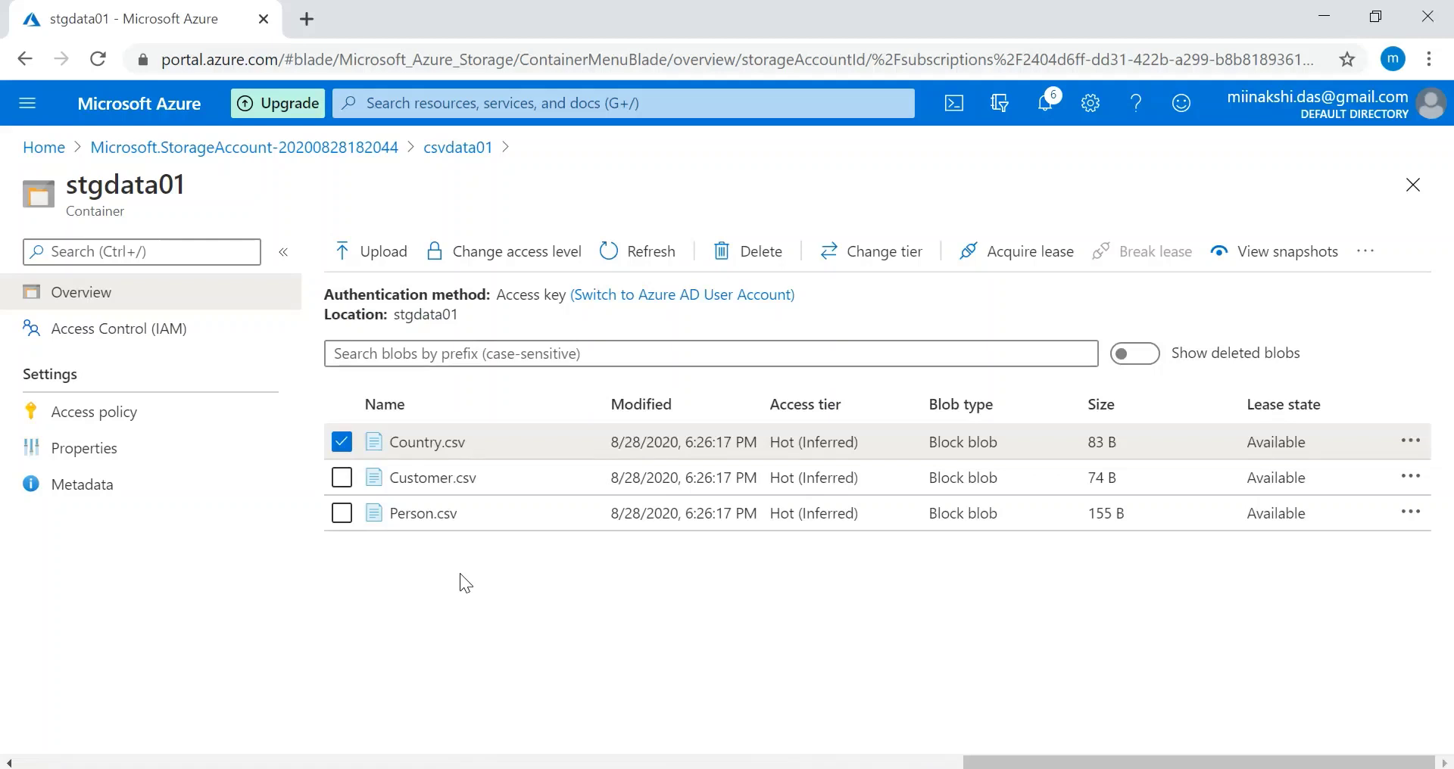
# Step: Start another blob upload with Person.csv as the file and enable overwriting of existing files
pyautogui.click(391, 262)
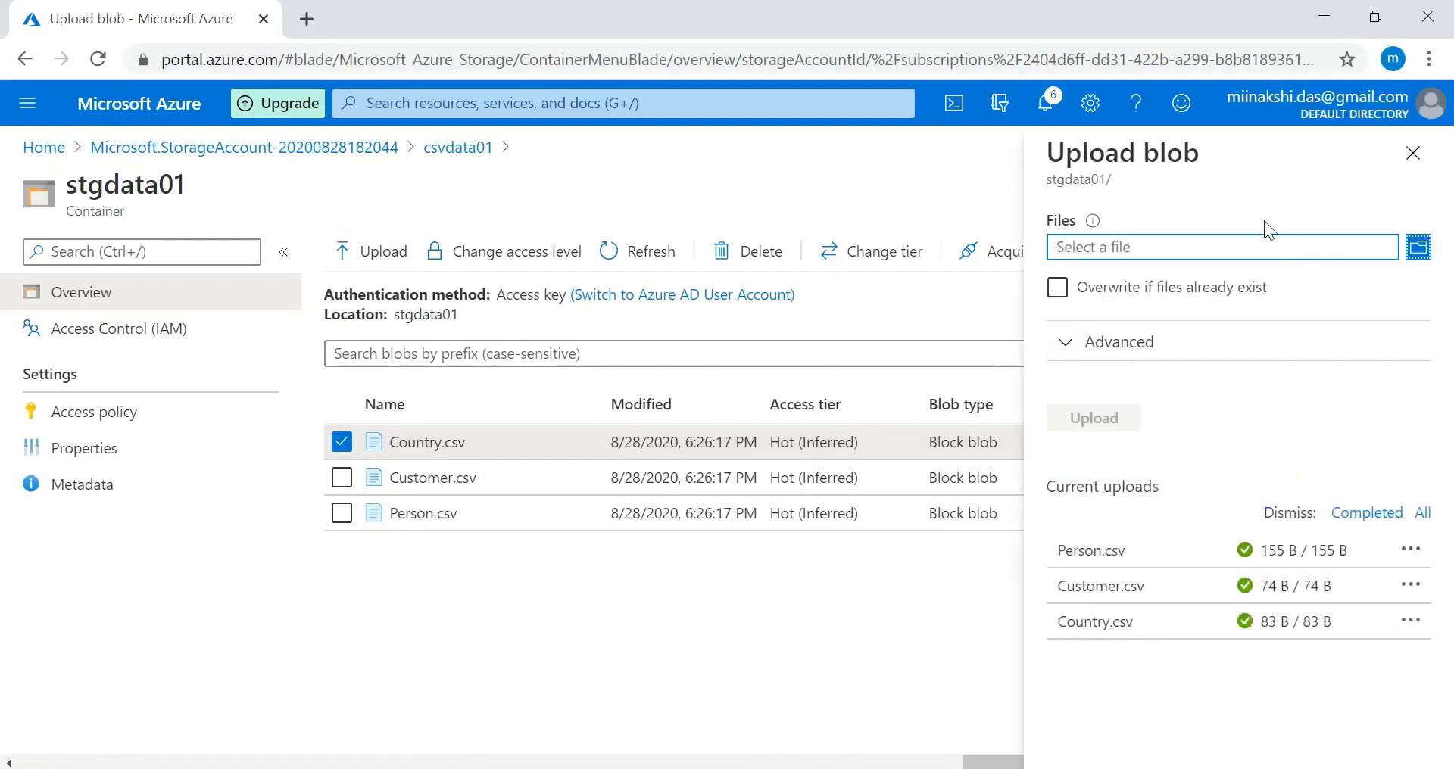
pyautogui.click(1417, 247)
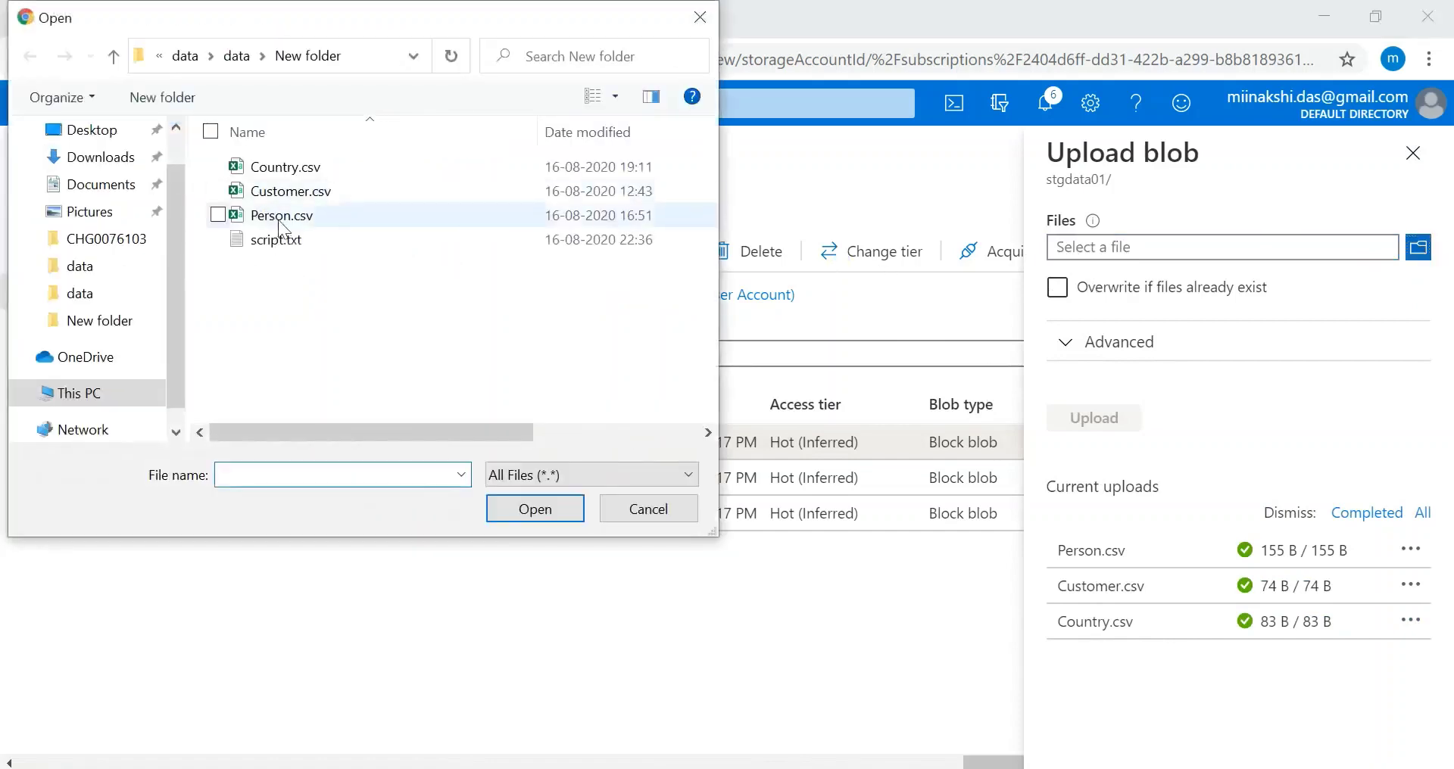
pyautogui.click(278, 219)
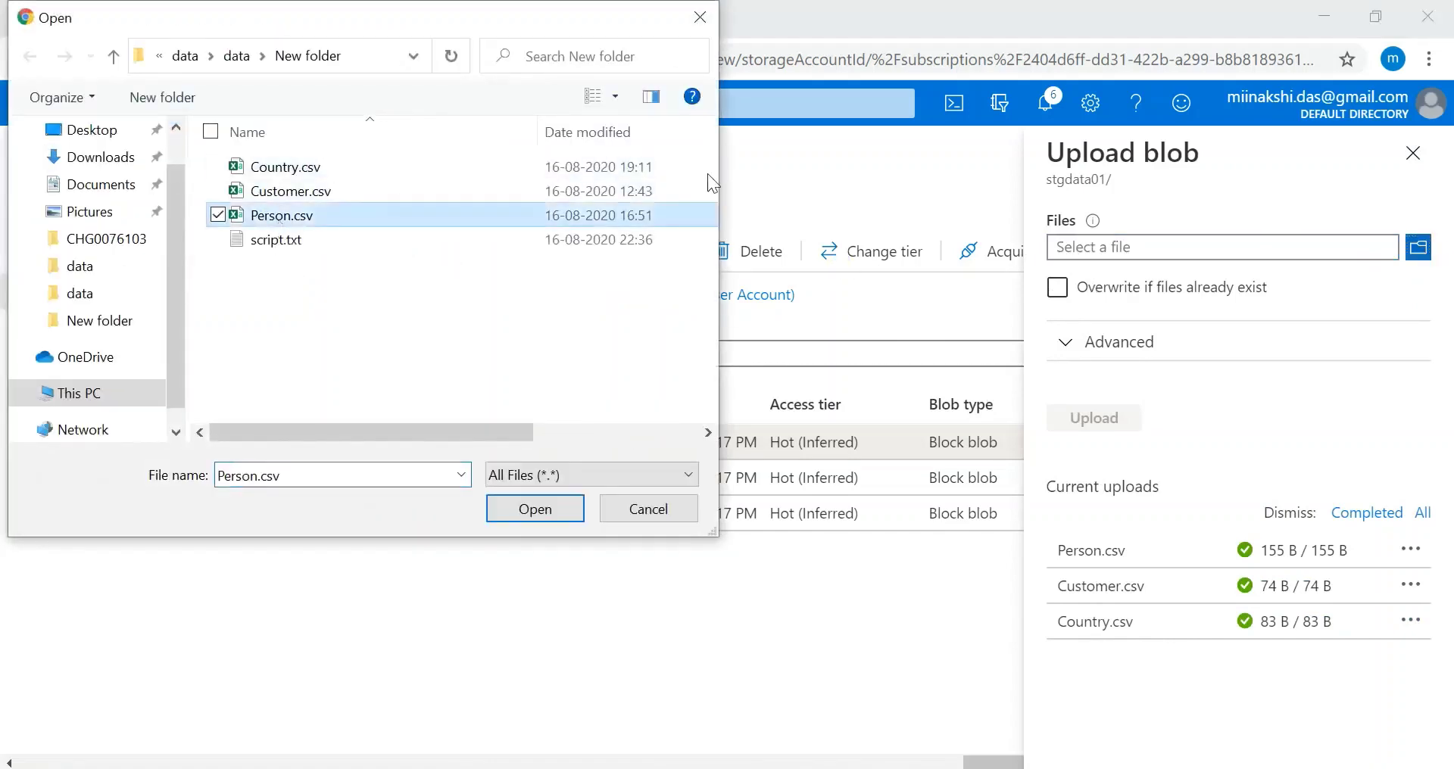
pyautogui.click(547, 508)
pyautogui.click(1057, 311)
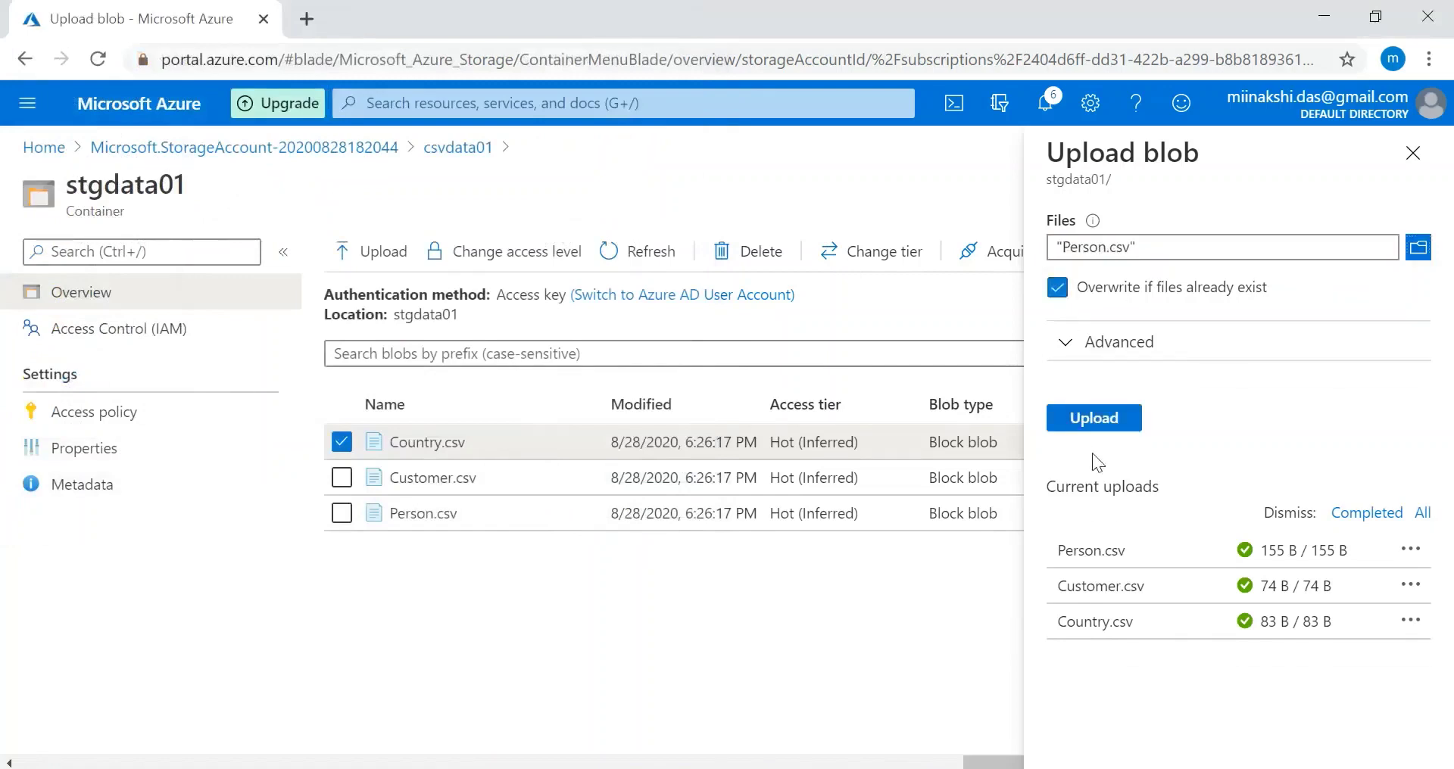
# Step: Set the upload folder to \2020\08\28 in the advanced options, upload Person.csv and close the upload form
pyautogui.click(1066, 344)
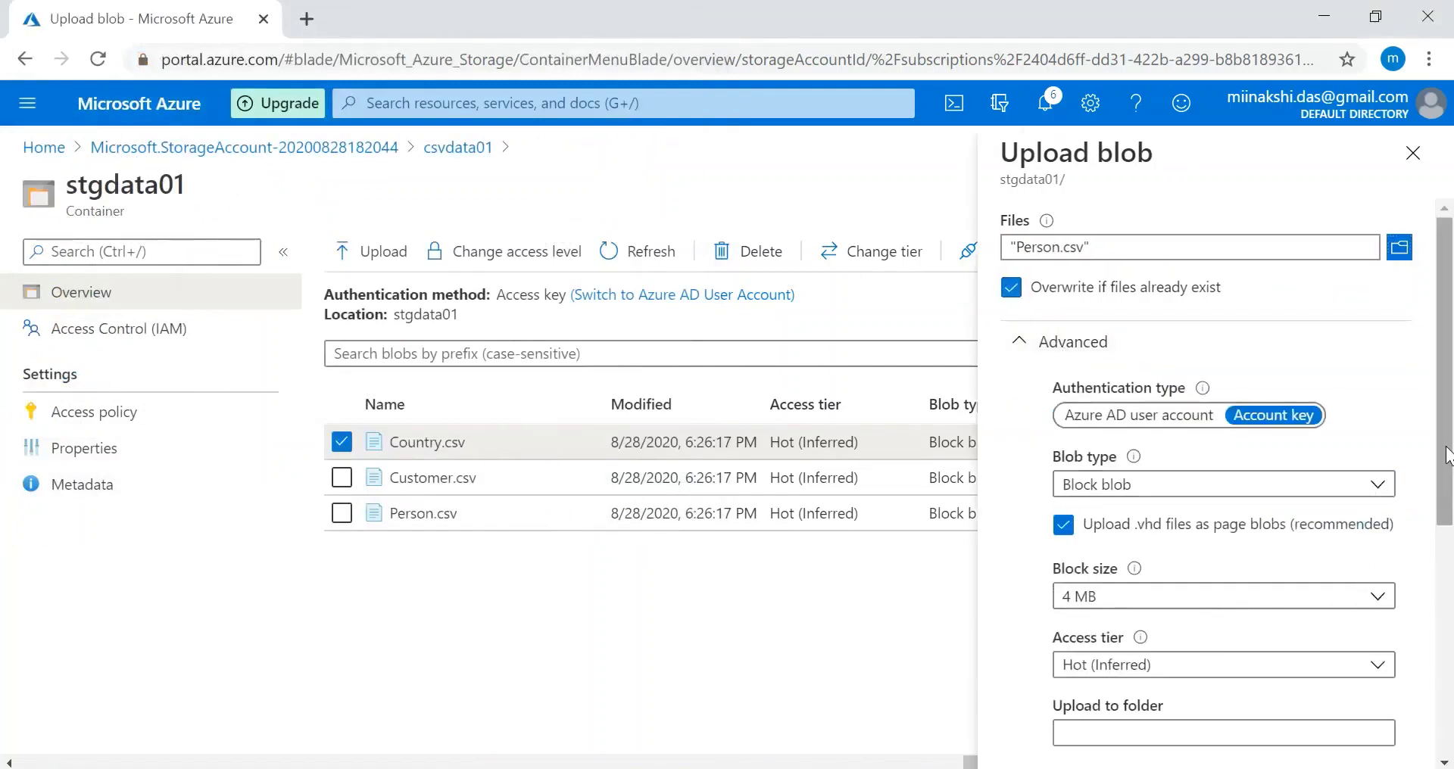
pyautogui.scroll(-5, 1448, 456)
pyautogui.click(1209, 348)
pyautogui.write('\\2020\\0')
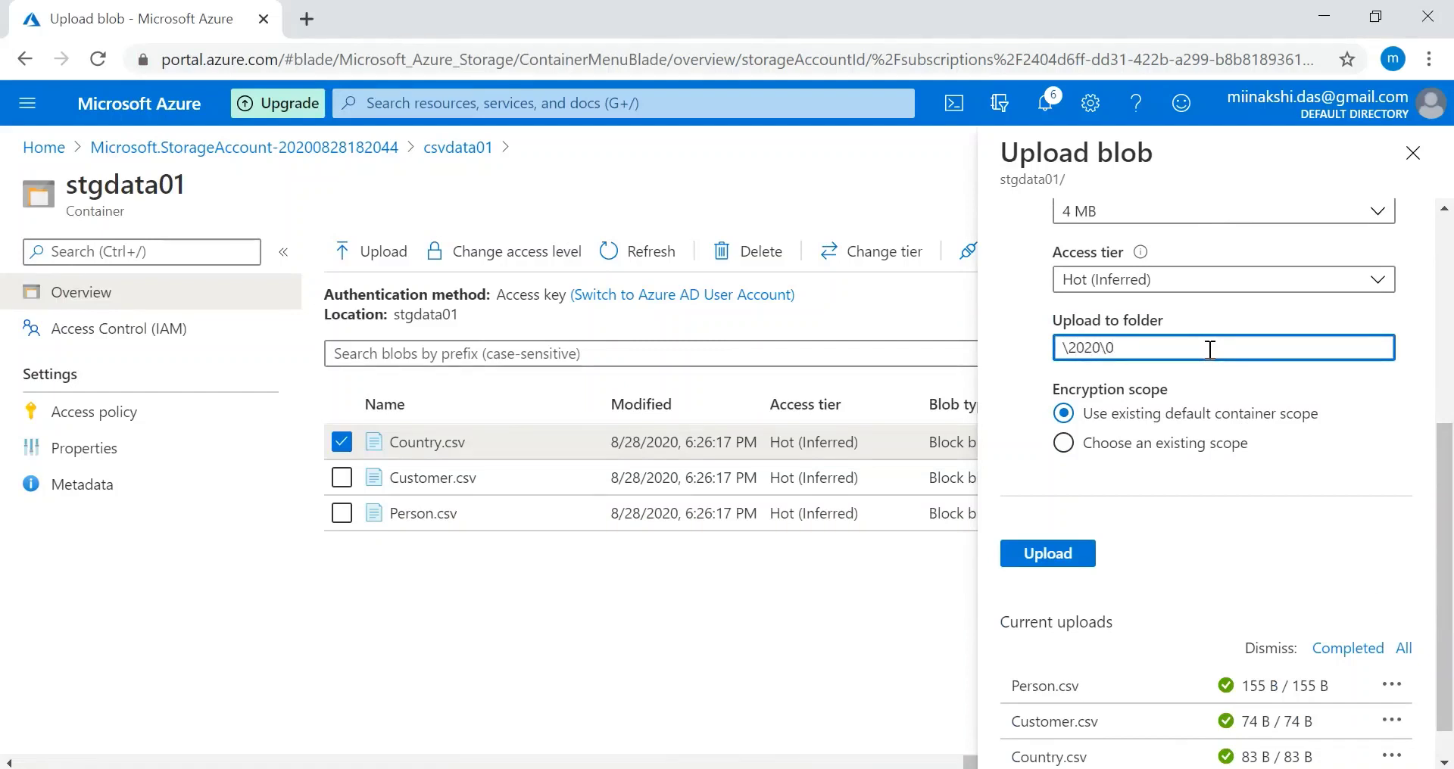
pyautogui.write('8\\28')
pyautogui.click(1035, 556)
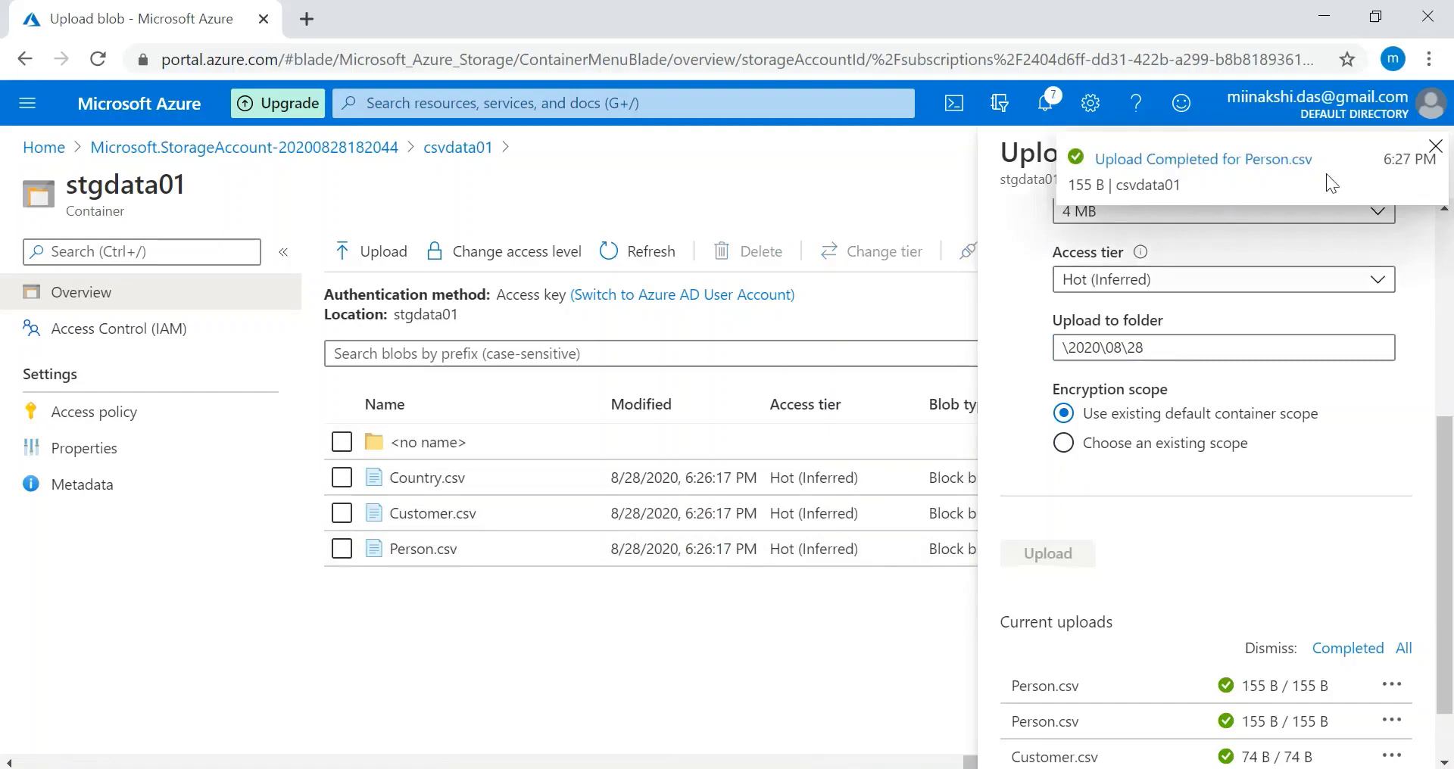
pyautogui.click(1433, 147)
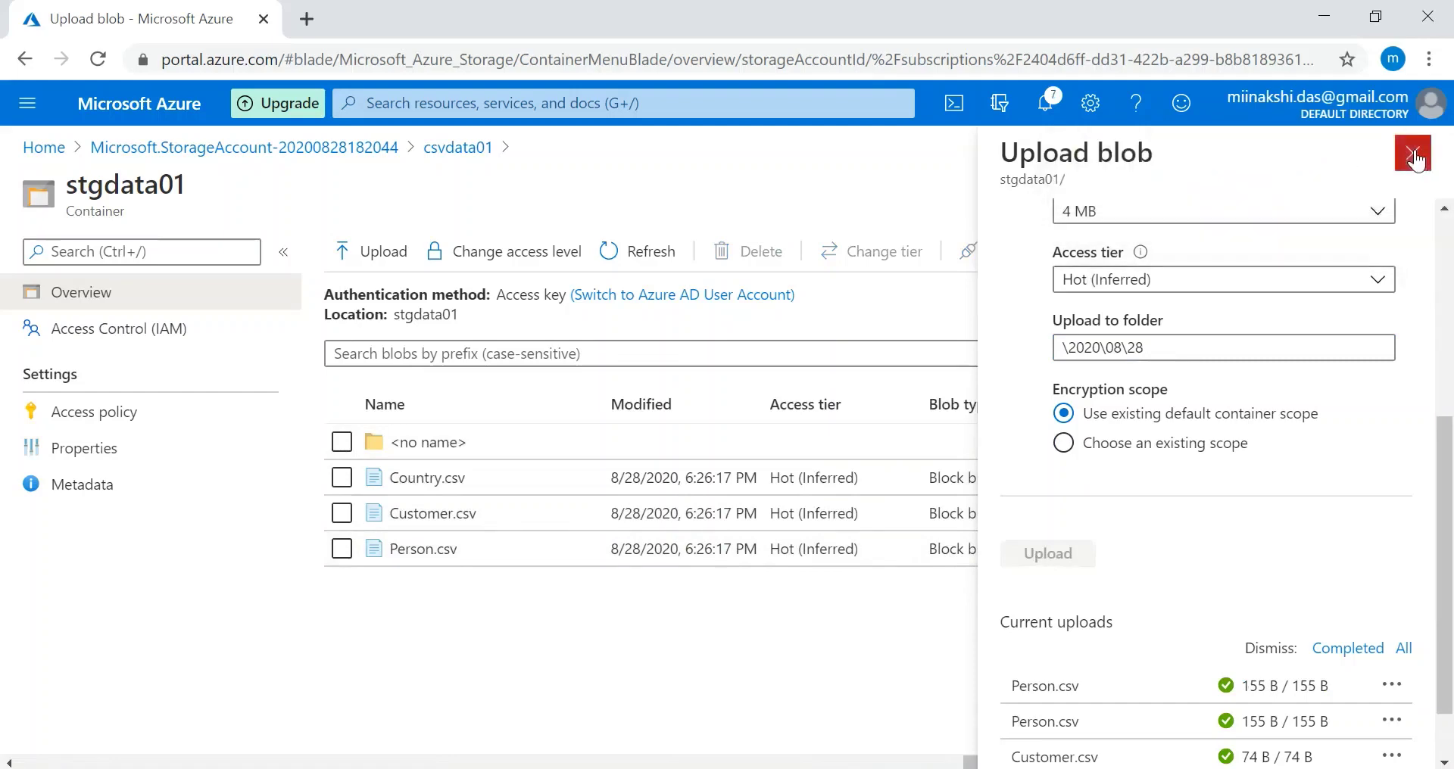
pyautogui.click(1413, 154)
# Step: Browse through the unnamed folder and its 2020, 08 and 28 subfolders to find the uploaded file
pyautogui.doubleClick(429, 444)
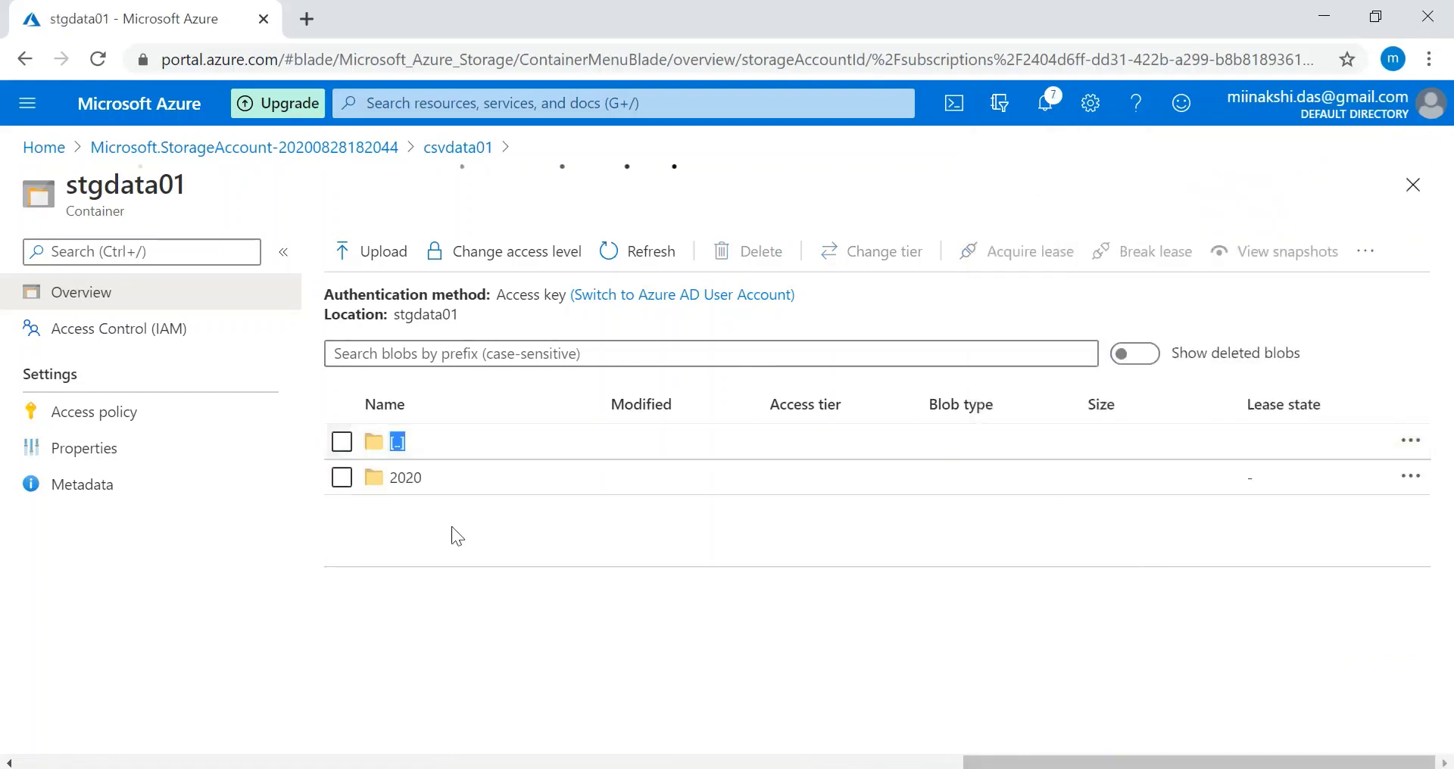
pyautogui.doubleClick(410, 491)
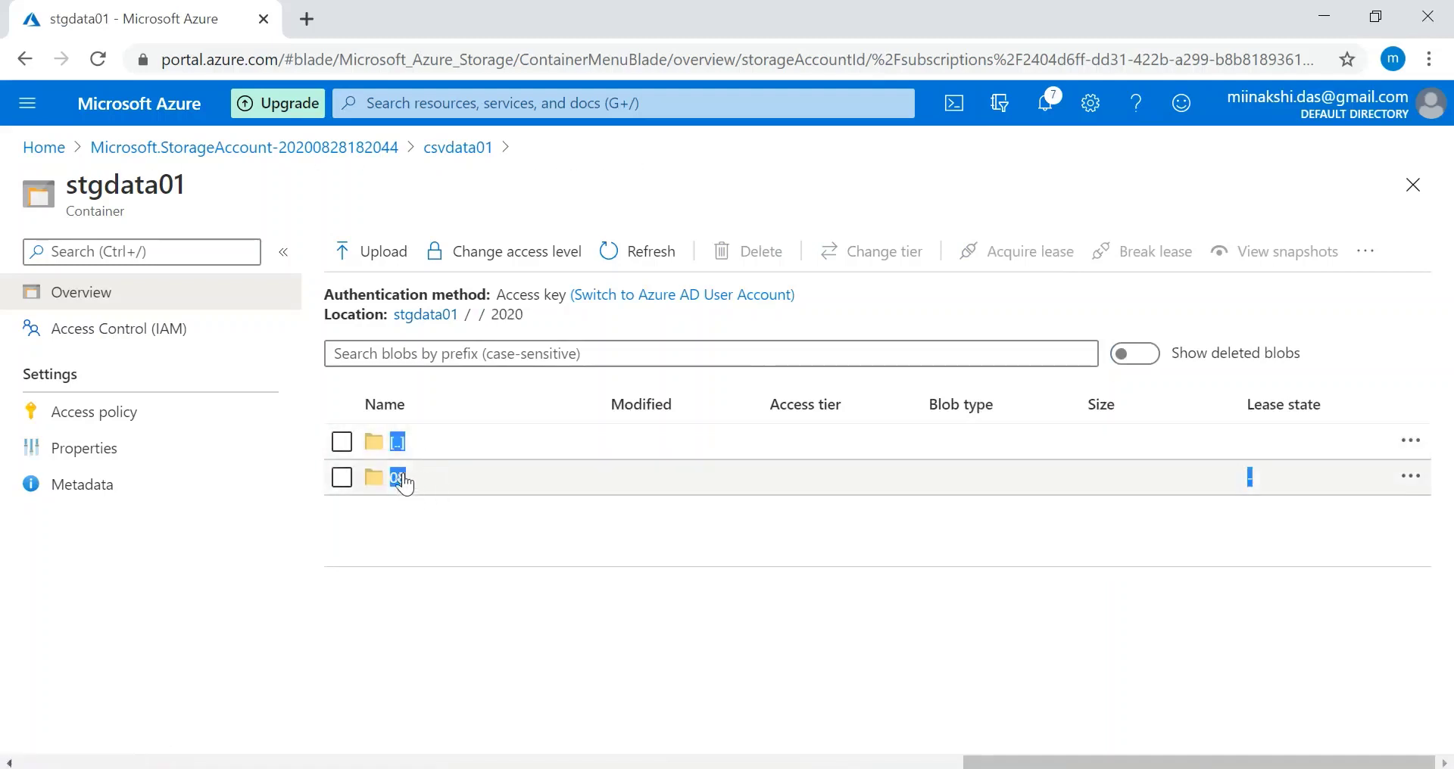
pyautogui.doubleClick(396, 487)
pyautogui.click(406, 538)
pyautogui.doubleClick(391, 478)
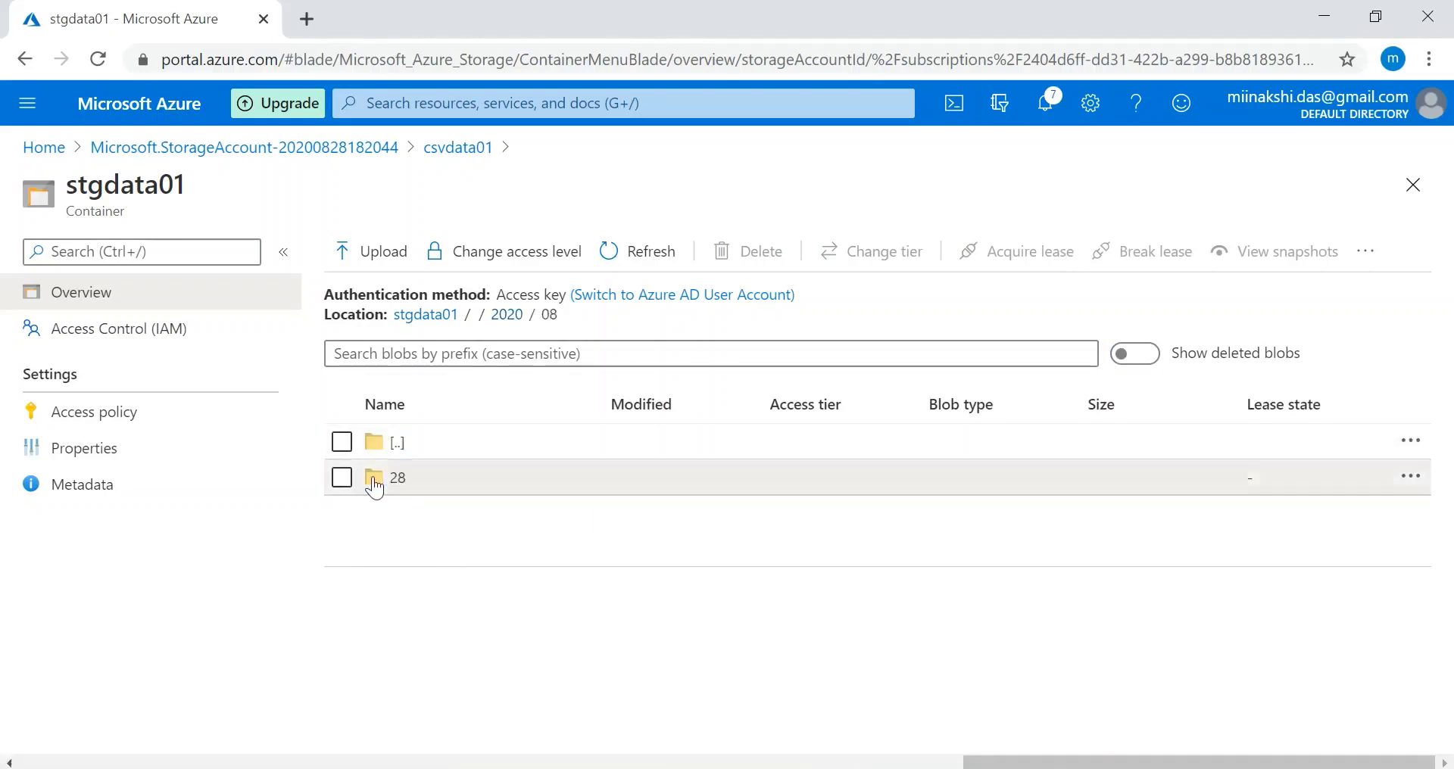
pyautogui.doubleClick(397, 481)
pyautogui.click(427, 541)
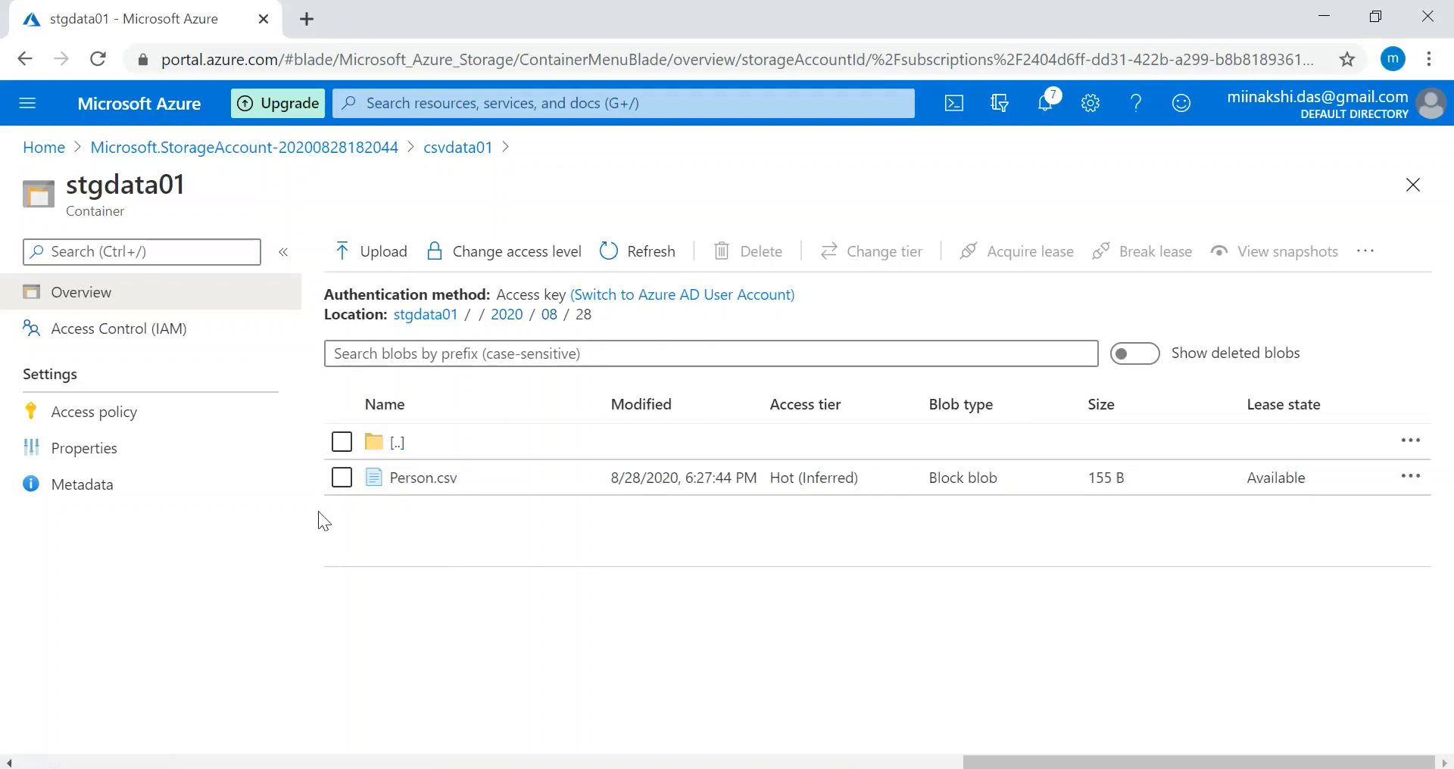
# Step: Delete the Person.csv blob from folder 2020/08/28 and return to the root of stgdata01
pyautogui.click(353, 480)
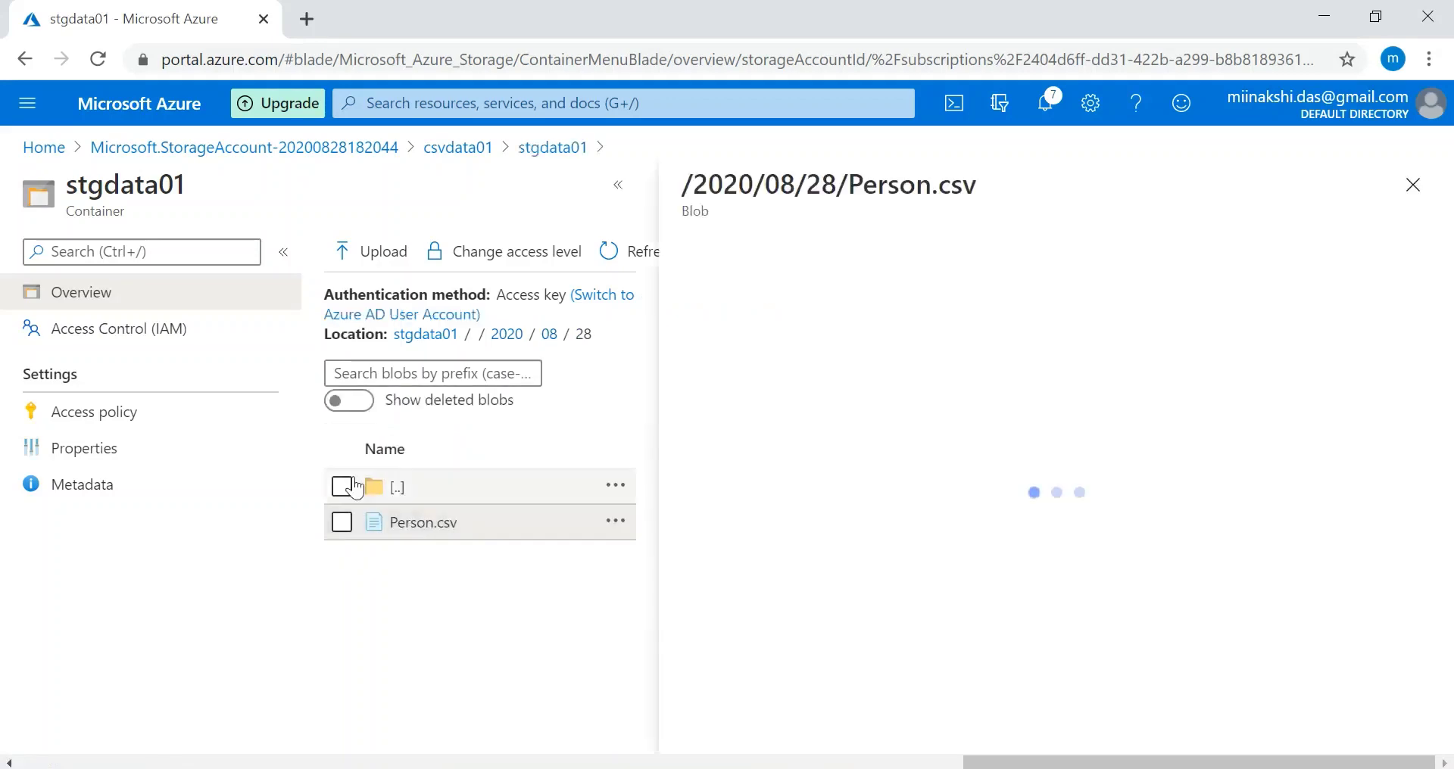
pyautogui.click(341, 522)
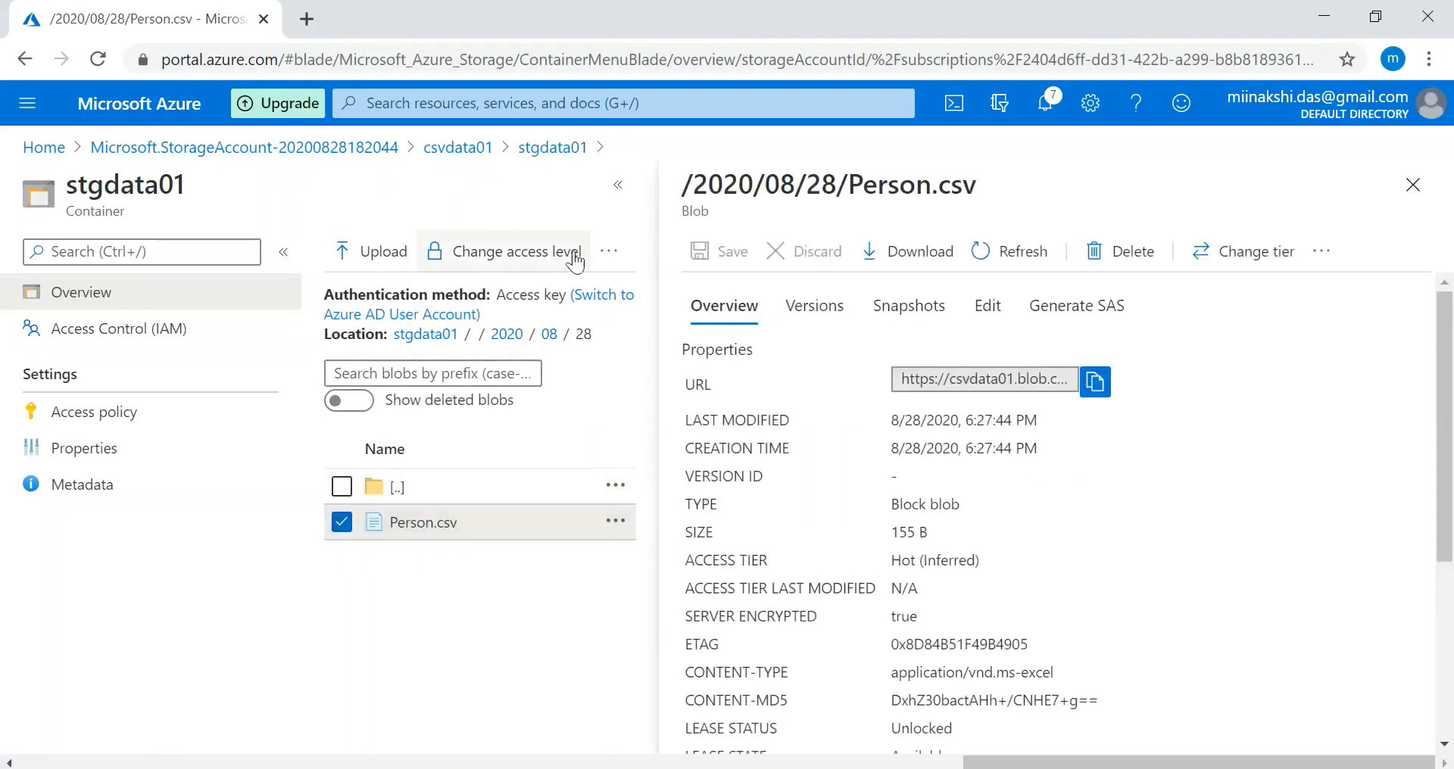
pyautogui.click(1133, 256)
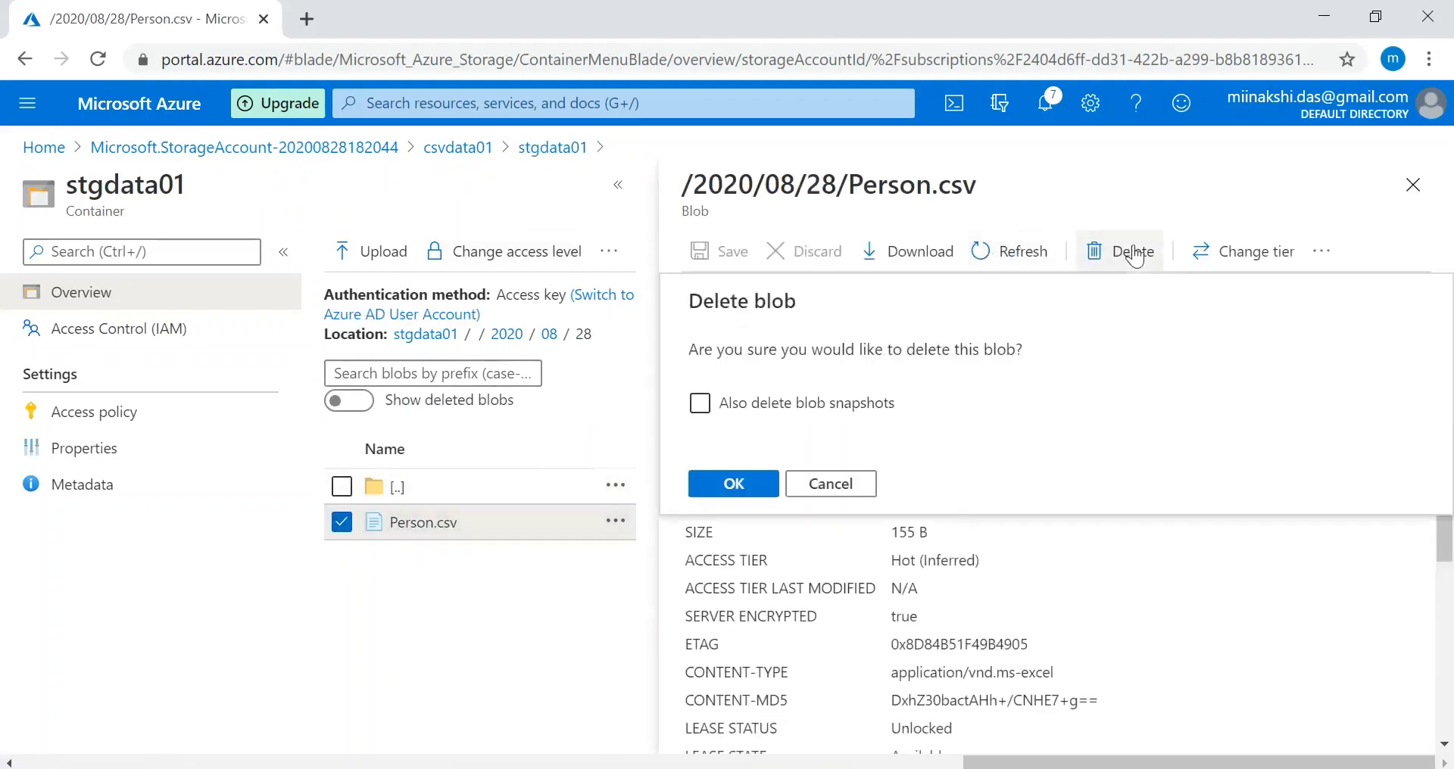
pyautogui.click(739, 481)
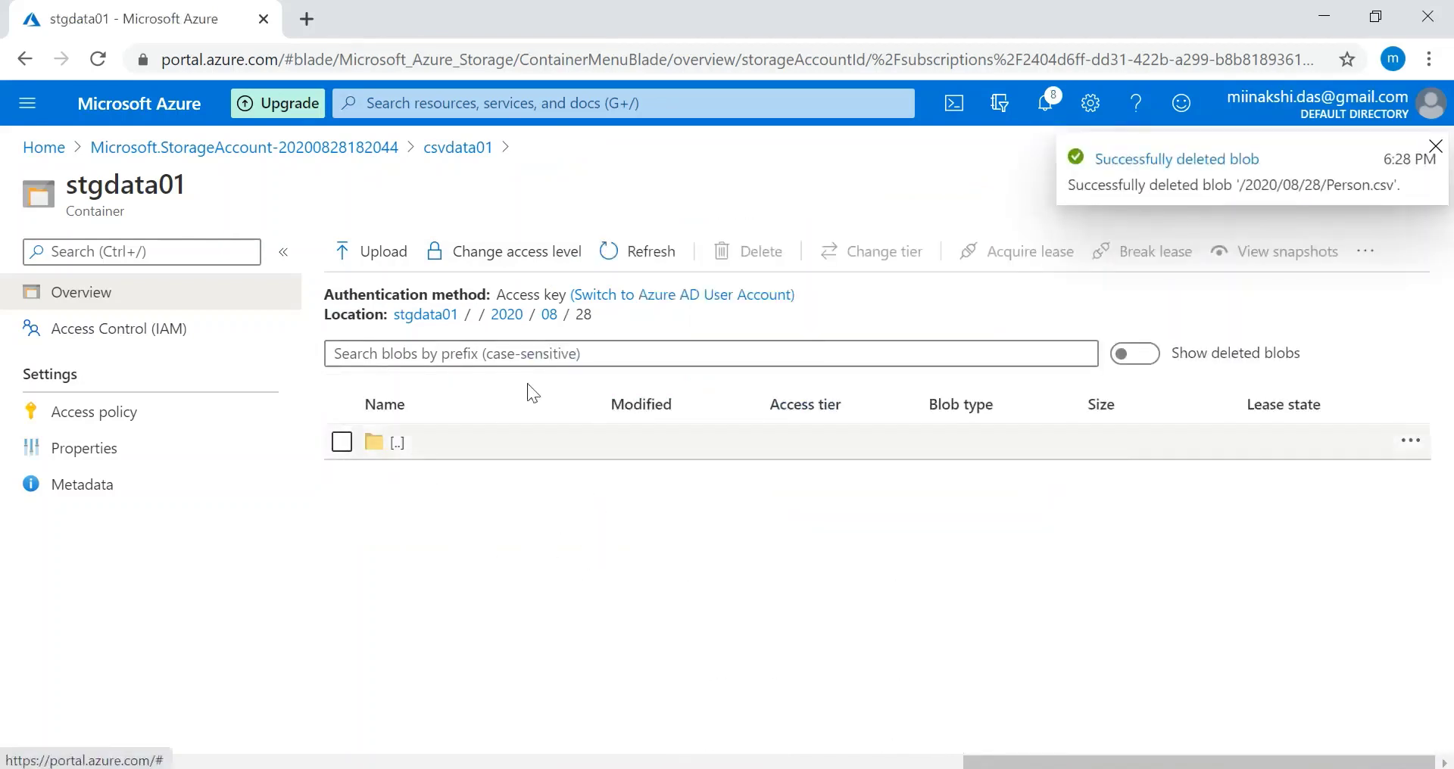
pyautogui.click(550, 320)
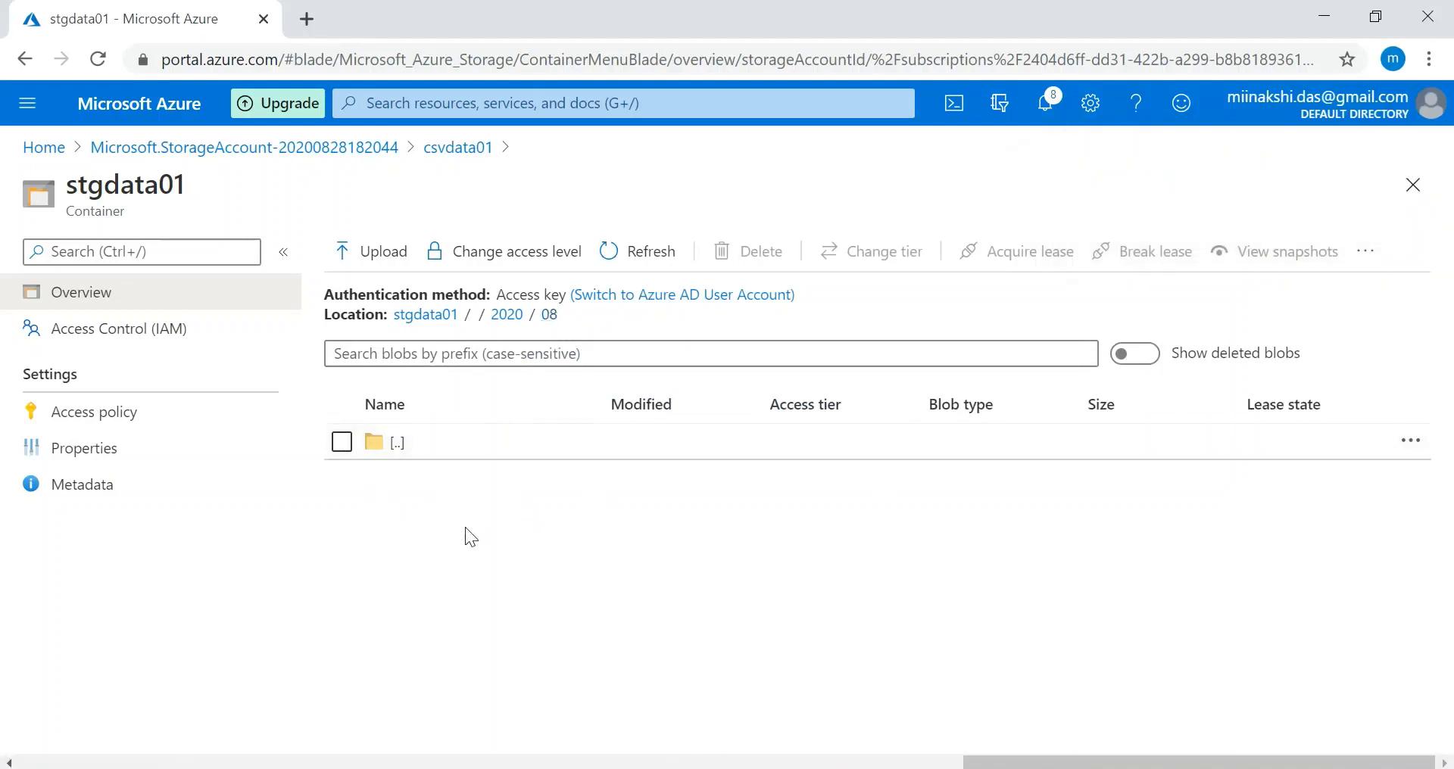
pyautogui.click(505, 324)
pyautogui.click(427, 324)
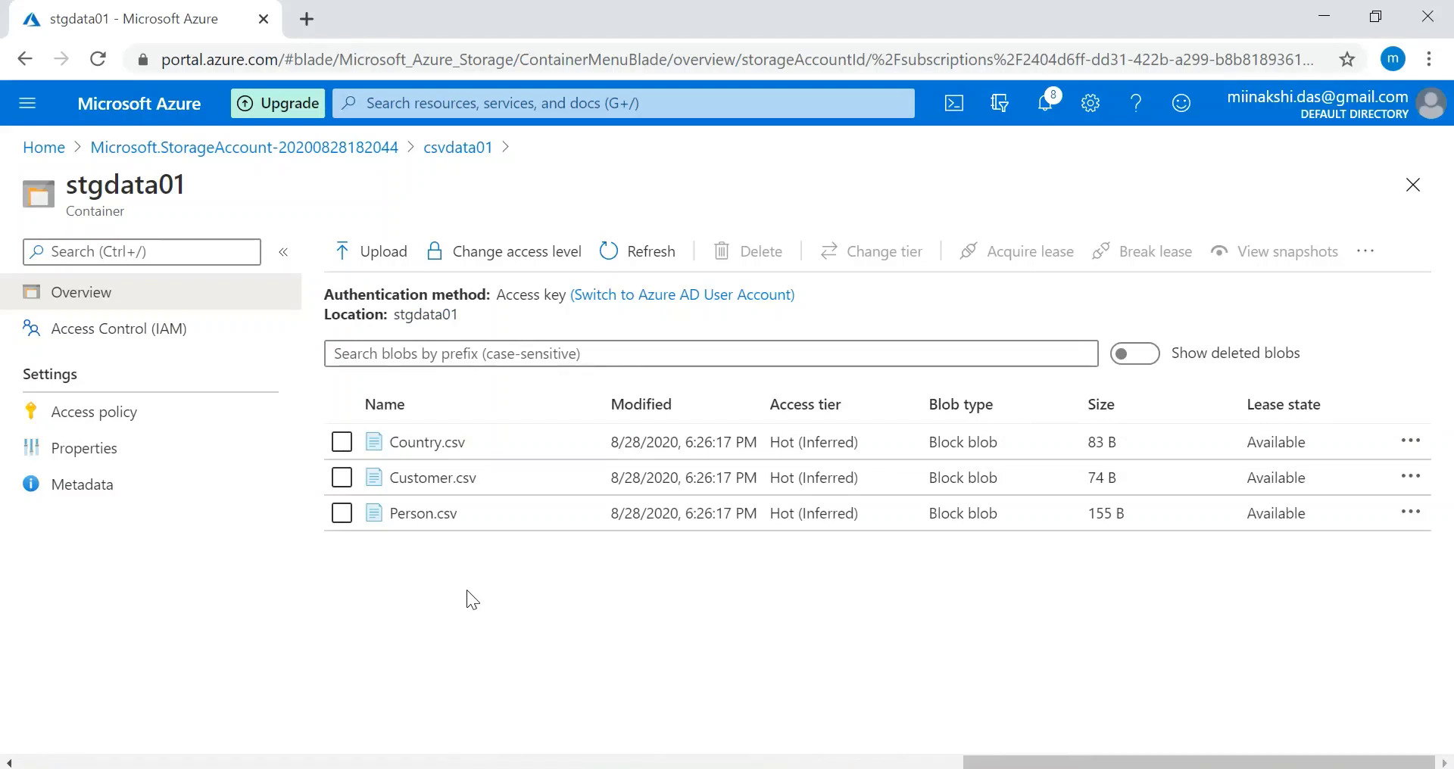
# Step: Find the SQL databases service in the portal and start creating a new SQL database
pyautogui.click(552, 111)
pyautogui.write('sq')
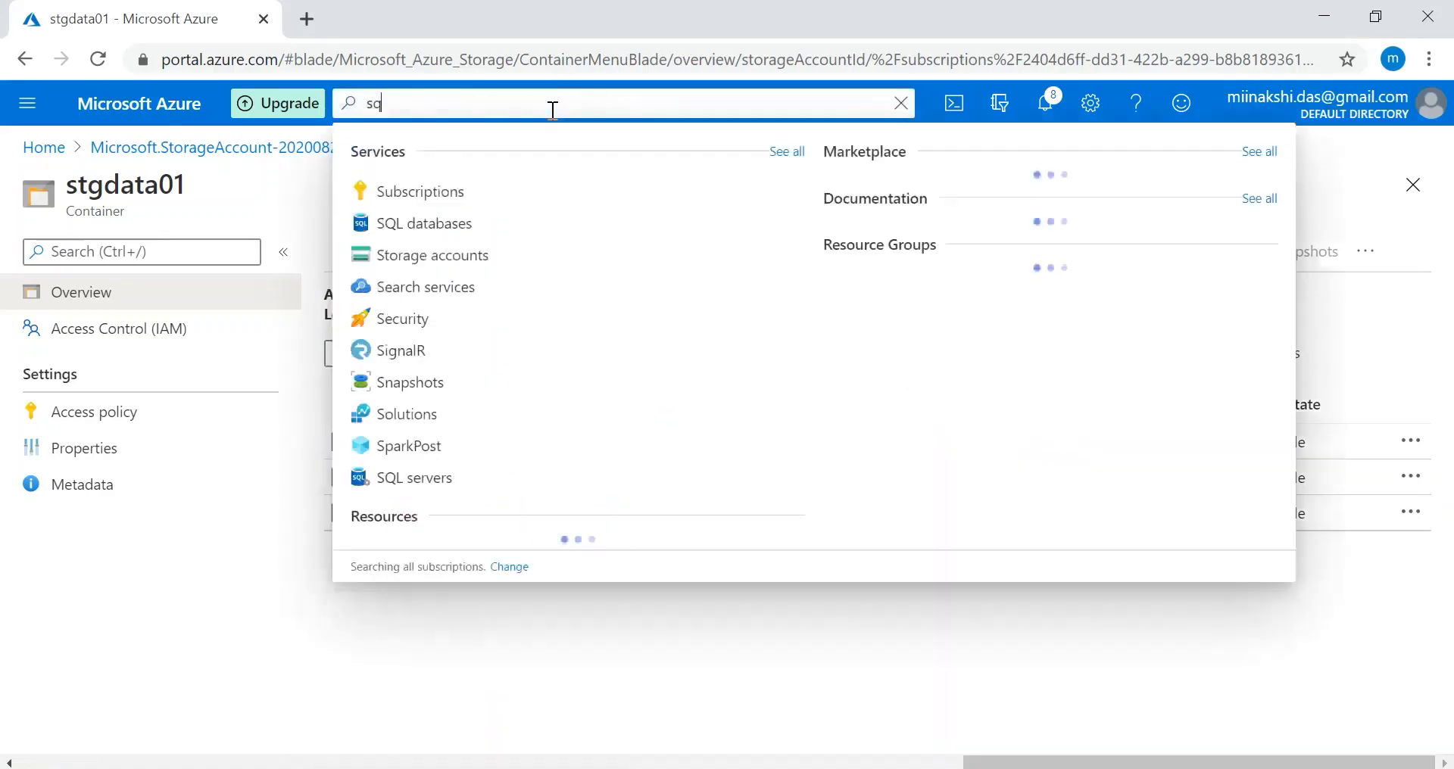
pyautogui.write('l data')
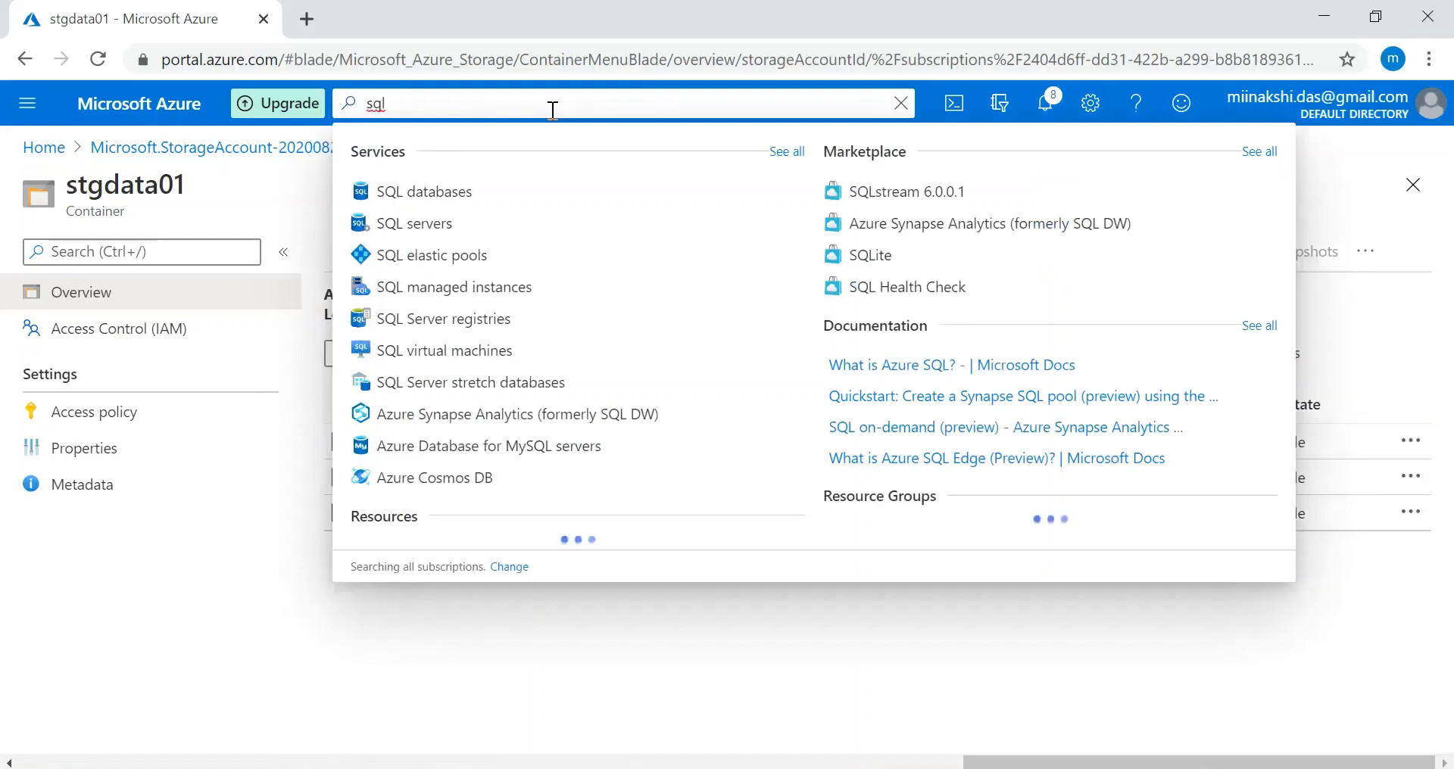
pyautogui.click(522, 195)
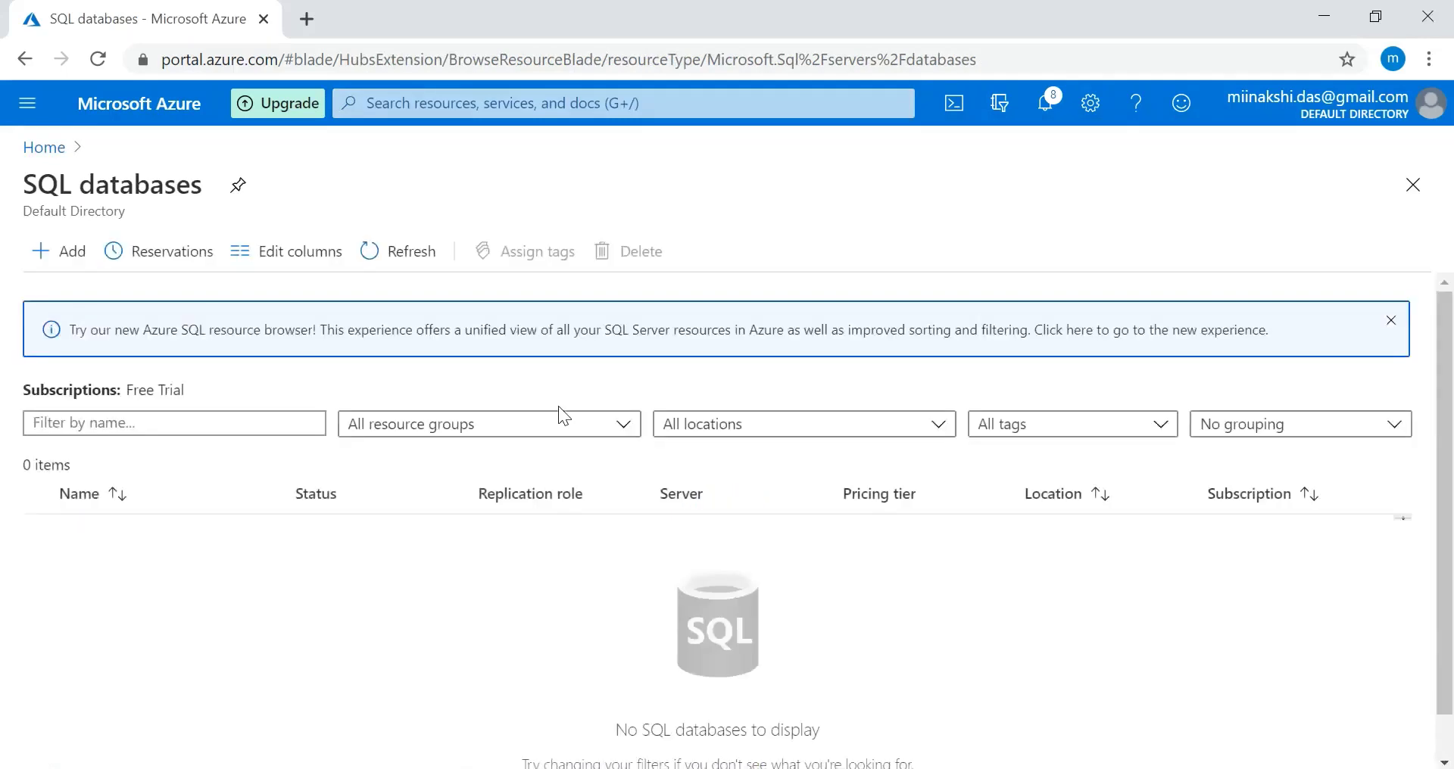
pyautogui.click(64, 253)
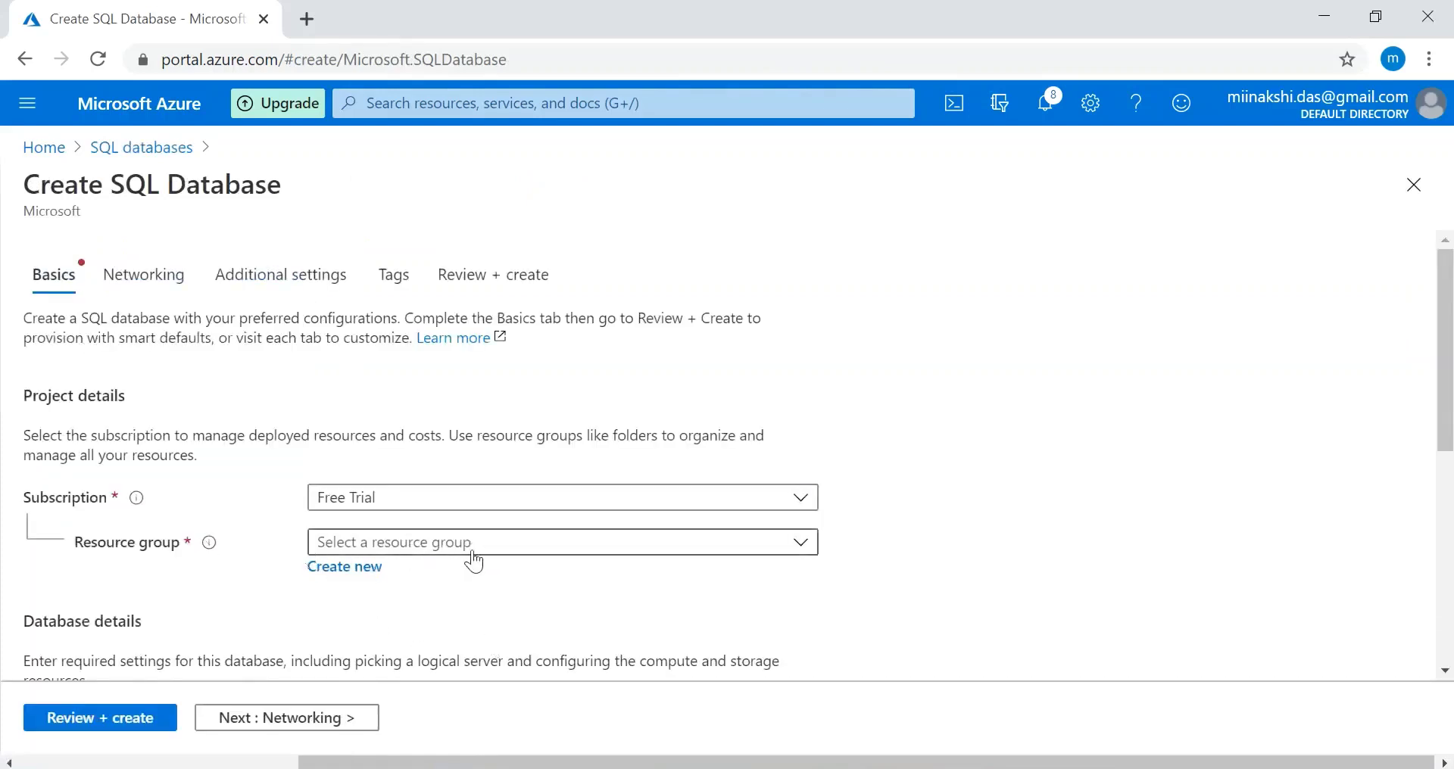
# Step: Assign the database to the existing resource group demopur01 and name it demoDB28
pyautogui.click(439, 544)
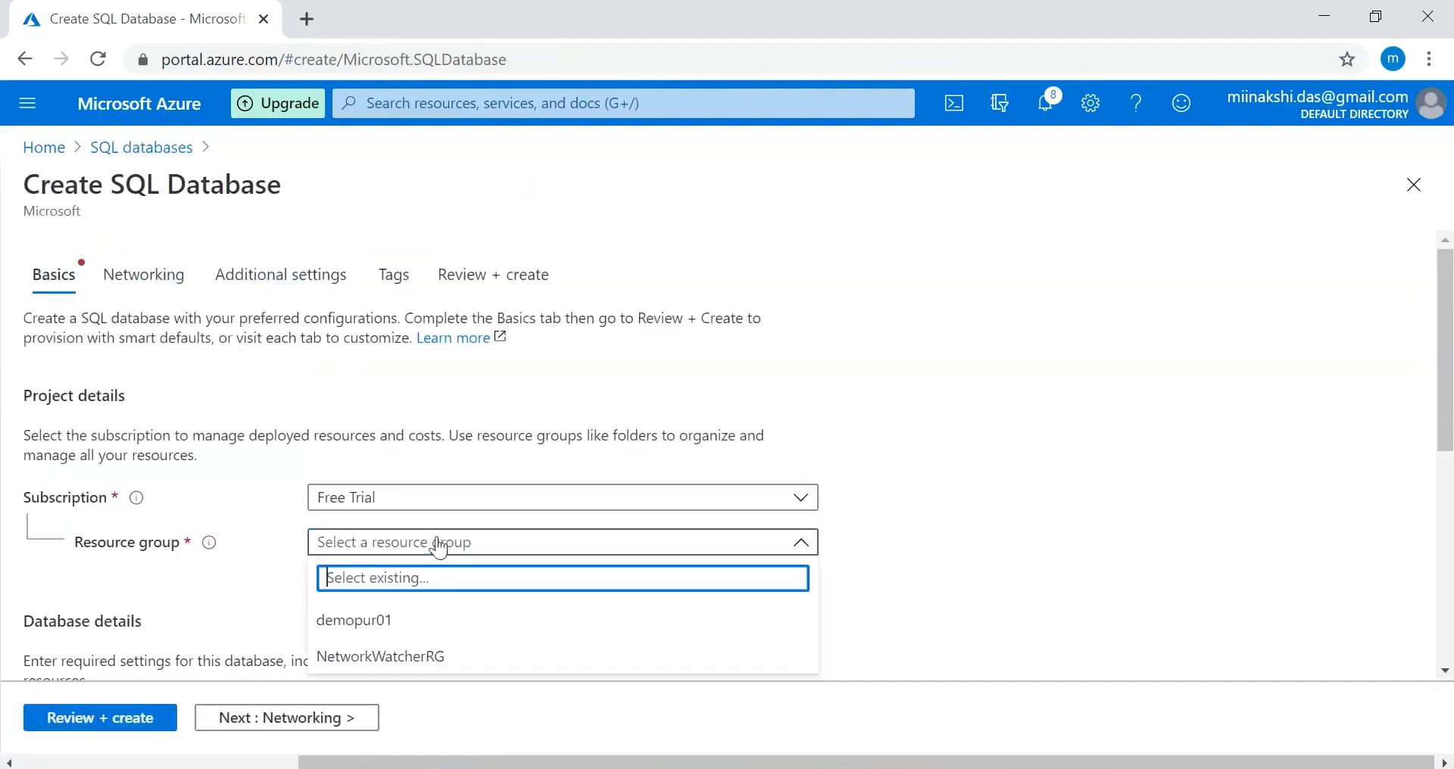
pyautogui.click(376, 622)
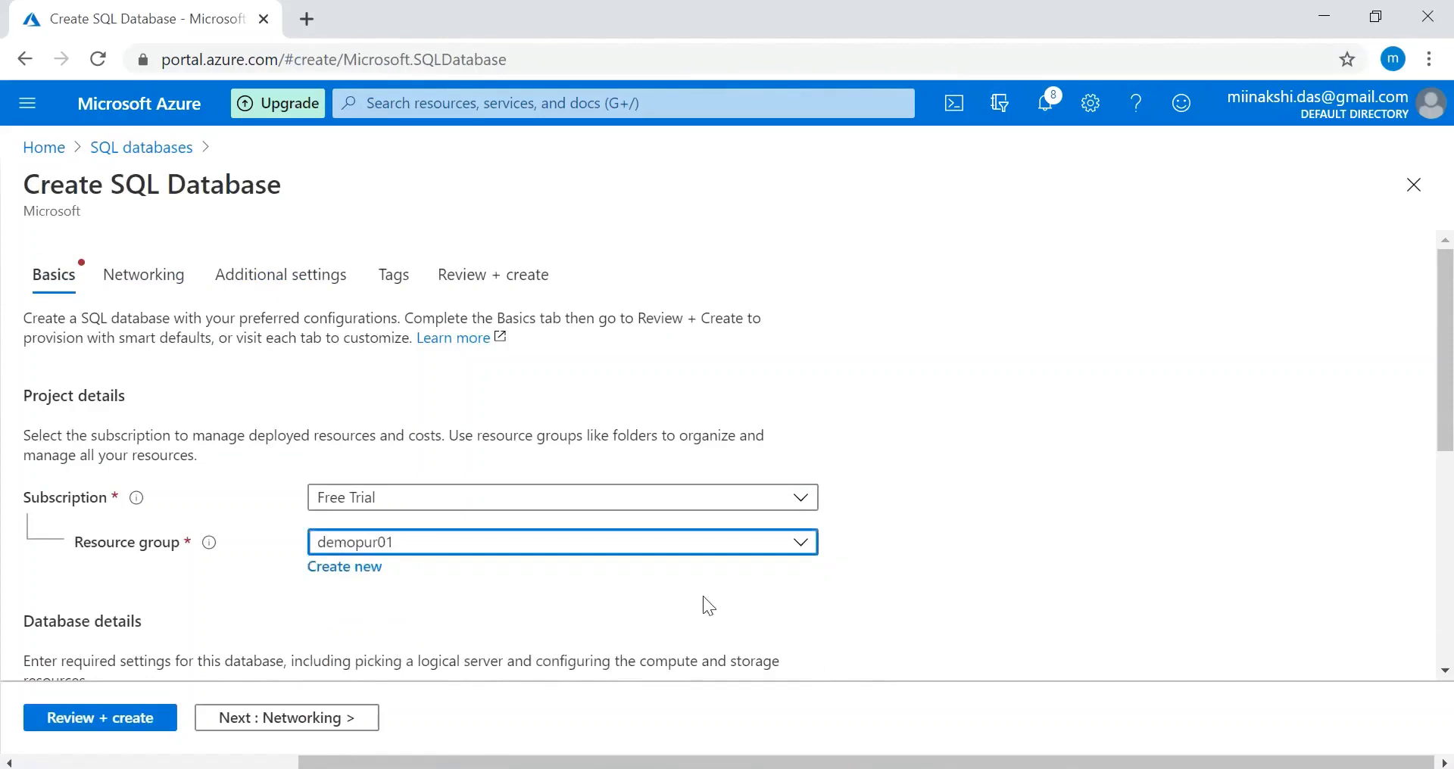
pyautogui.moveTo(1438, 315); pyautogui.dragTo(1446, 526)
pyautogui.click(455, 310)
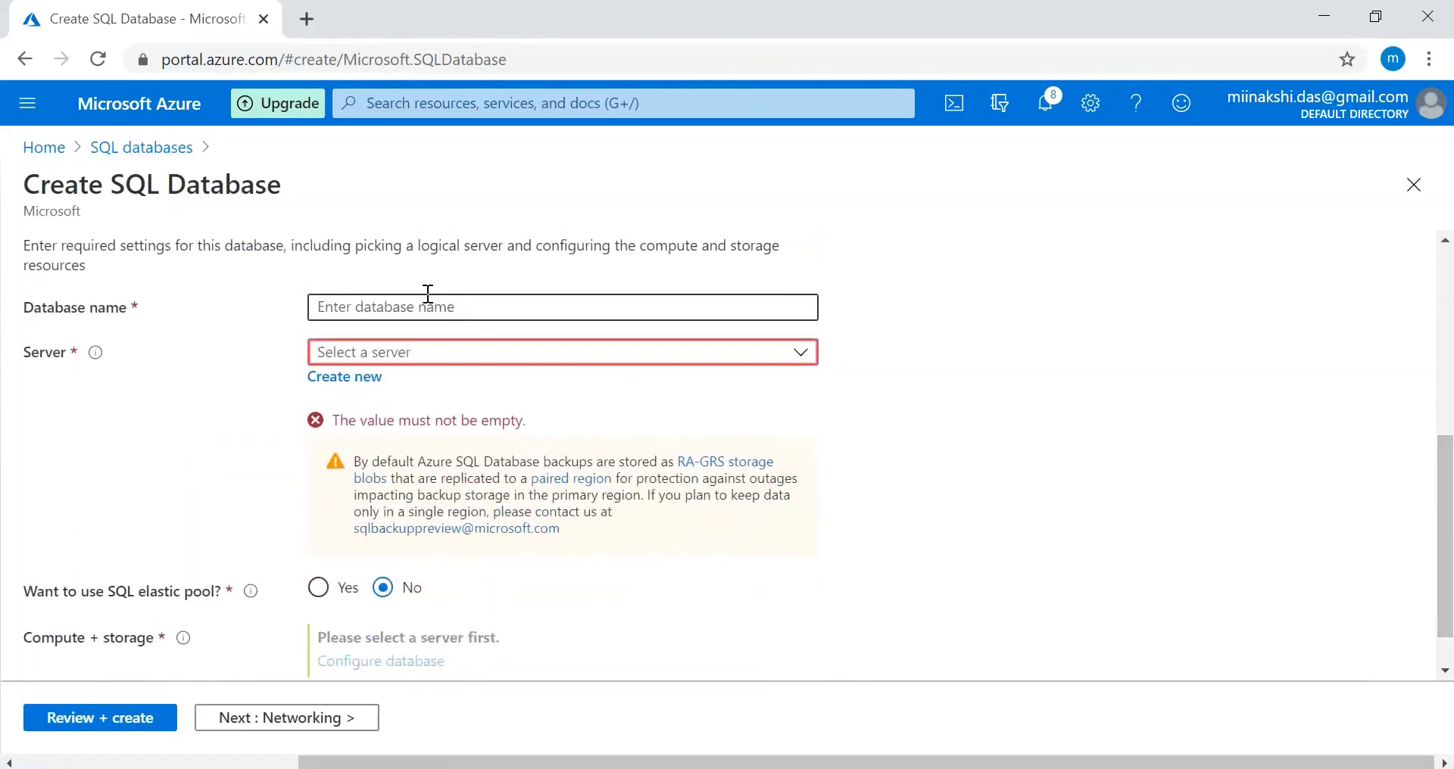
pyautogui.write('demo')
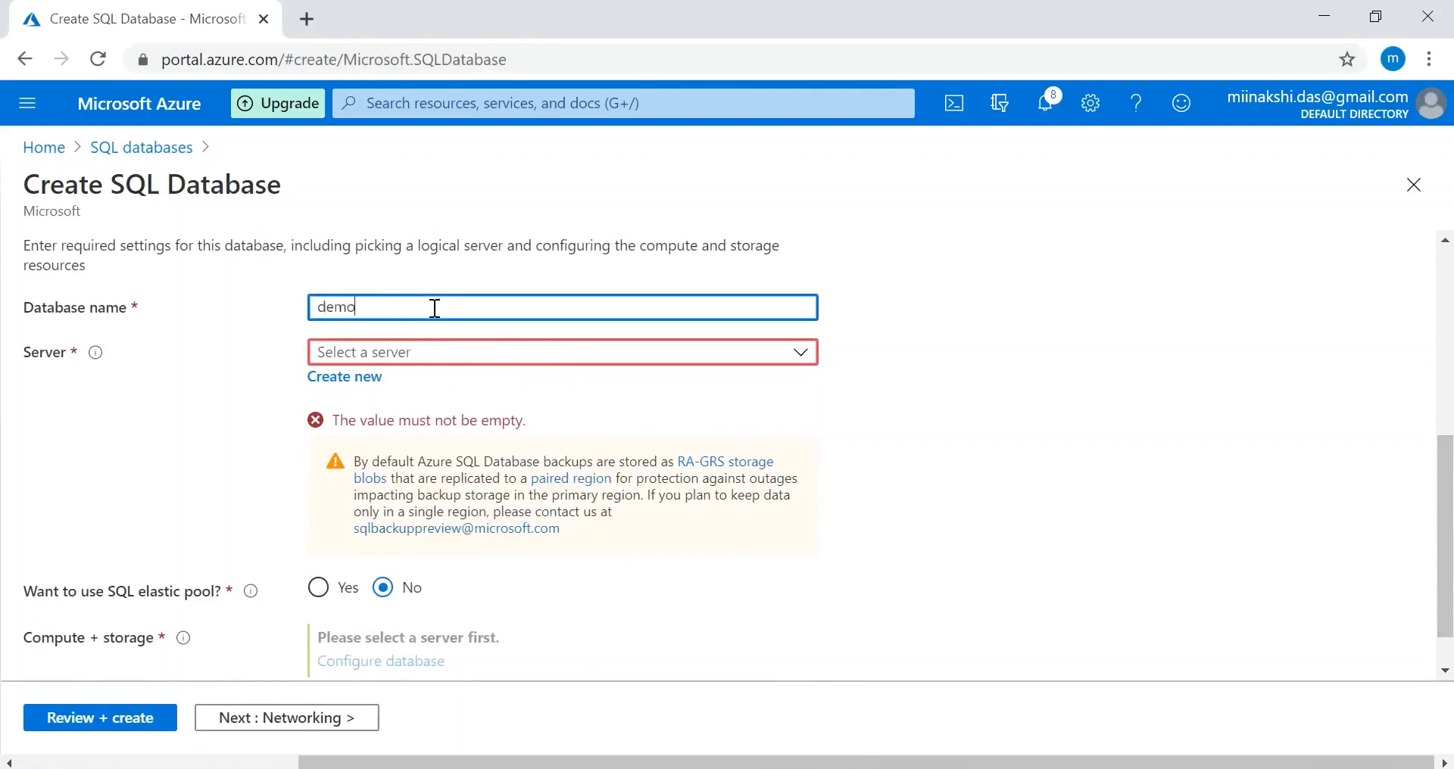
pyautogui.write('DB')
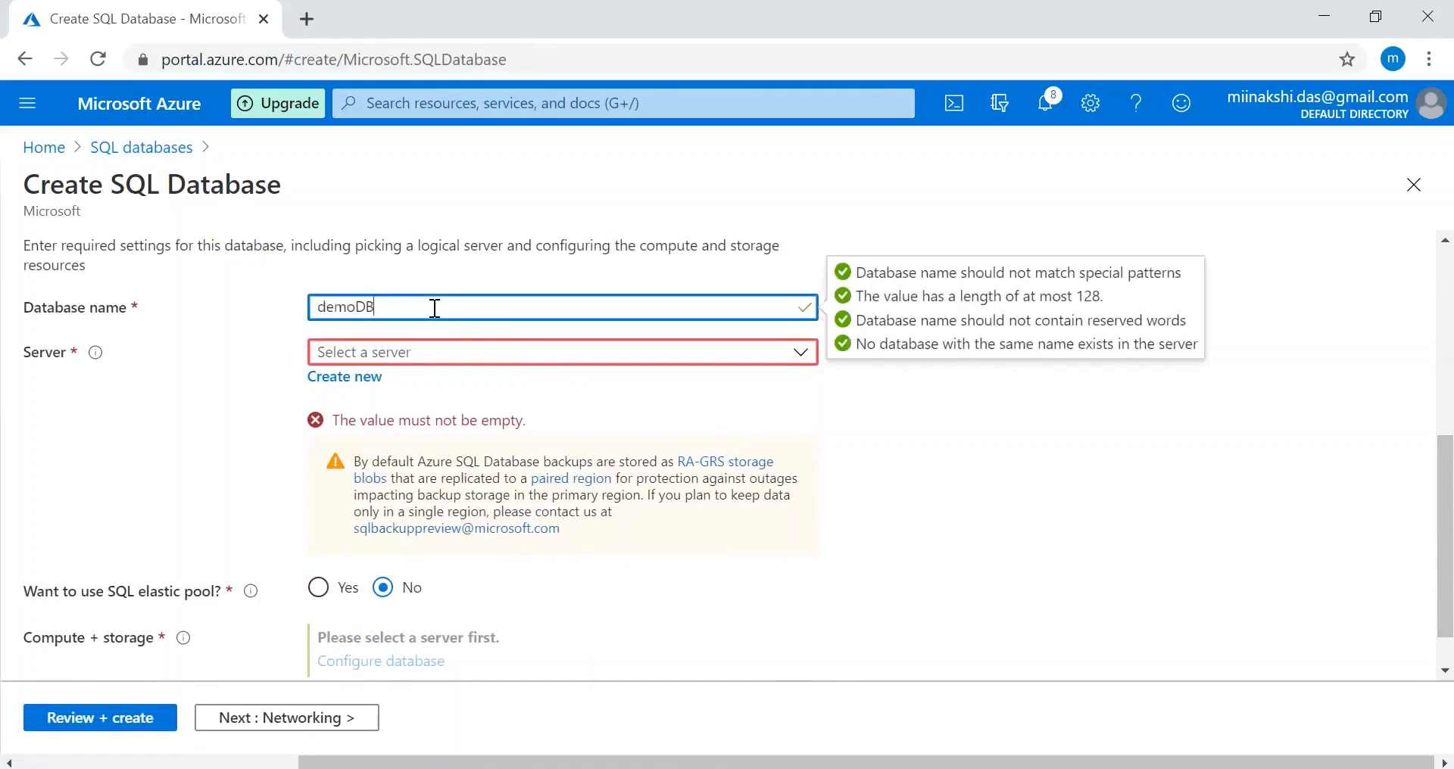
pyautogui.write('28')
# Step: Check the list of existing servers, then start a new server for the database and name it demosvrpp01
pyautogui.click(448, 355)
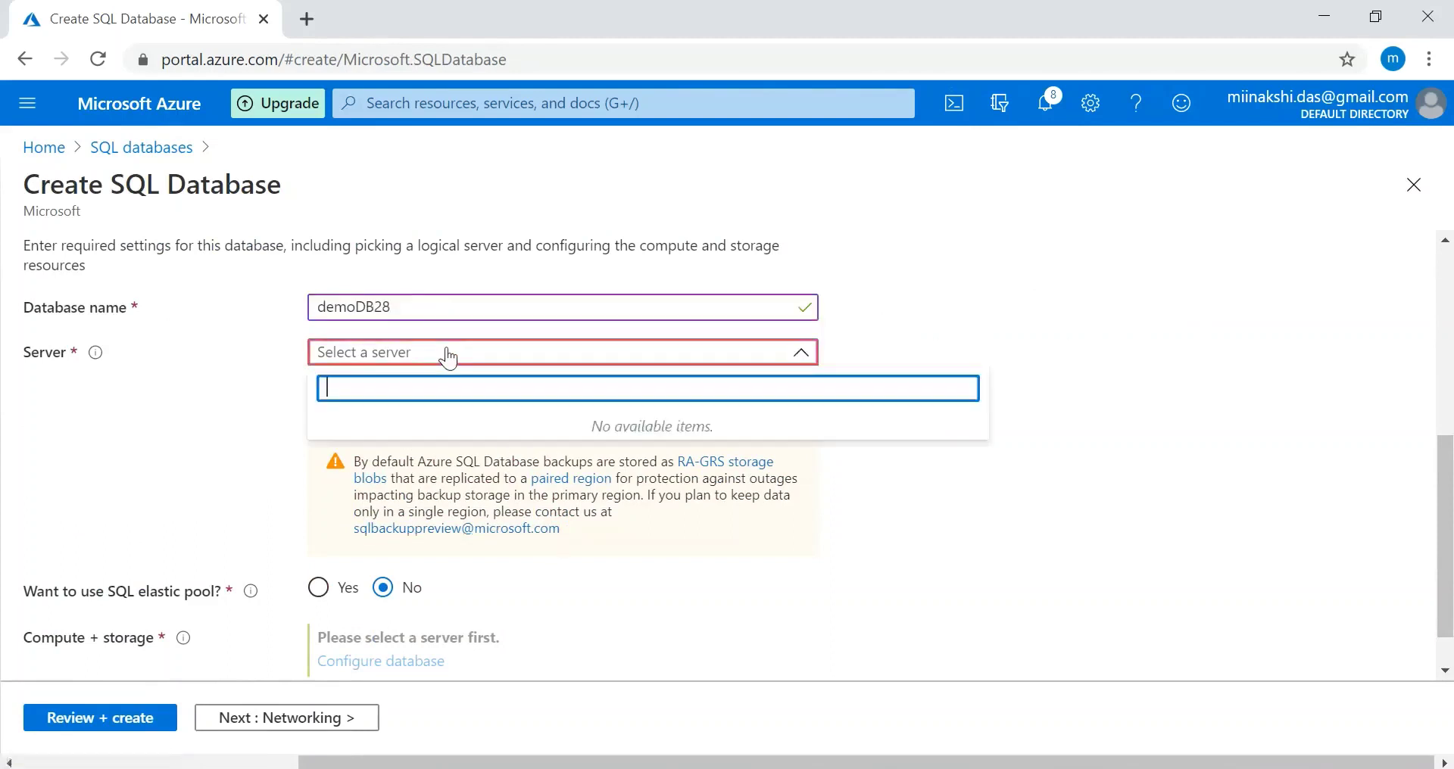
pyautogui.click(227, 395)
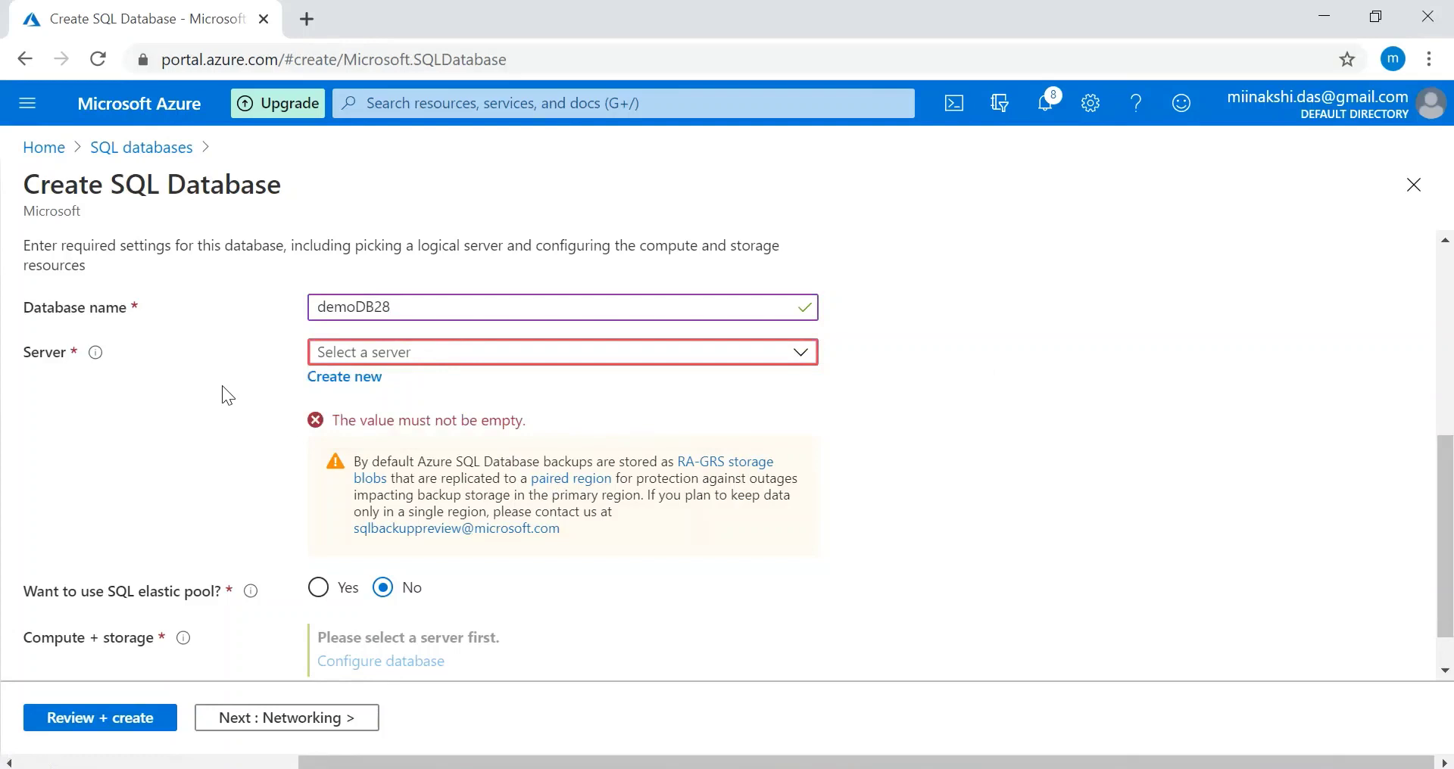
pyautogui.click(344, 377)
pyautogui.write('demosvr')
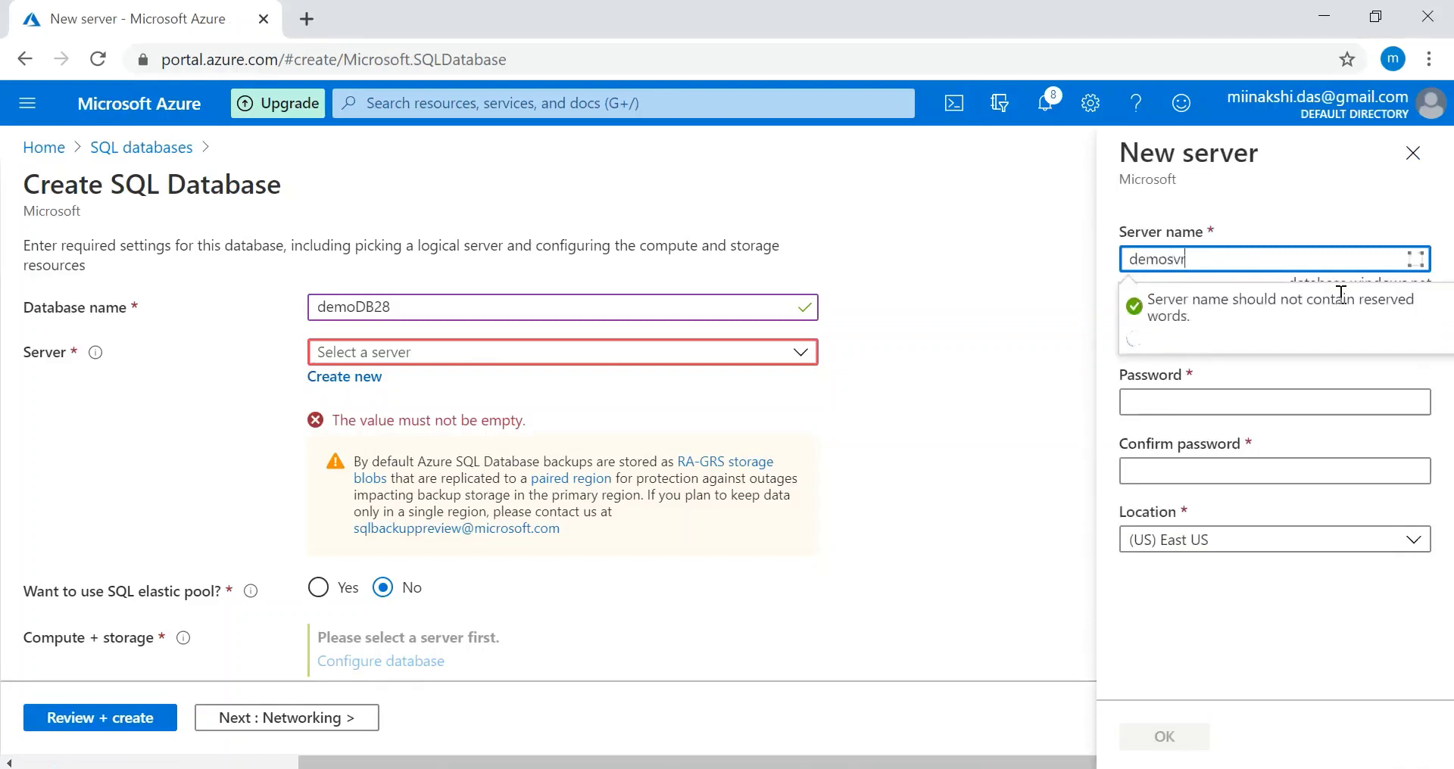
pyautogui.write('p')
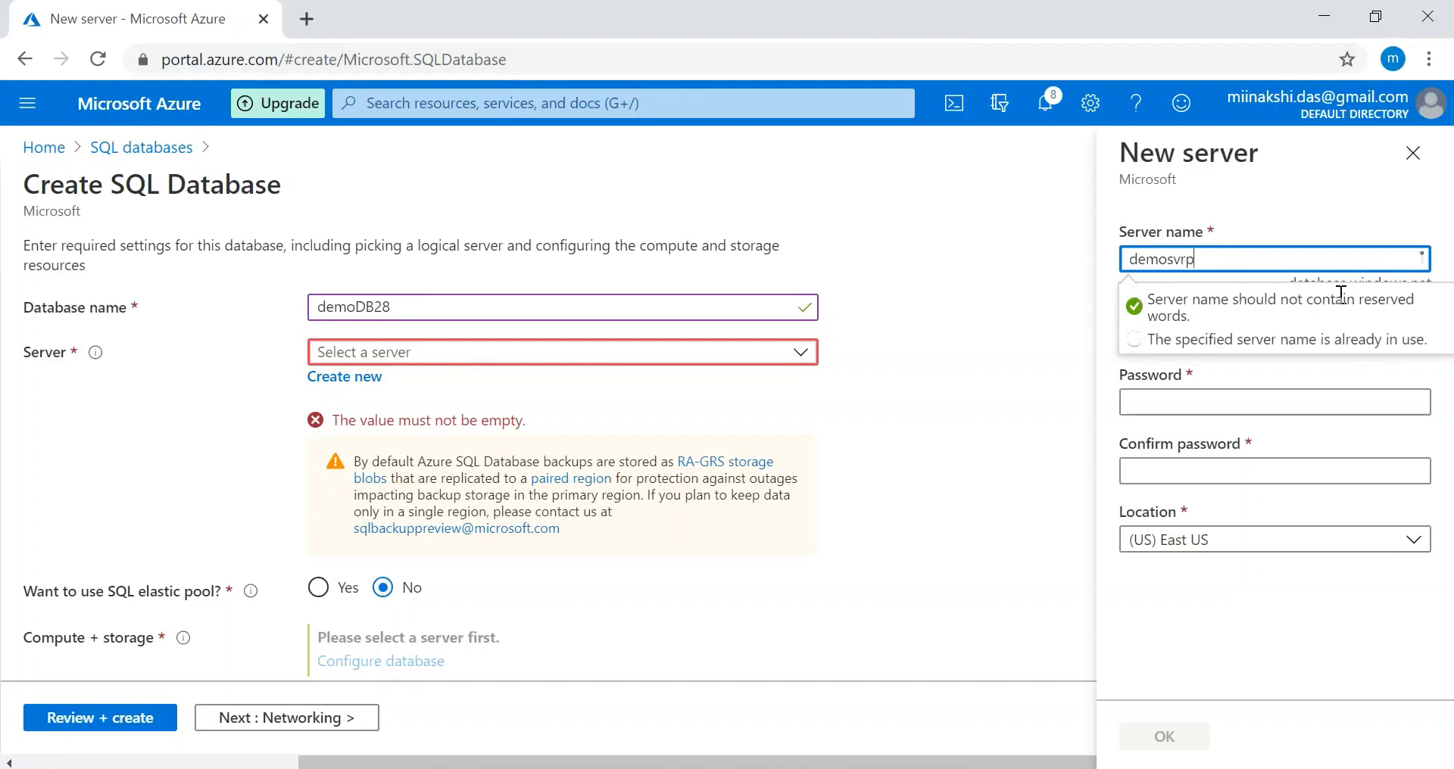
pyautogui.write('p01')
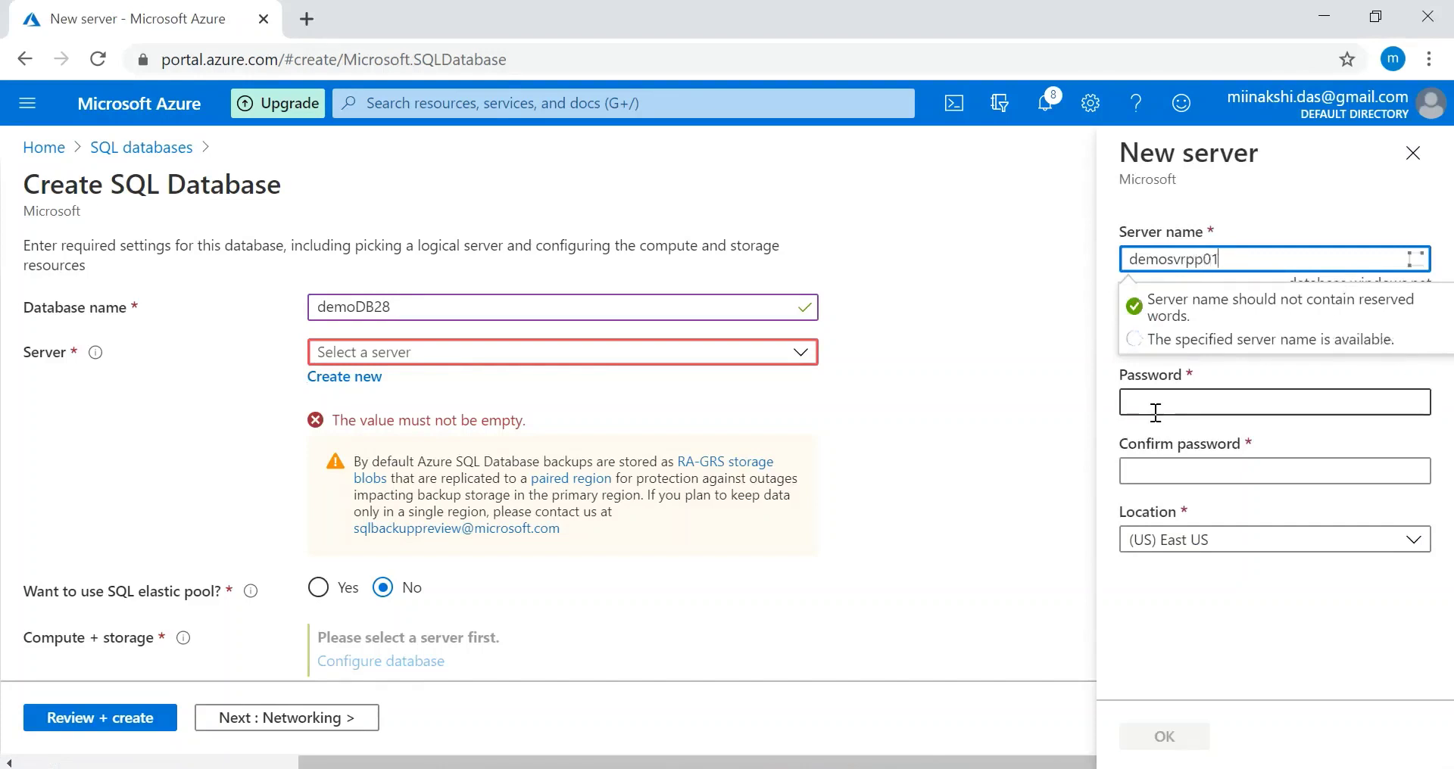
pyautogui.click(999, 404)
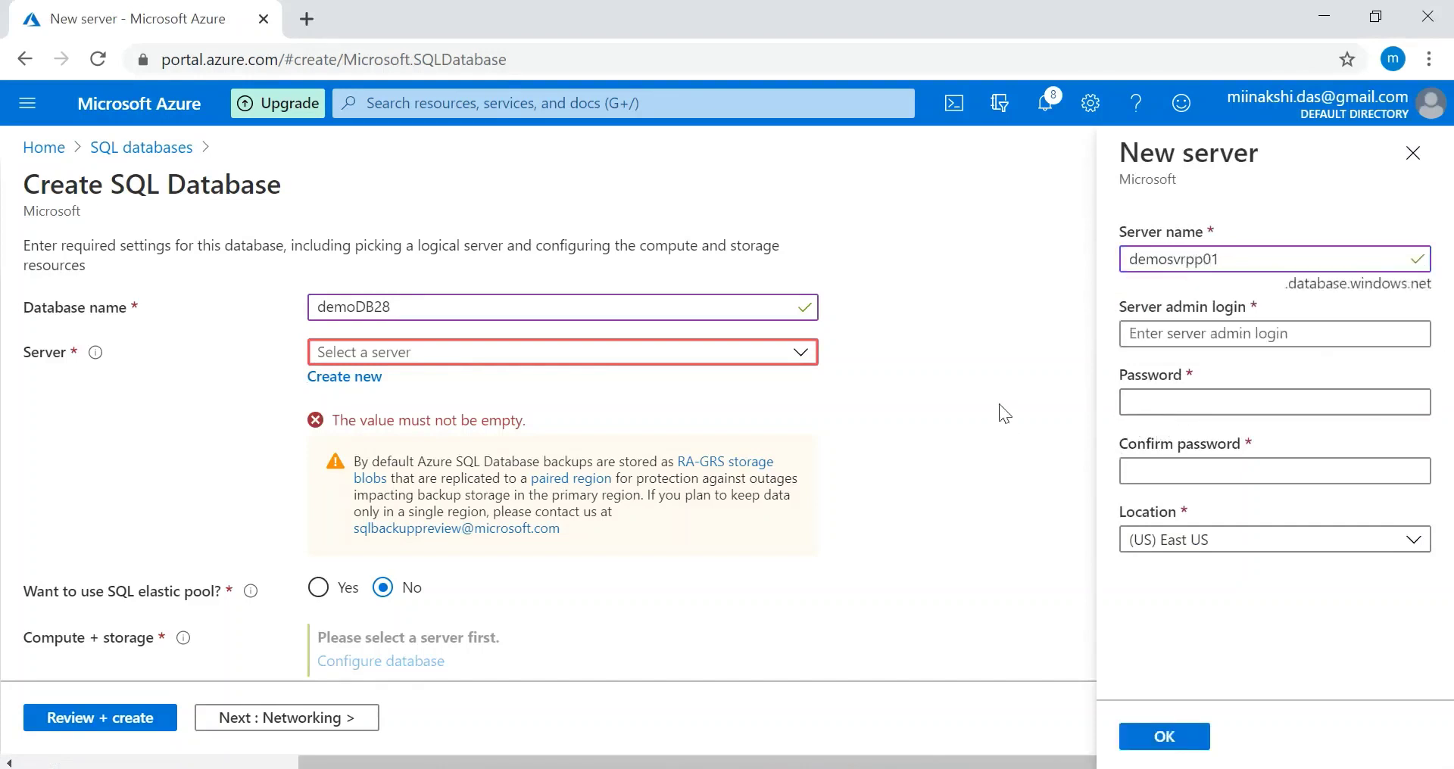
# Step: Enter the server admin login, enter and confirm the admin password, and accept the new server
pyautogui.click(1216, 334)
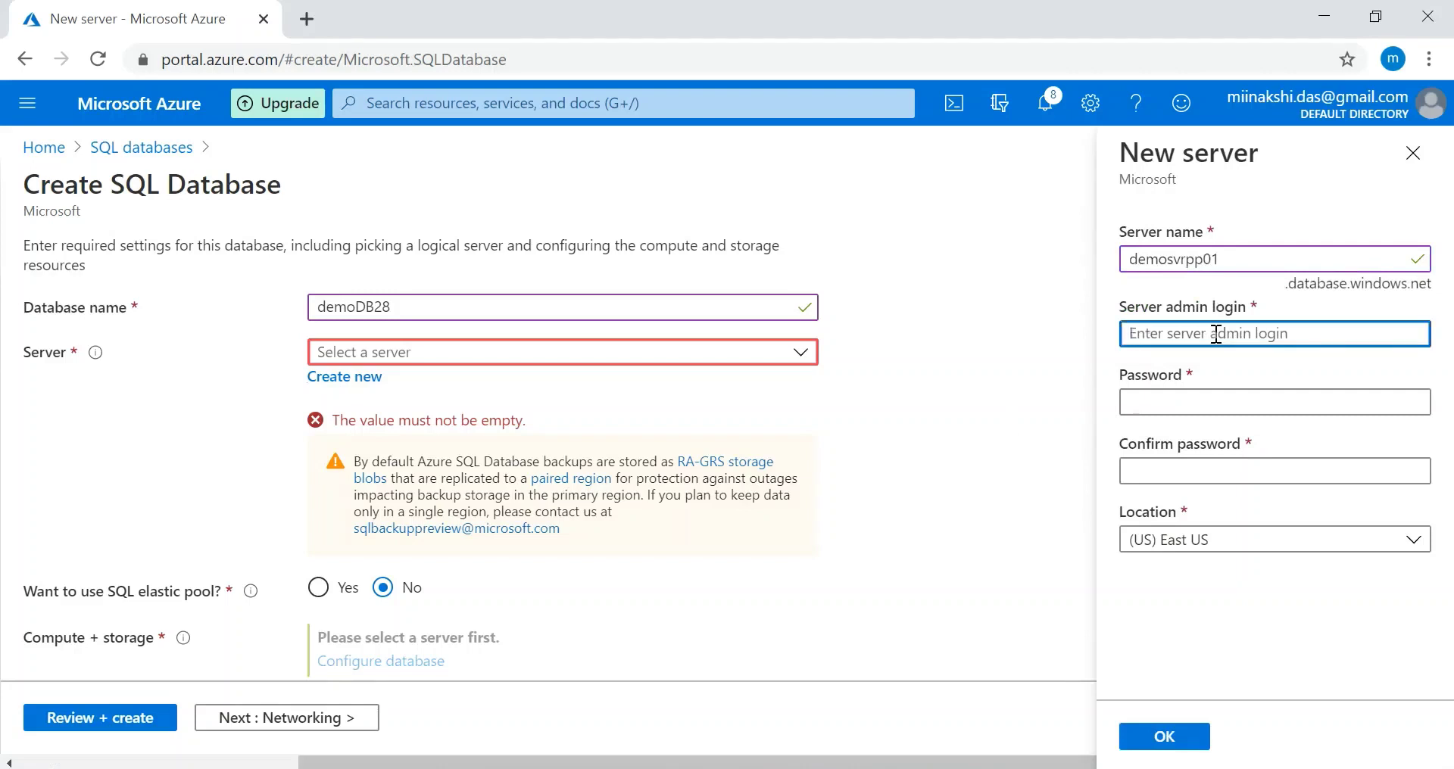
pyautogui.write('midas')
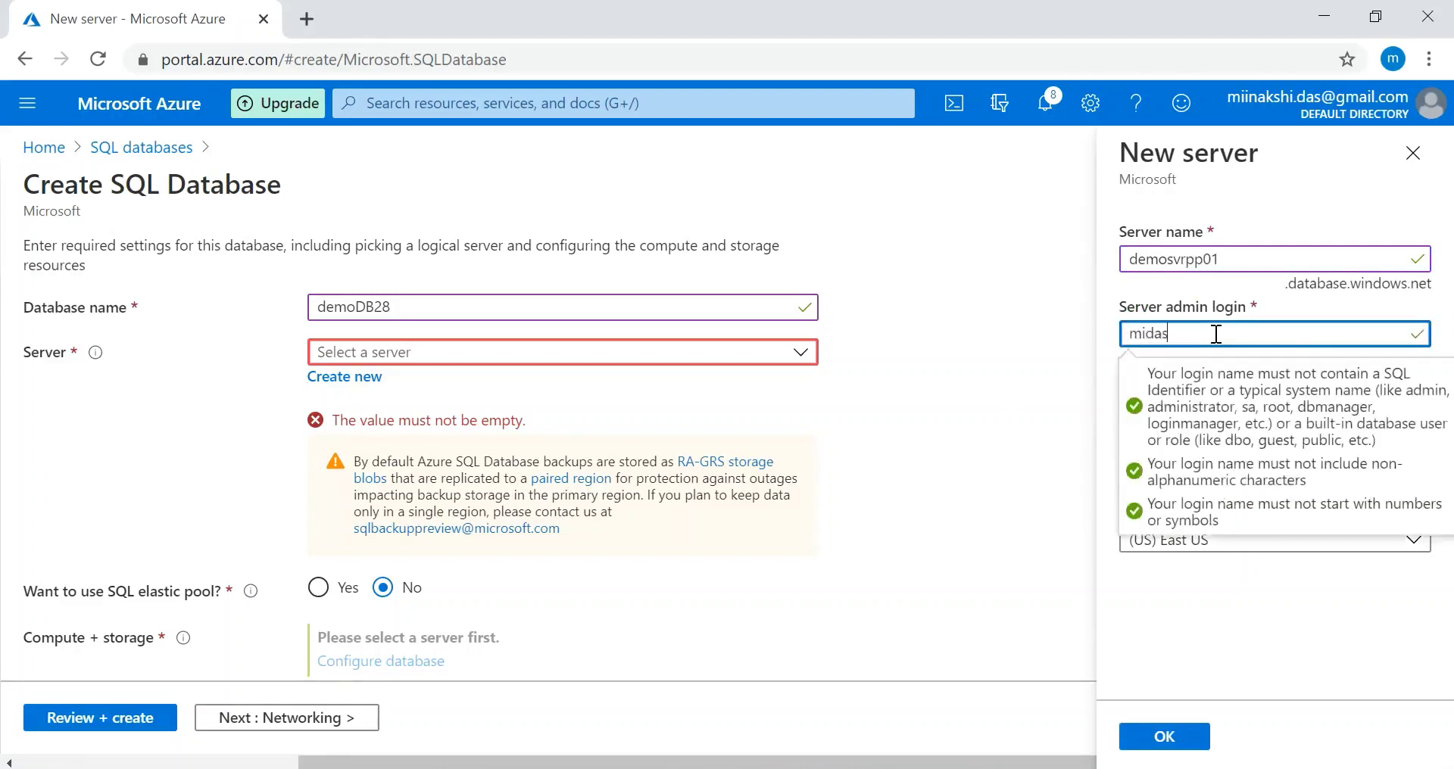
pyautogui.click(1175, 660)
pyautogui.click(1188, 395)
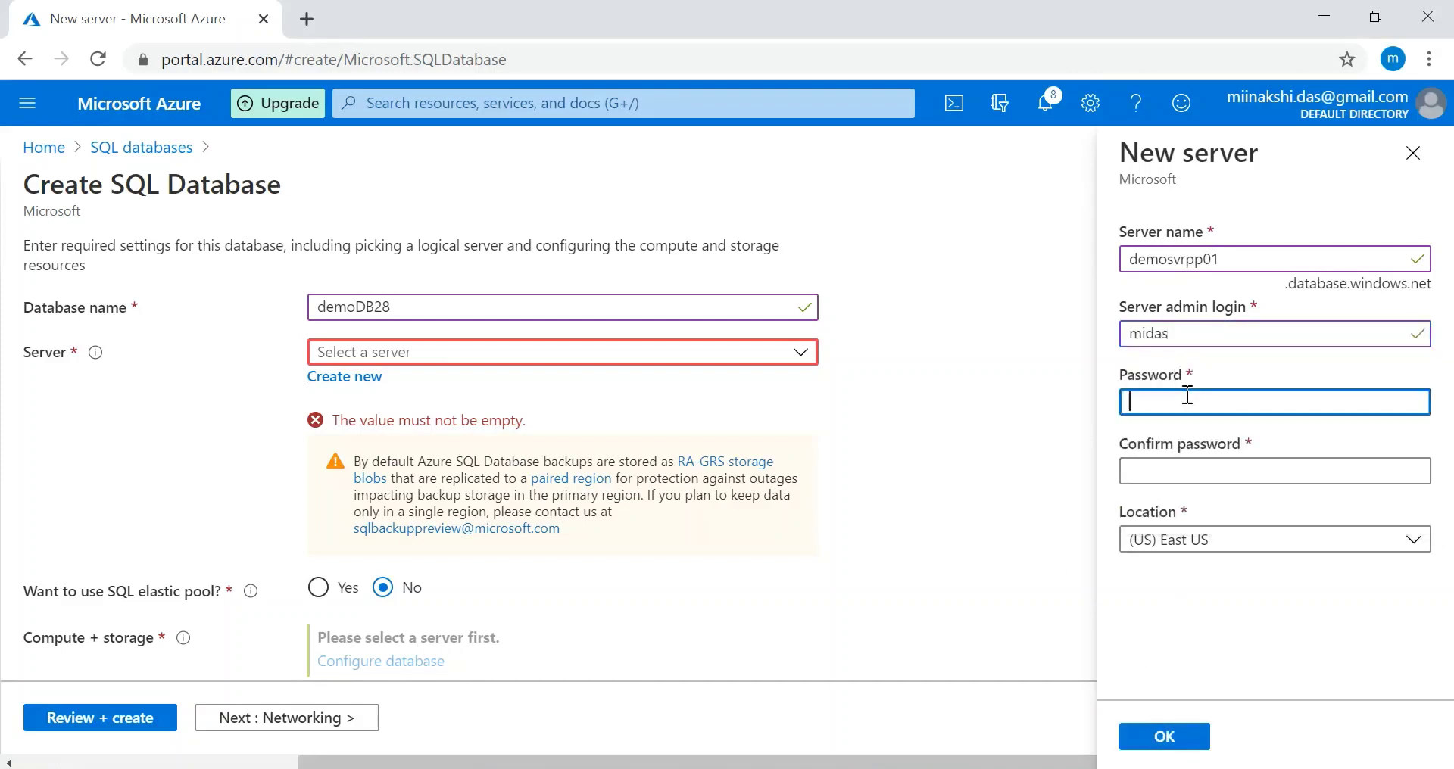
pyautogui.write('********')
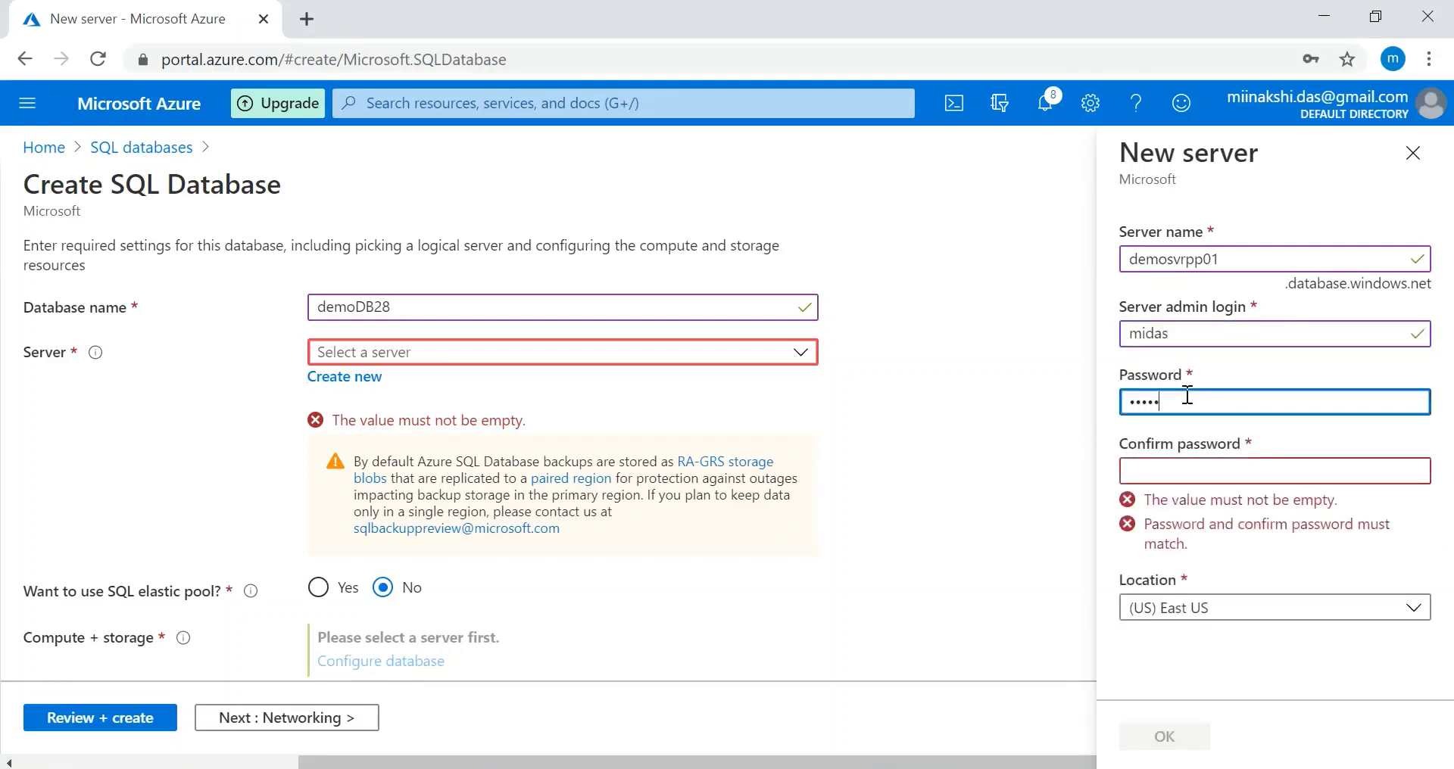
pyautogui.write('****')
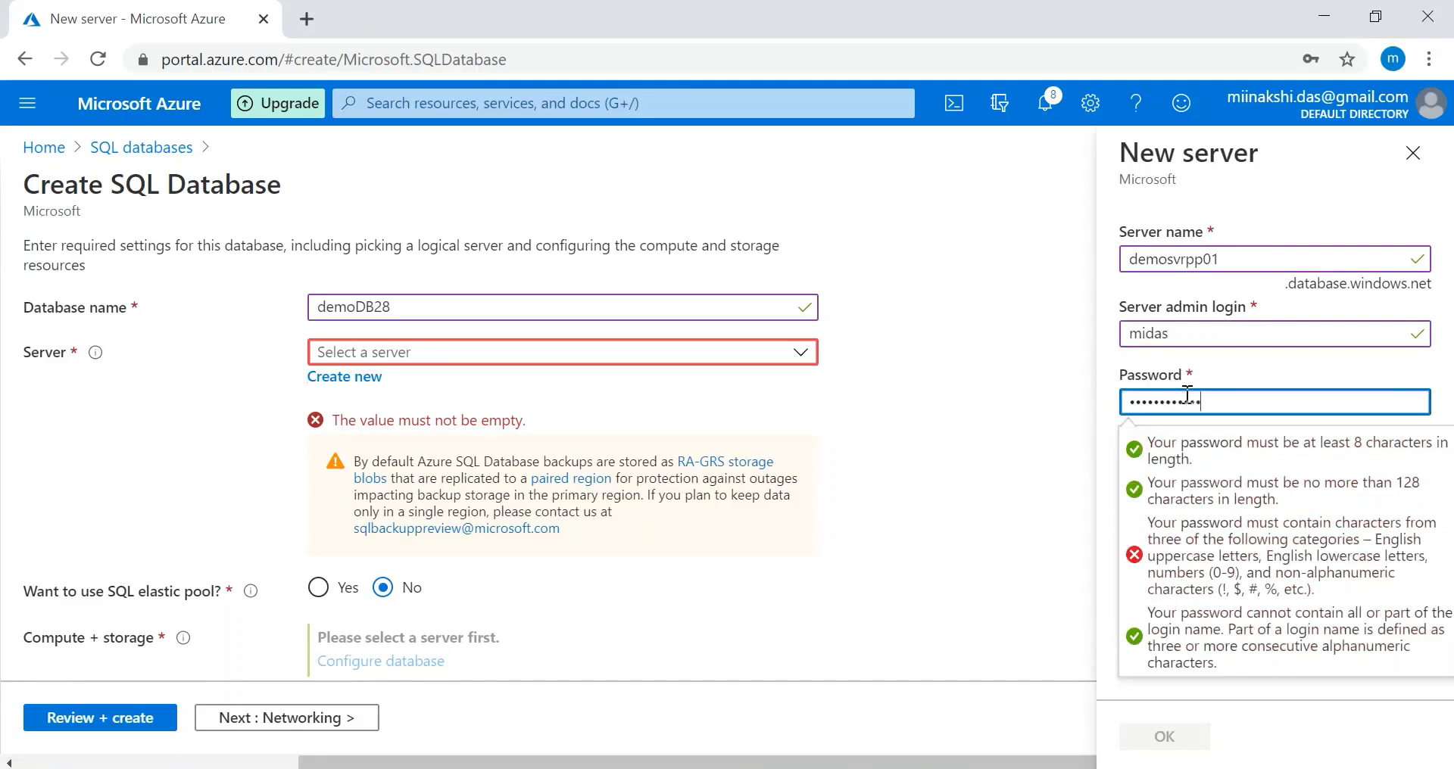
pyautogui.click(1201, 468)
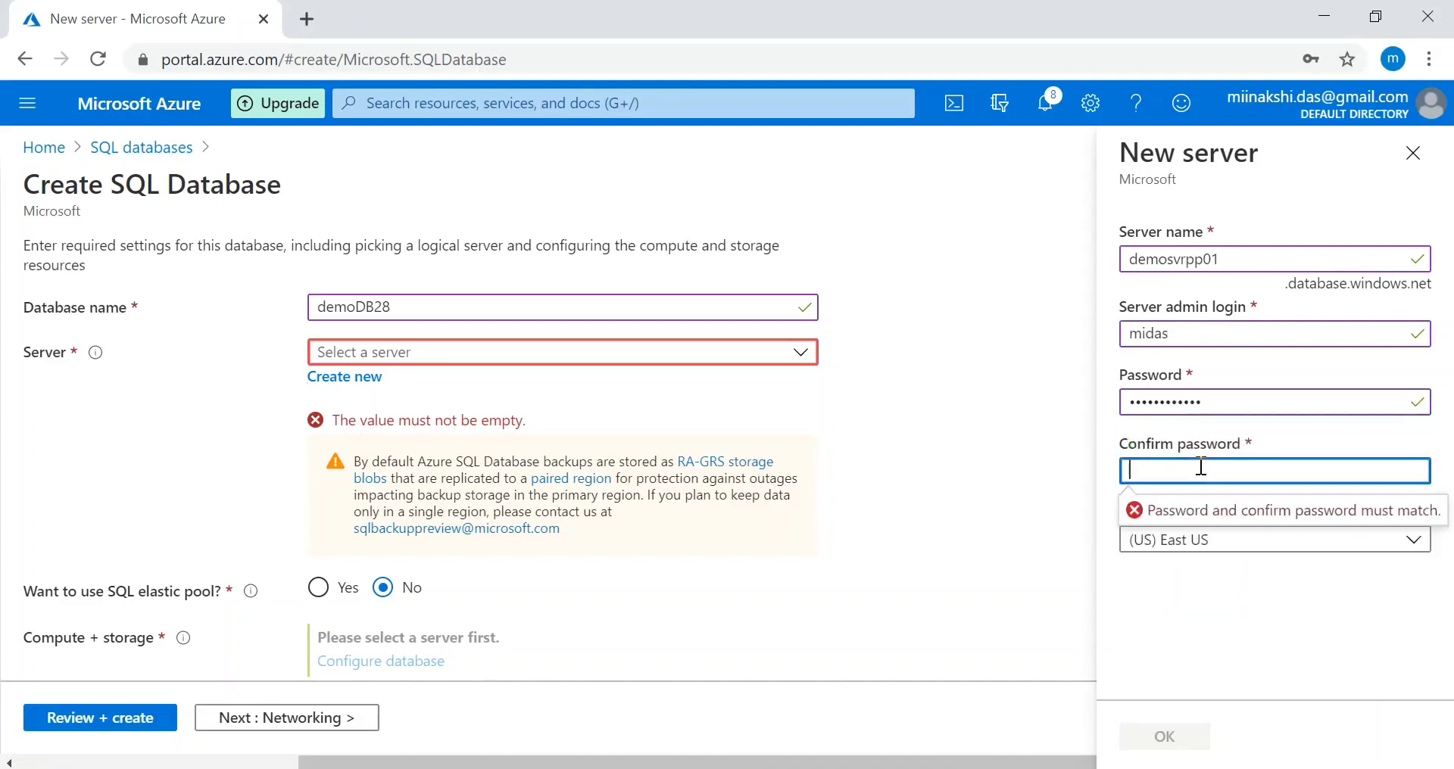
pyautogui.write('************')
pyautogui.click(1206, 628)
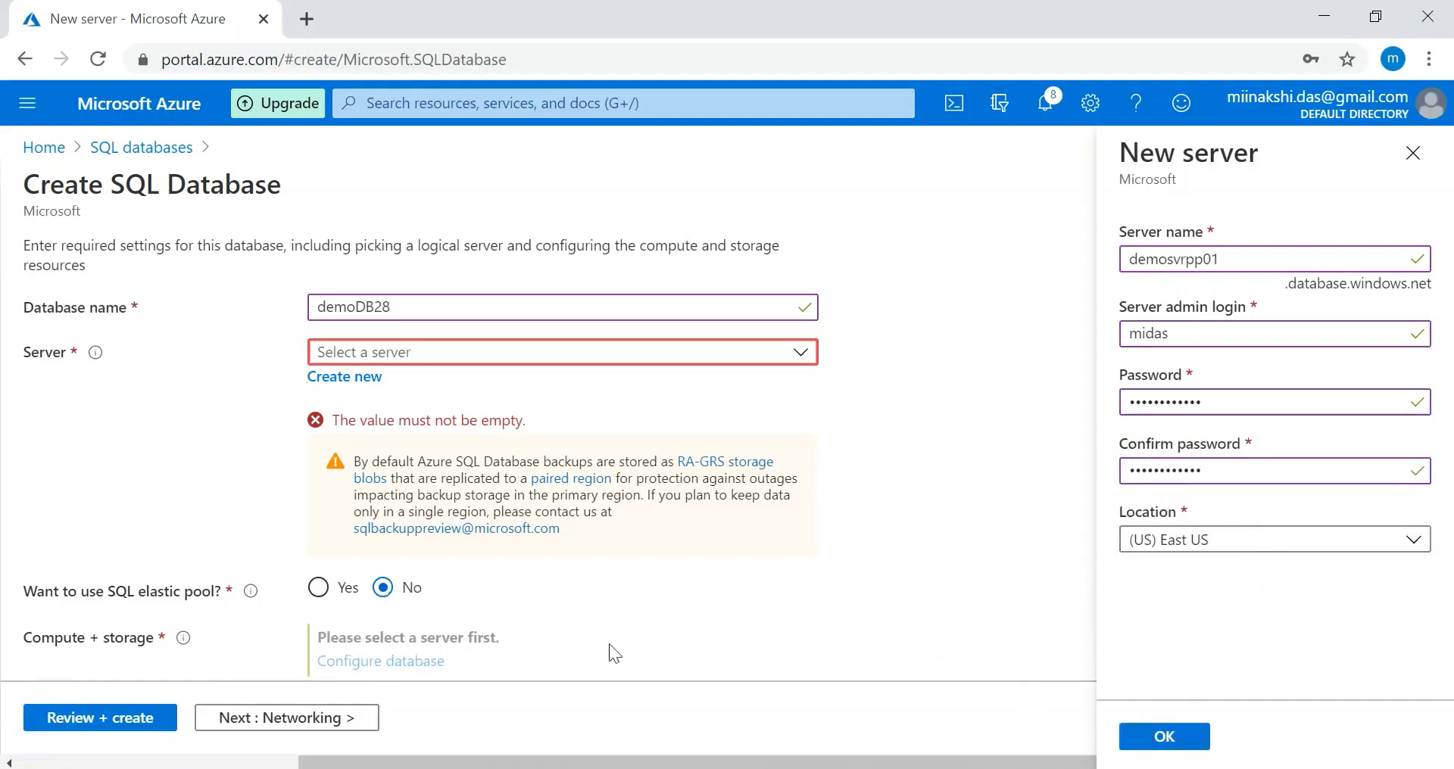
pyautogui.click(1160, 735)
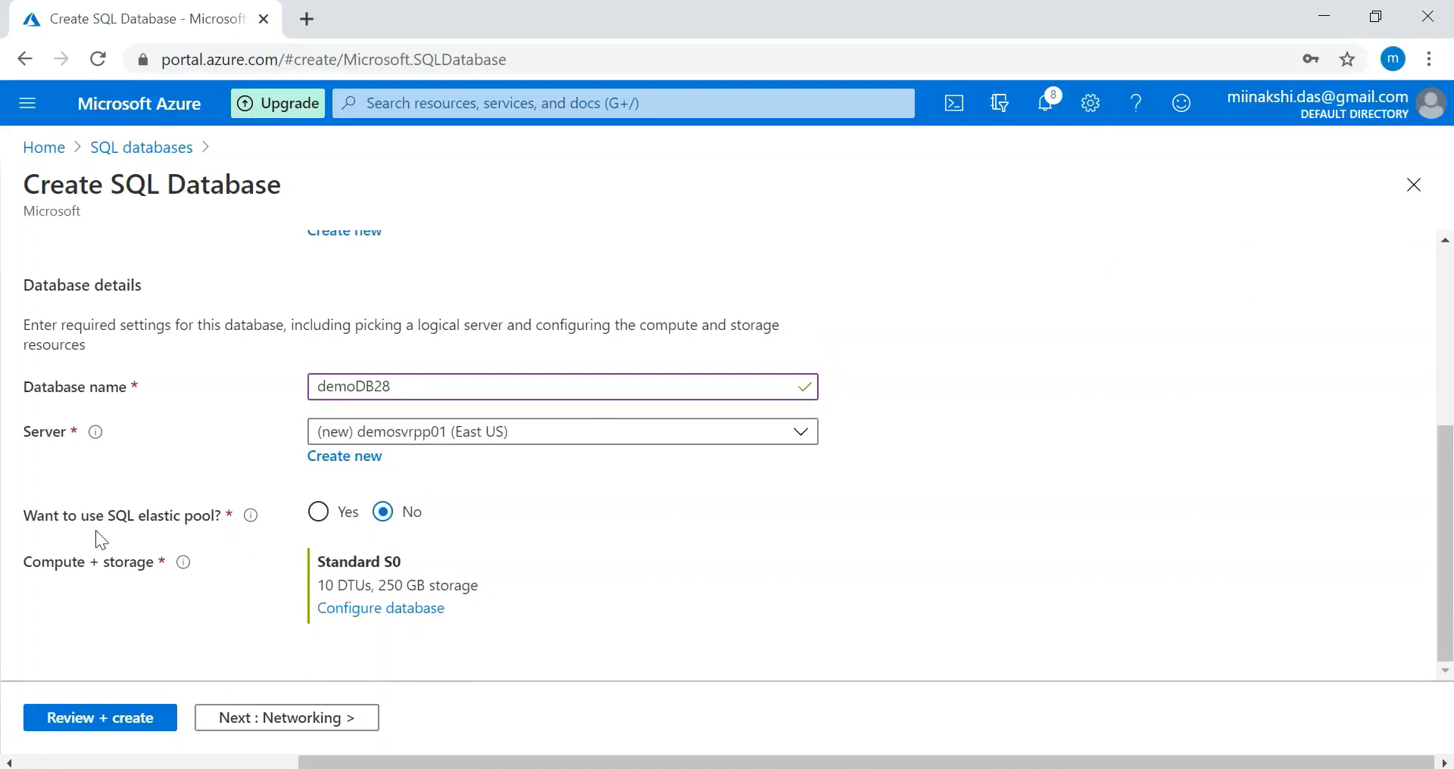
# Step: Configure the database's compute and storage as the Basic tier with a 100 MB data max size and apply it
pyautogui.click(334, 615)
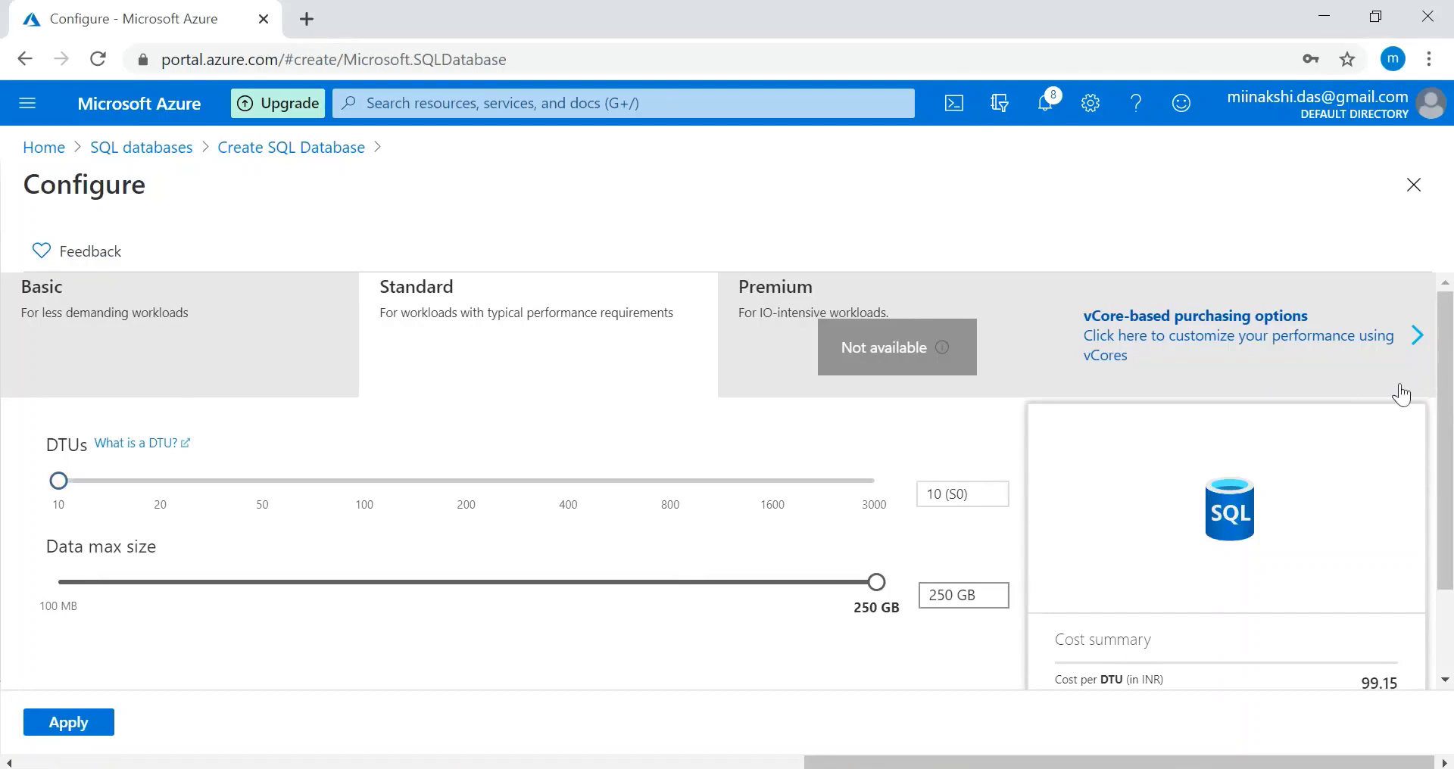
pyautogui.moveTo(1449, 399)
pyautogui.mouseDown()
pyautogui.moveTo(1447, 483)
pyautogui.moveTo(1431, 414)
pyautogui.mouseUp()
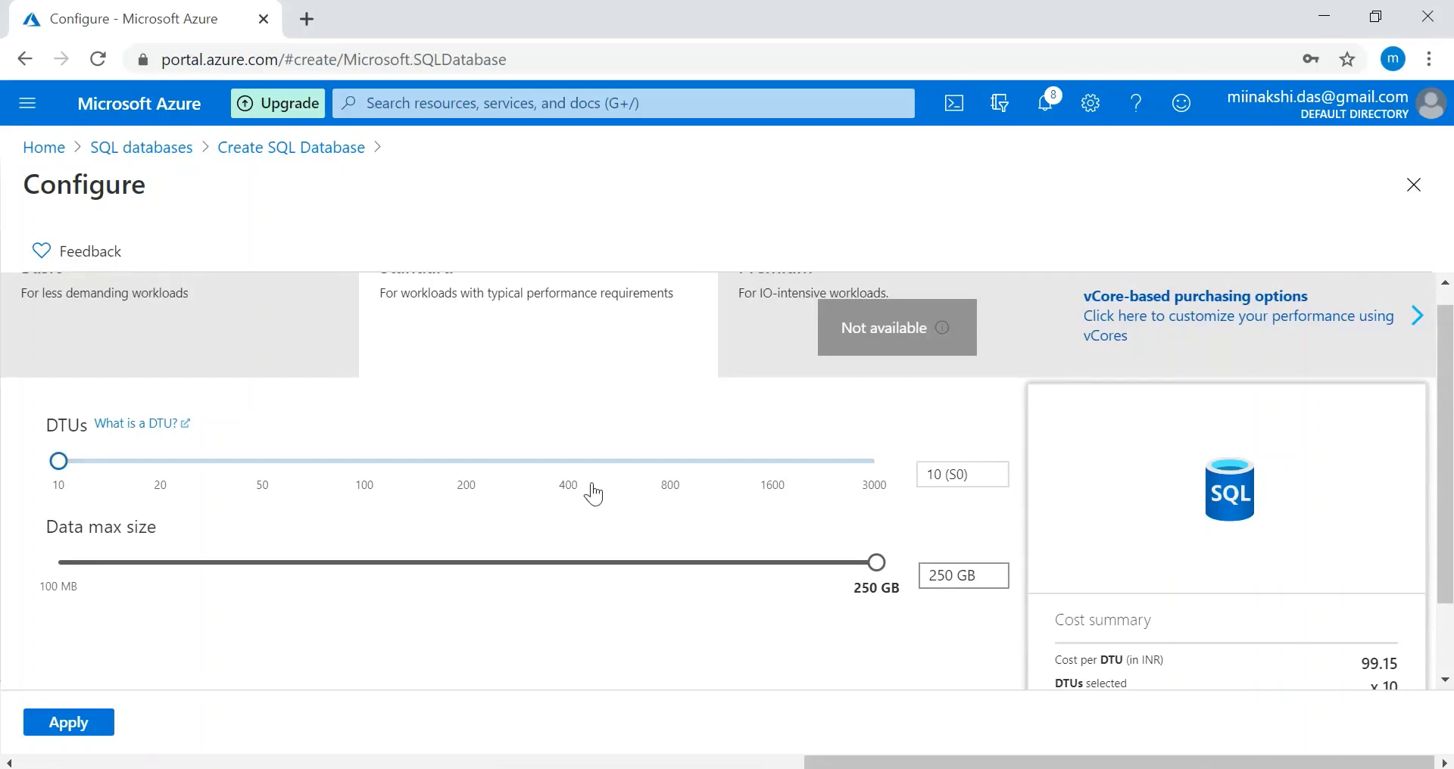
pyautogui.scroll(1, 1448, 382)
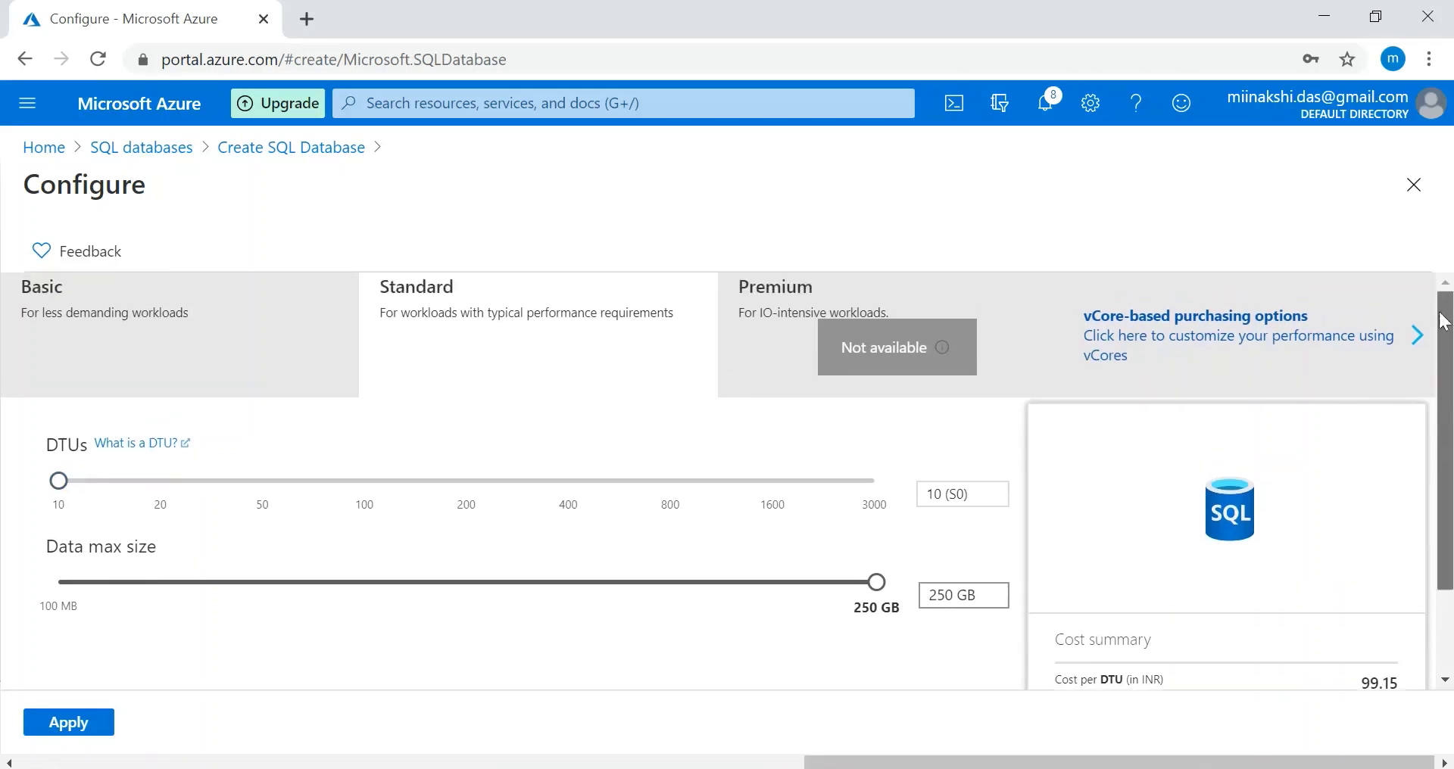
pyautogui.click(53, 336)
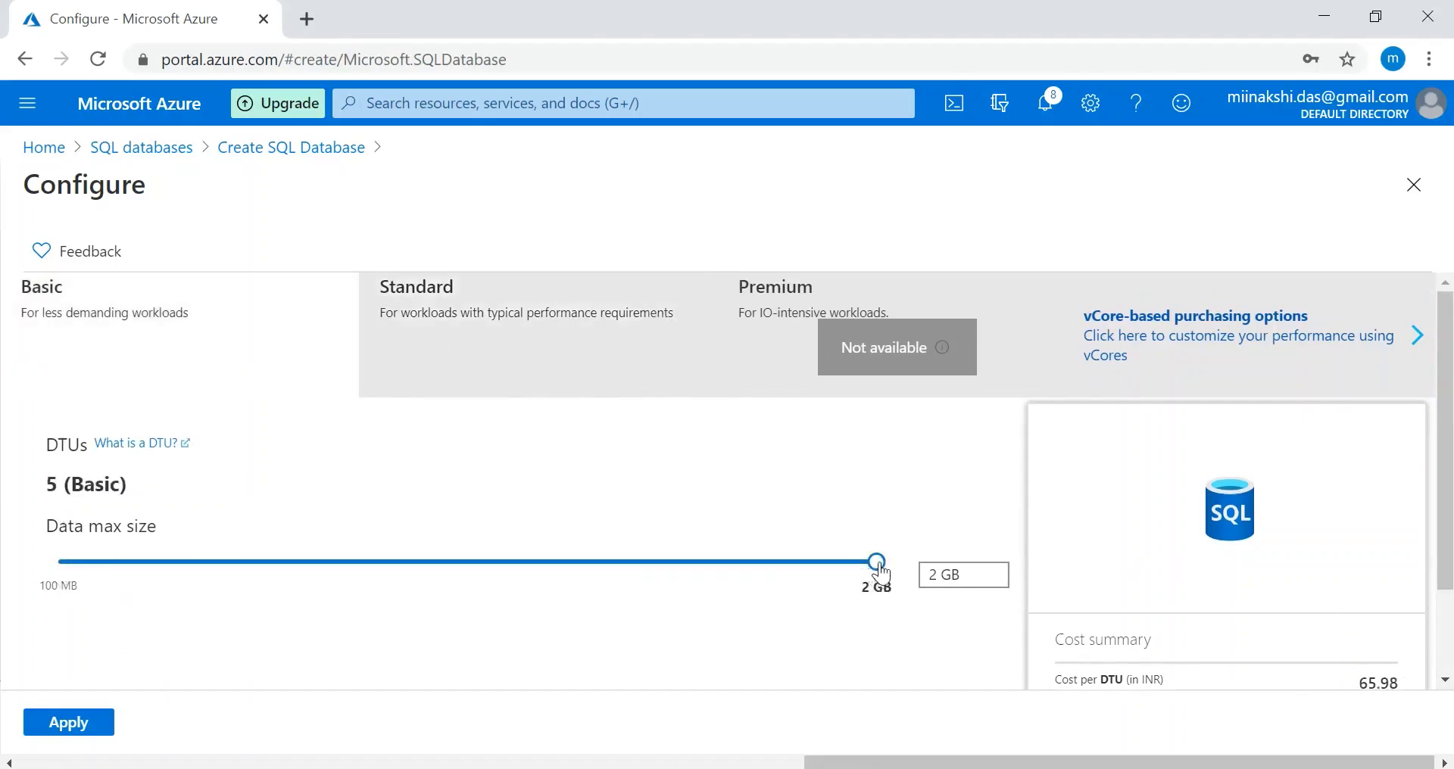
pyautogui.moveTo(877, 562); pyautogui.dragTo(55, 547)
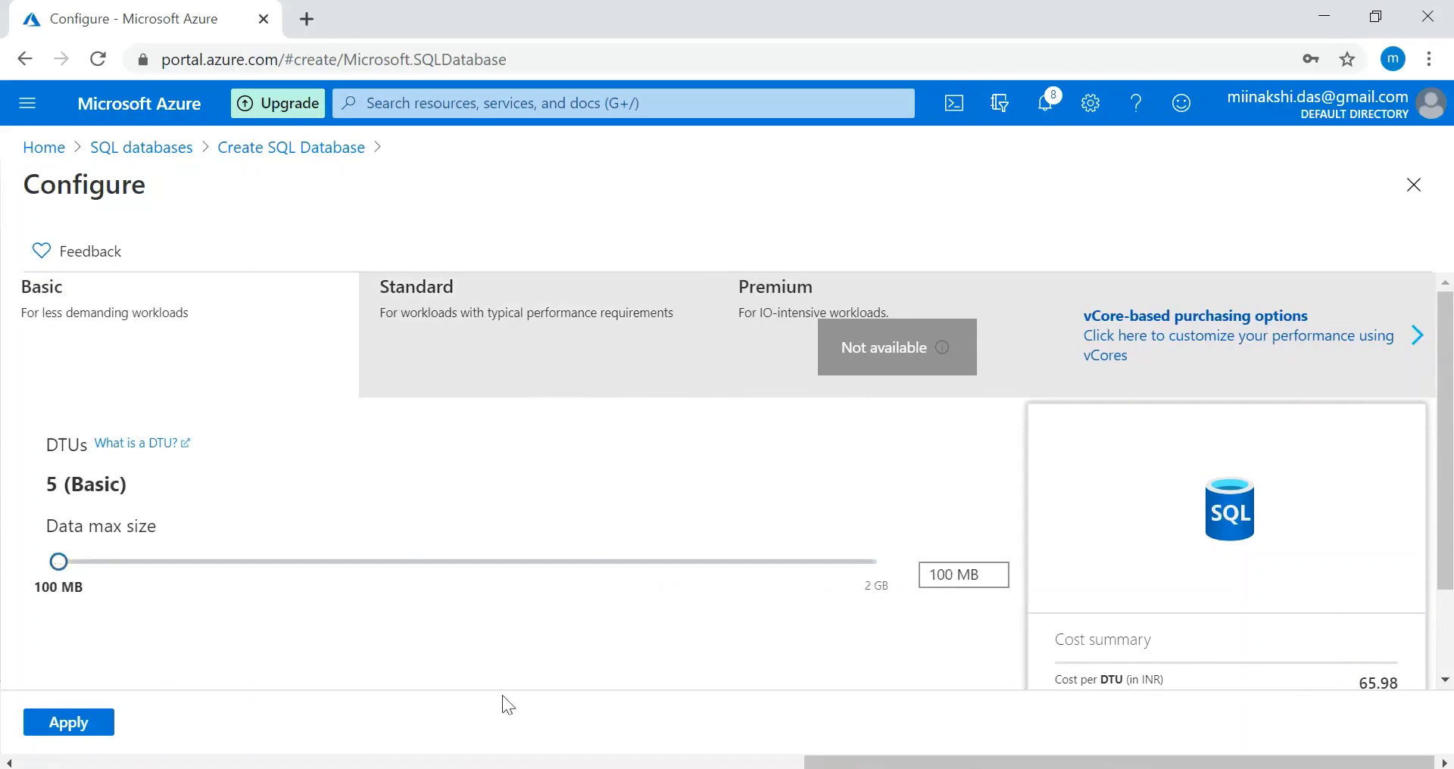
pyautogui.scroll(-2, 1410, 465)
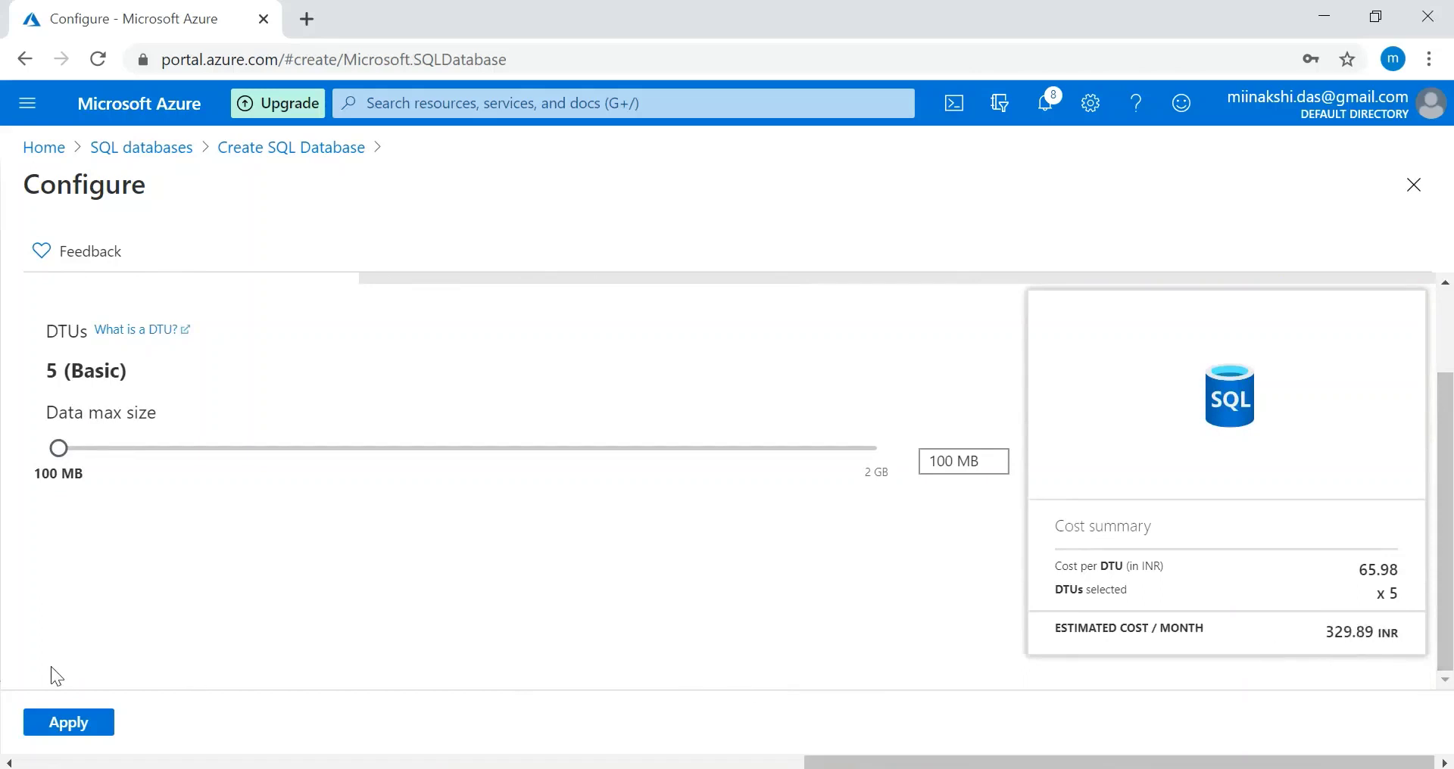
pyautogui.click(77, 725)
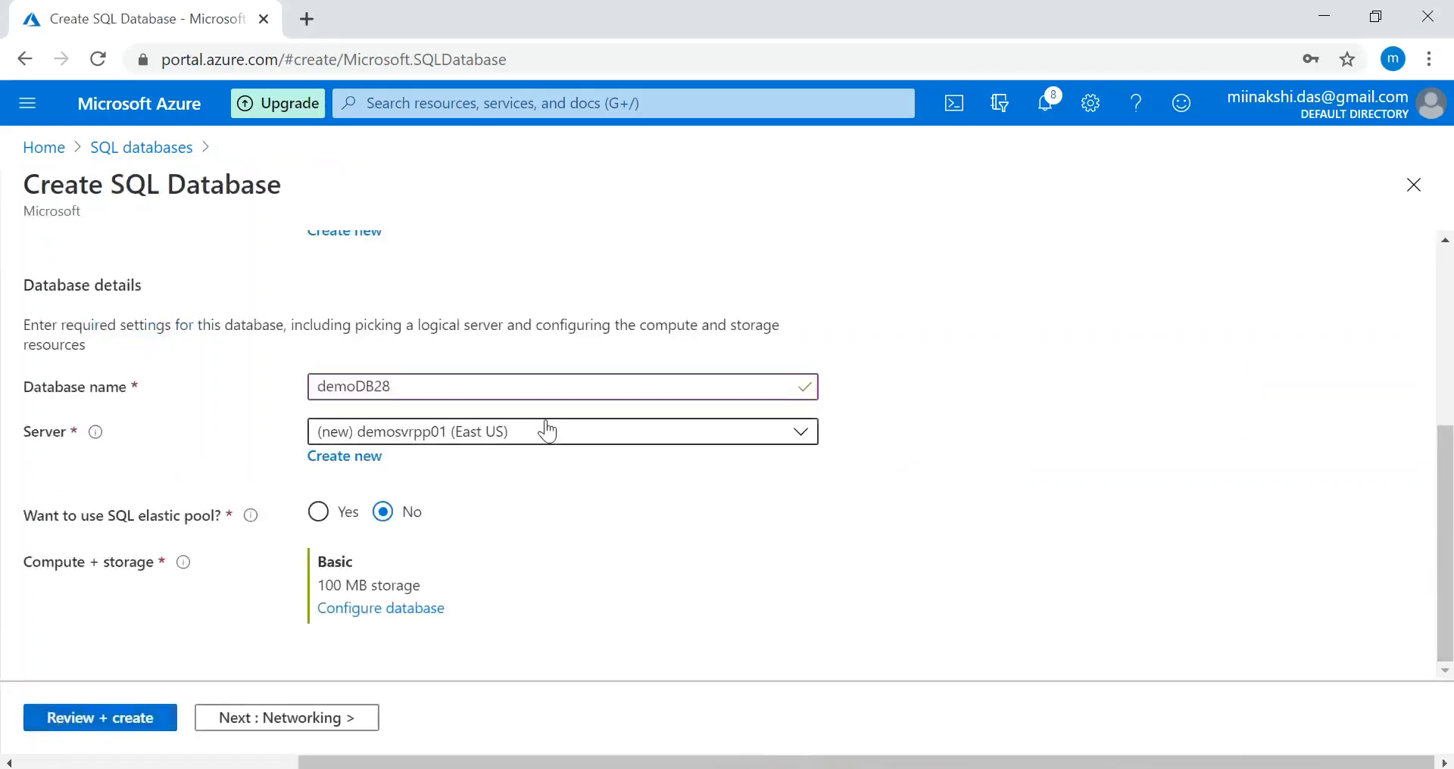
# Step: Keep the default networking, additional settings and tags, and create the SQL database from the review page
pyautogui.click(321, 726)
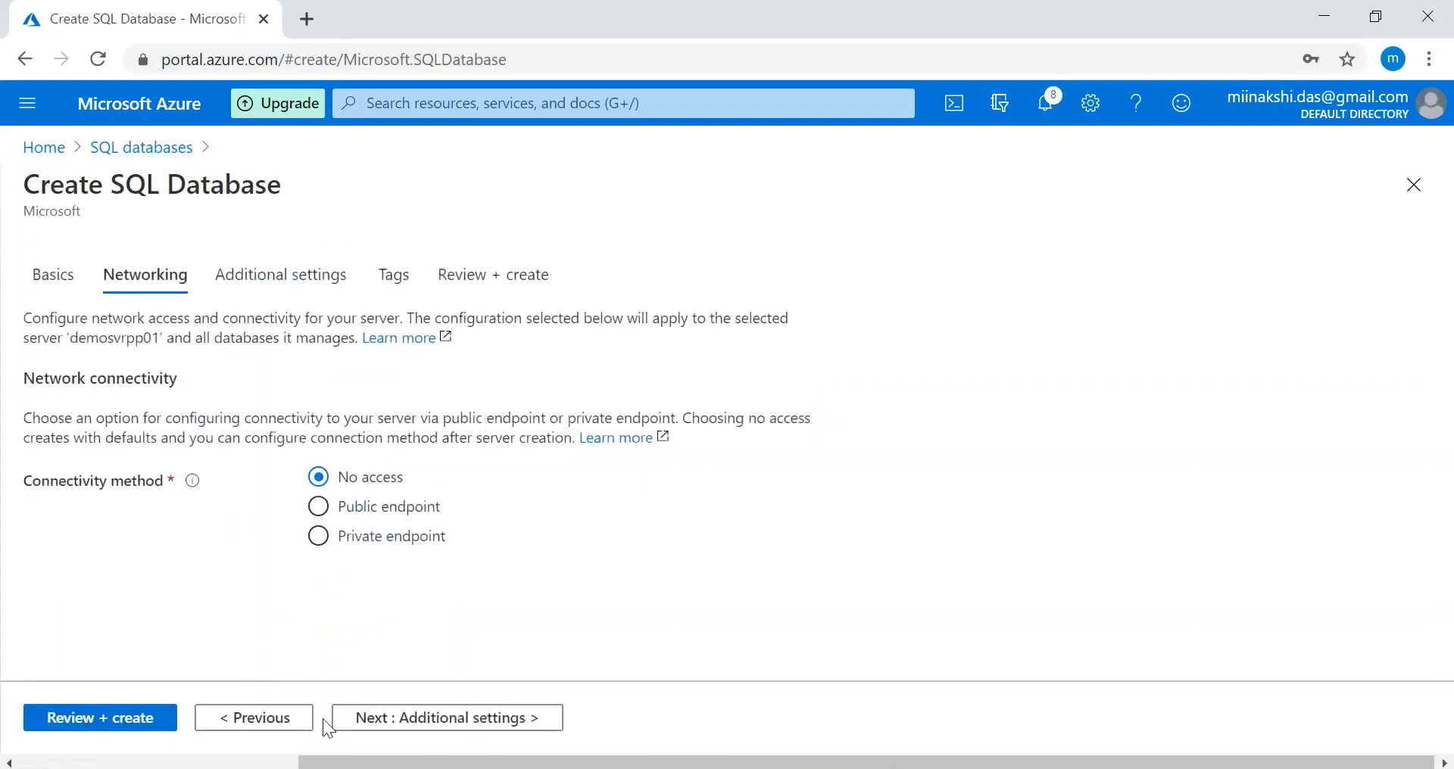
pyautogui.click(412, 719)
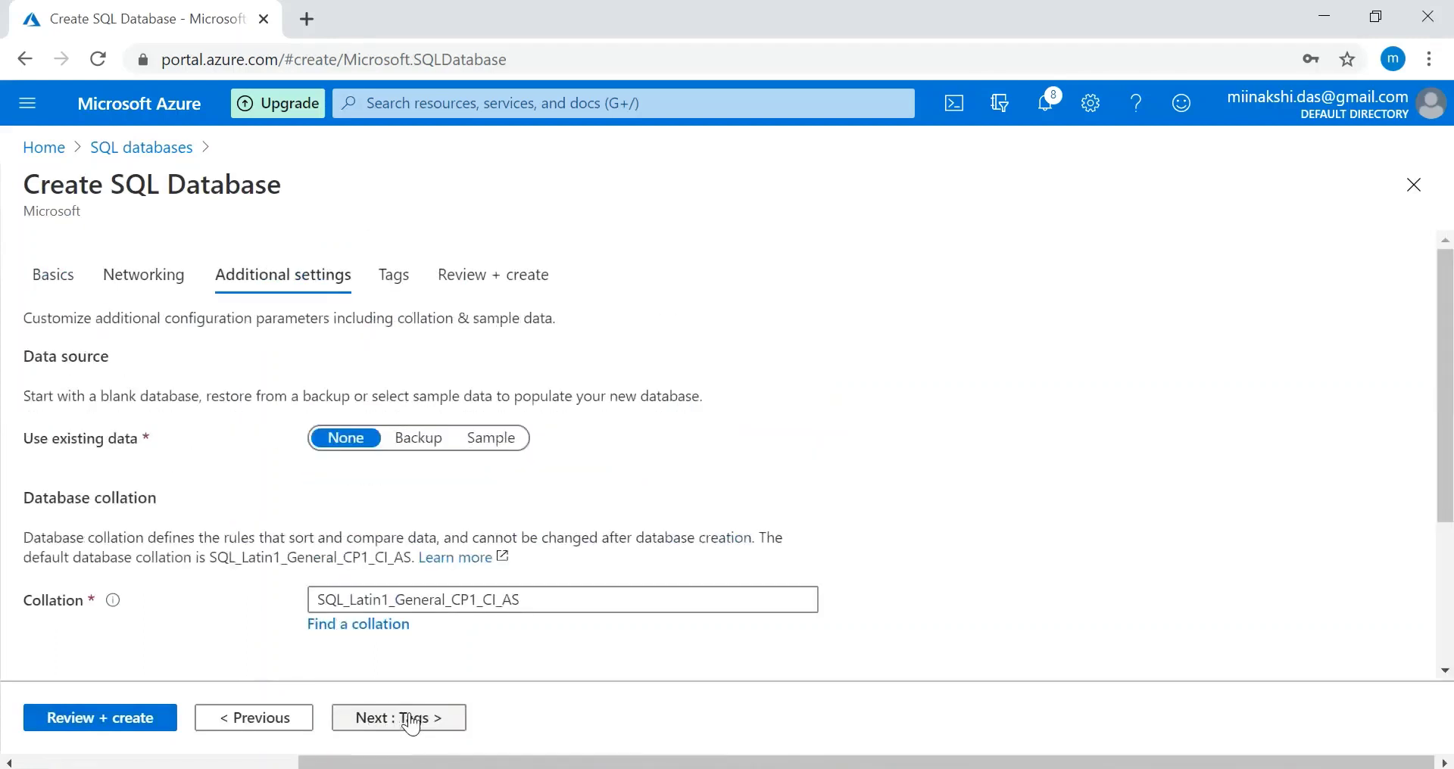
pyautogui.click(412, 723)
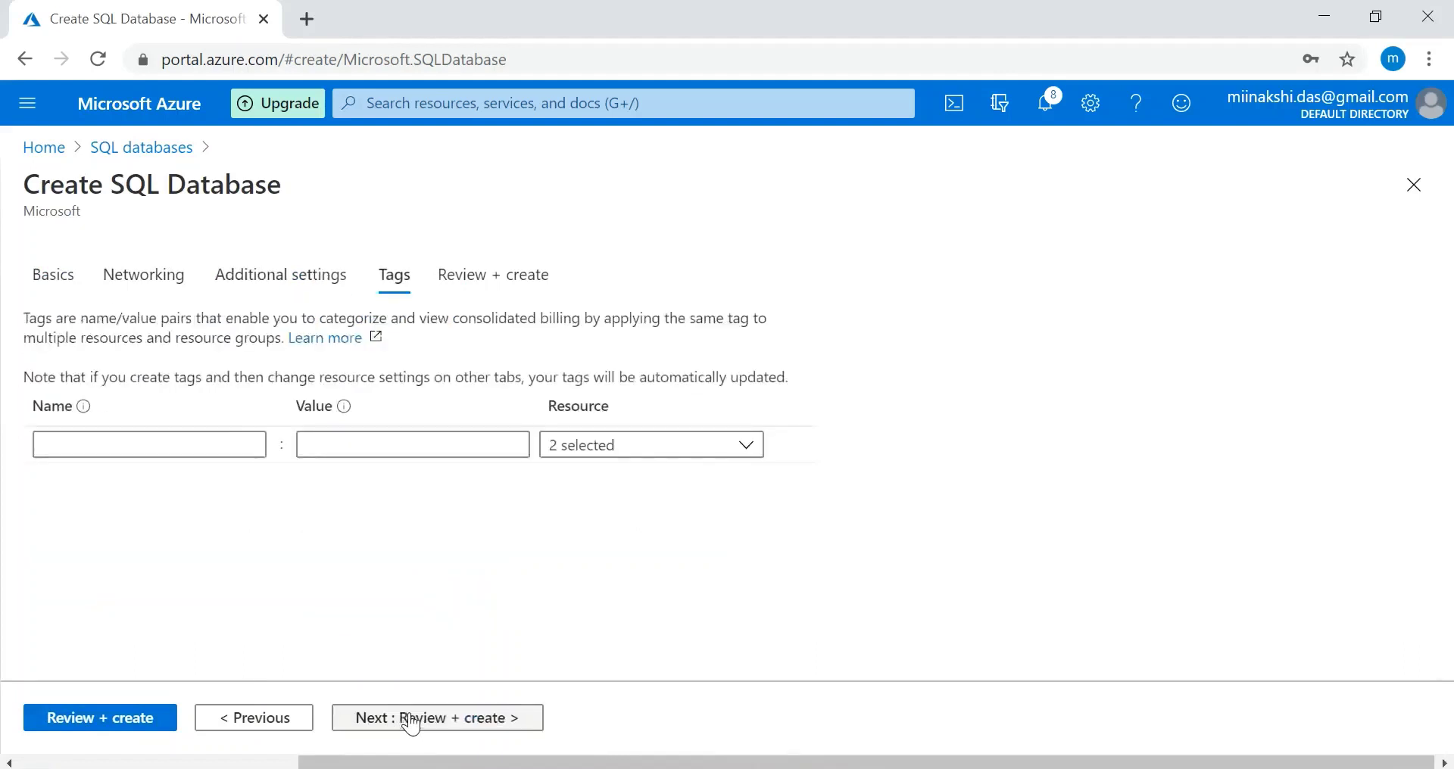
pyautogui.click(455, 718)
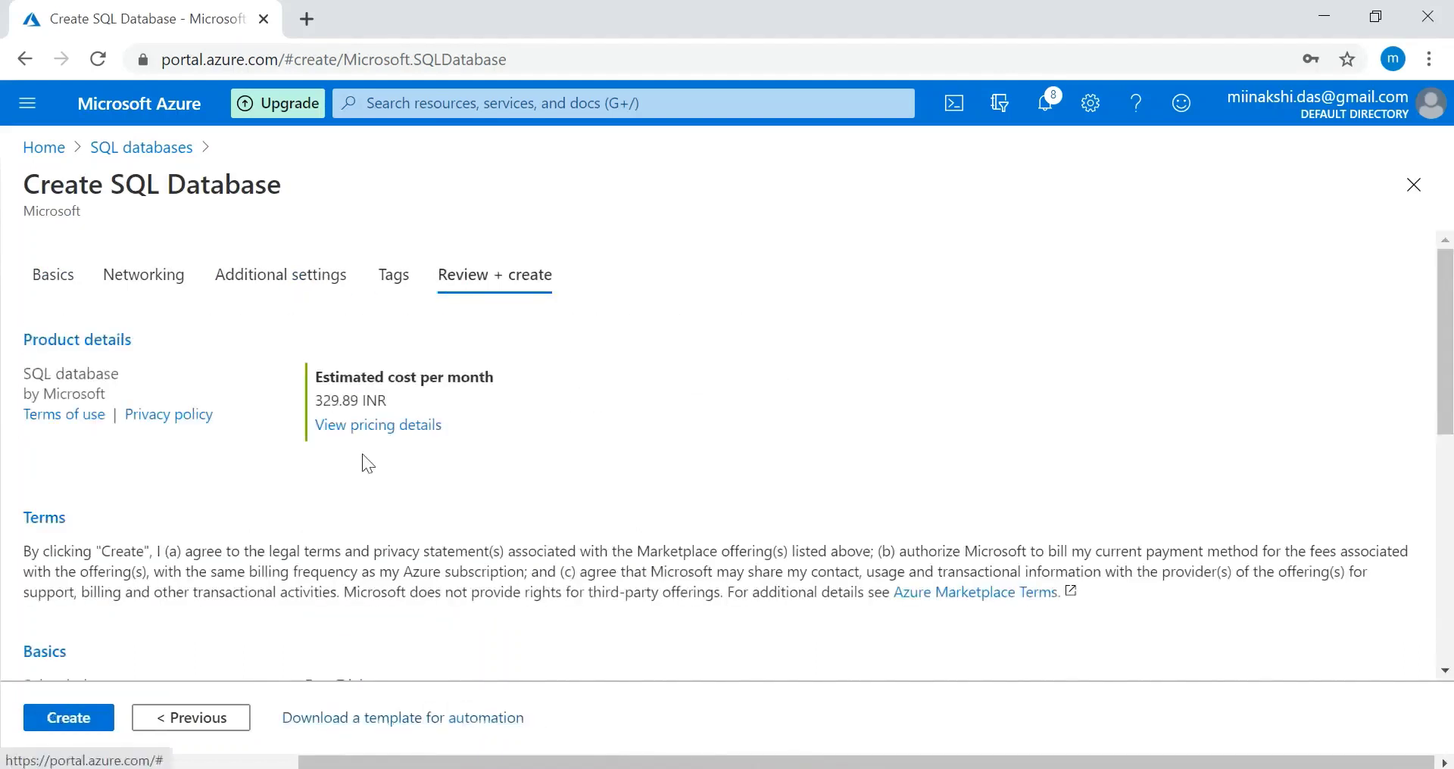
pyautogui.click(70, 725)
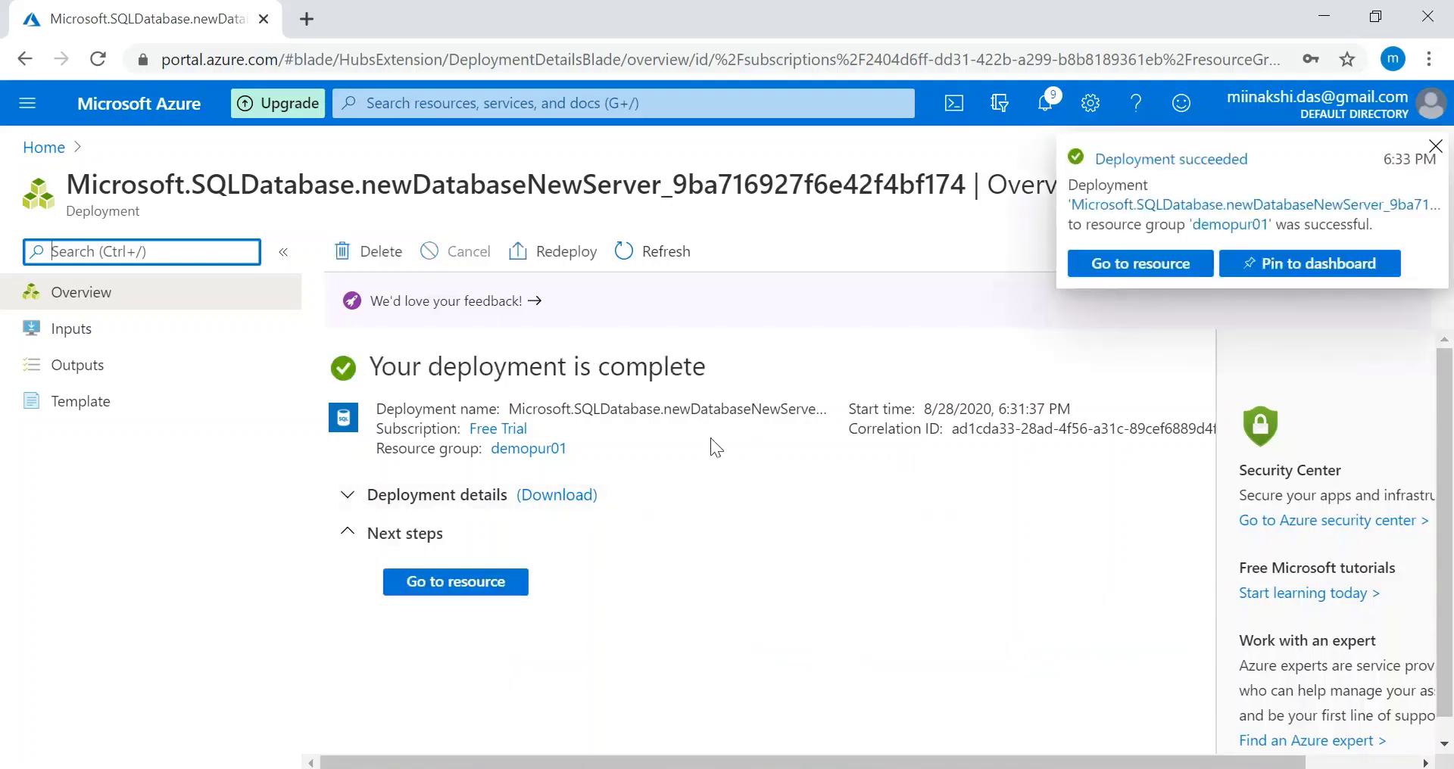
# Step: Open the deployed demoDB28 database and examine its connection strings, overview details, data storage and database features
pyautogui.click(1151, 265)
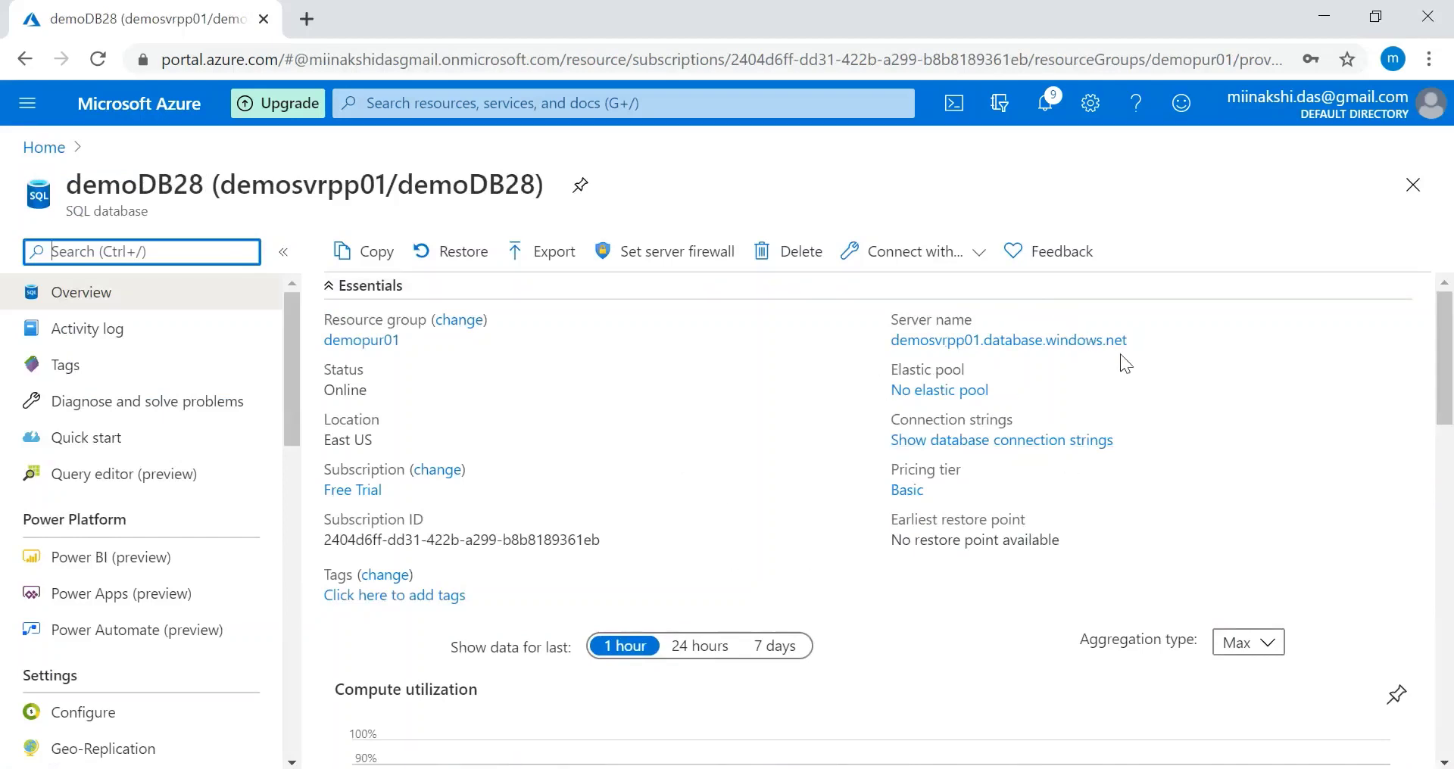
pyautogui.click(1127, 446)
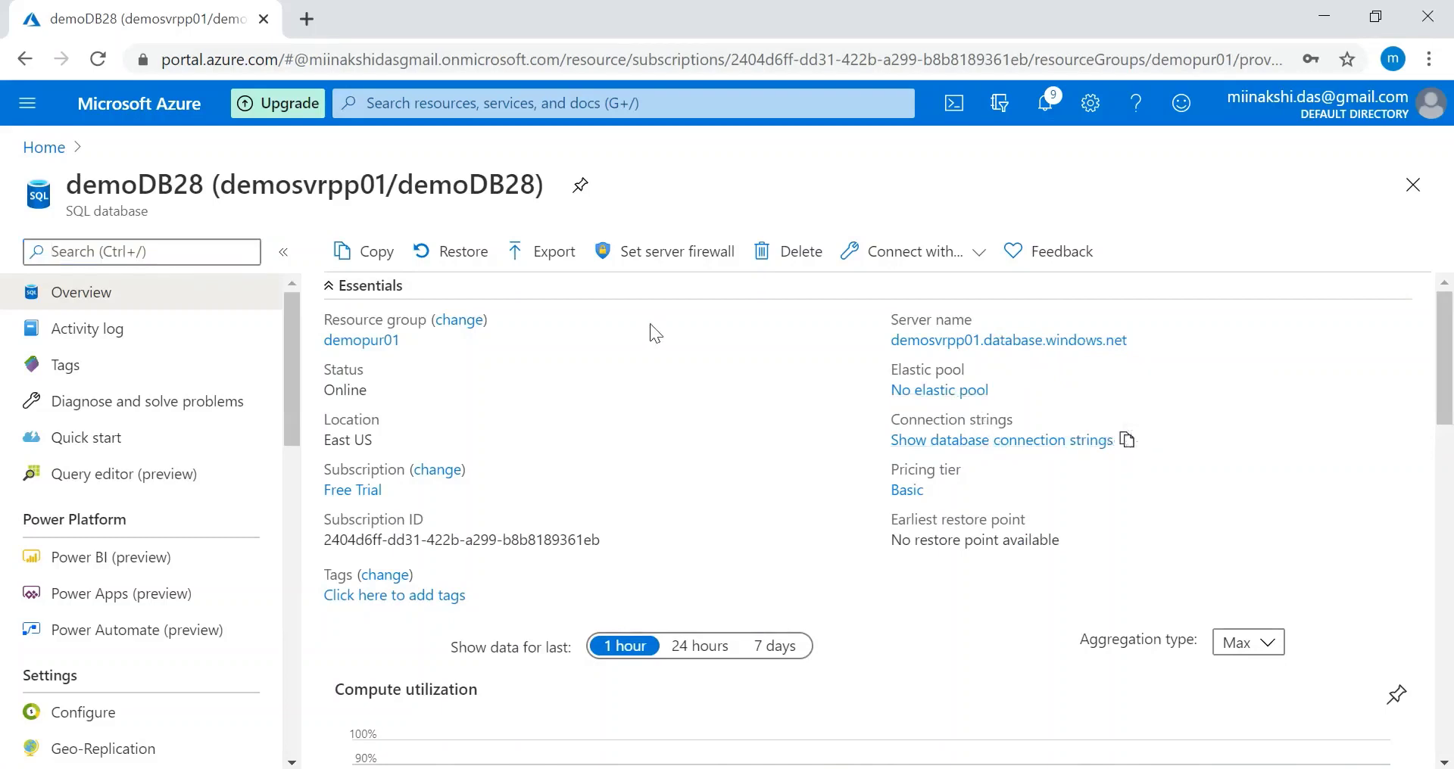
pyautogui.click(999, 443)
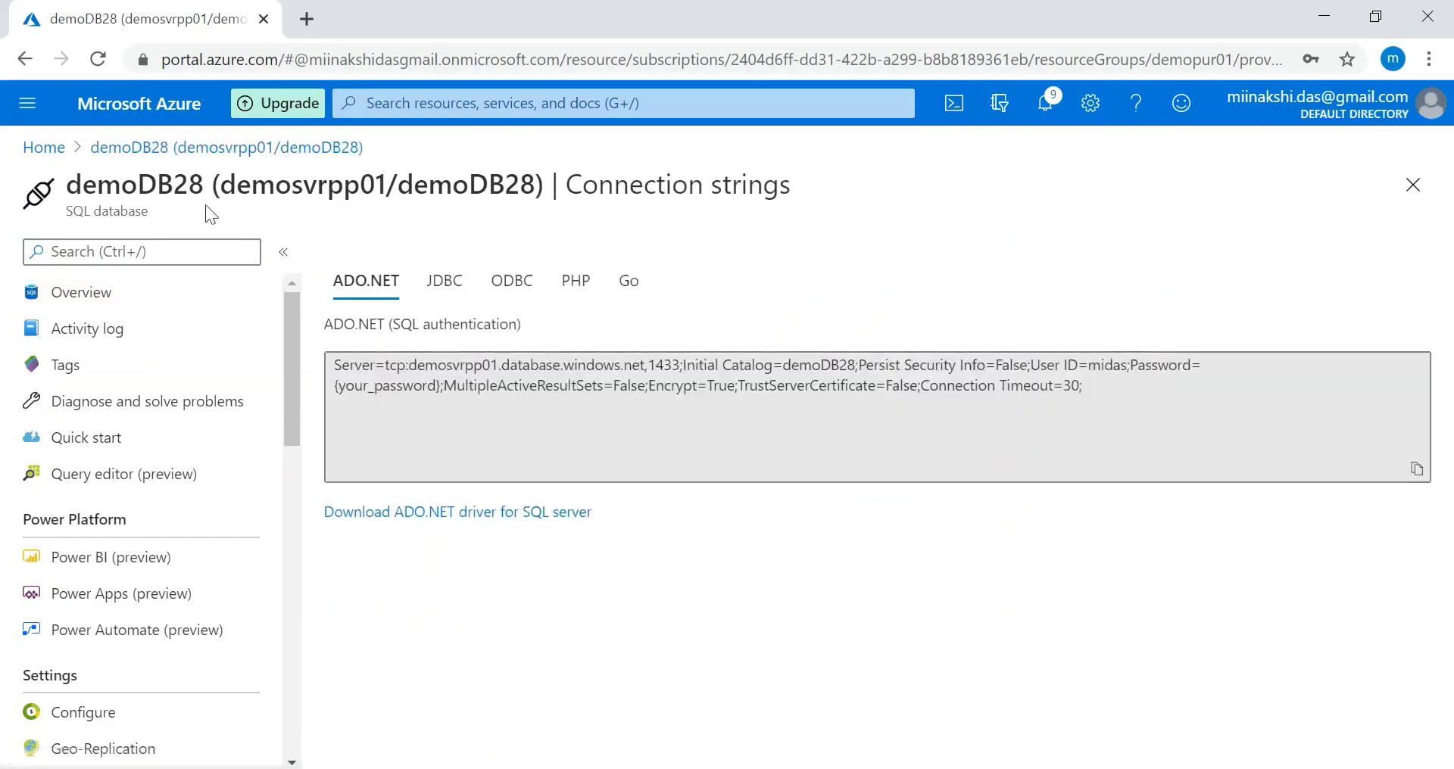
pyautogui.click(25, 58)
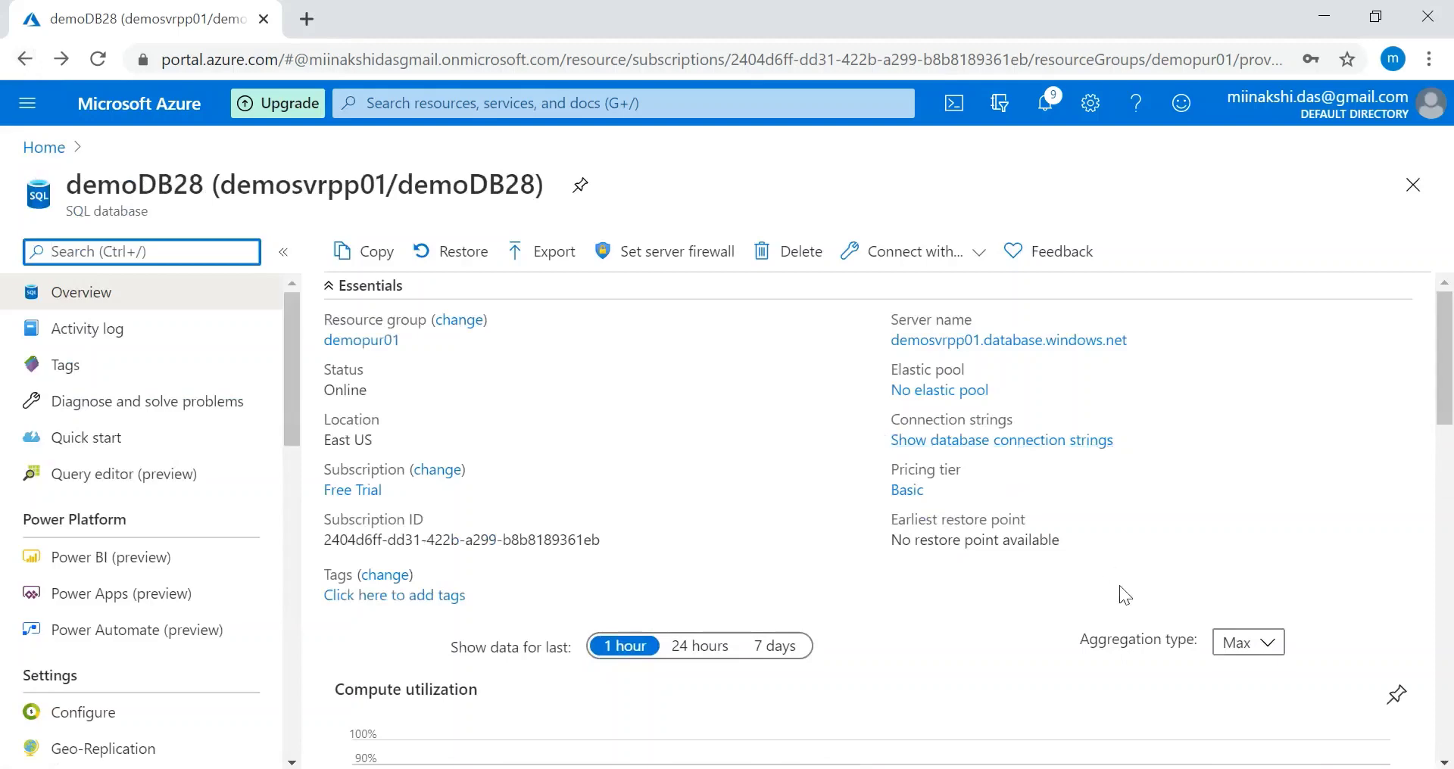
pyautogui.scroll(-6, 1119, 584)
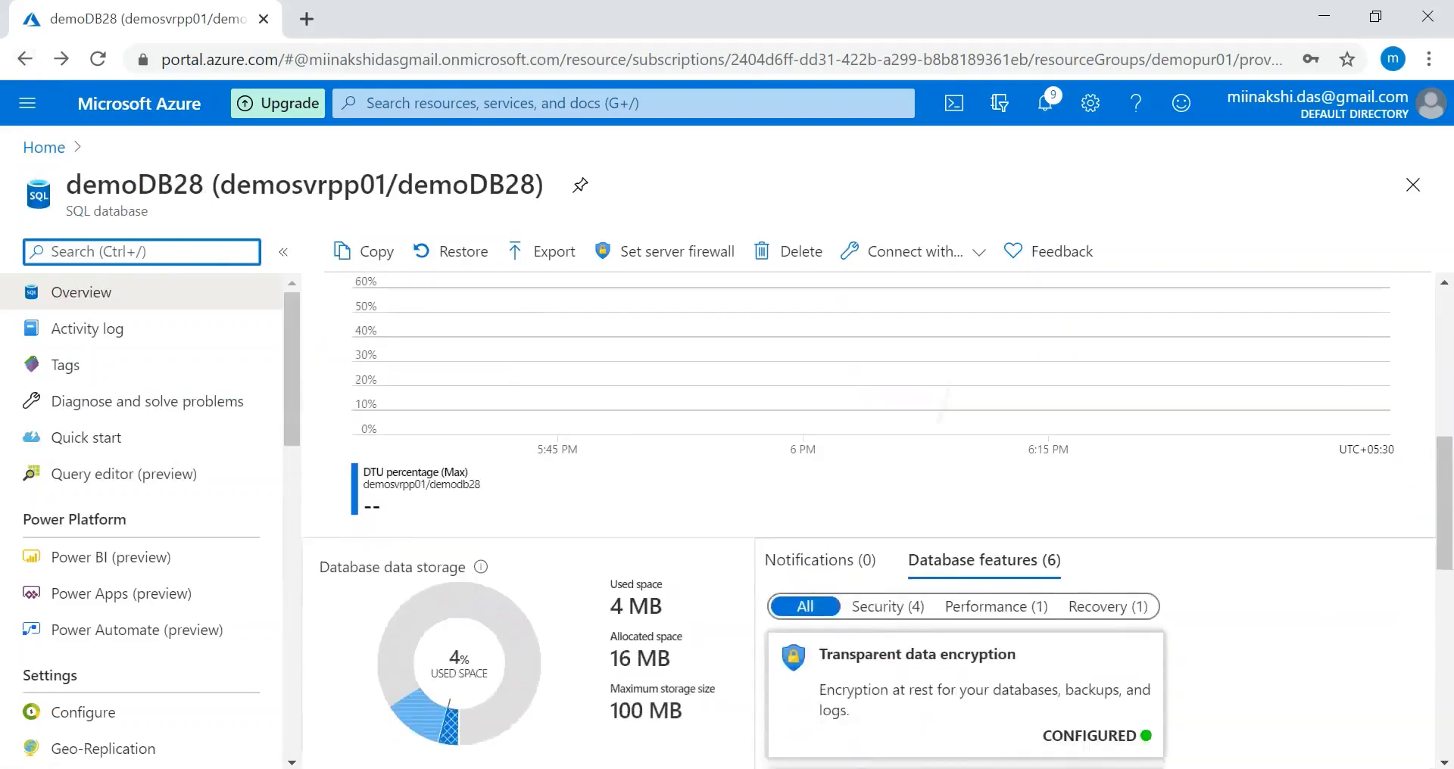
pyautogui.scroll(-4, 878, 523)
pyautogui.scroll(2, 879, 522)
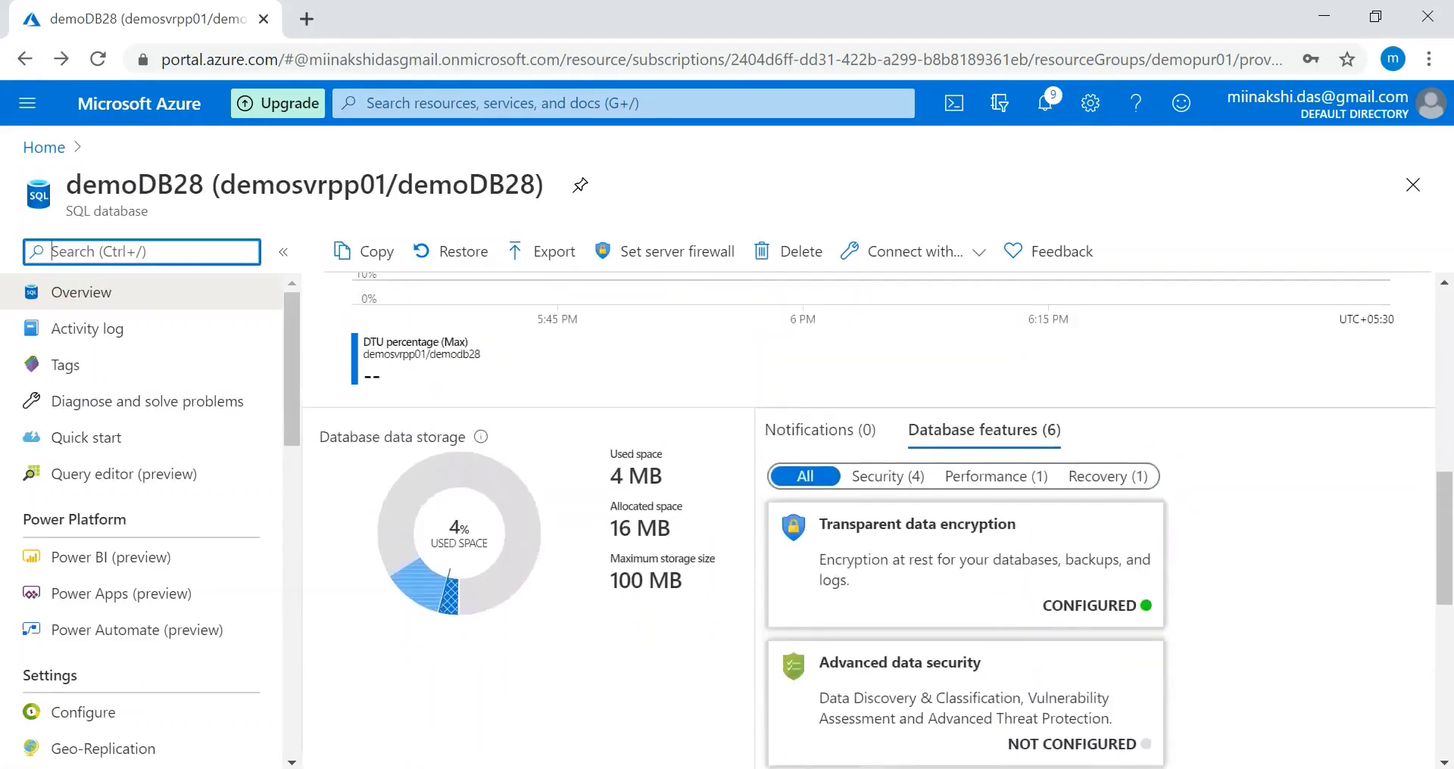
pyautogui.scroll(8, 1069, 501)
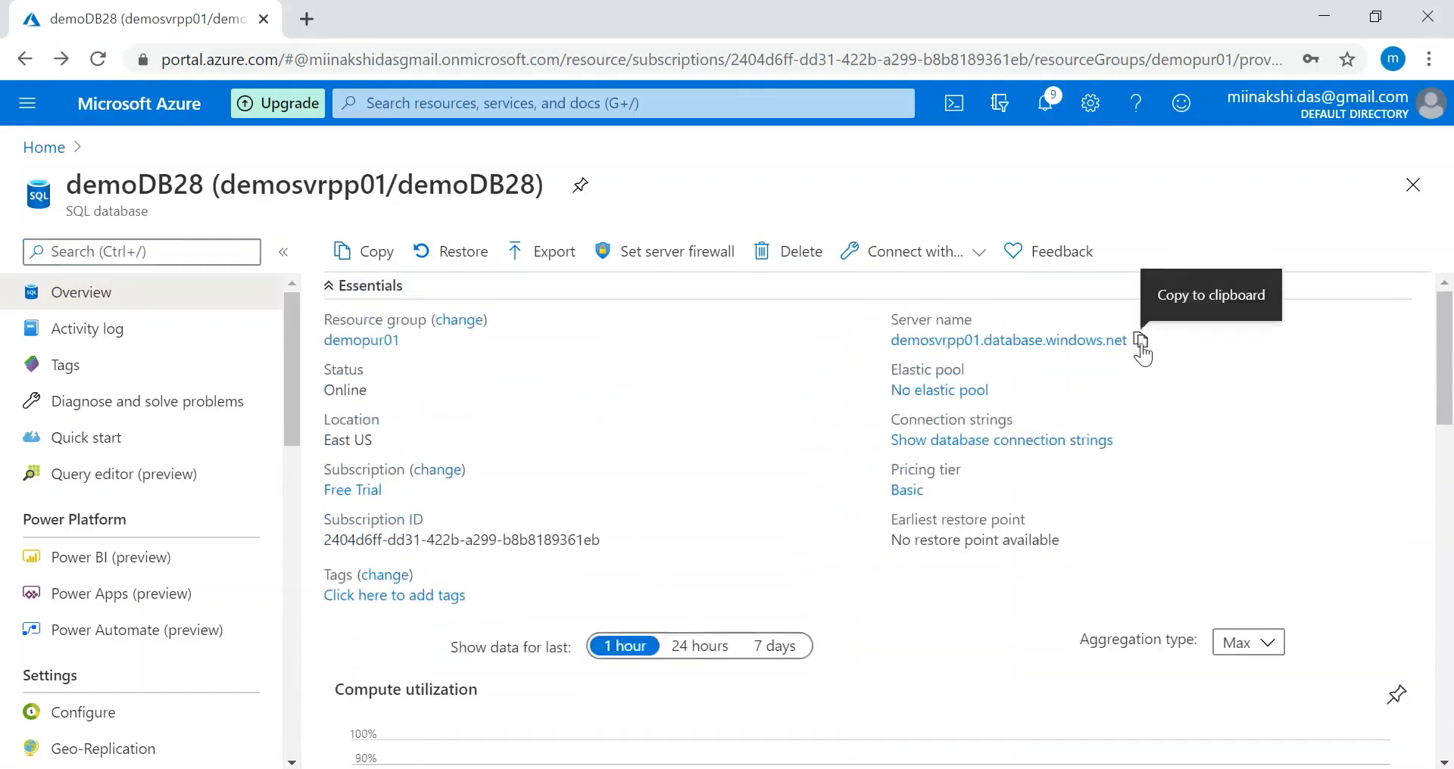
# Step: Copy the database's server name, switch to SQL Server Management Studio, use it as the connection's server name and enter the login password
pyautogui.click(1140, 341)
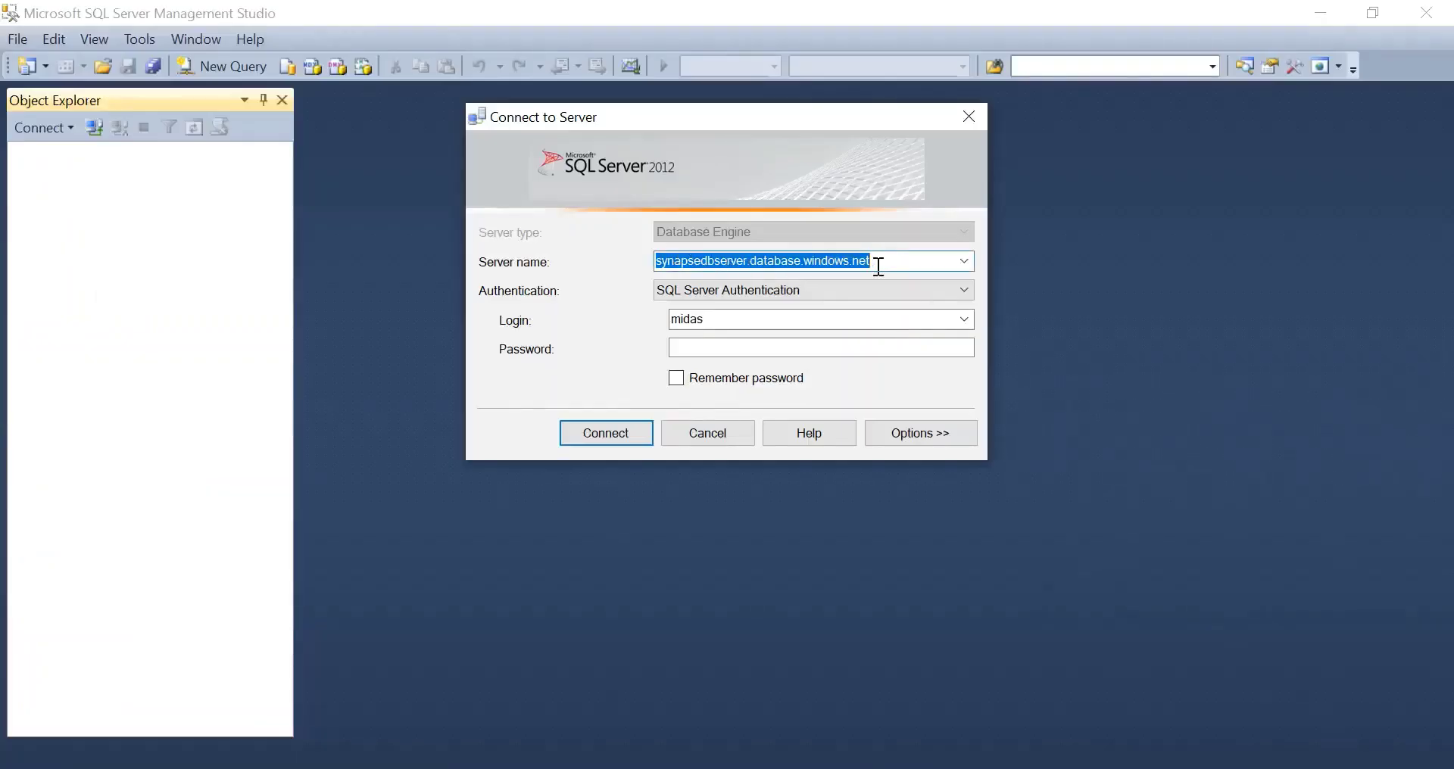
pyautogui.hotkey('ctrl', 'v')
pyautogui.click(792, 353)
pyautogui.write('********')
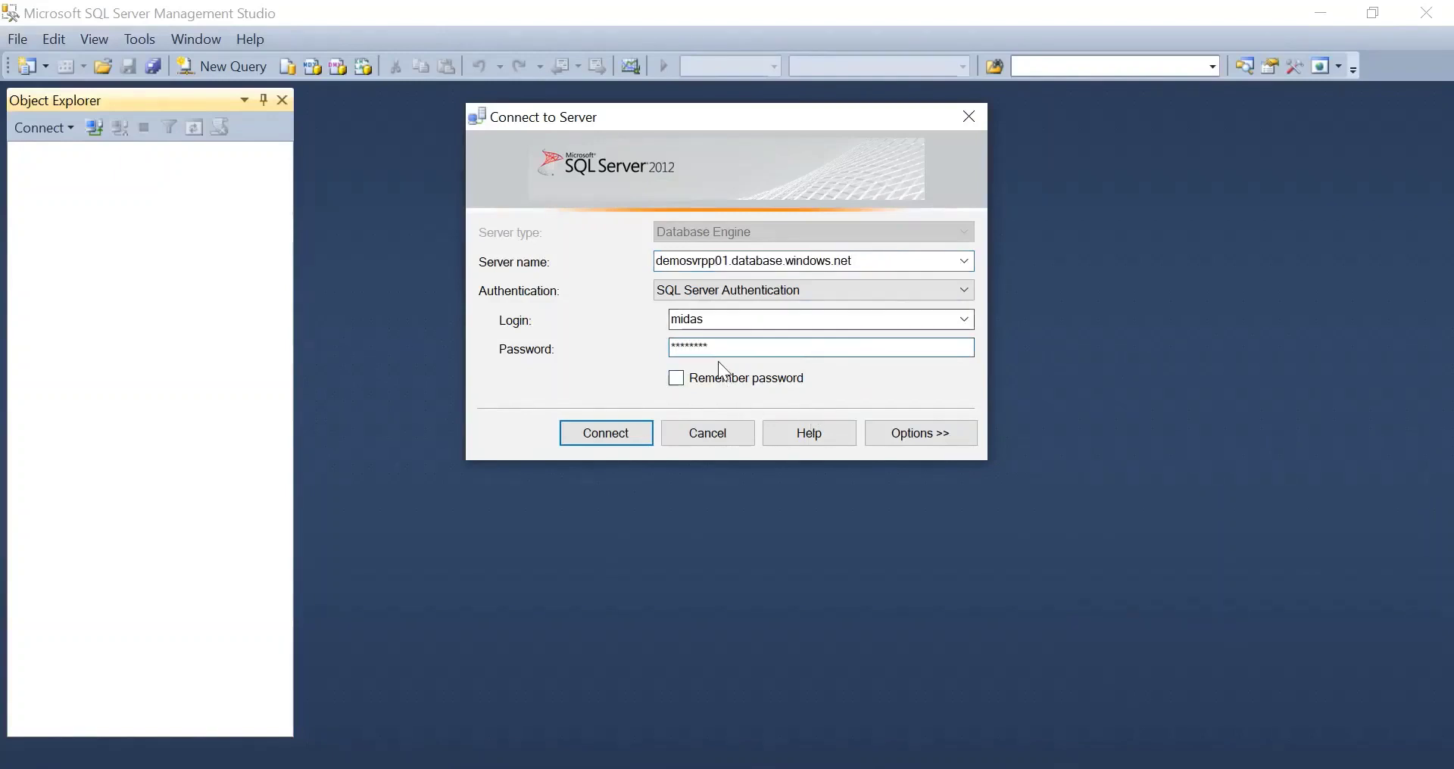
pyautogui.write('****')
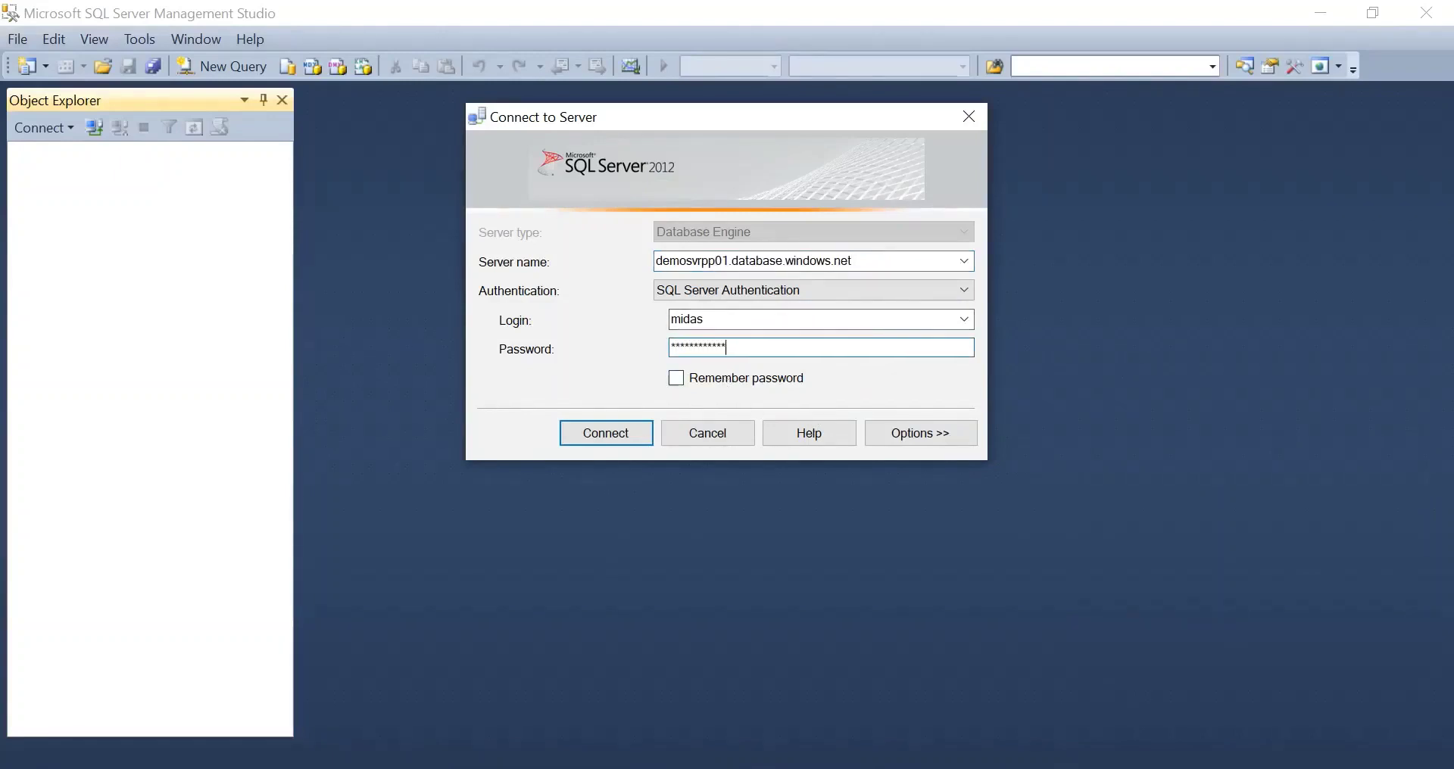
# Step: Set the connection's database to demoDB28 and try to connect to the server with SQL Server Authentication
pyautogui.click(902, 434)
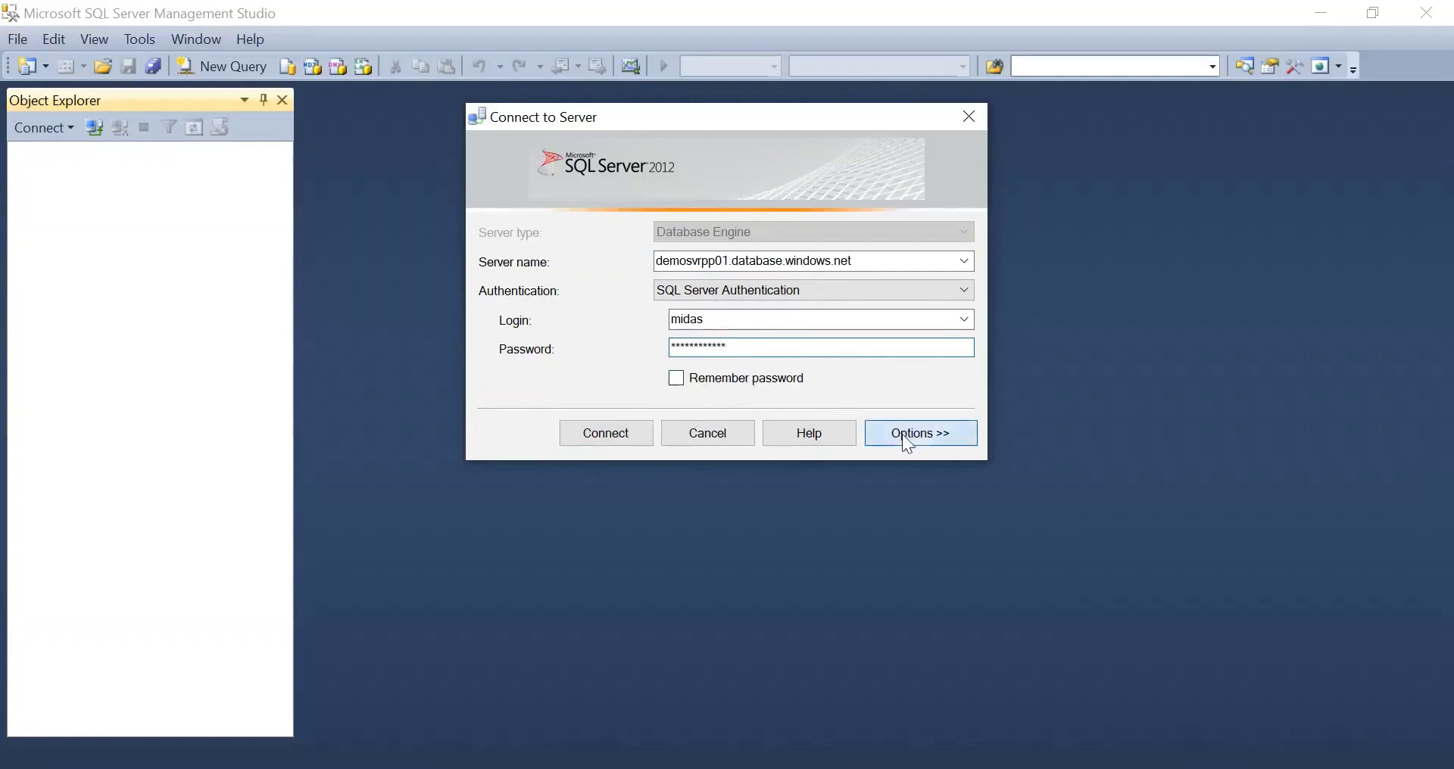
pyautogui.moveTo(736, 310); pyautogui.dragTo(820, 316)
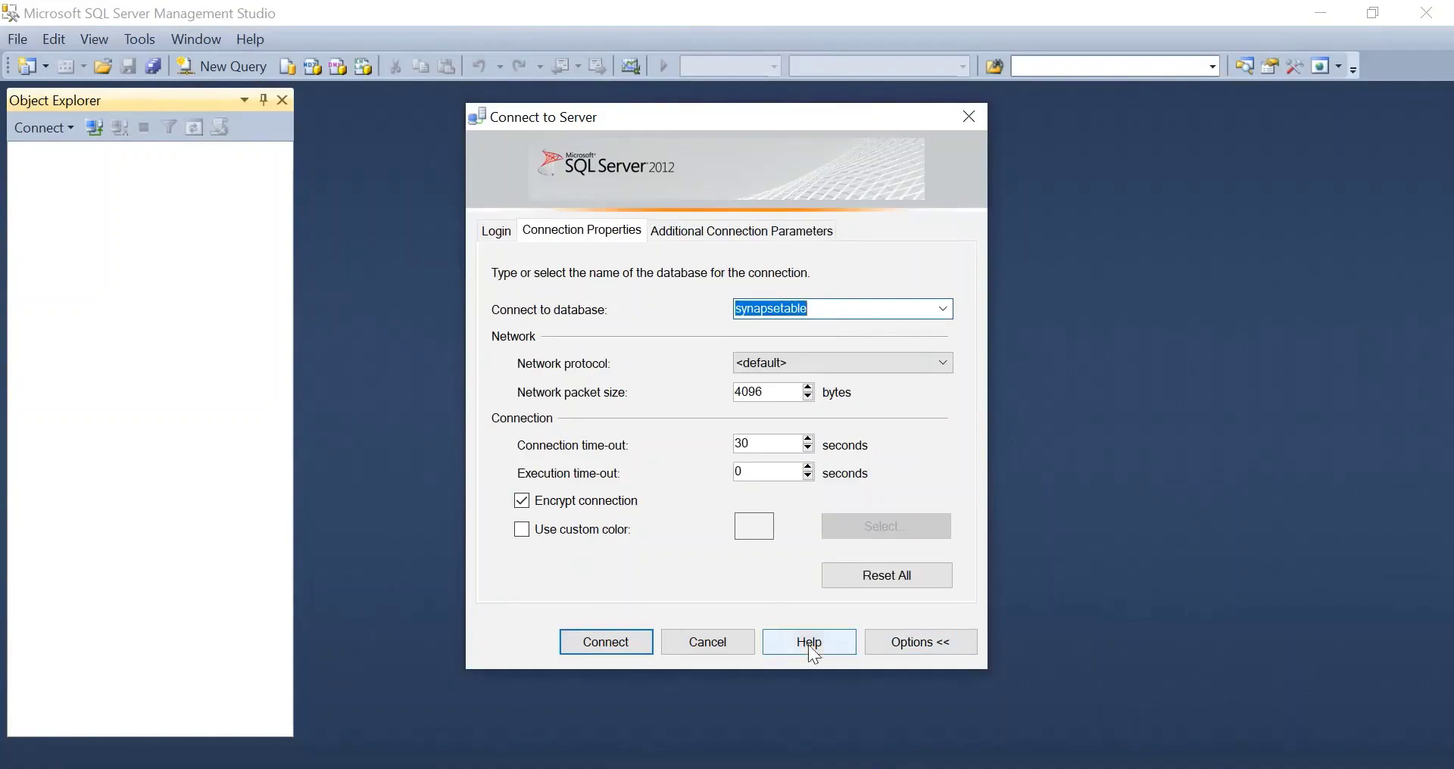
pyautogui.hotkey('alt', 'Tab')
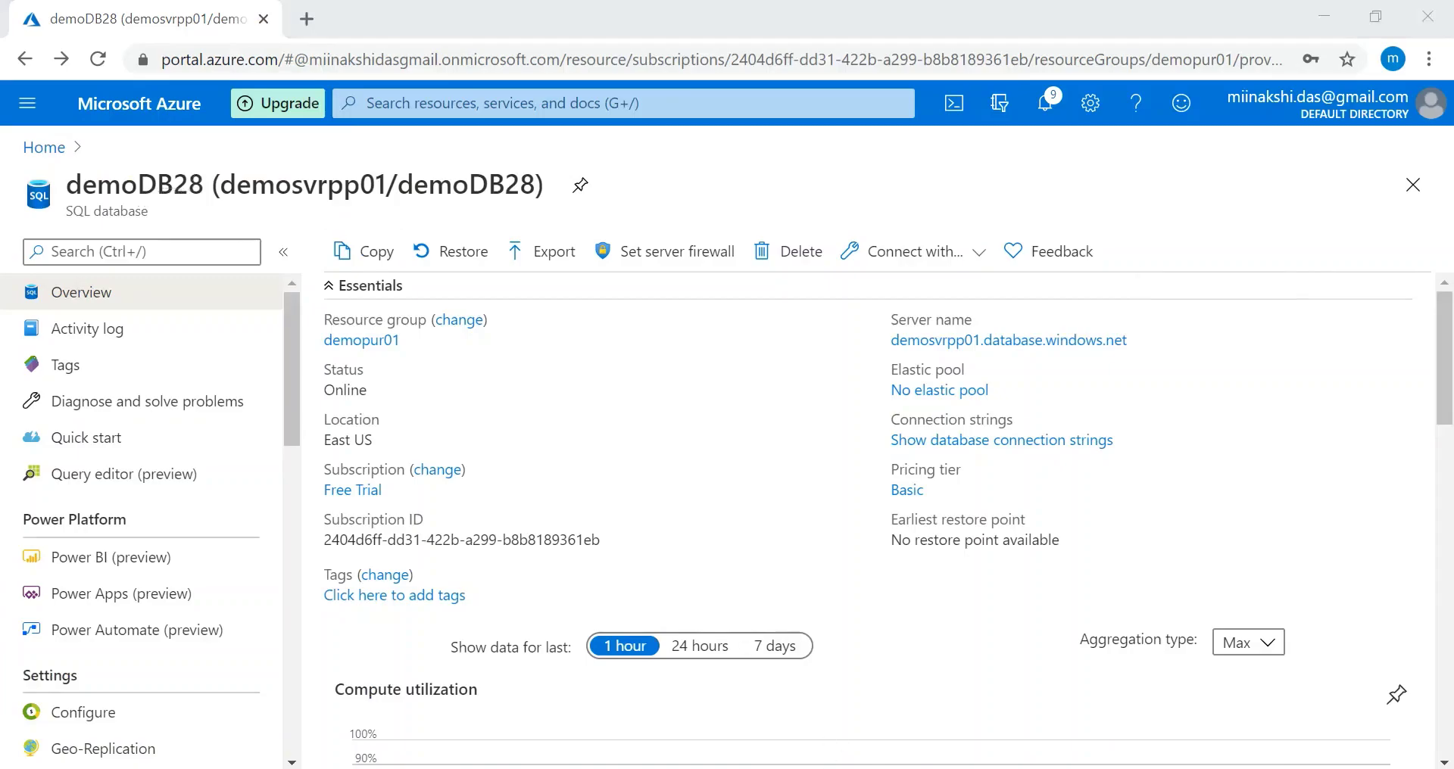
pyautogui.hotkey('alt', 'Tab')
pyautogui.write('dem')
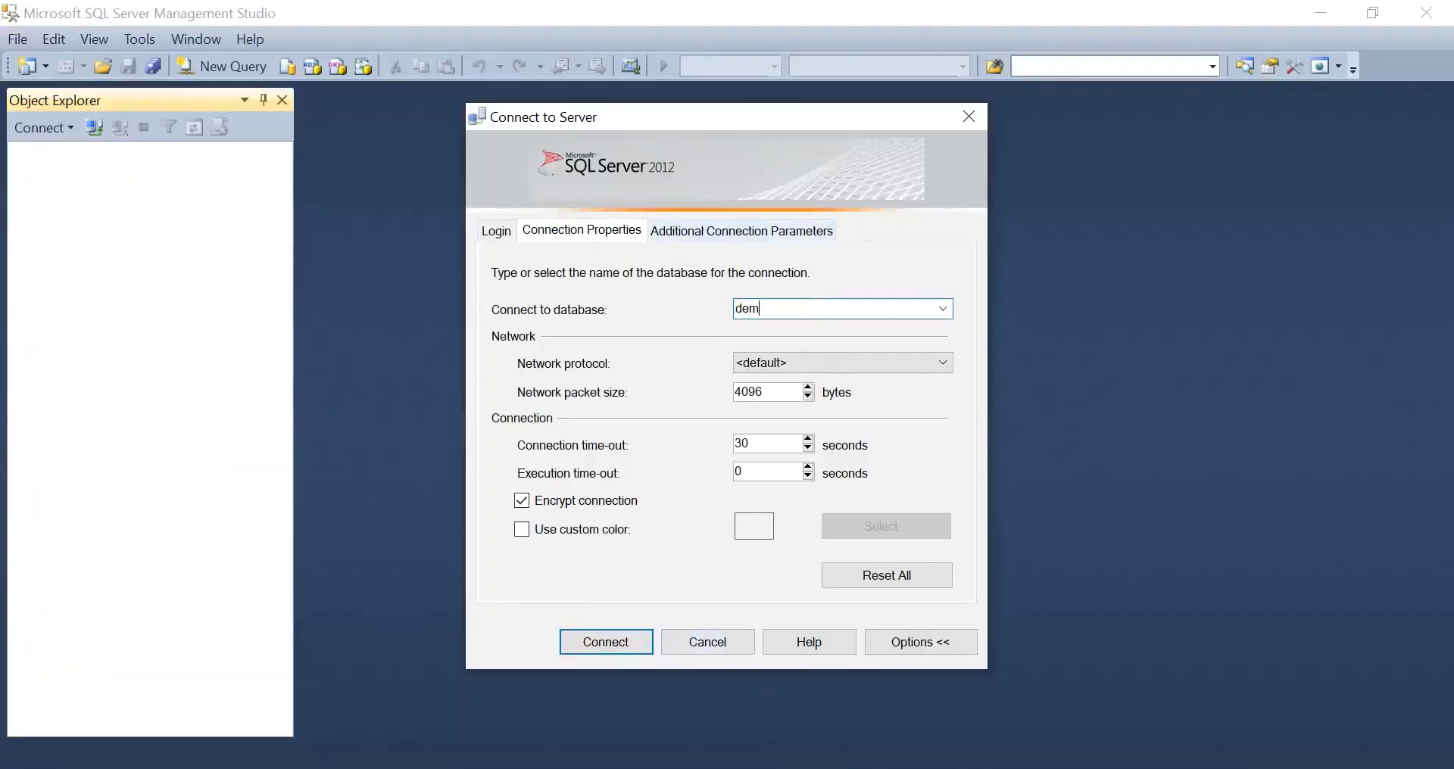
pyautogui.write('oDB28')
pyautogui.click(494, 231)
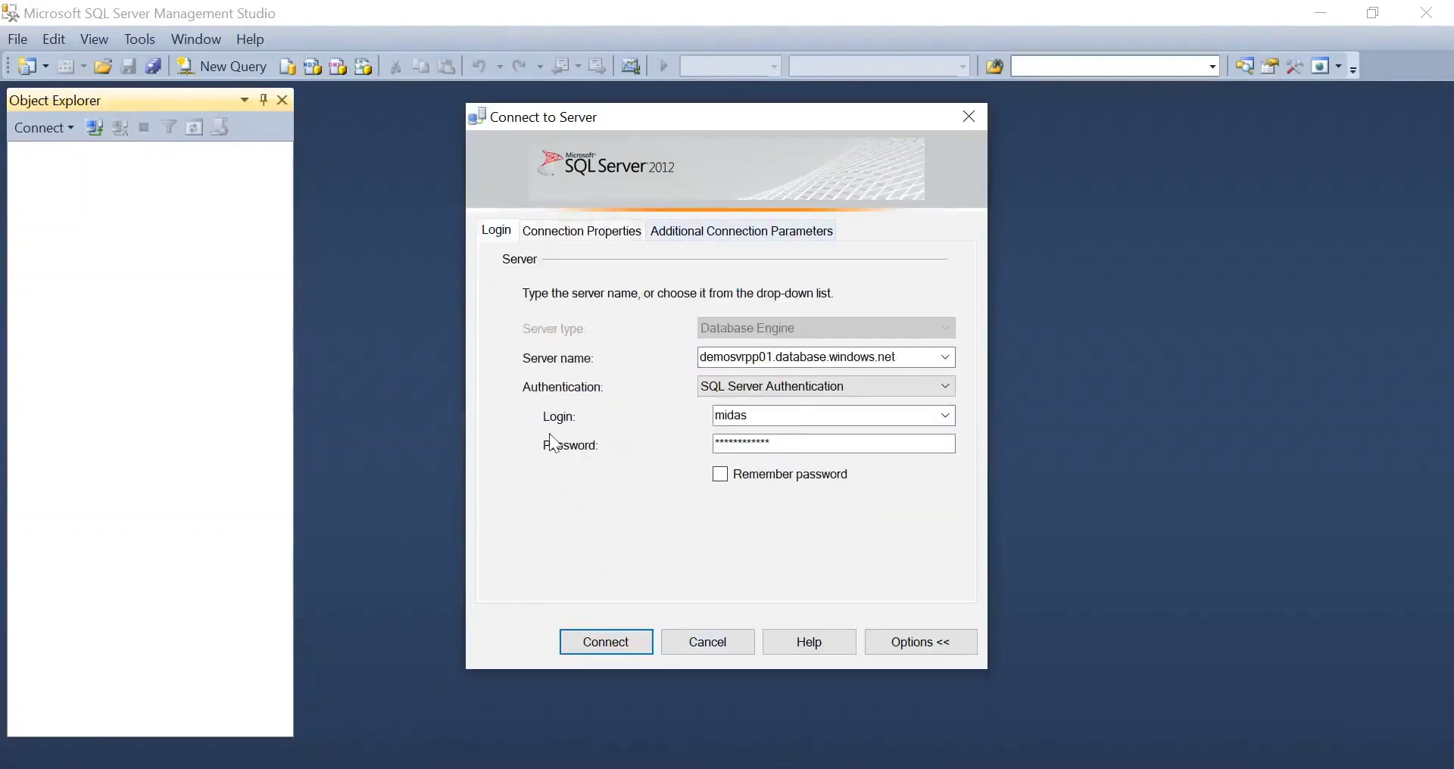
pyautogui.click(609, 644)
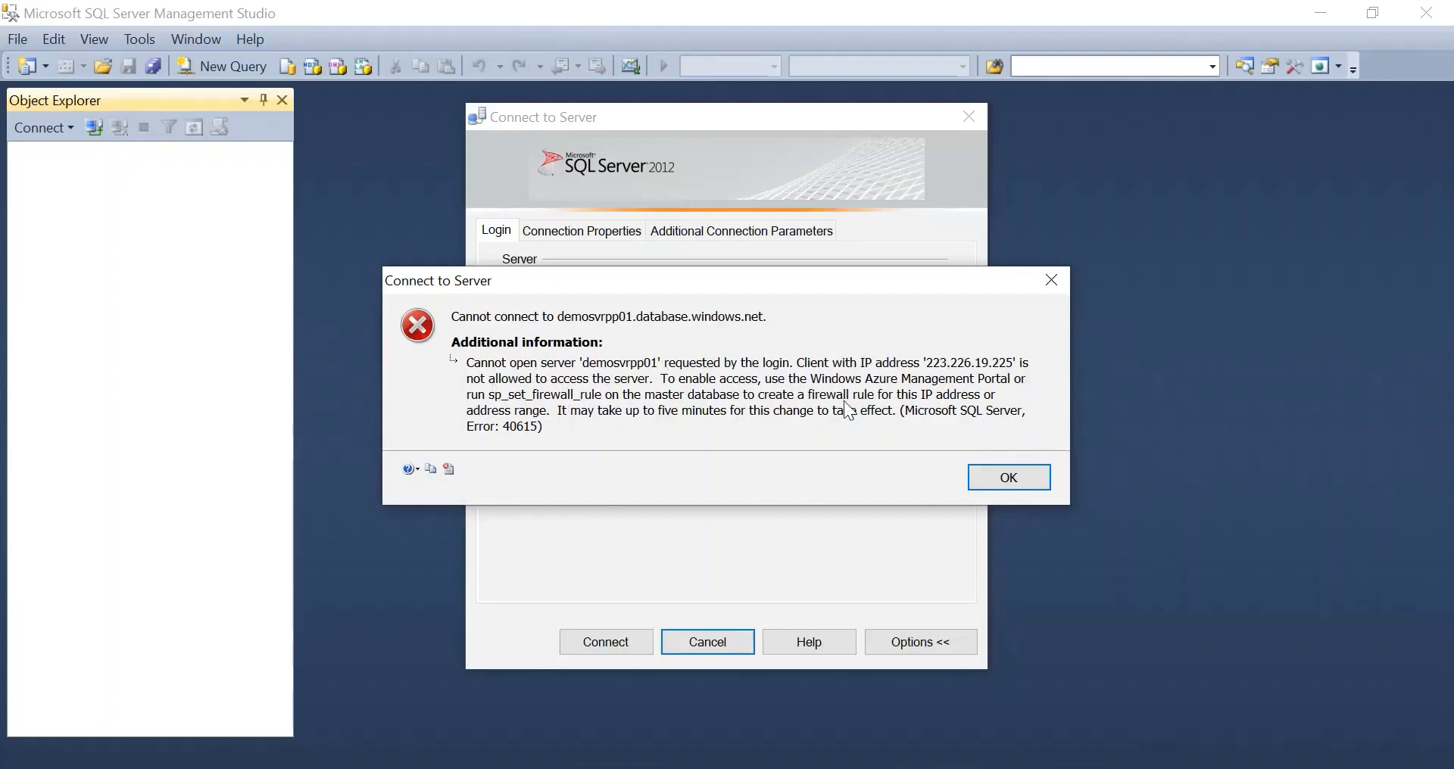
pyautogui.click(1013, 477)
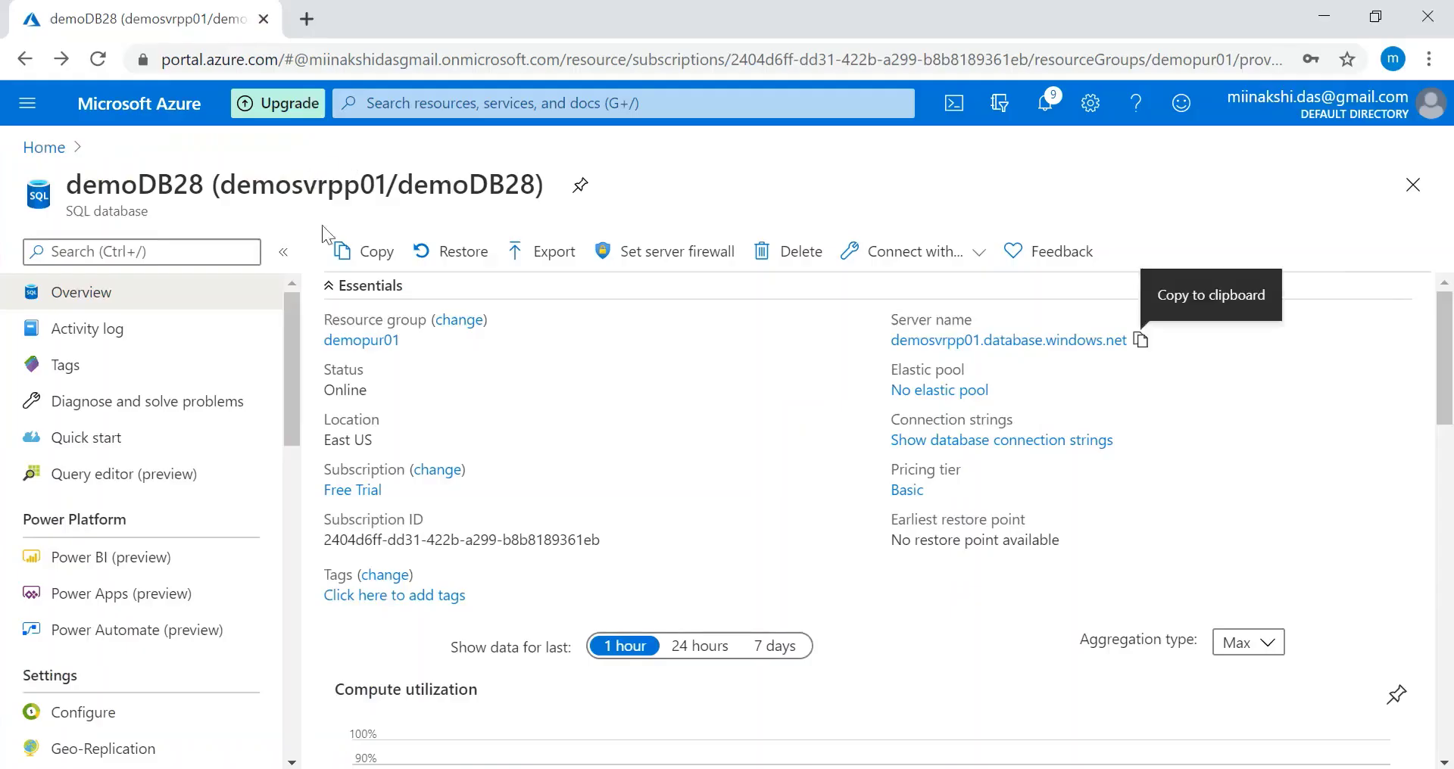
# Step: Switch to the Azure portal, add the client IP address to the demosvrpp01 server's firewall rules and save them
pyautogui.click(706, 256)
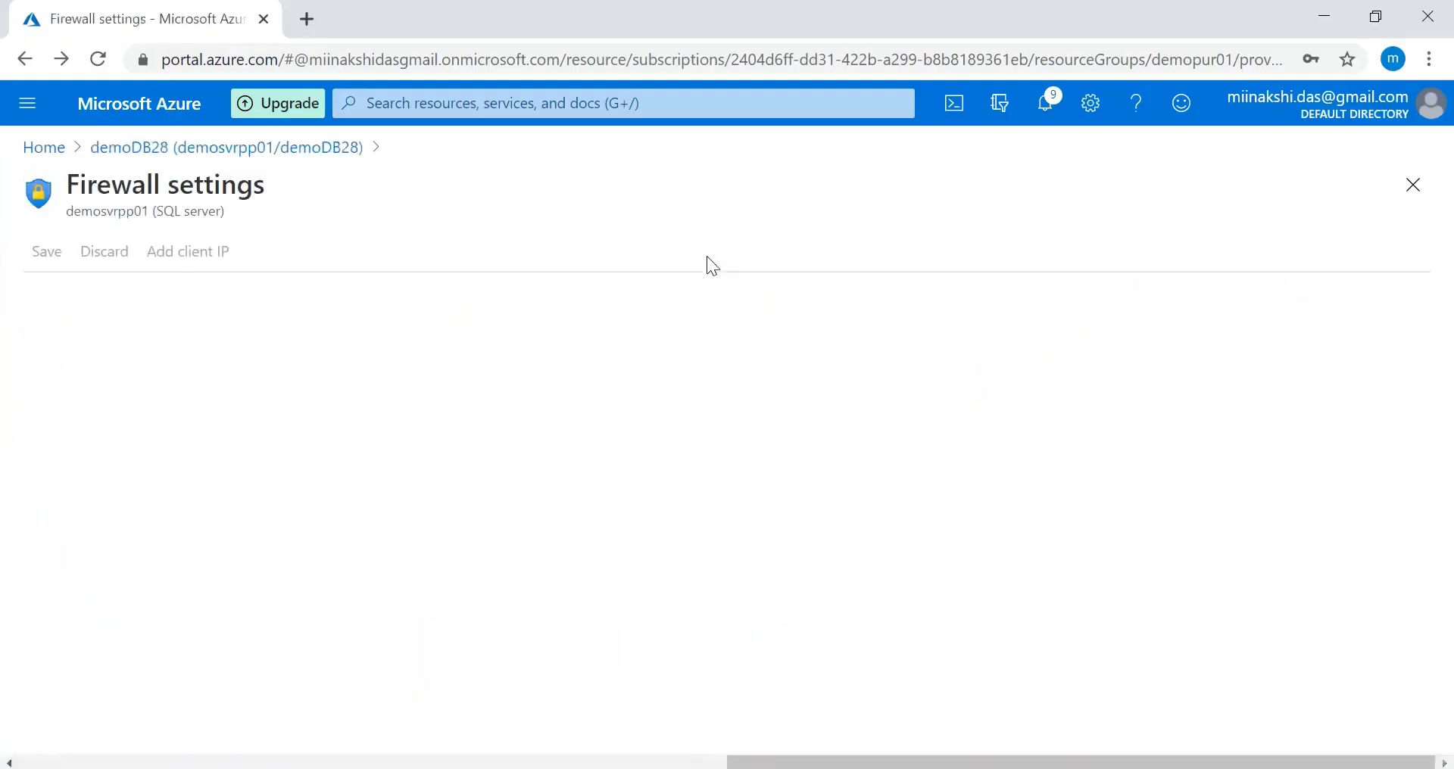
pyautogui.click(270, 270)
pyautogui.scroll(-3, 715, 452)
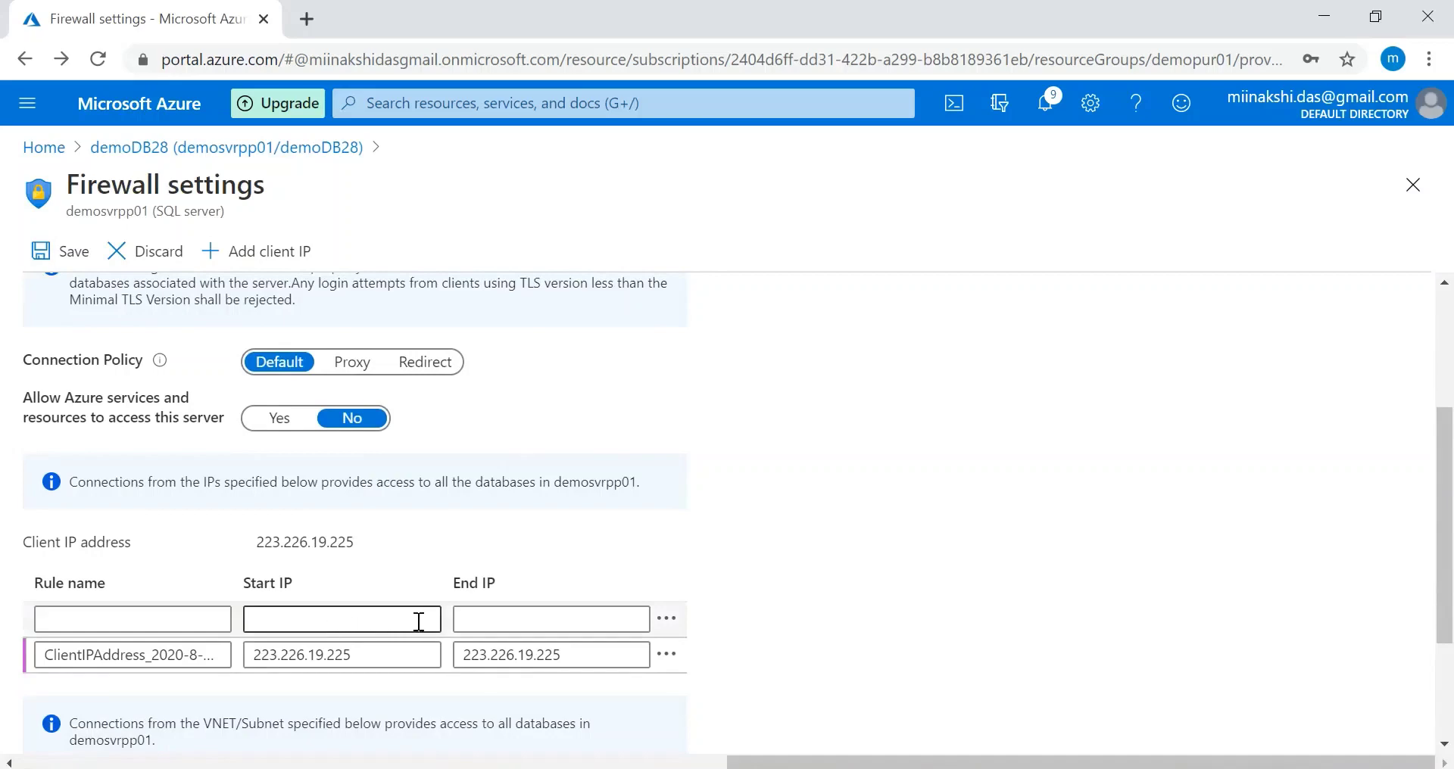
pyautogui.scroll(3, 870, 570)
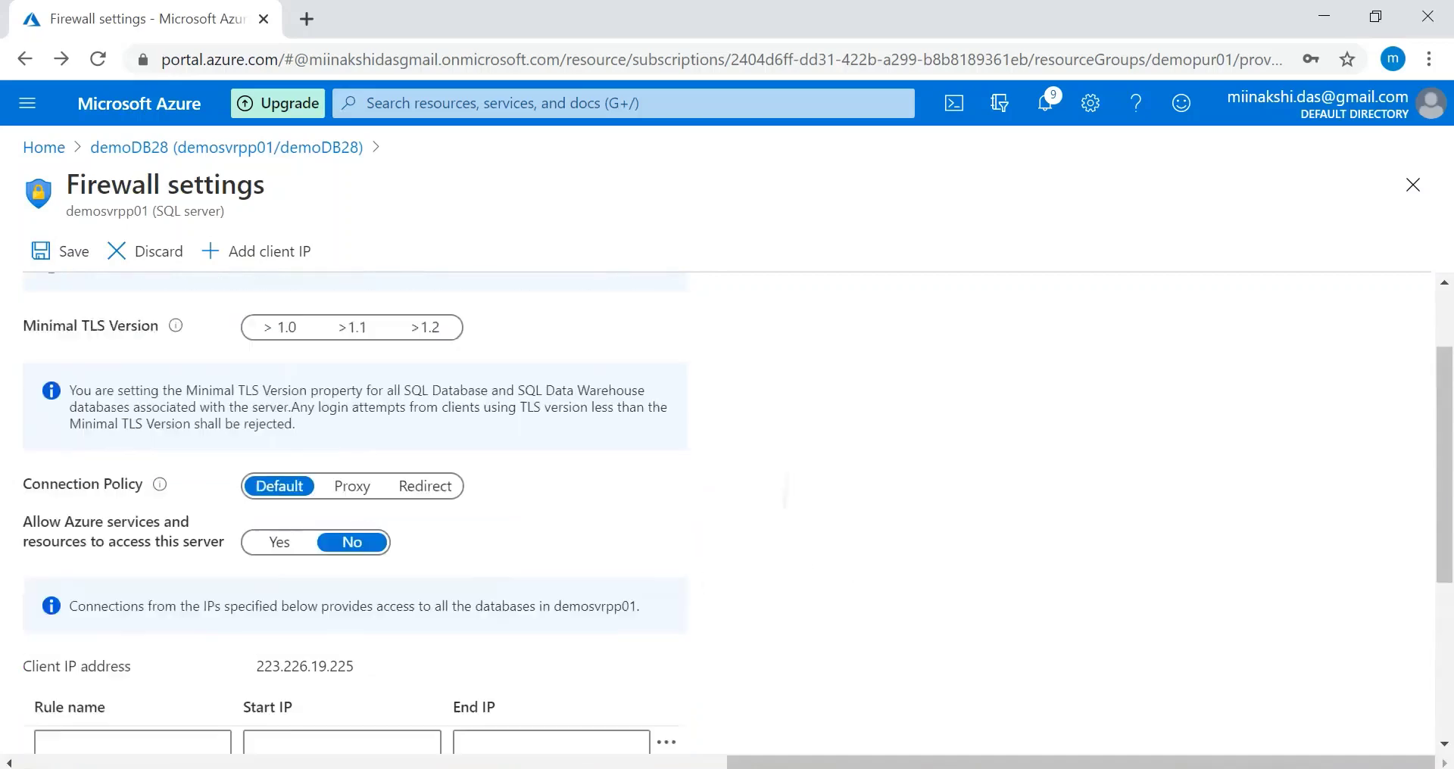
pyautogui.click(44, 258)
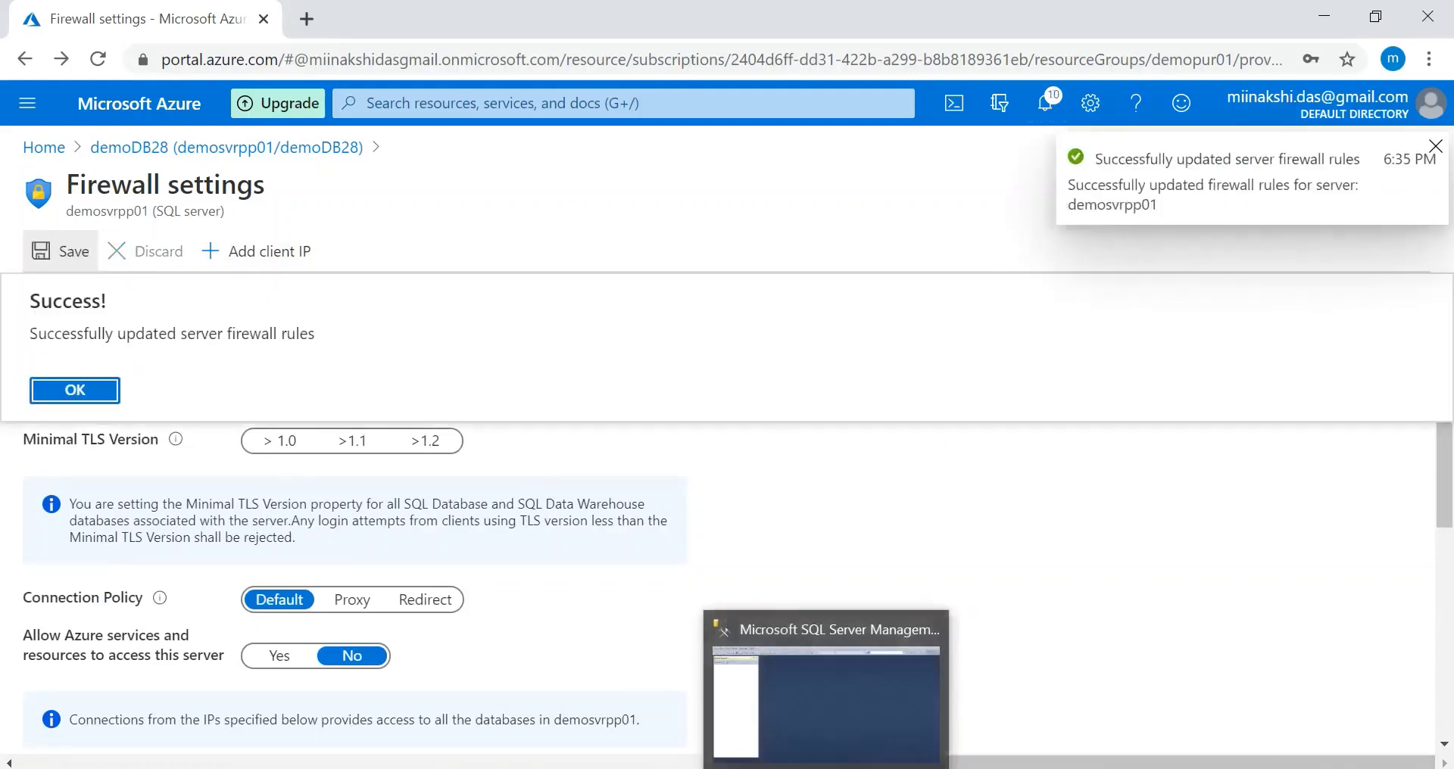
# Step: Switch to SQL Server Management Studio, connect to the demosvrpp01 server and expand the Tables folder of demoDB28
pyautogui.click(841, 766)
pyautogui.click(596, 647)
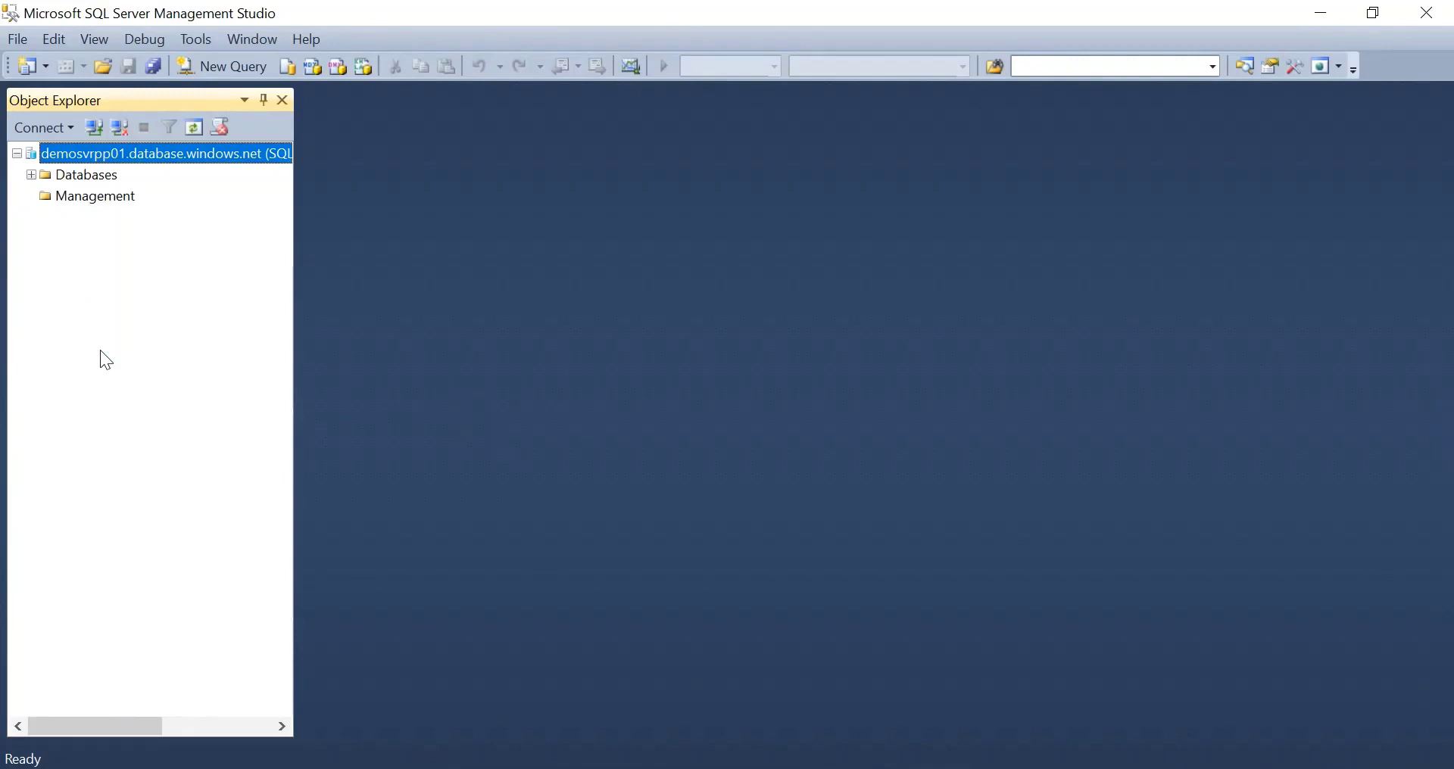
pyautogui.click(32, 175)
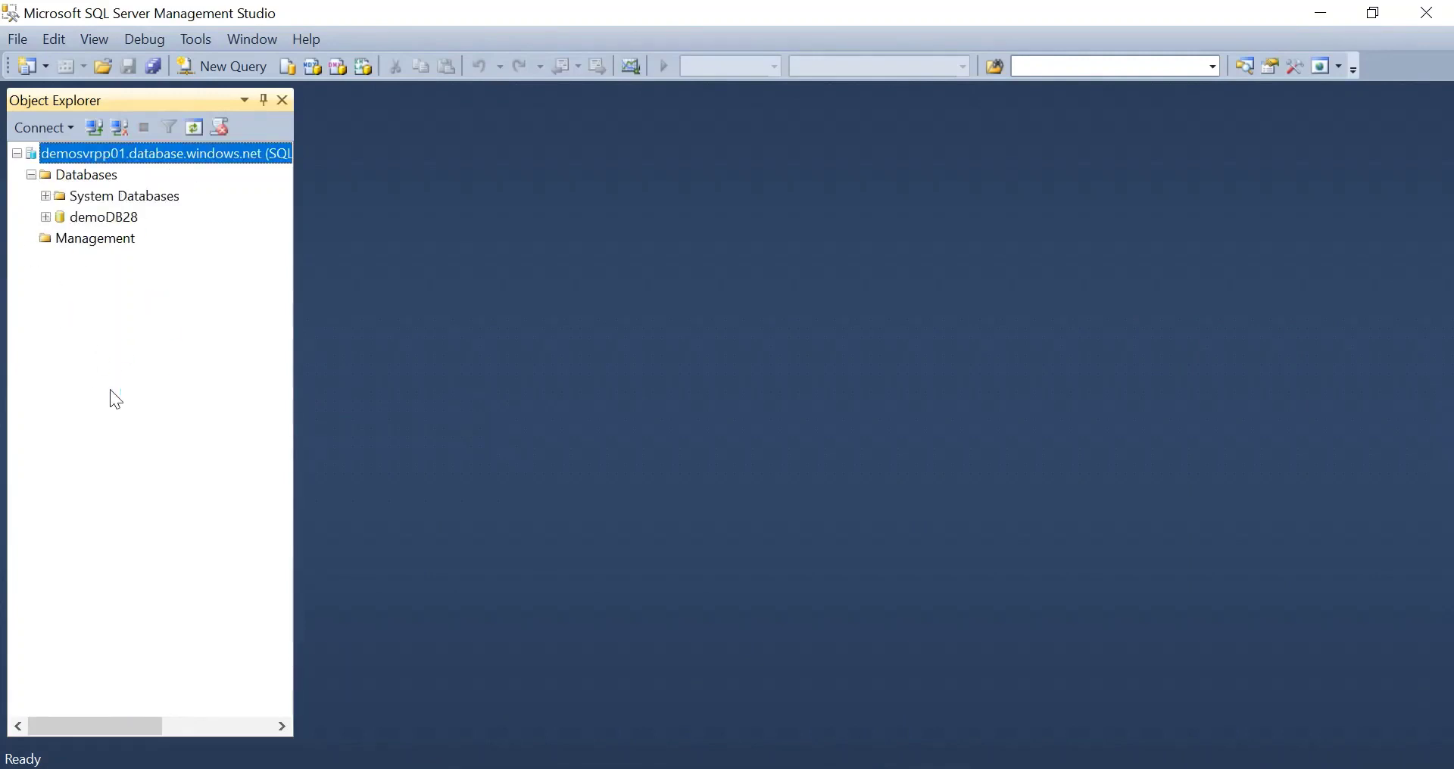
pyautogui.click(46, 217)
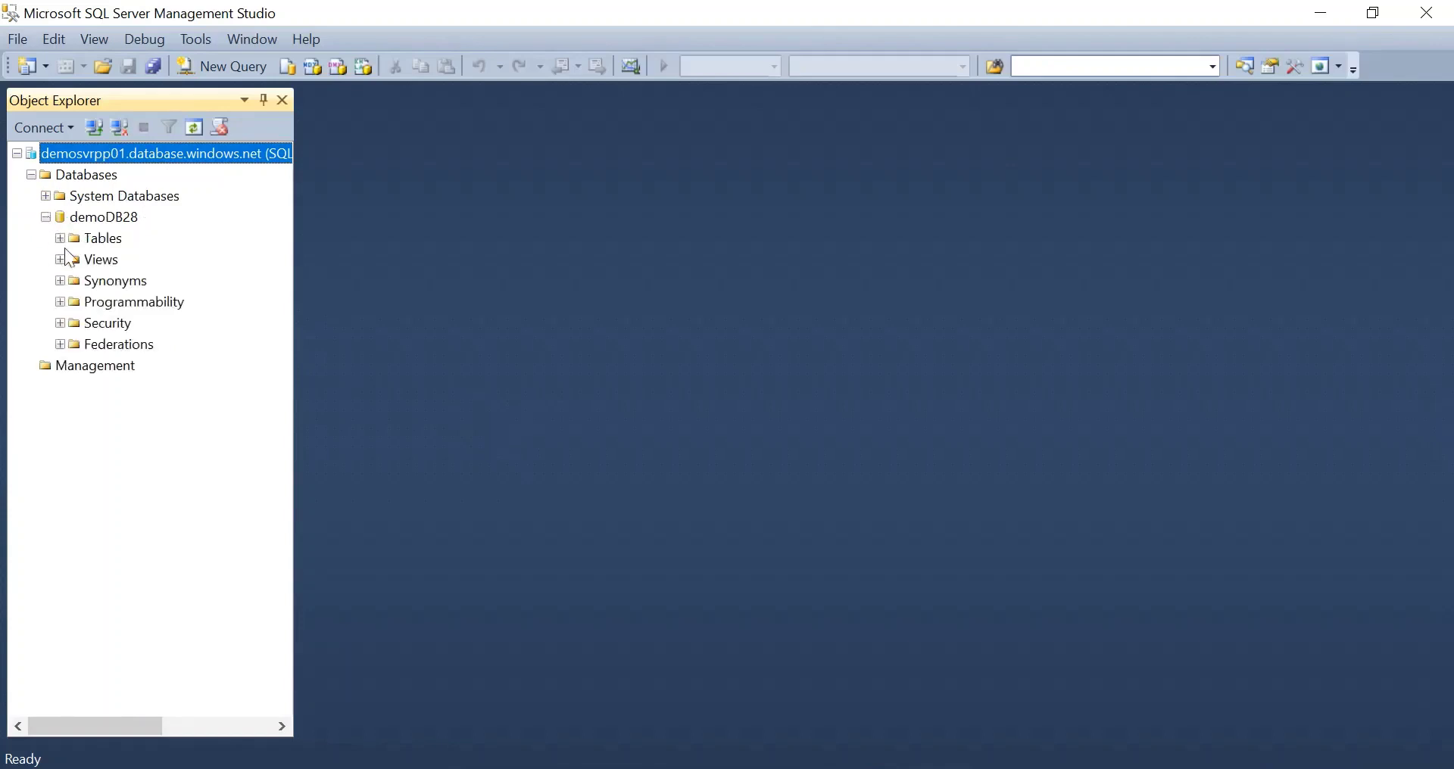
pyautogui.click(60, 237)
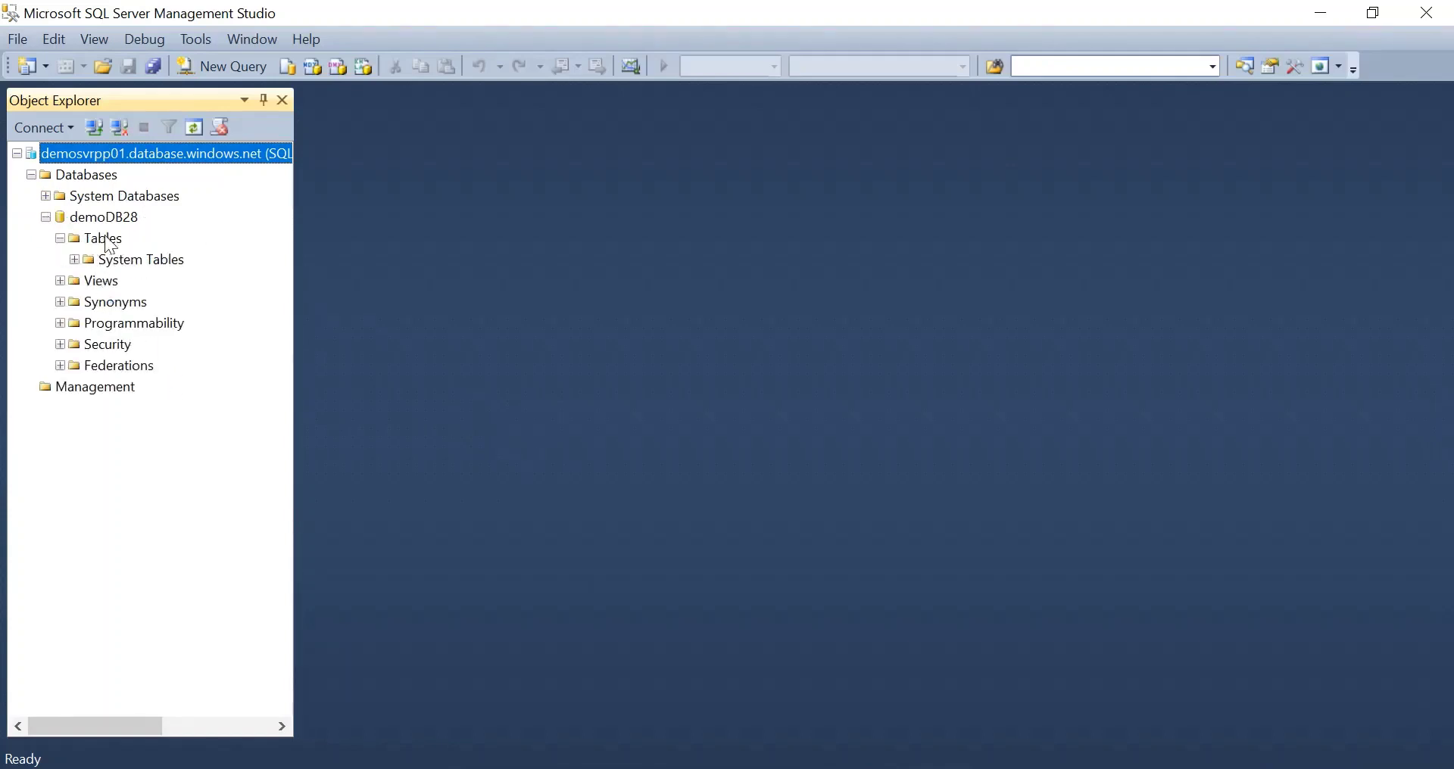
# Step: Start a new query, copy the data_source_table creation statement from script.txt into it and execute it on demoDB28
pyautogui.click(245, 67)
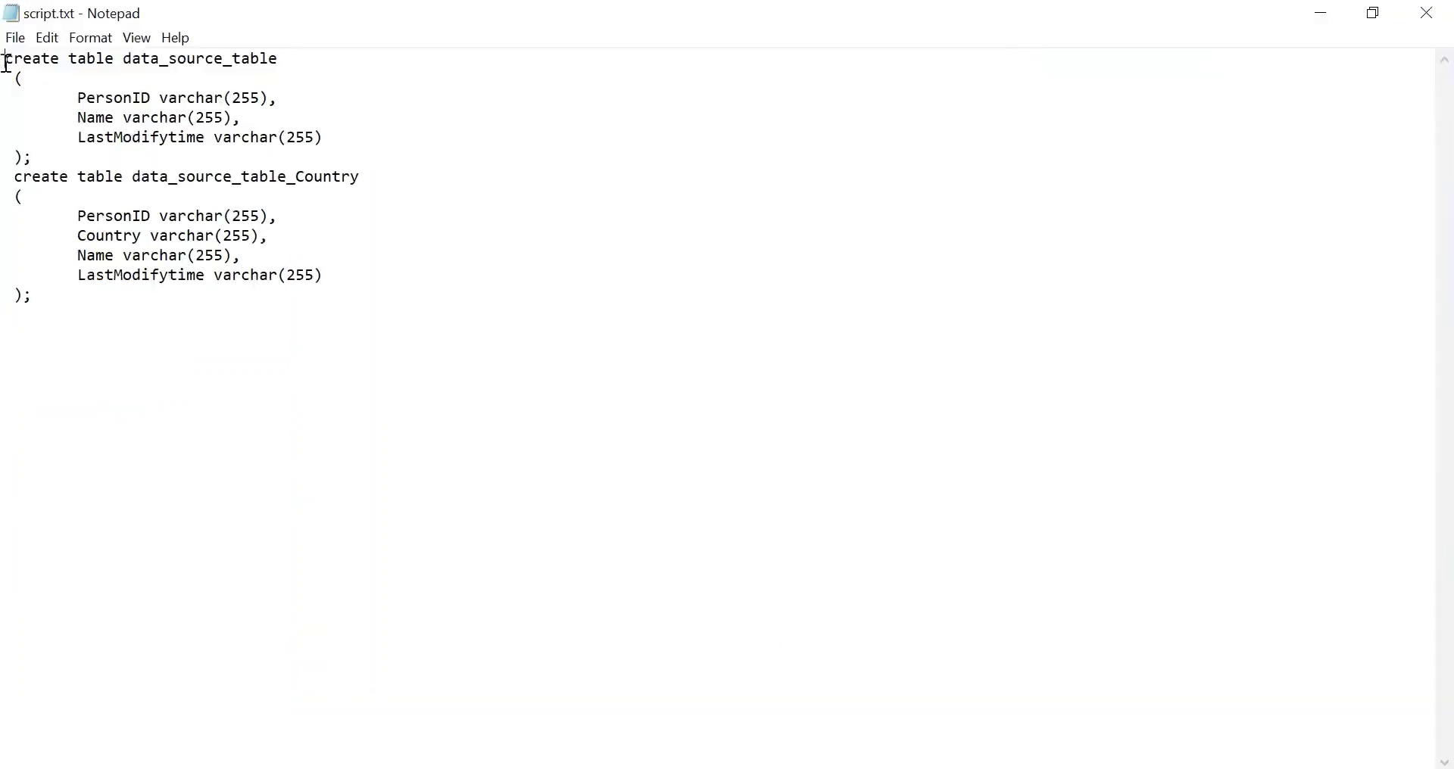
pyautogui.moveTo(6, 61); pyautogui.dragTo(259, 154)
pyautogui.hotkey('ctrl', 'c')
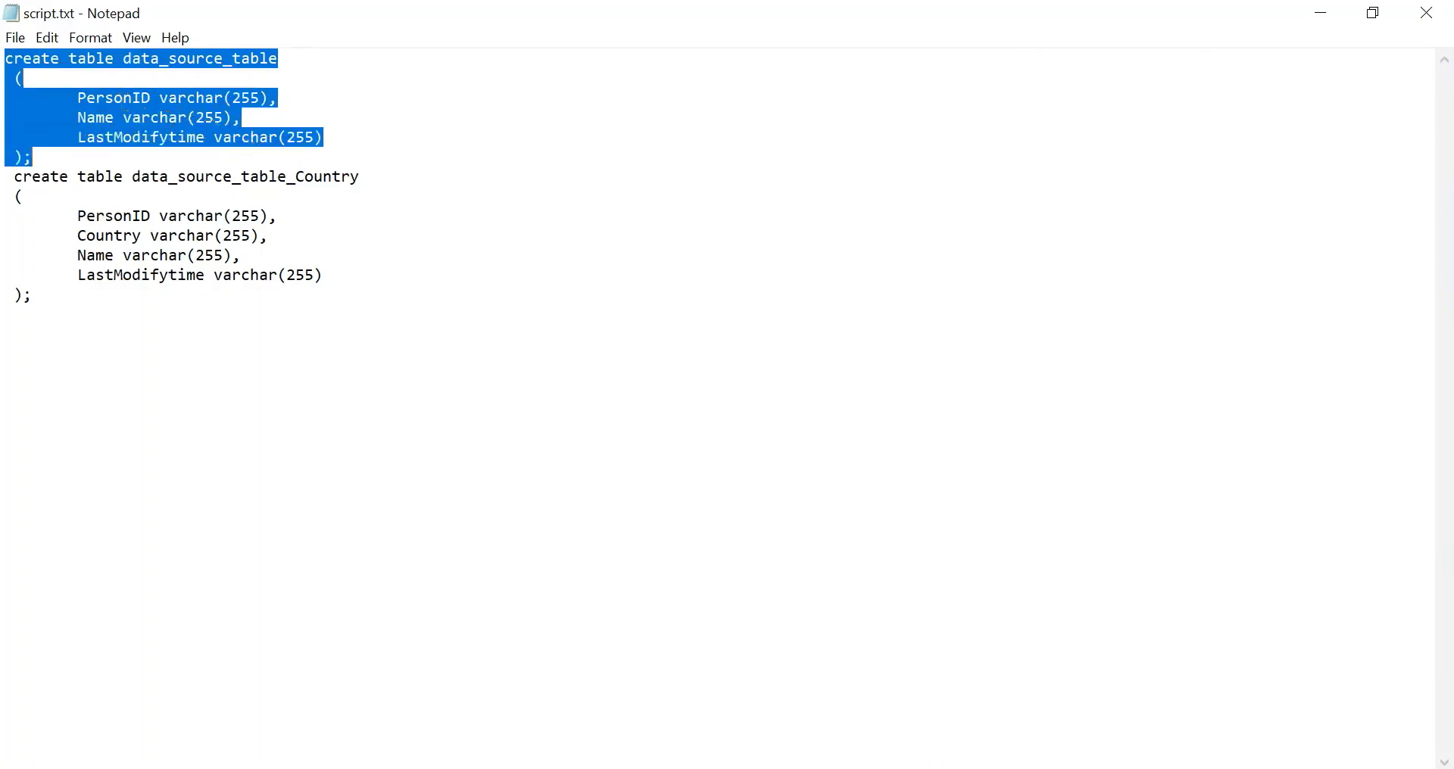
pyautogui.hotkey('alt', 'Tab')
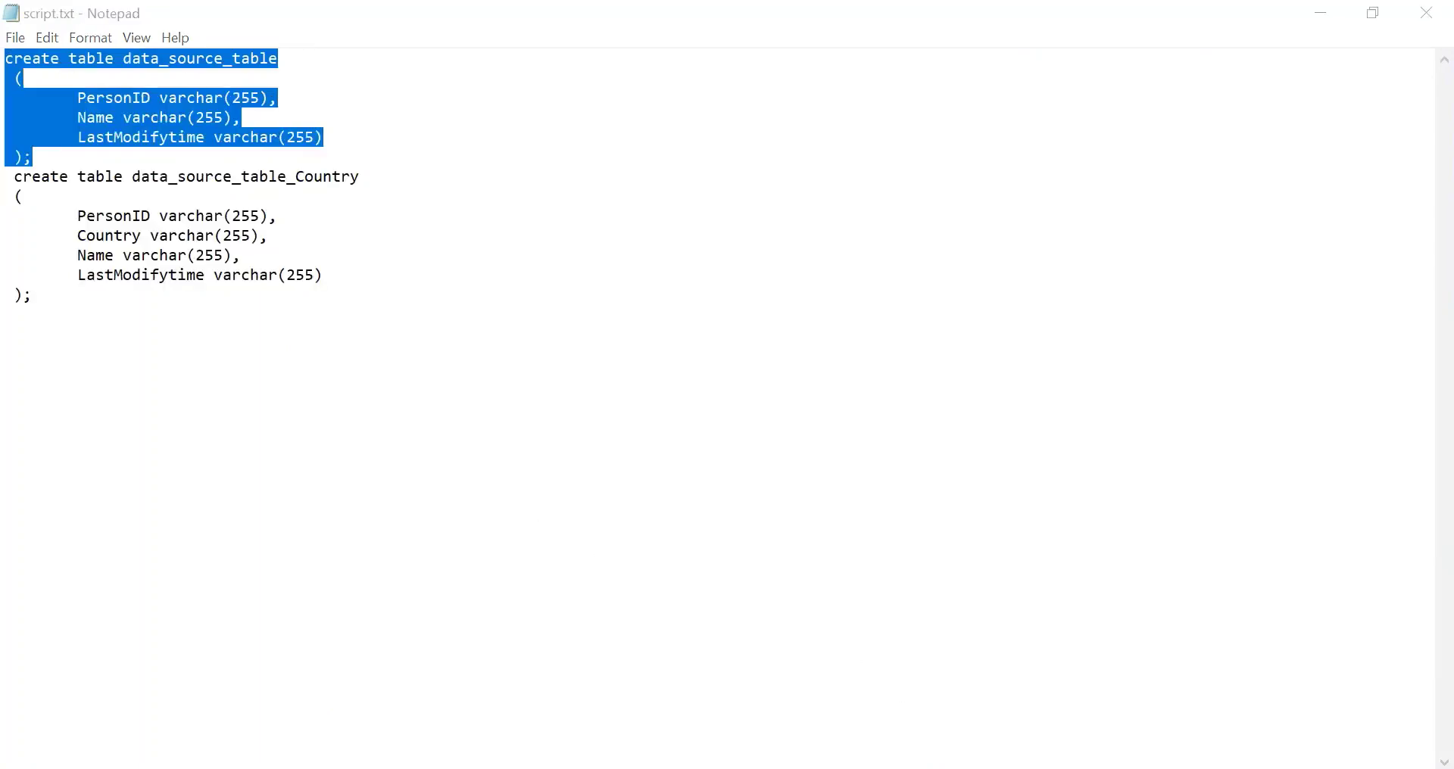
pyautogui.hotkey('ctrl', 'v')
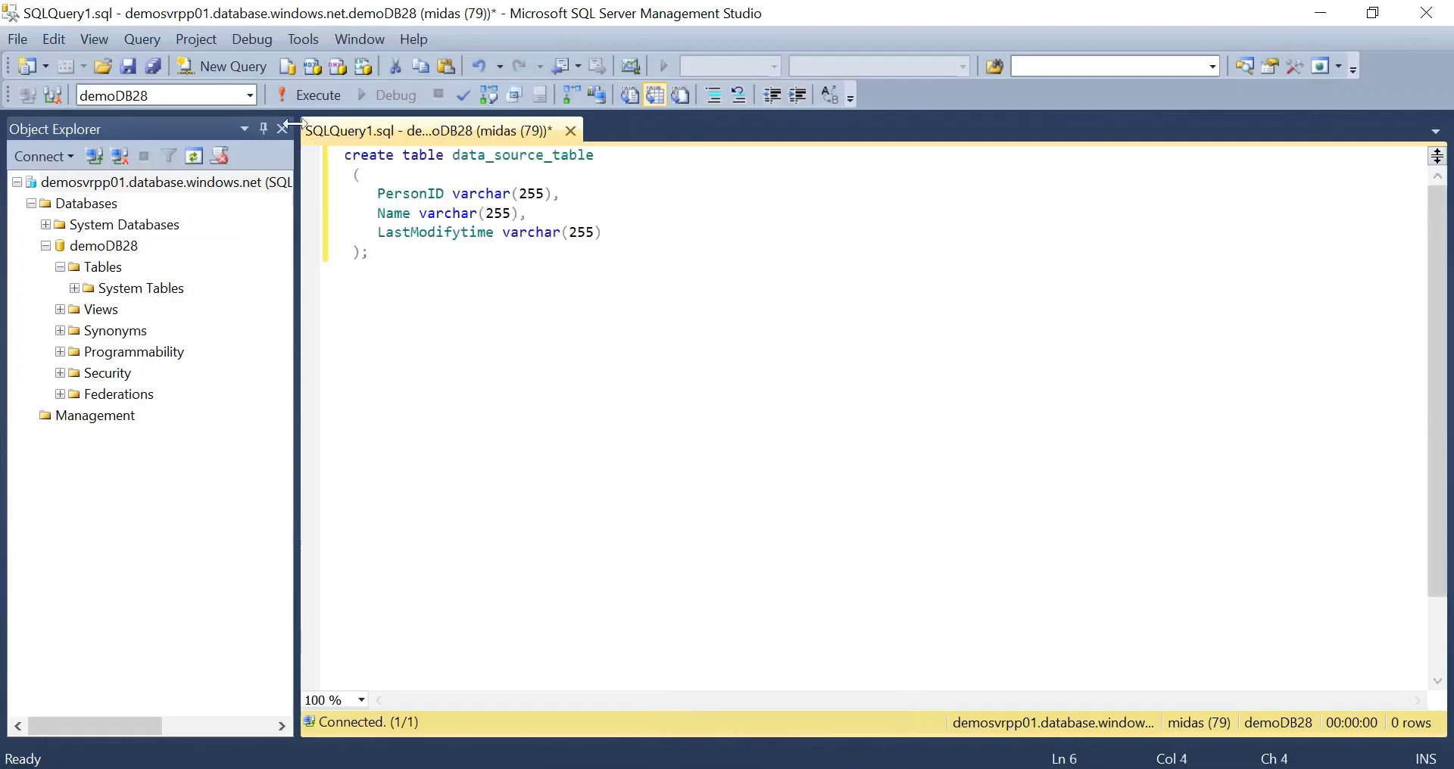
pyautogui.click(315, 93)
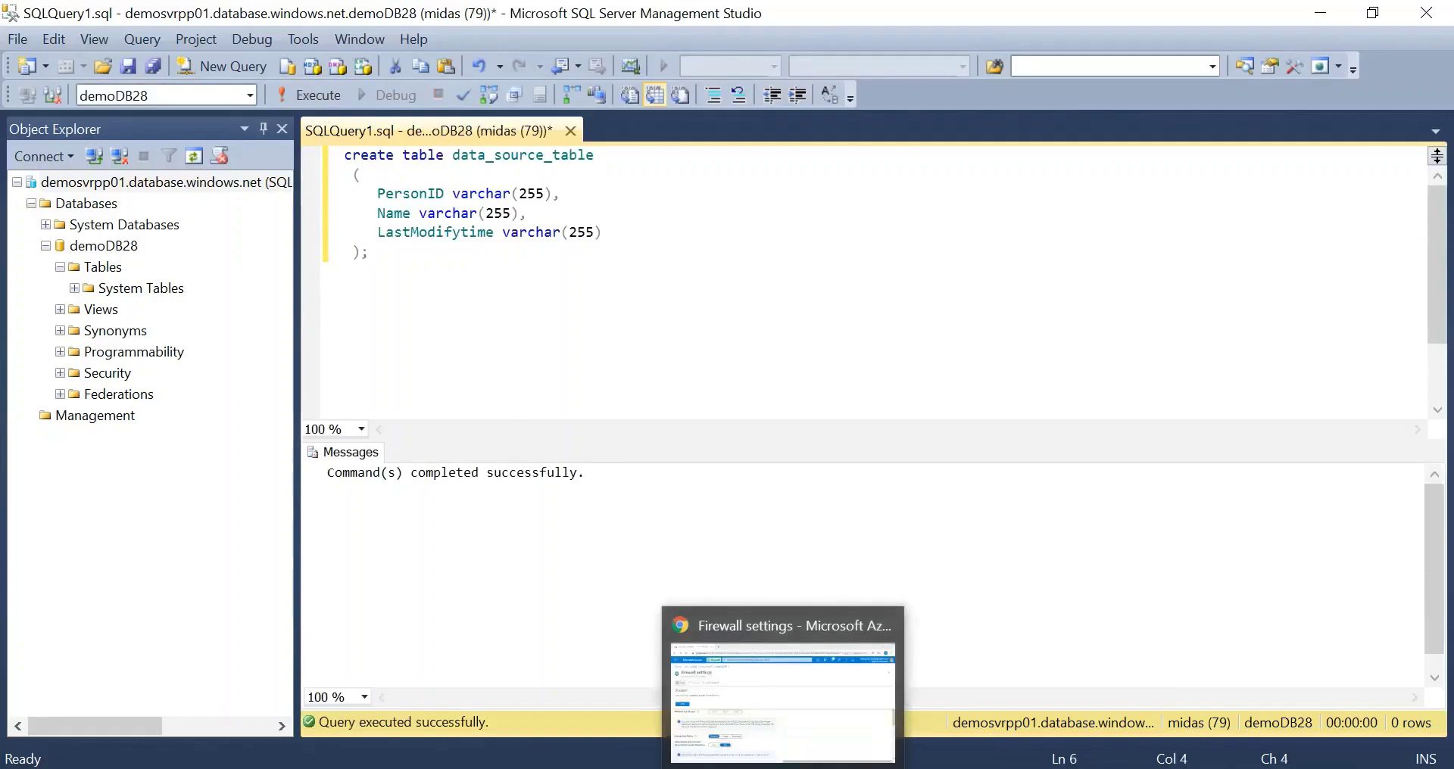
# Step: Switch to the Azure portal, search for the Data factories service and start creating a new data factory
pyautogui.click(782, 768)
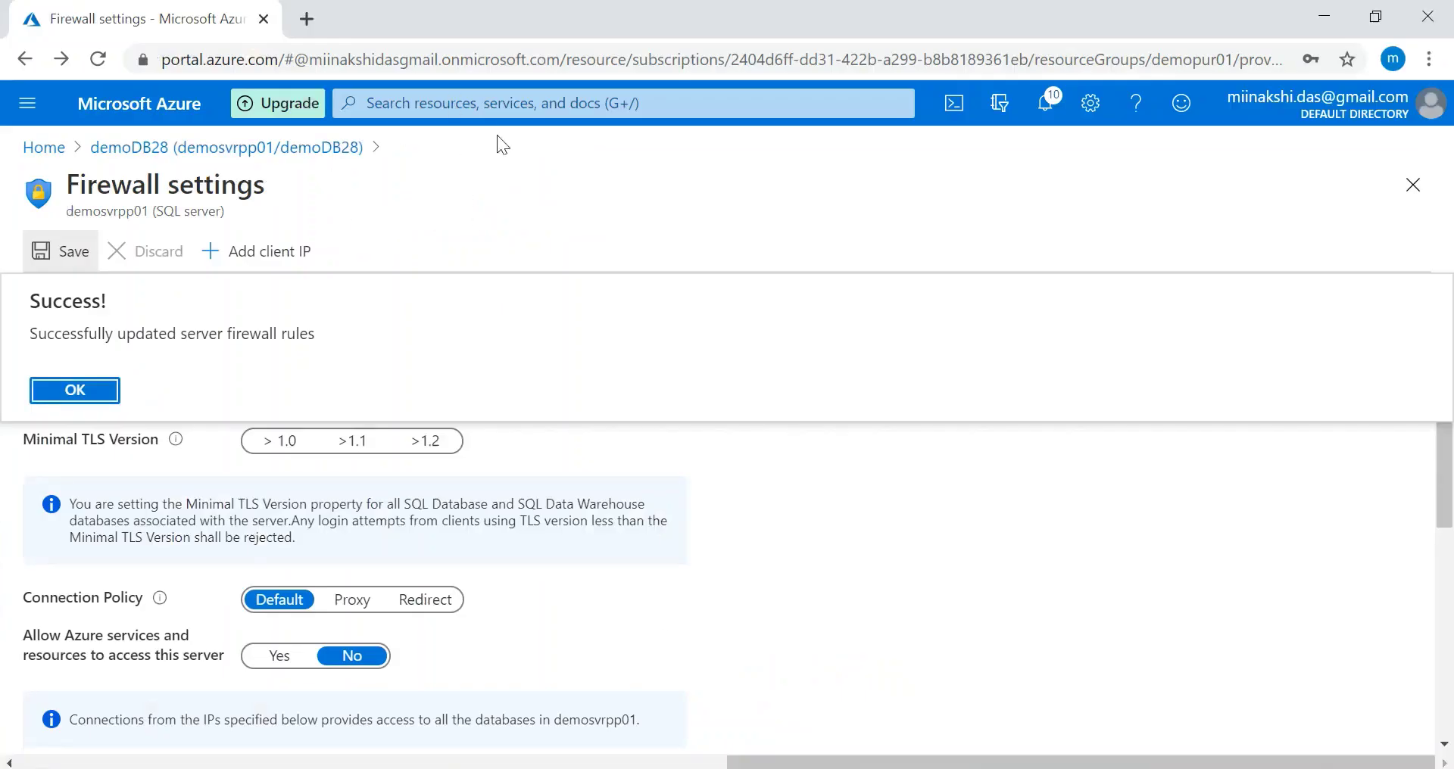
pyautogui.click(481, 102)
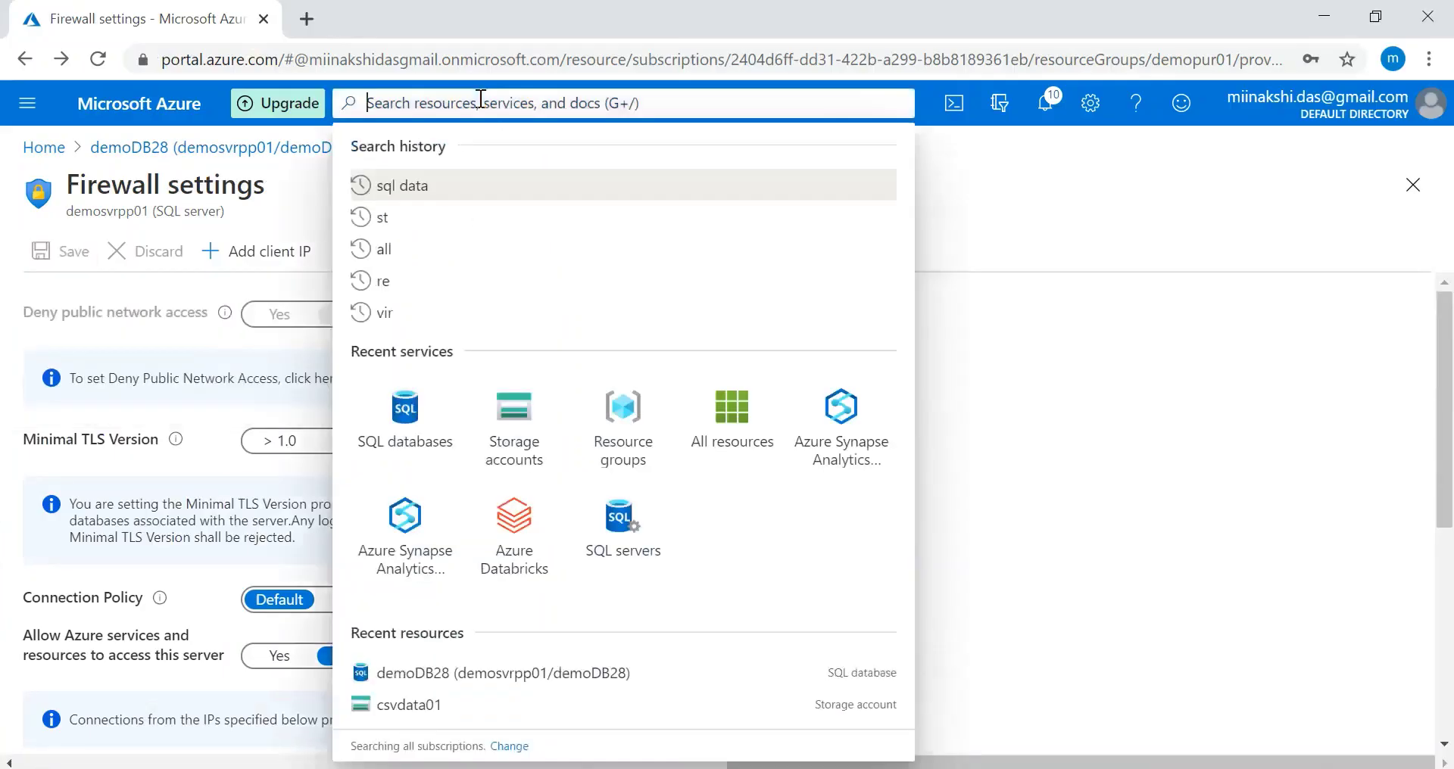
pyautogui.write('data')
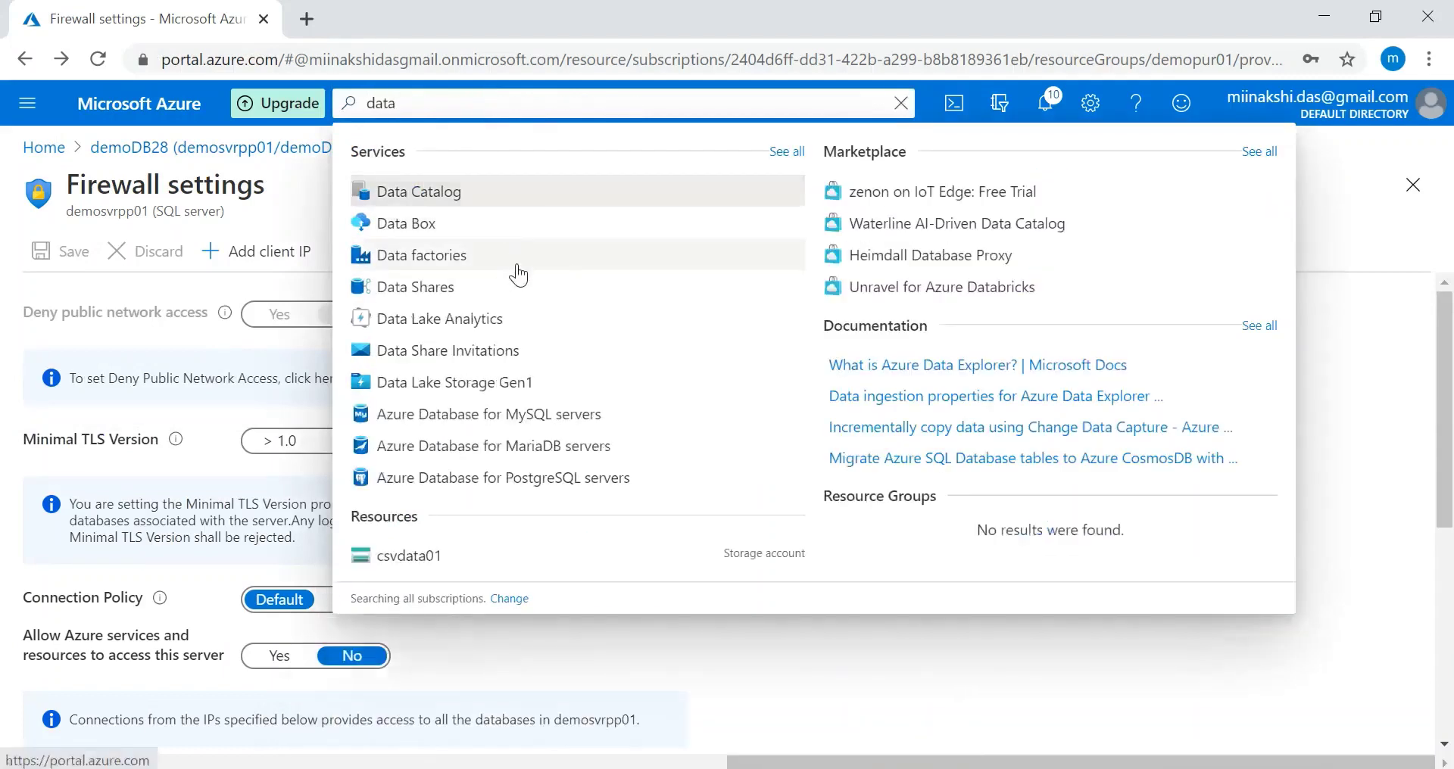
pyautogui.click(524, 265)
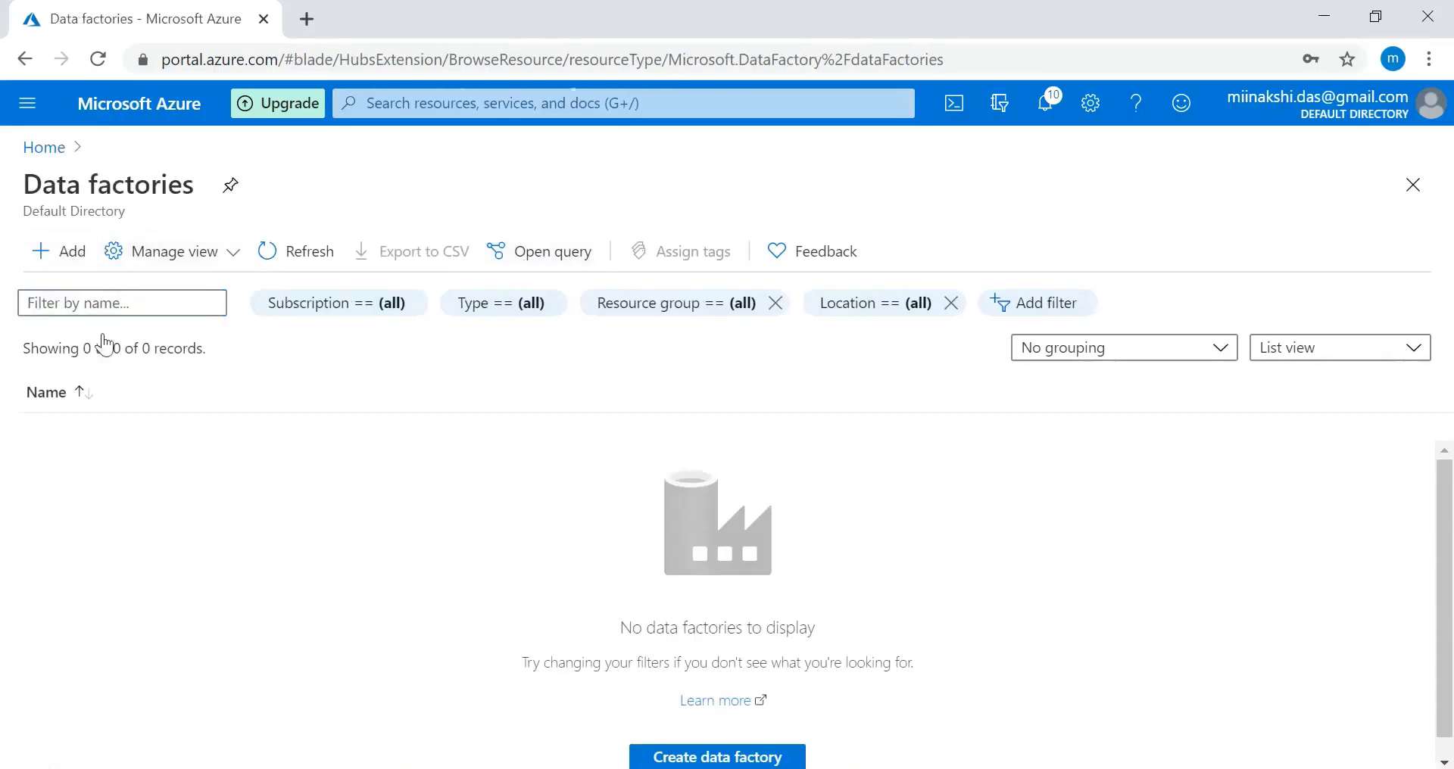
pyautogui.click(63, 266)
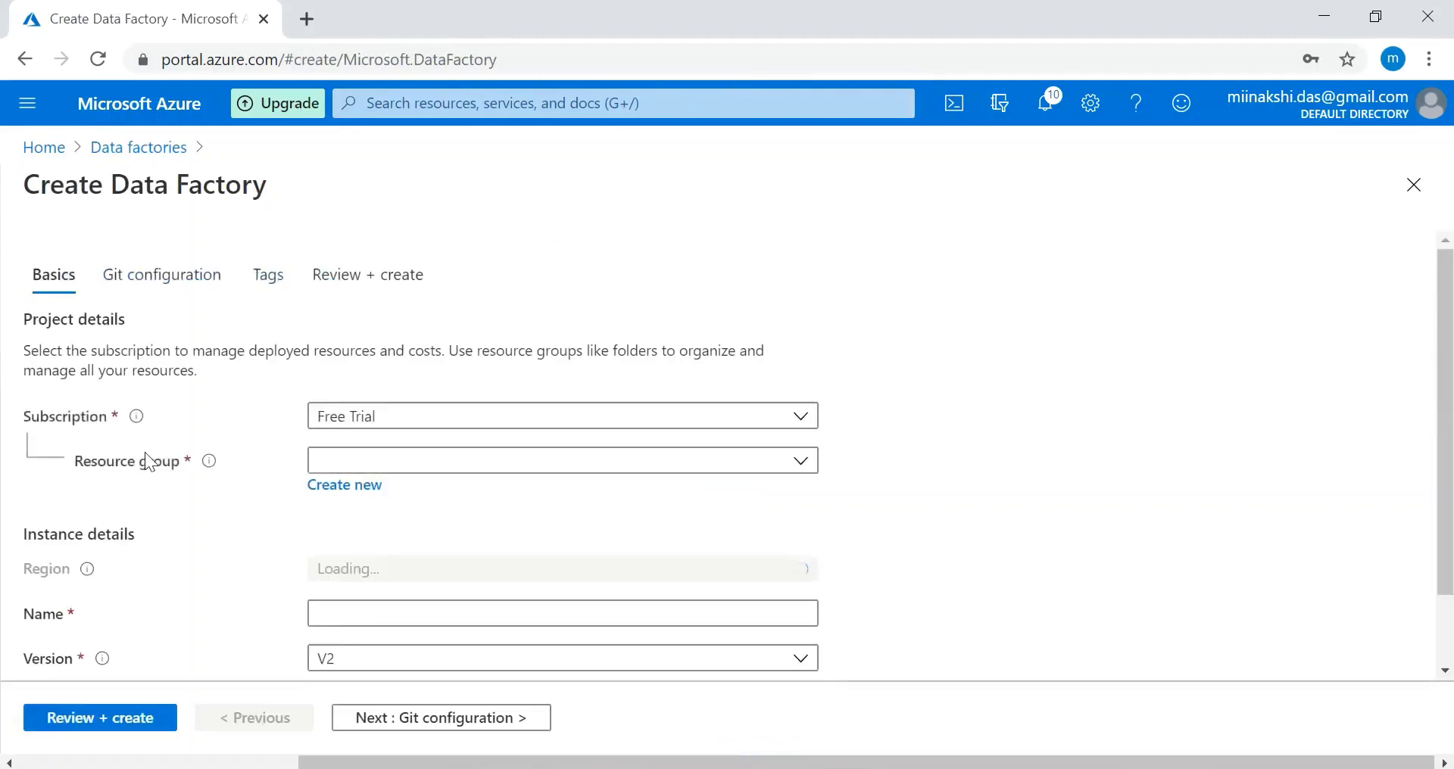
# Step: Select the demopur01 resource group and enter adfdemo28 as the data factory's name
pyautogui.click(353, 462)
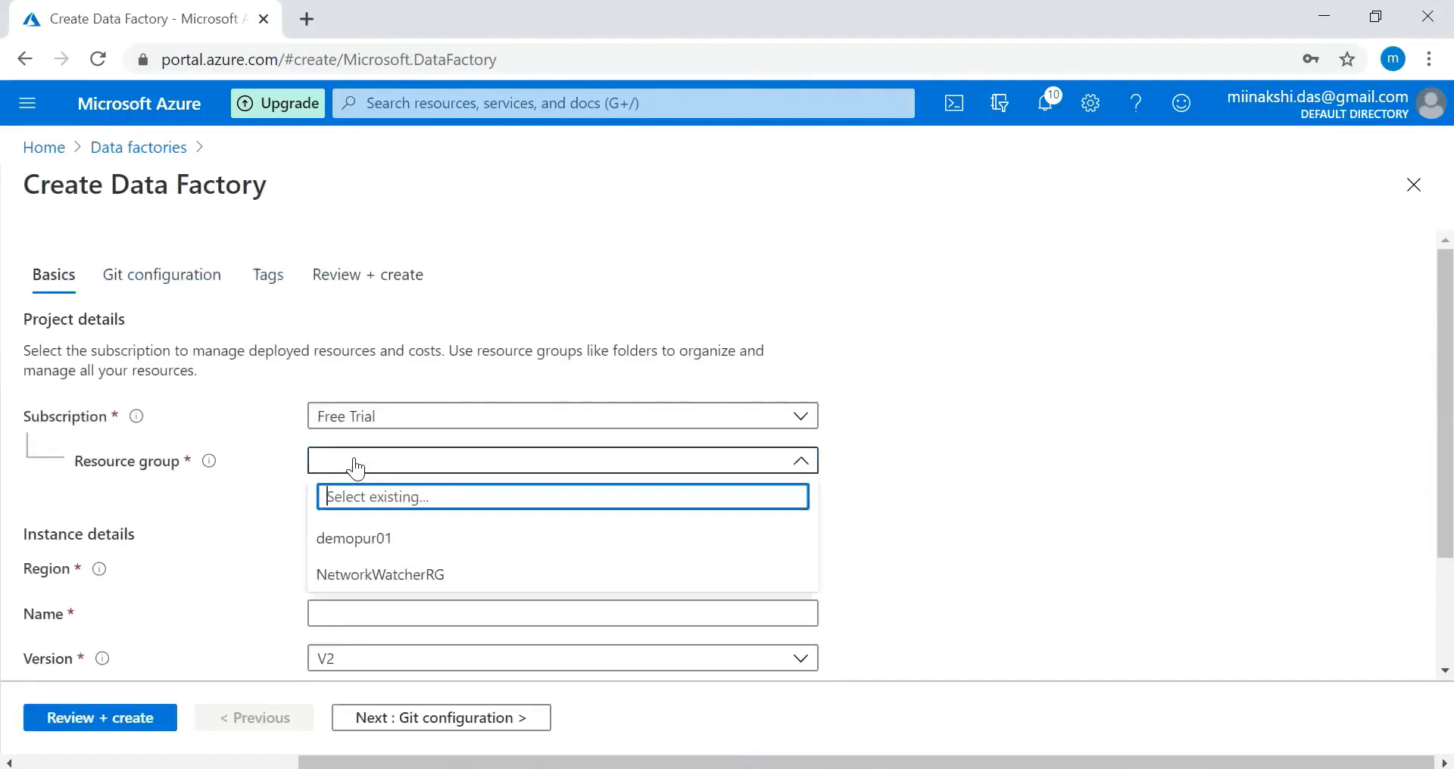
pyautogui.click(396, 546)
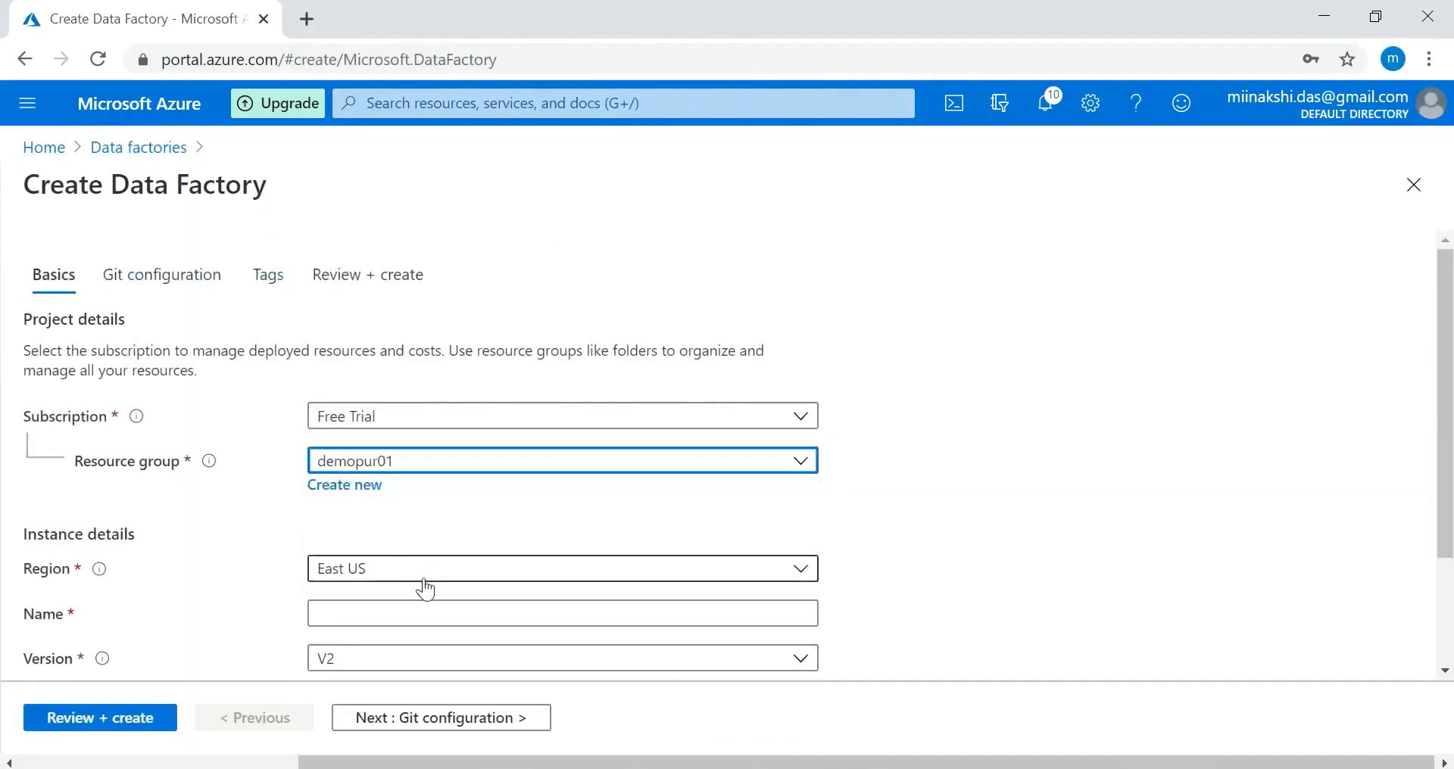
pyautogui.scroll(-2, 630, 634)
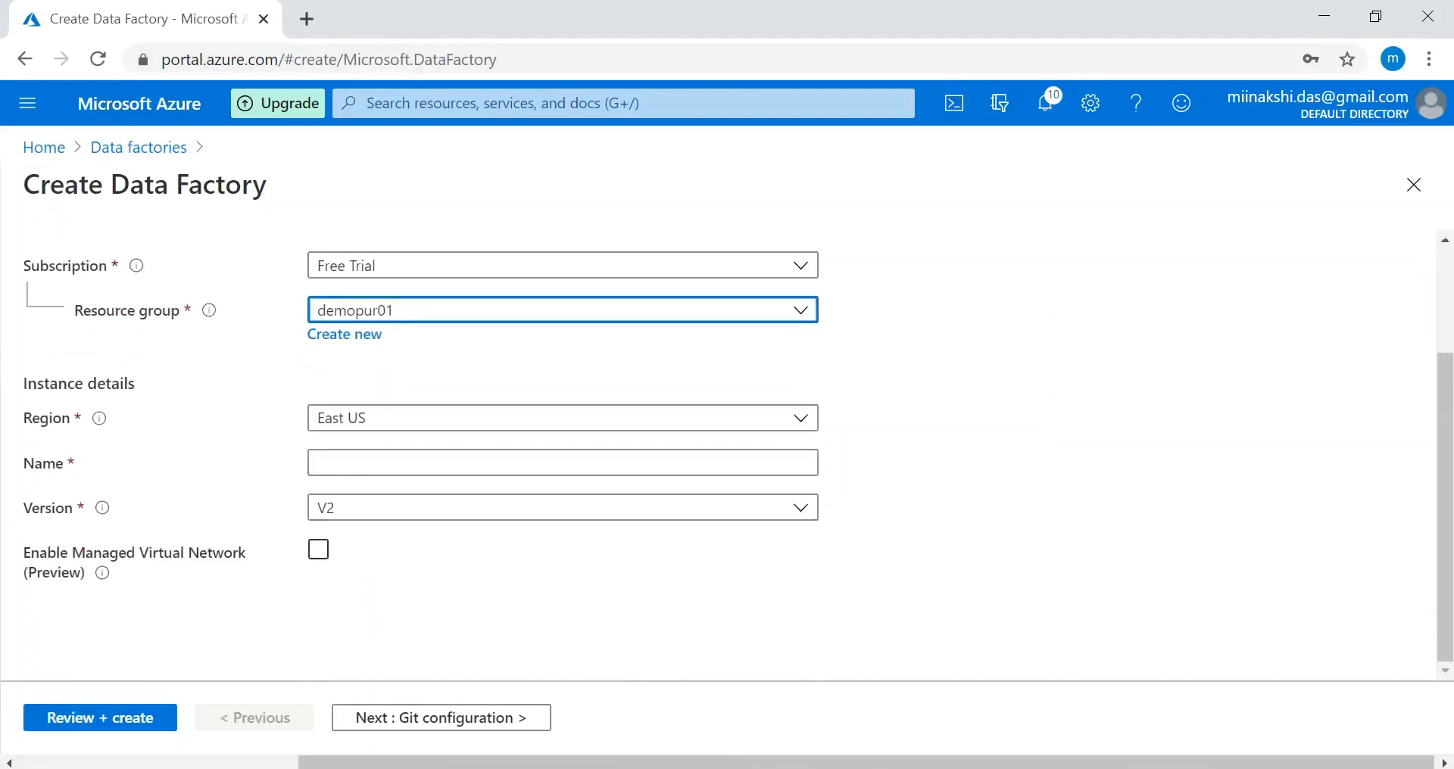
pyautogui.click(440, 464)
pyautogui.write('adf')
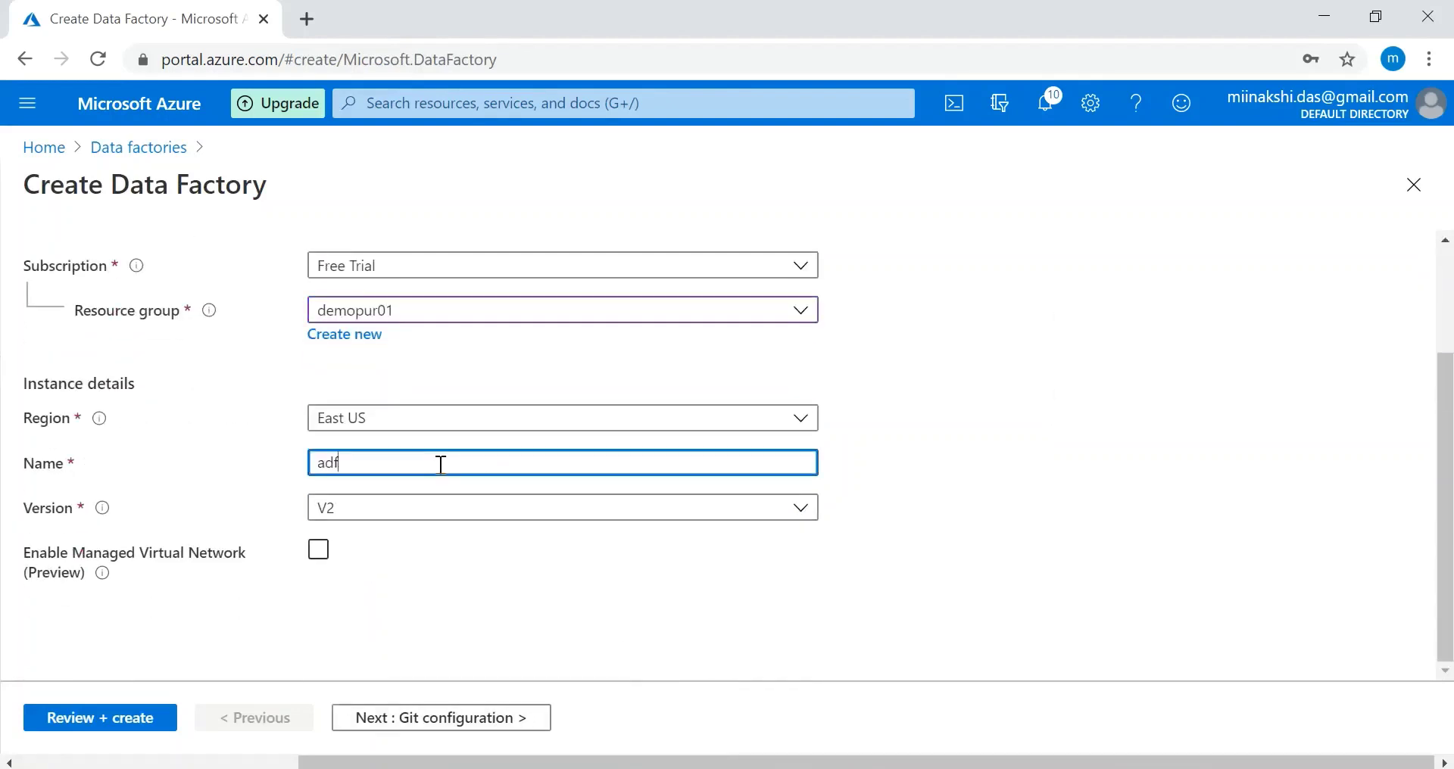
pyautogui.write('demo28')
# Step: Enable Configure Git later for the data factory and advance past the tags to the review page
pyautogui.click(455, 717)
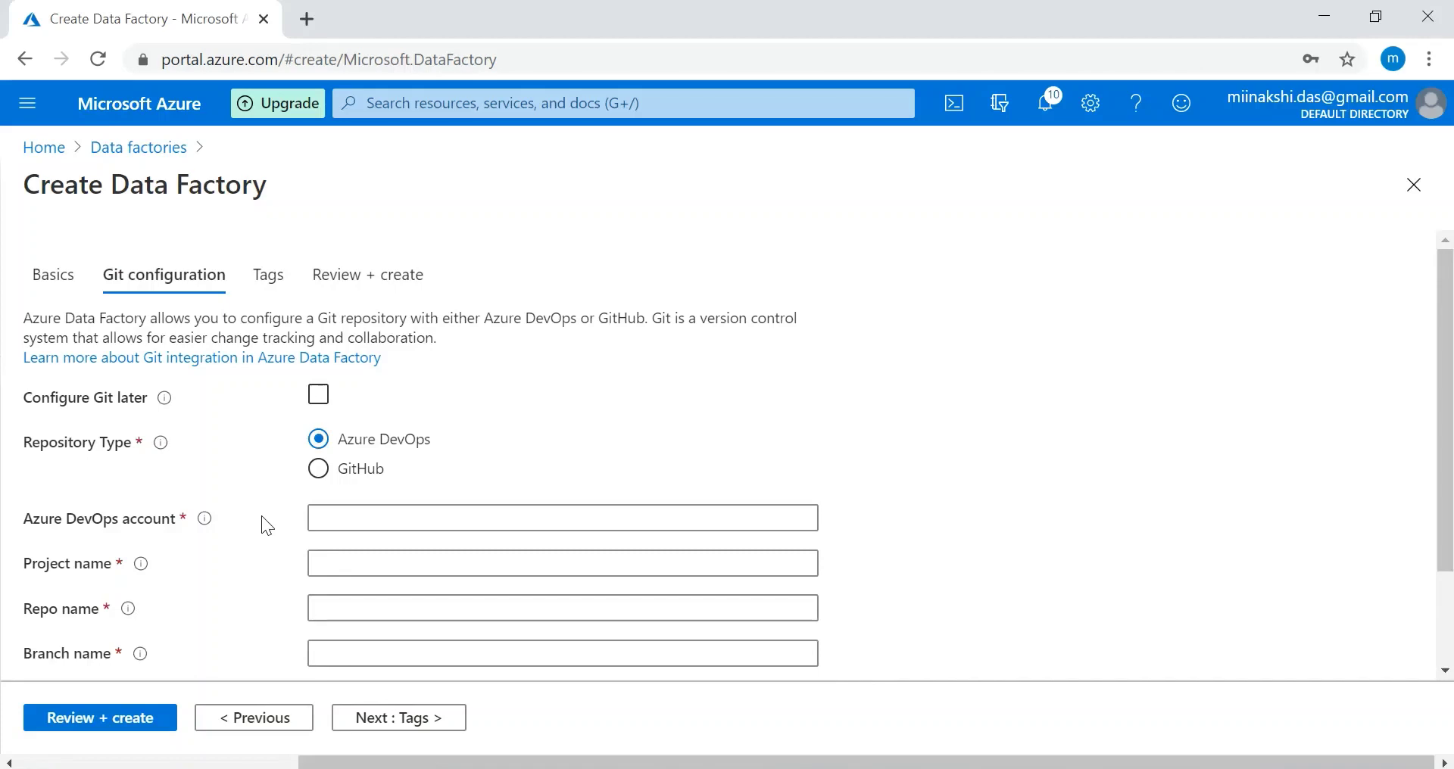
pyautogui.click(319, 394)
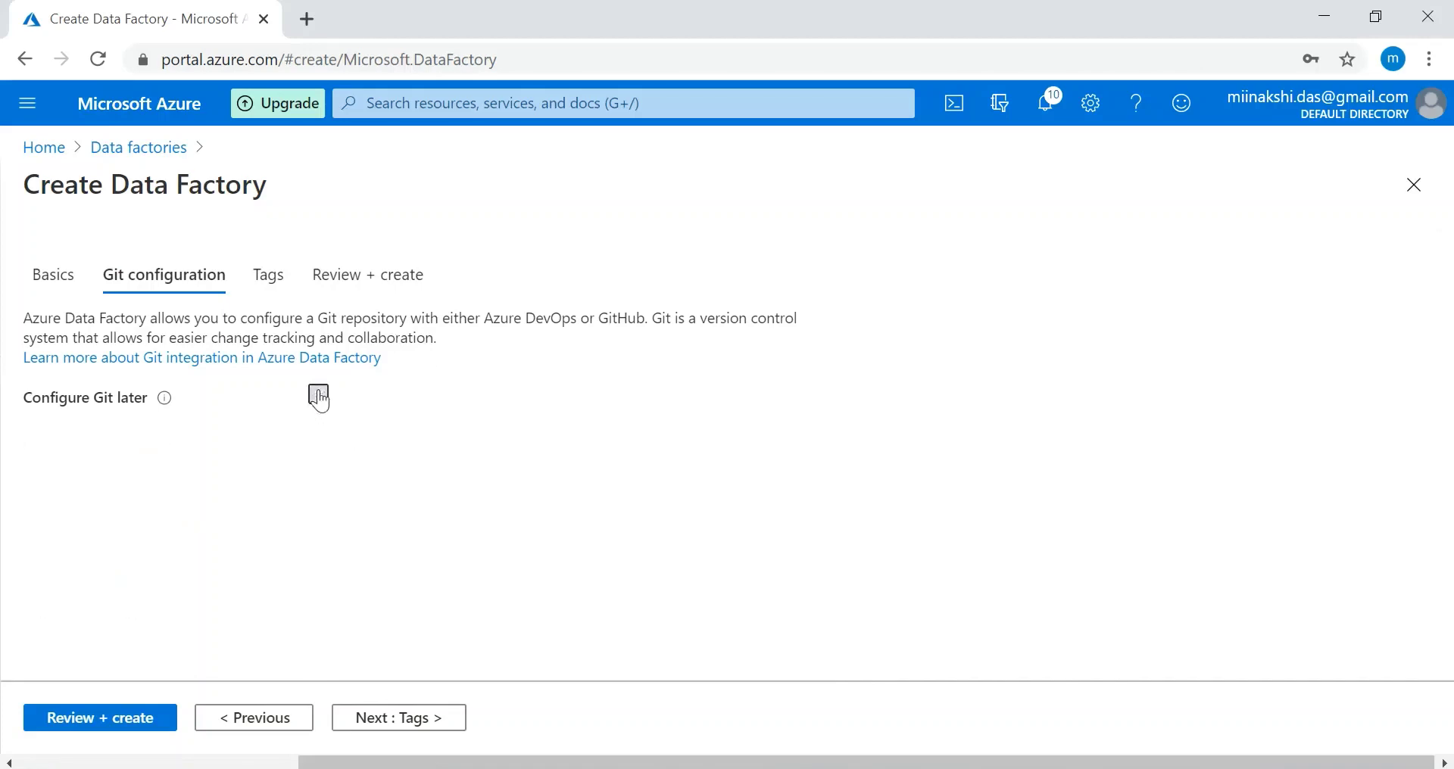
pyautogui.click(394, 733)
pyautogui.click(393, 733)
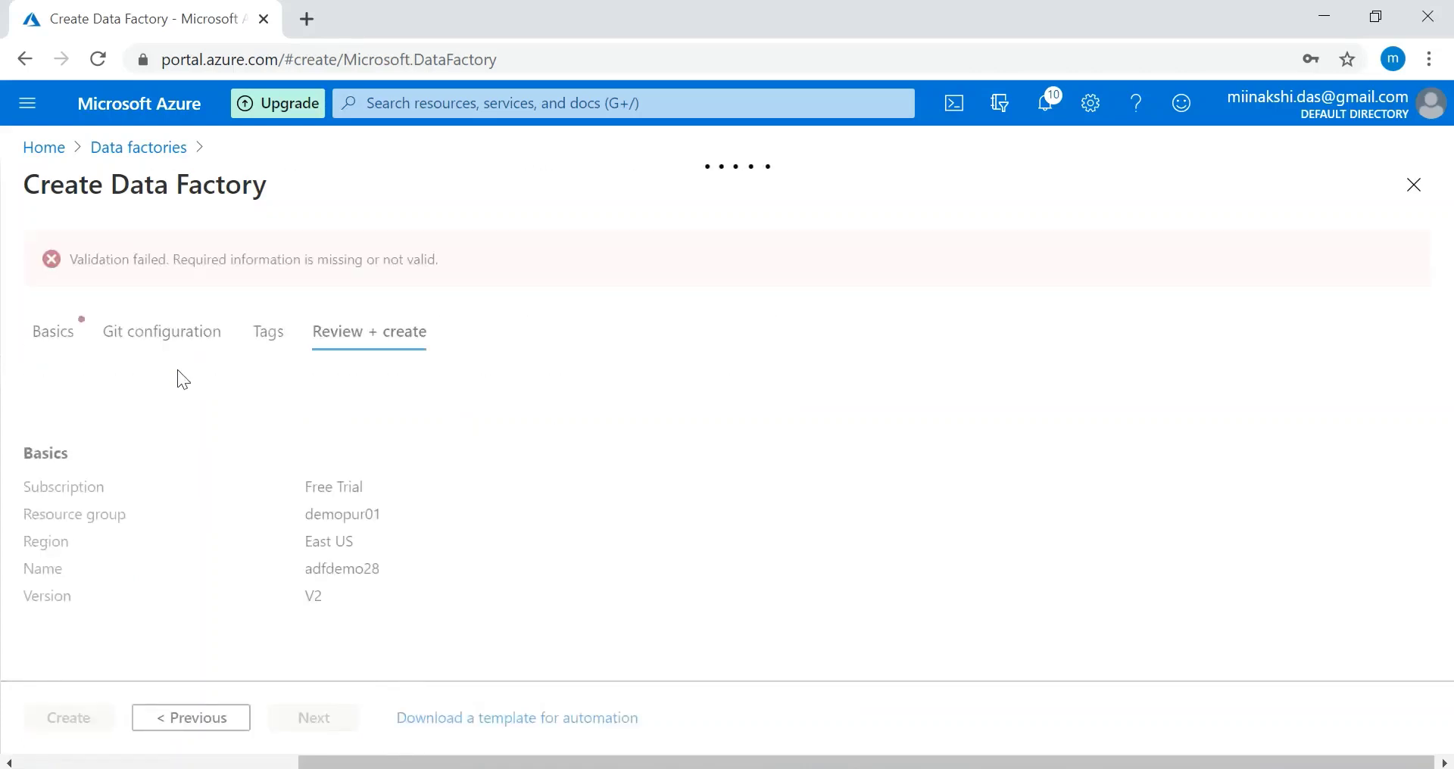
# Step: Return to the data factory's basic settings and change its name to adfdem28
pyautogui.click(62, 351)
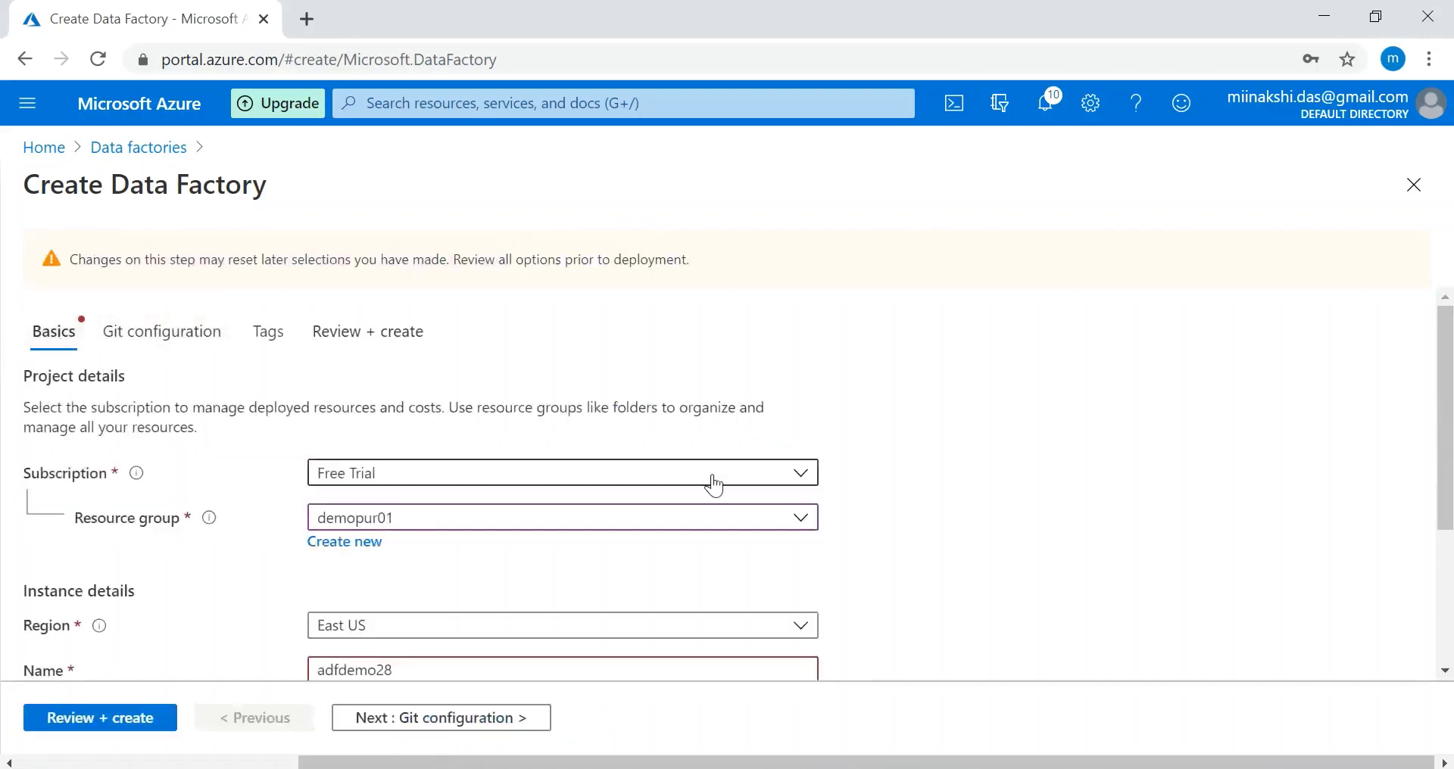
pyautogui.scroll(-3, 1015, 483)
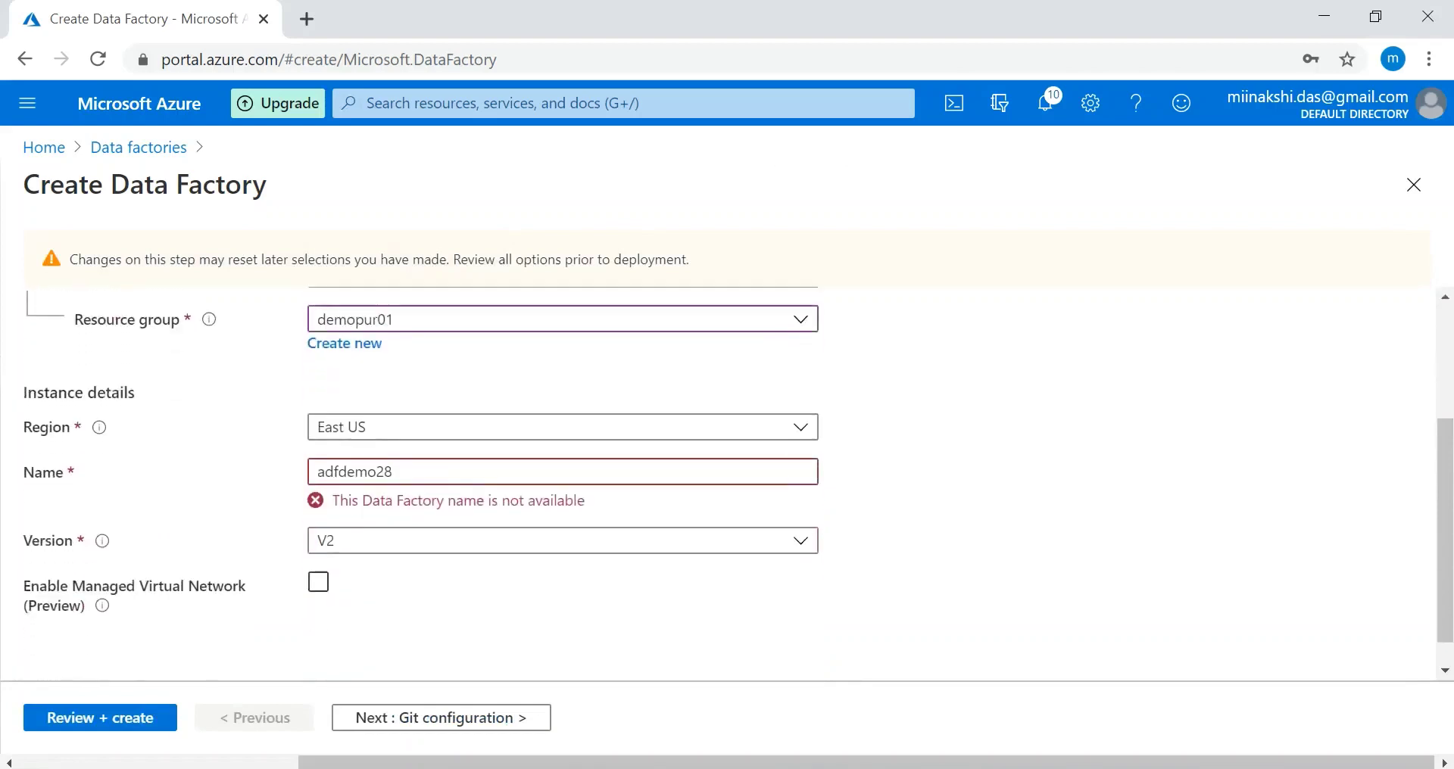
pyautogui.click(421, 439)
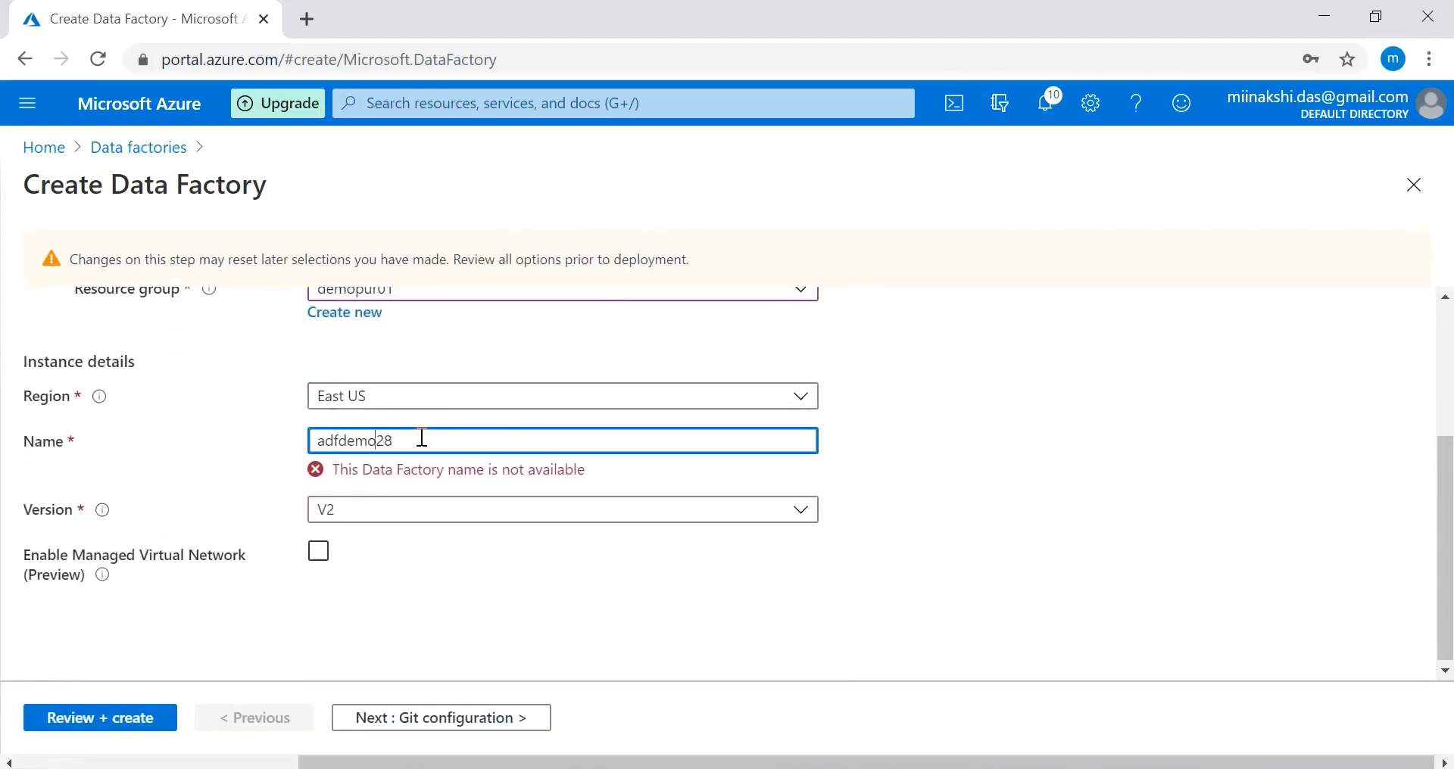
pyautogui.press('BackSpace')
pyautogui.click(472, 588)
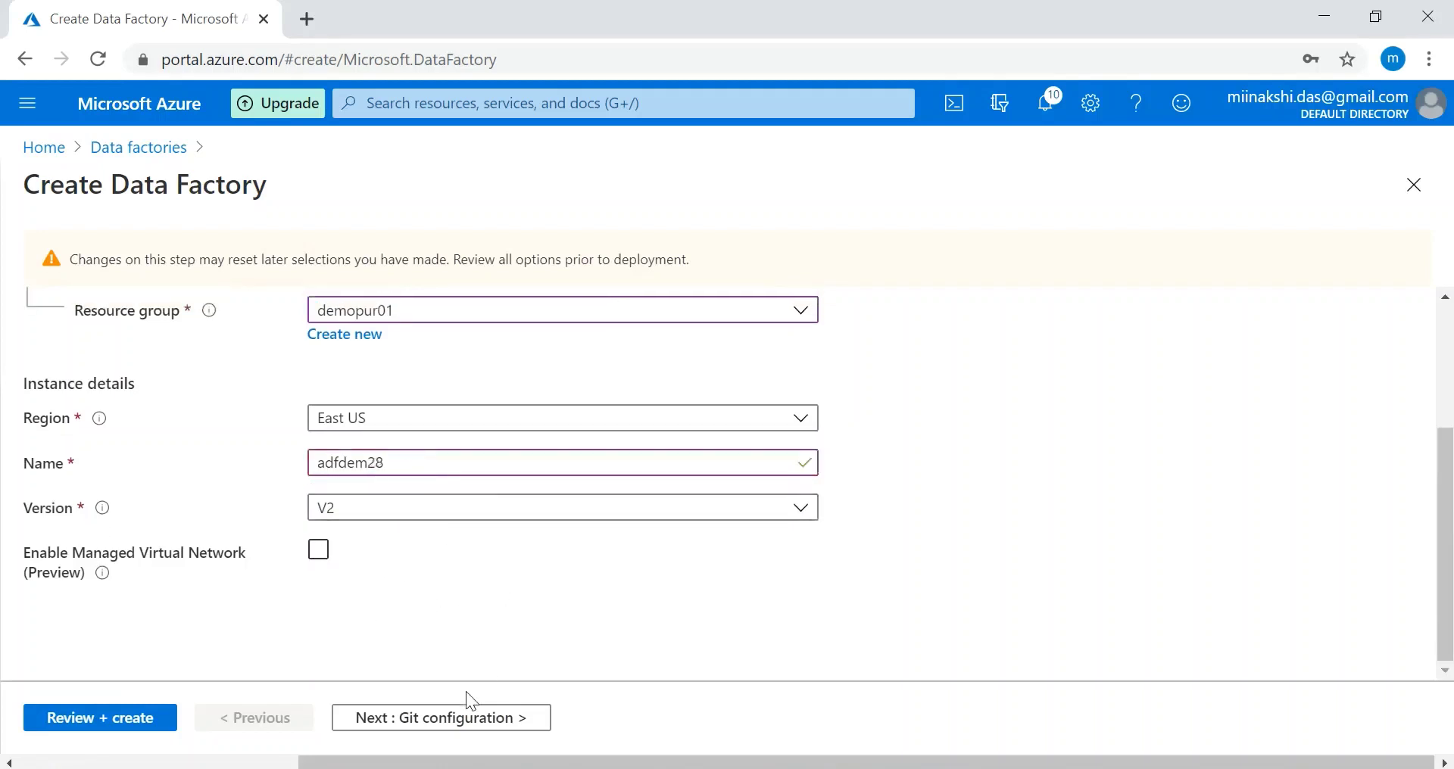
# Step: Advance through the Git and tag settings to the review page and create the data factory
pyautogui.click(425, 726)
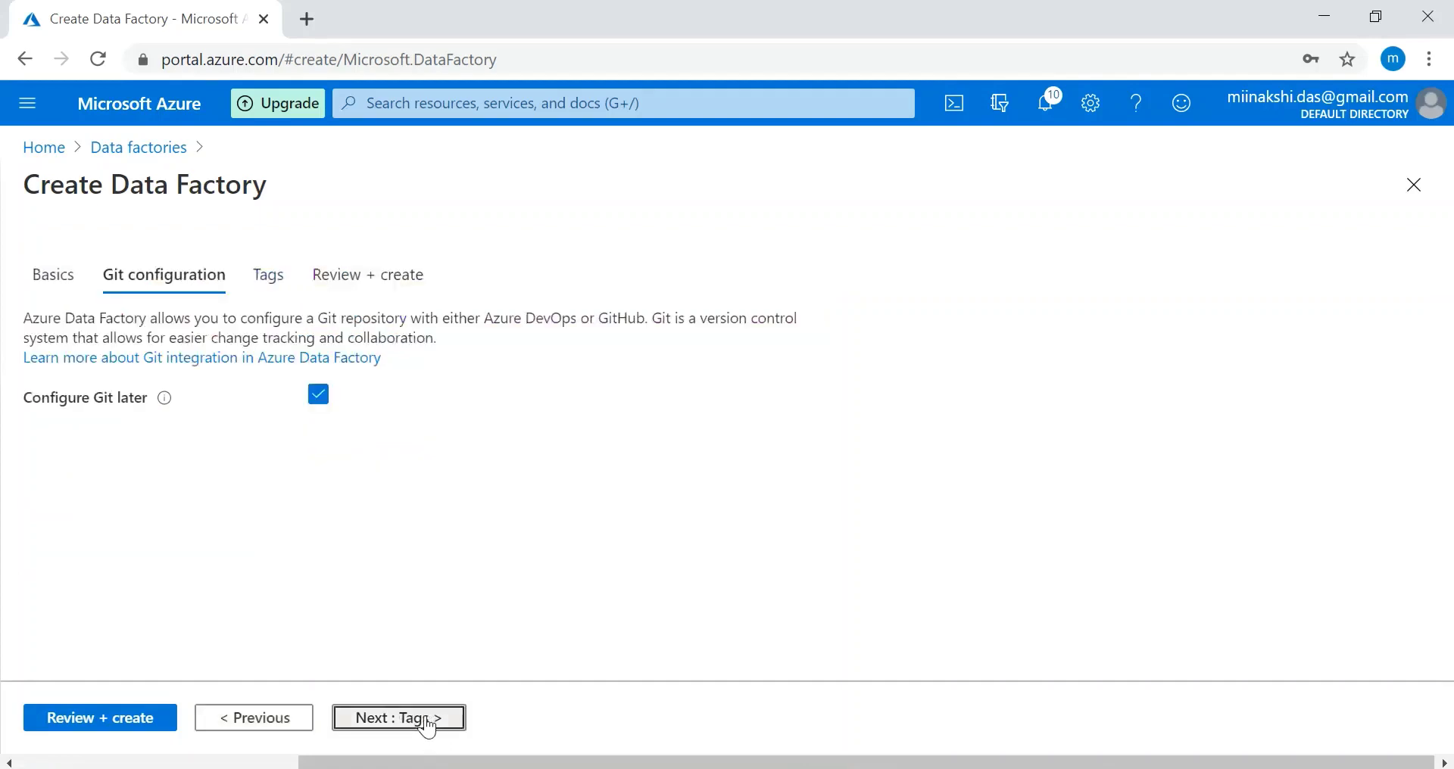
pyautogui.click(428, 726)
pyautogui.click(428, 723)
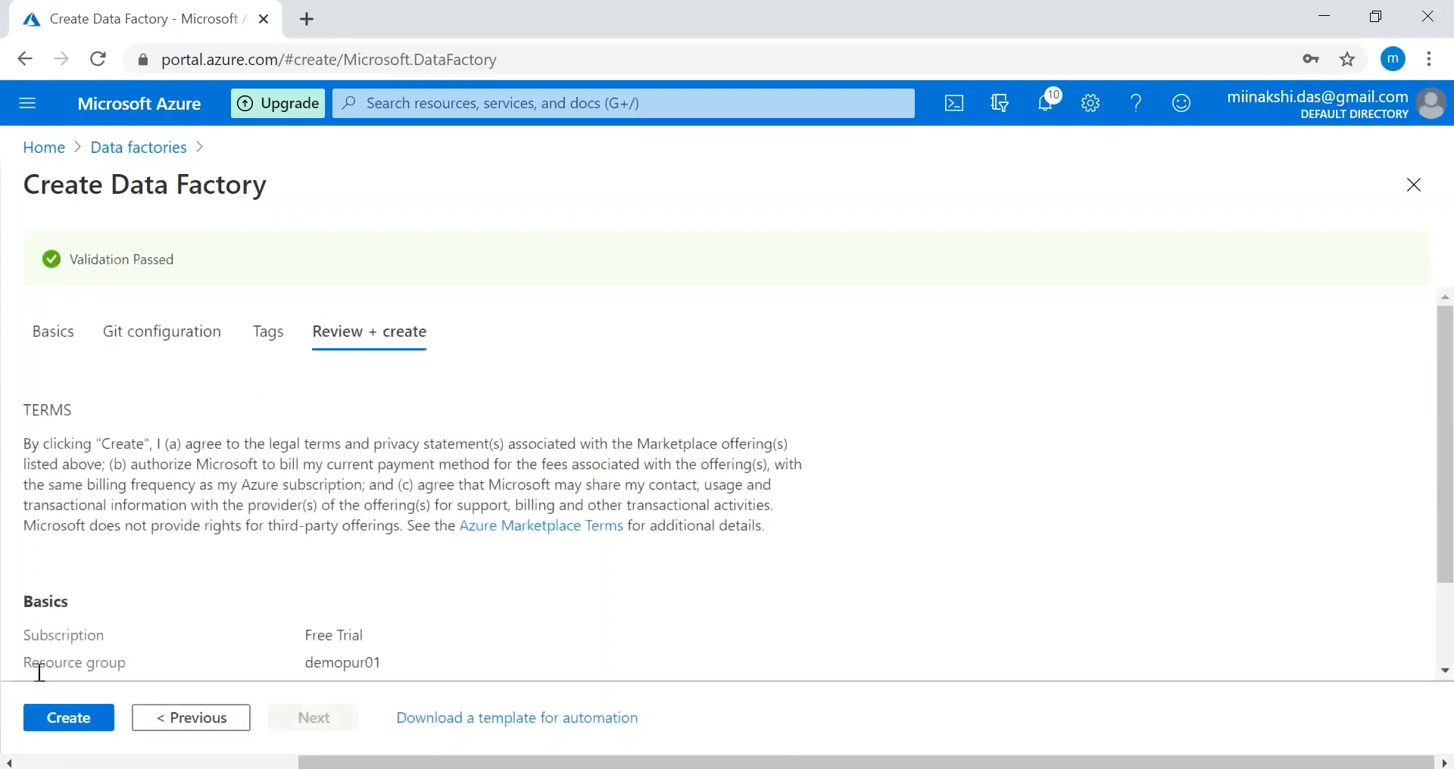
pyautogui.click(64, 720)
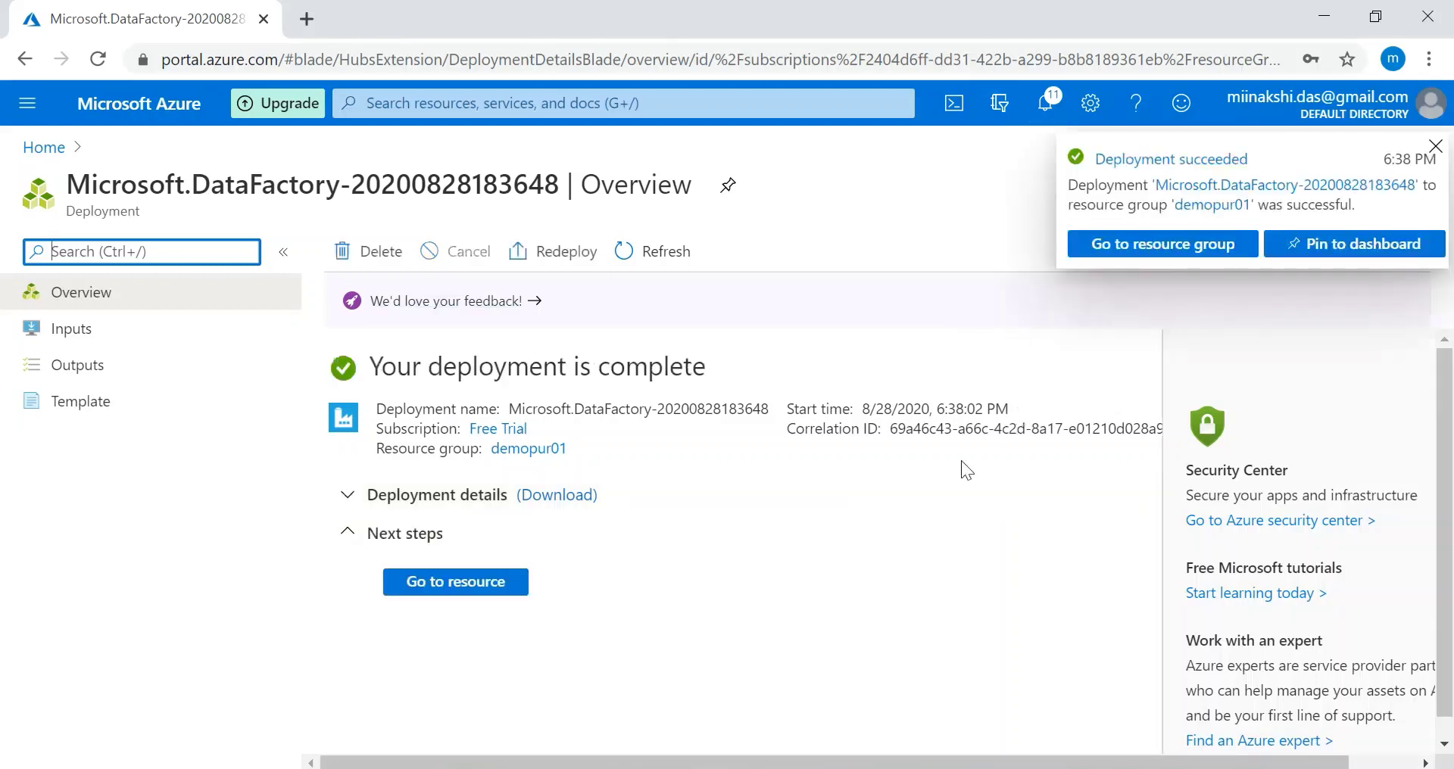
# Step: Check the demopur01 resource group and the Data factories service for the new data factory
pyautogui.click(1174, 257)
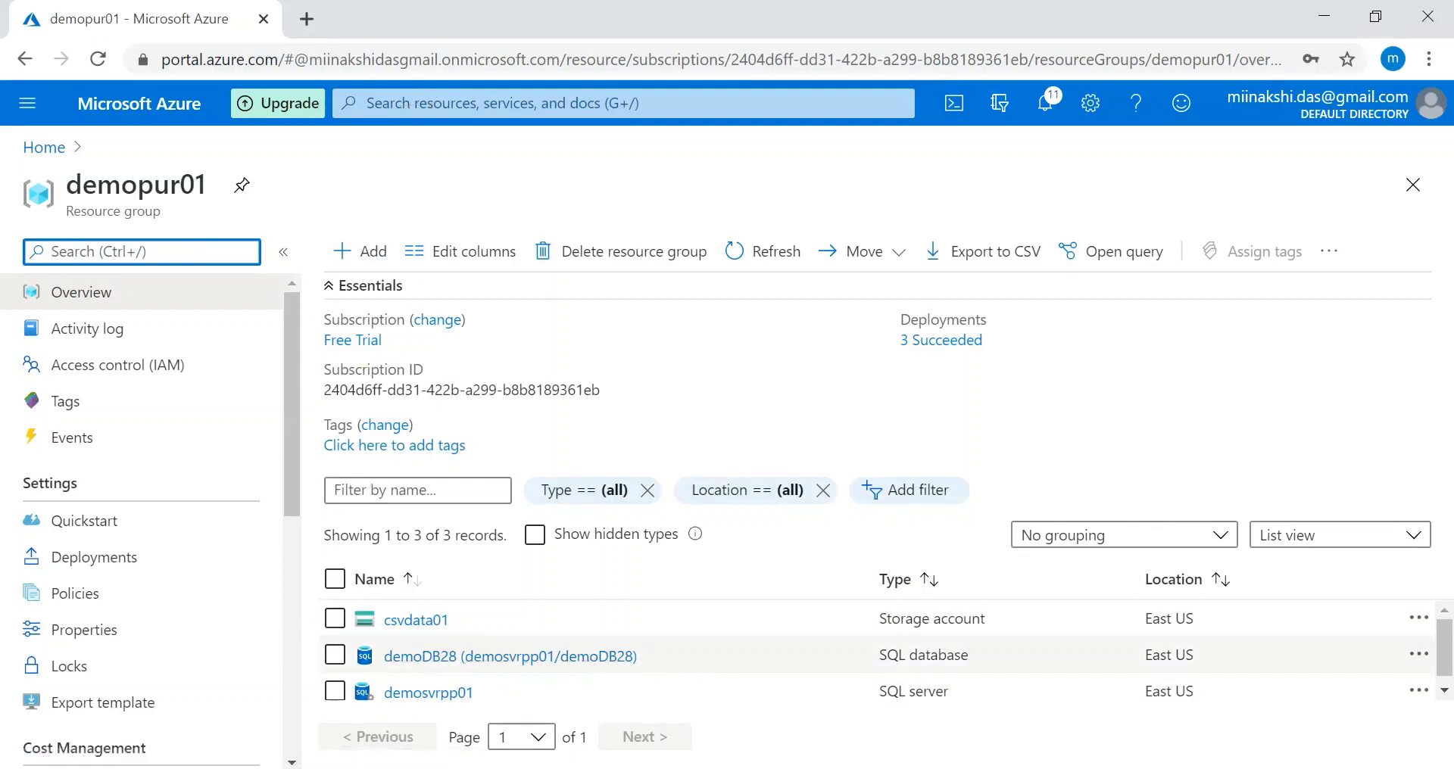
pyautogui.click(568, 103)
pyautogui.write('da')
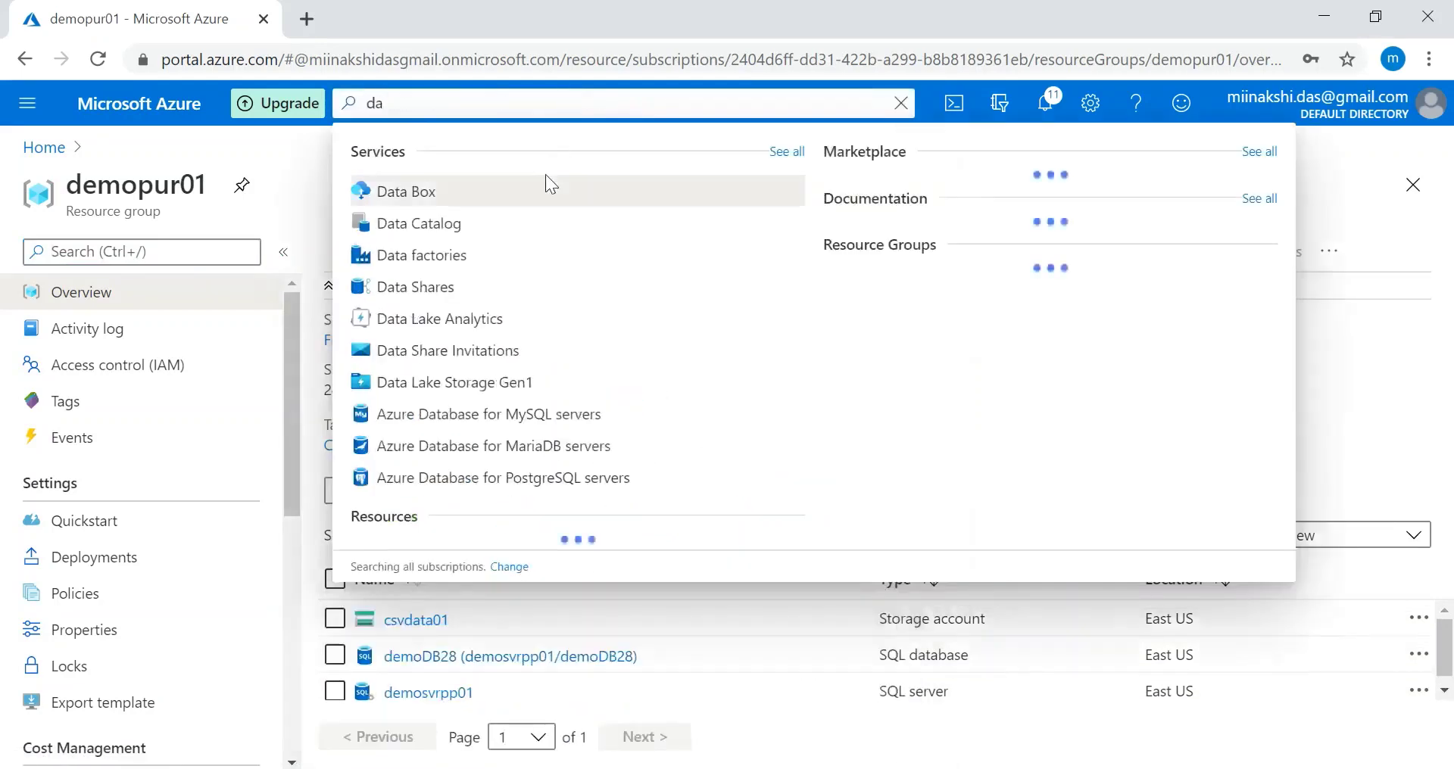
pyautogui.click(553, 261)
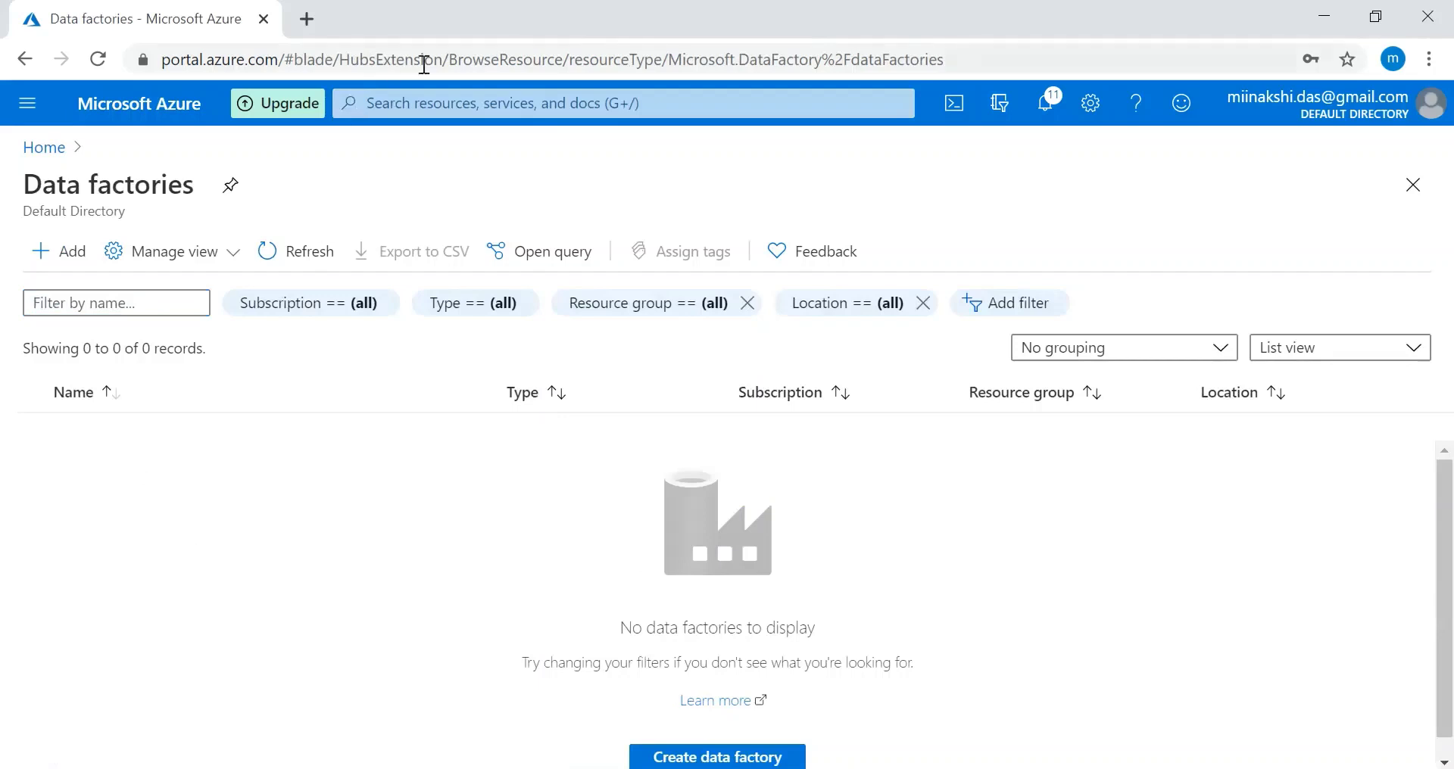
pyautogui.click(439, 106)
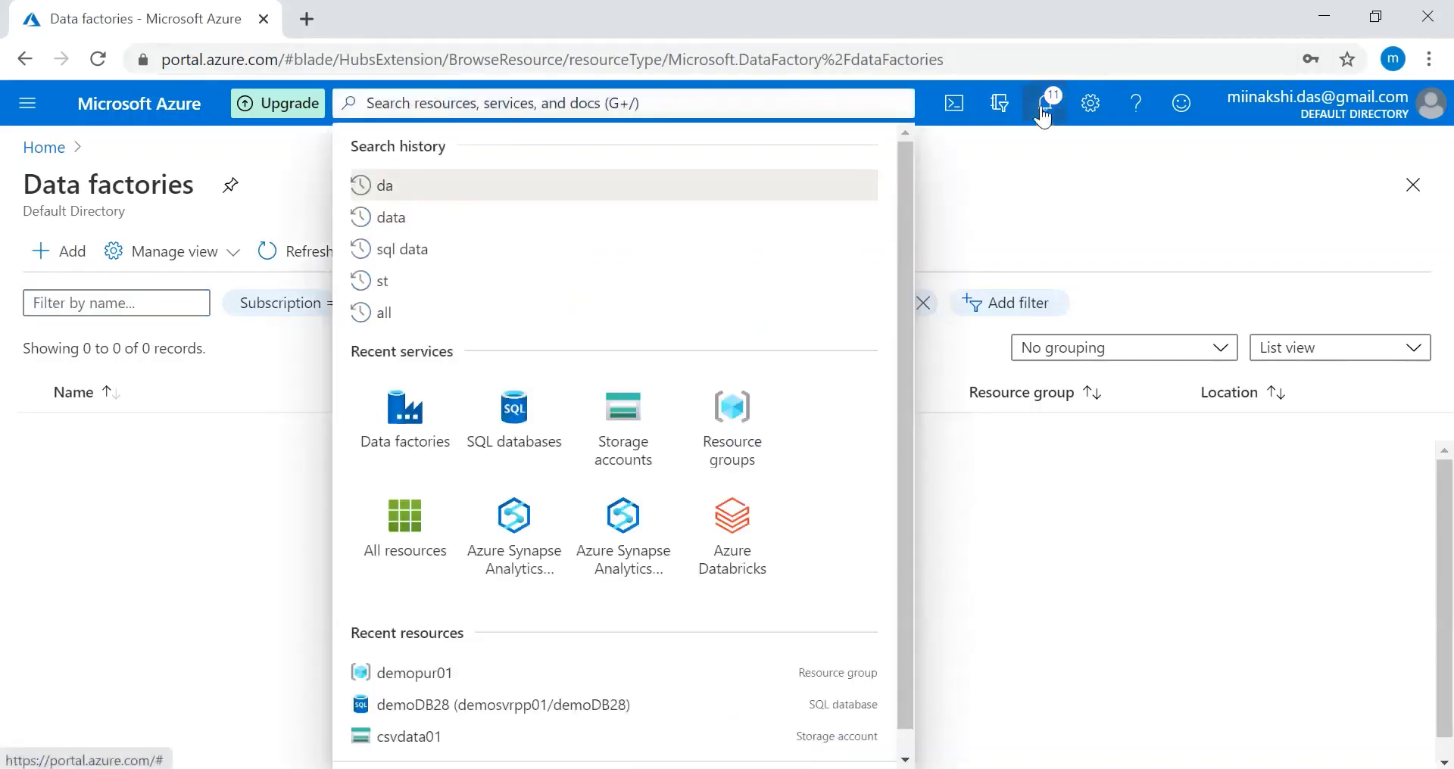
# Step: Open the adfdem28 data factory through the deployment notification's resource group and launch Author & Monitor
pyautogui.click(1053, 113)
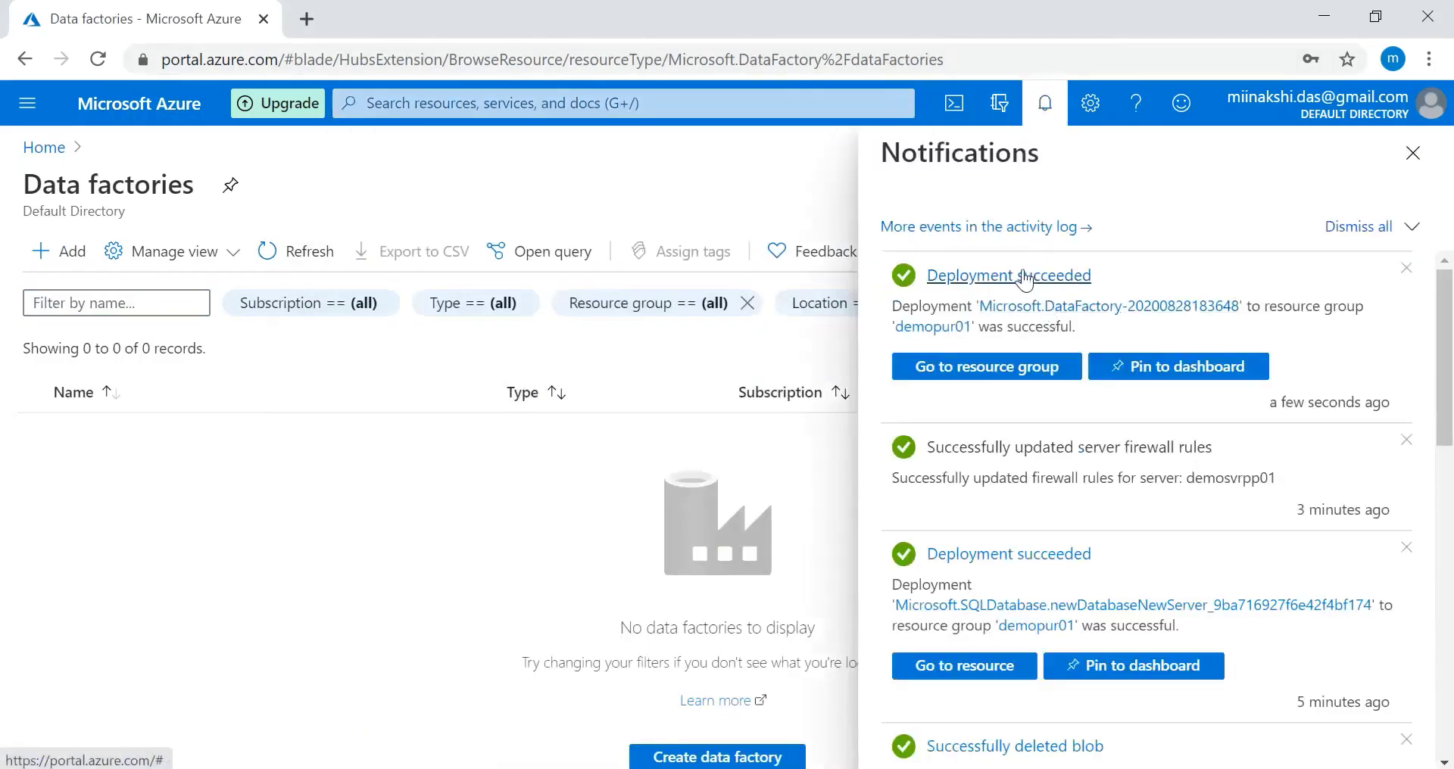
pyautogui.click(1023, 368)
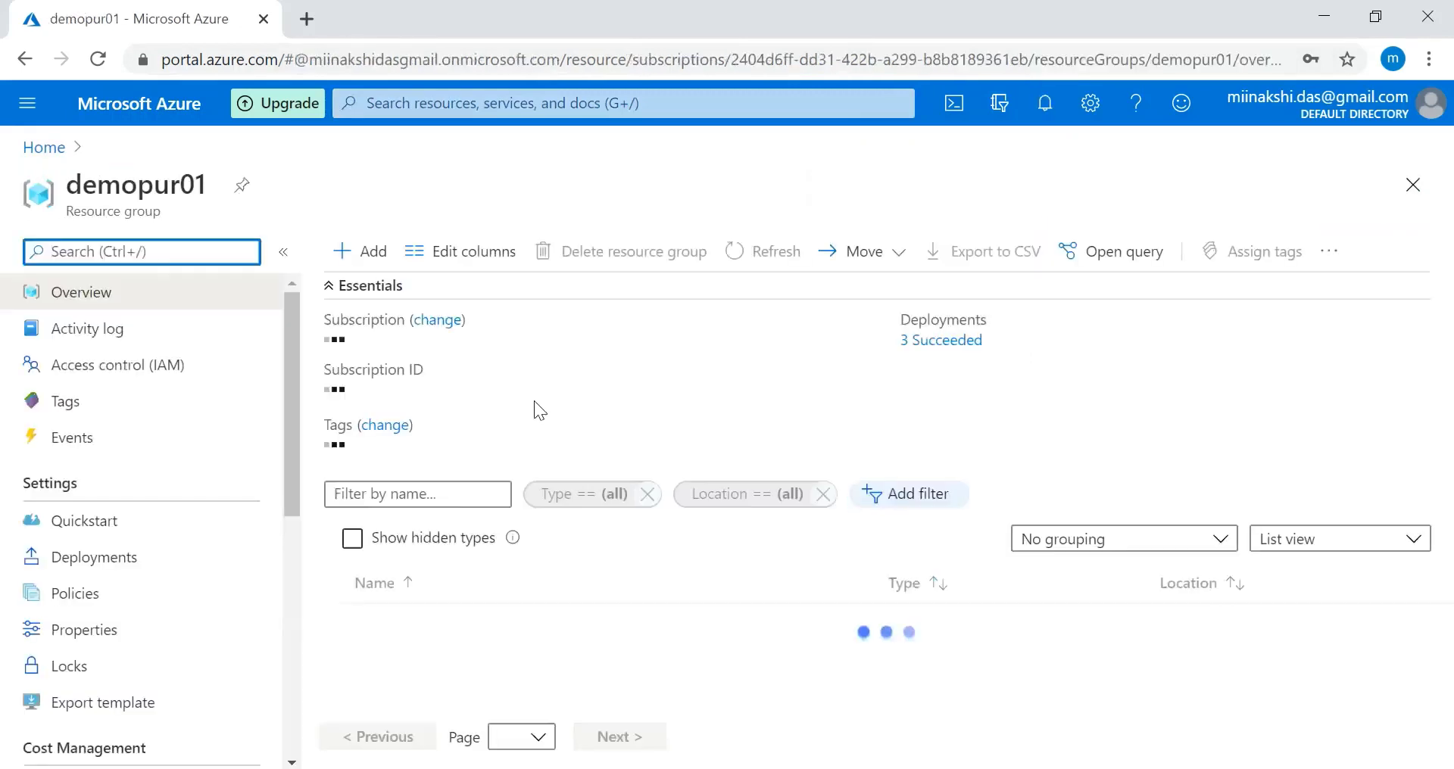
pyautogui.click(433, 619)
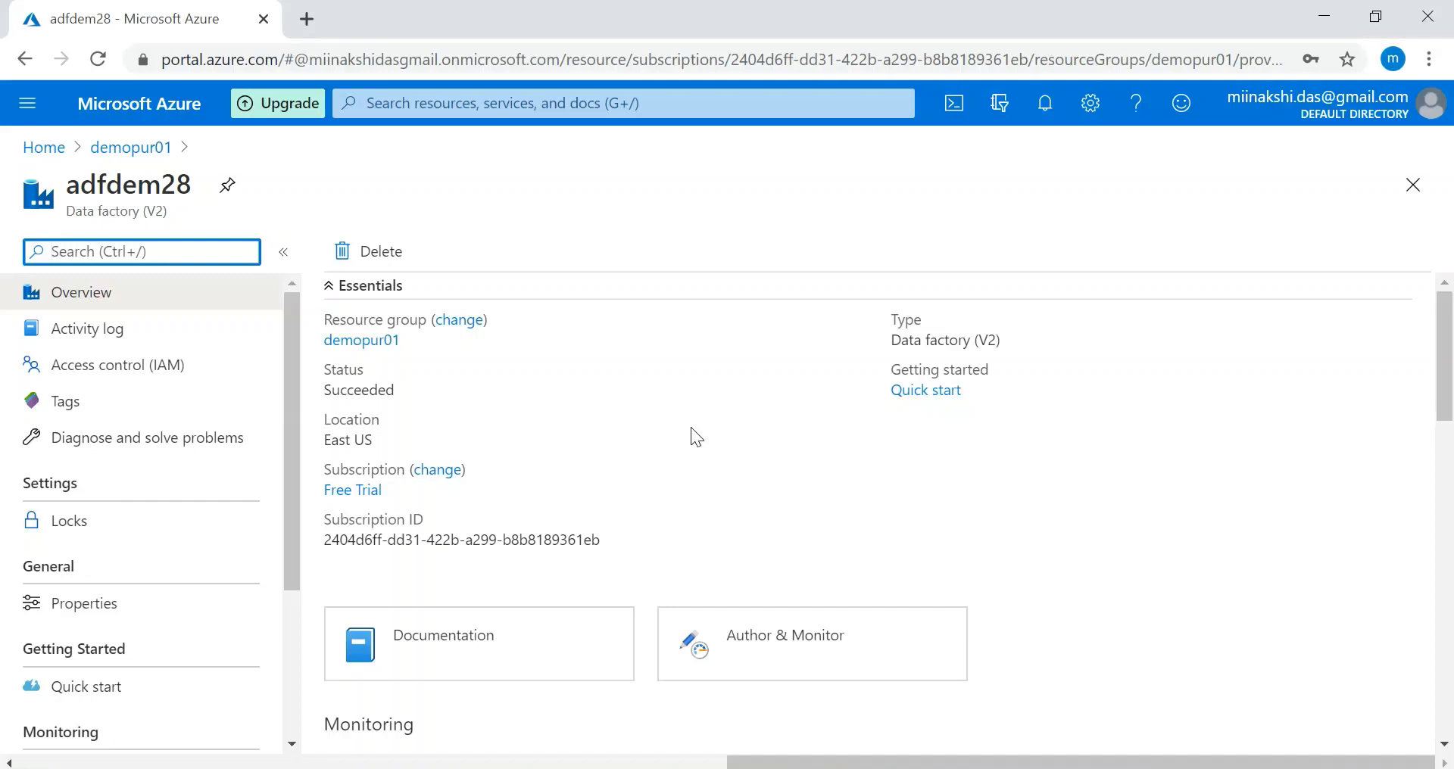
pyautogui.click(774, 670)
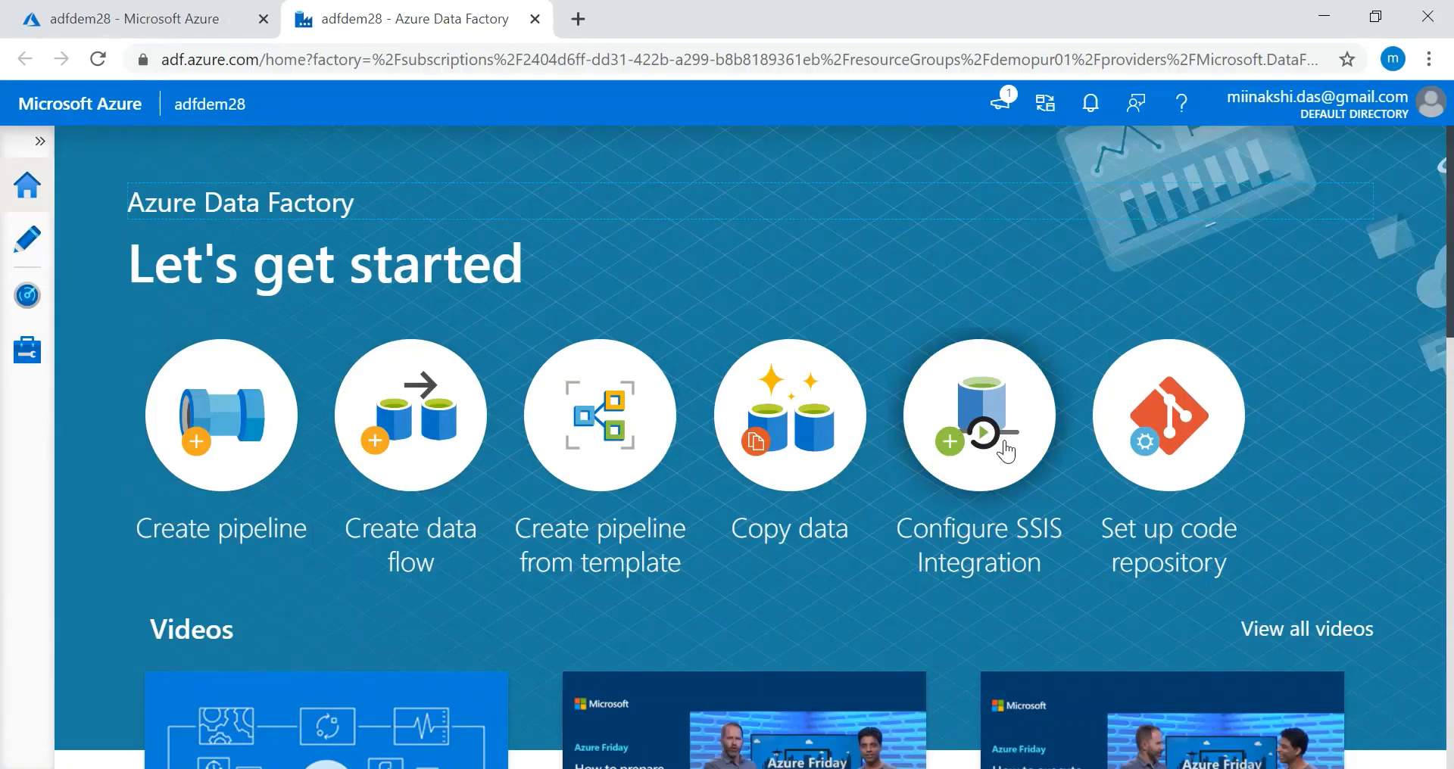
# Step: Start a Copy Data task named CopyPipeline_demo28 with the description "demo purpose"
pyautogui.click(833, 431)
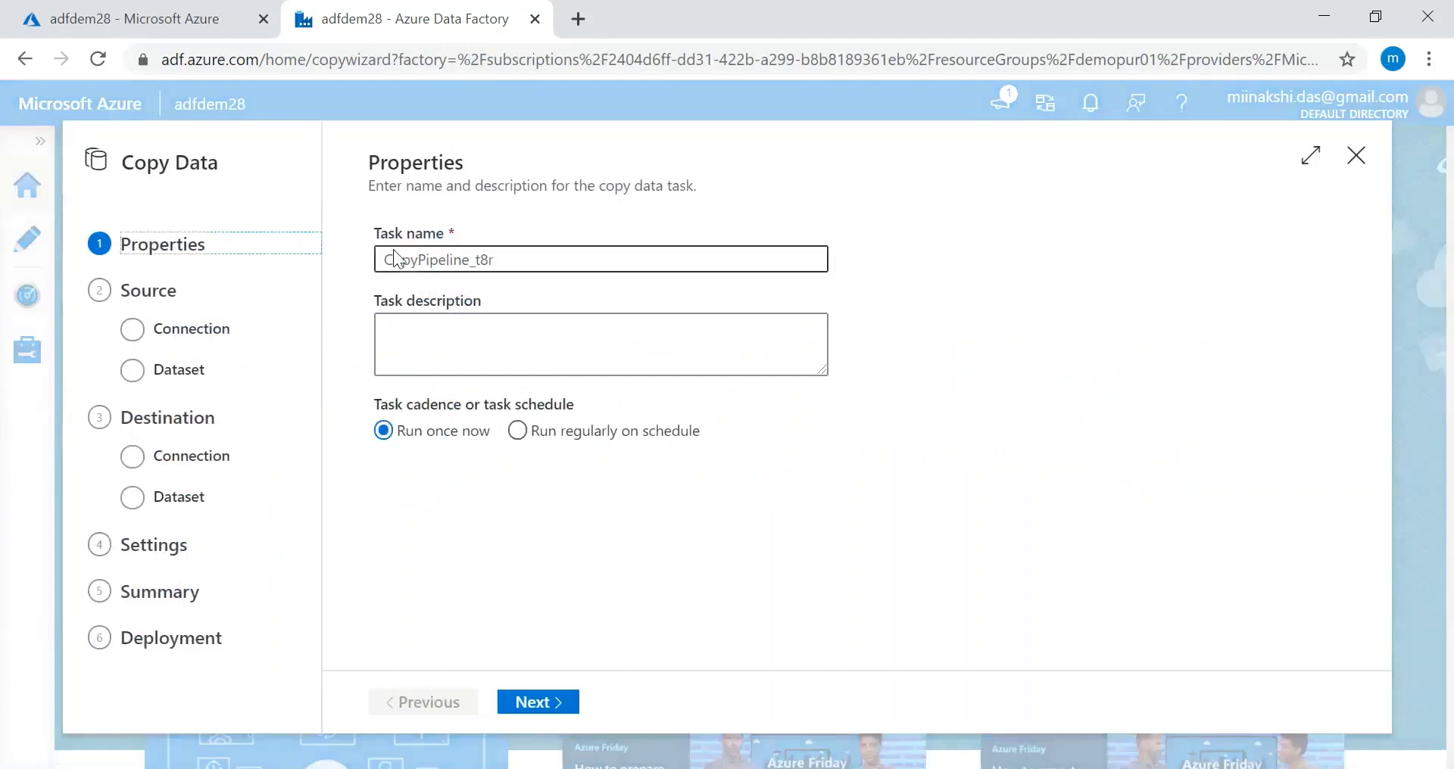
pyautogui.click(542, 265)
pyautogui.press('BackSpace')
pyautogui.press('BackSpace')
pyautogui.press('BackSpace')
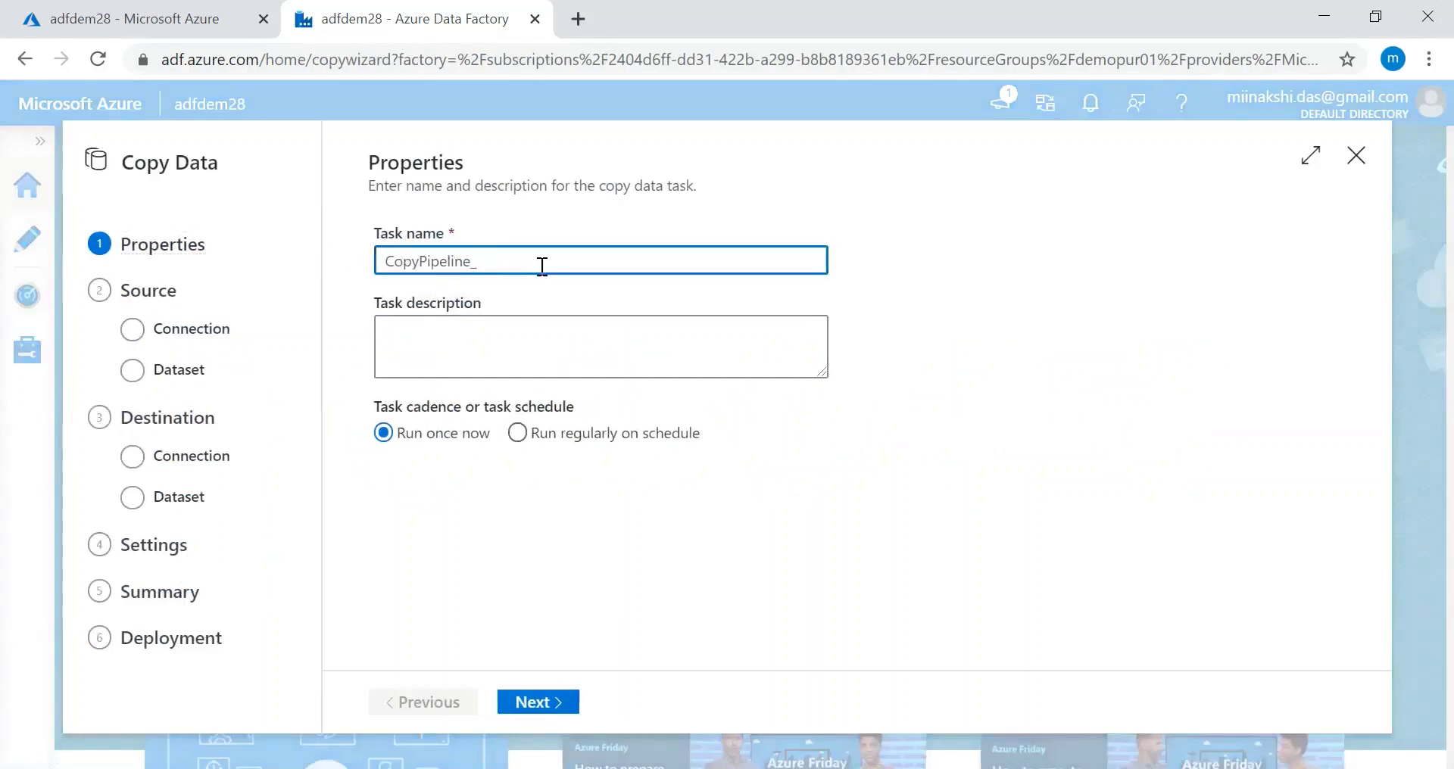
pyautogui.write('demo28')
pyautogui.click(515, 358)
pyautogui.write('demo purpose')
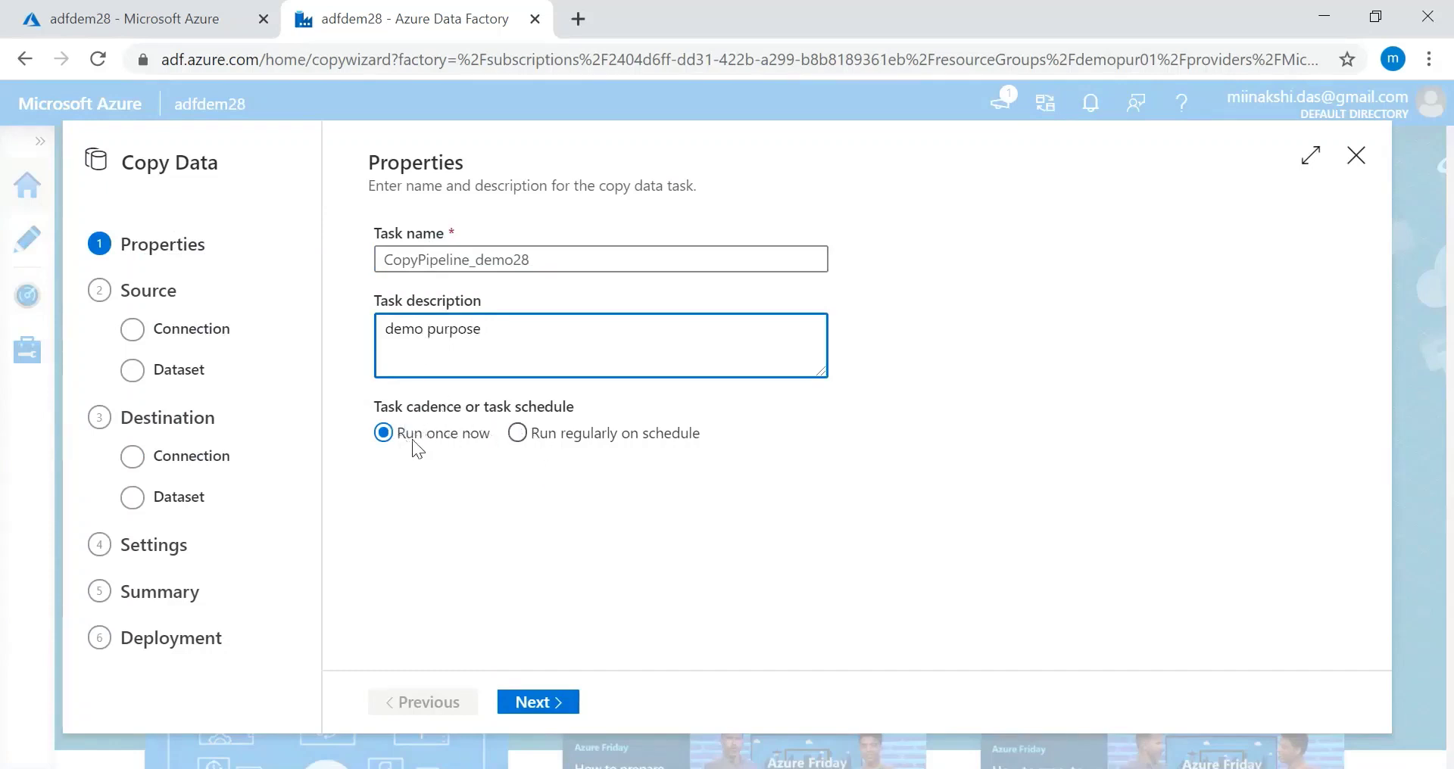
# Step: Examine the trigger options for running the copy task regularly on schedule, and restore the cadence to Run once now
pyautogui.click(524, 437)
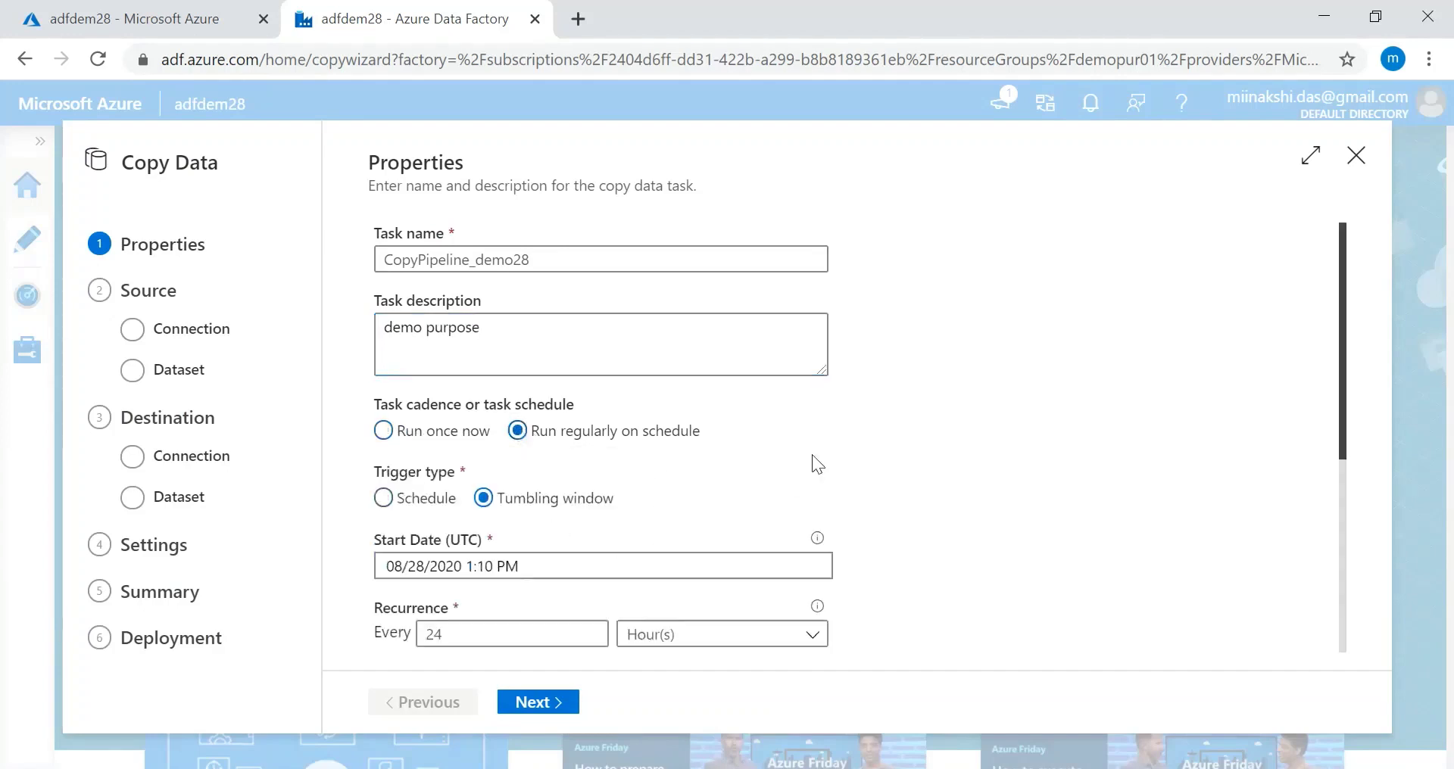
pyautogui.scroll(-3, 812, 454)
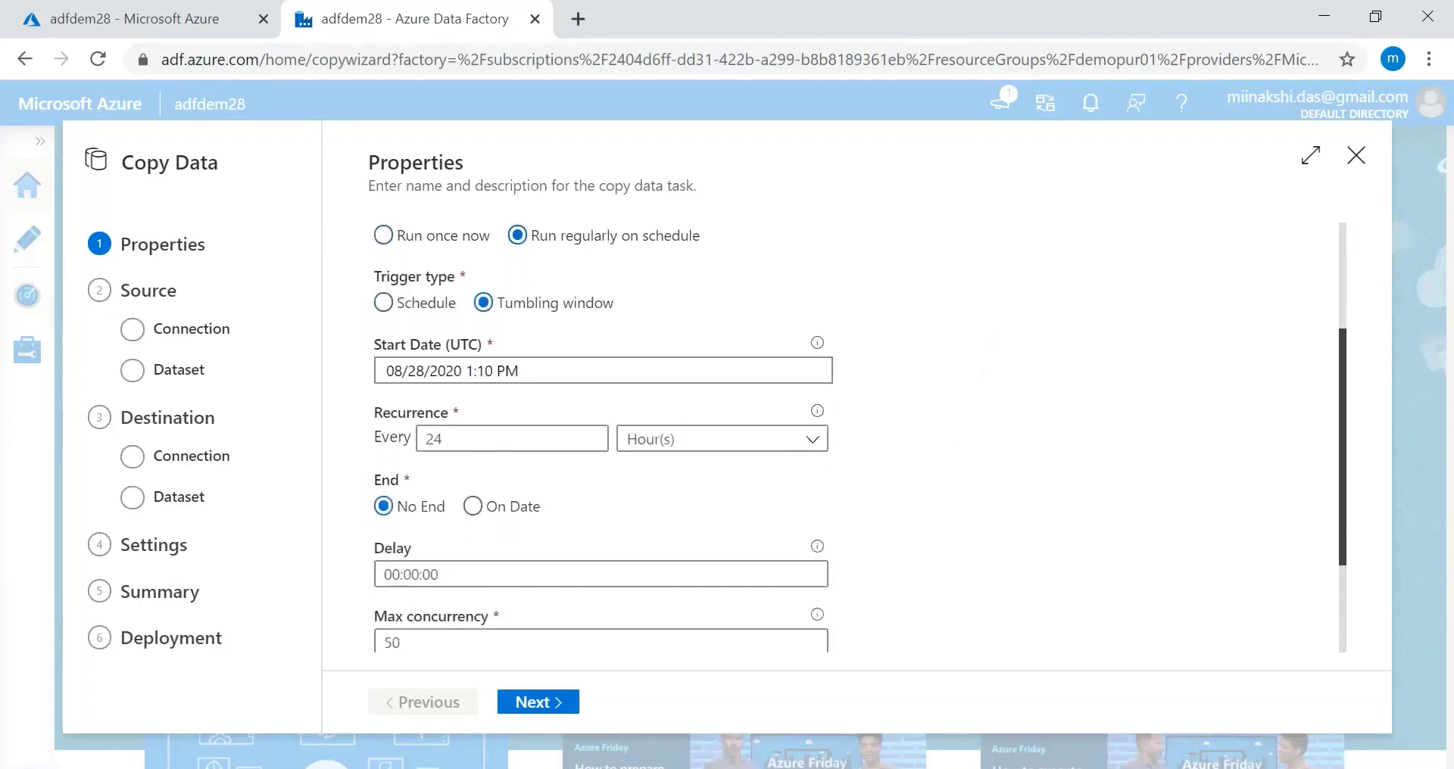
pyautogui.scroll(-2, 811, 454)
pyautogui.scroll(5, 811, 454)
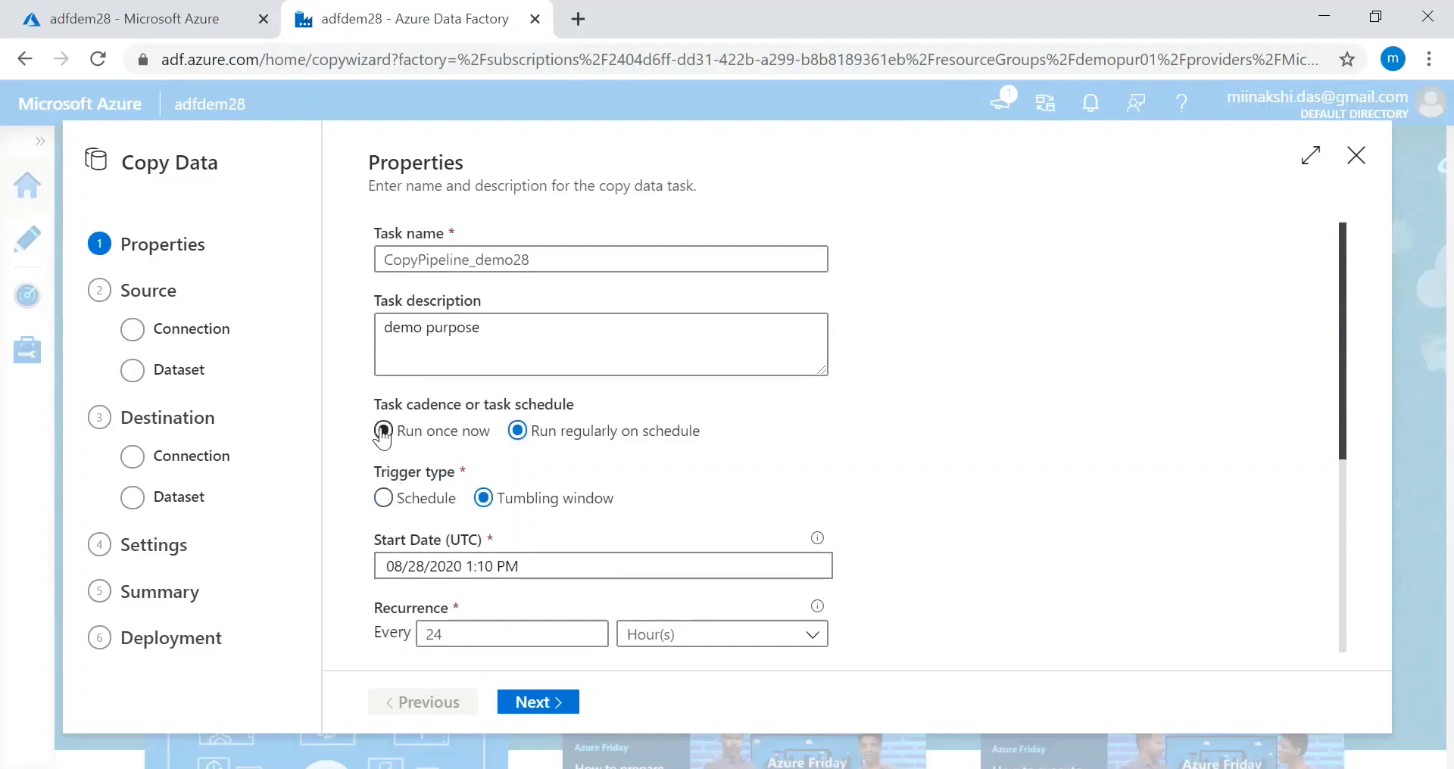
pyautogui.click(383, 432)
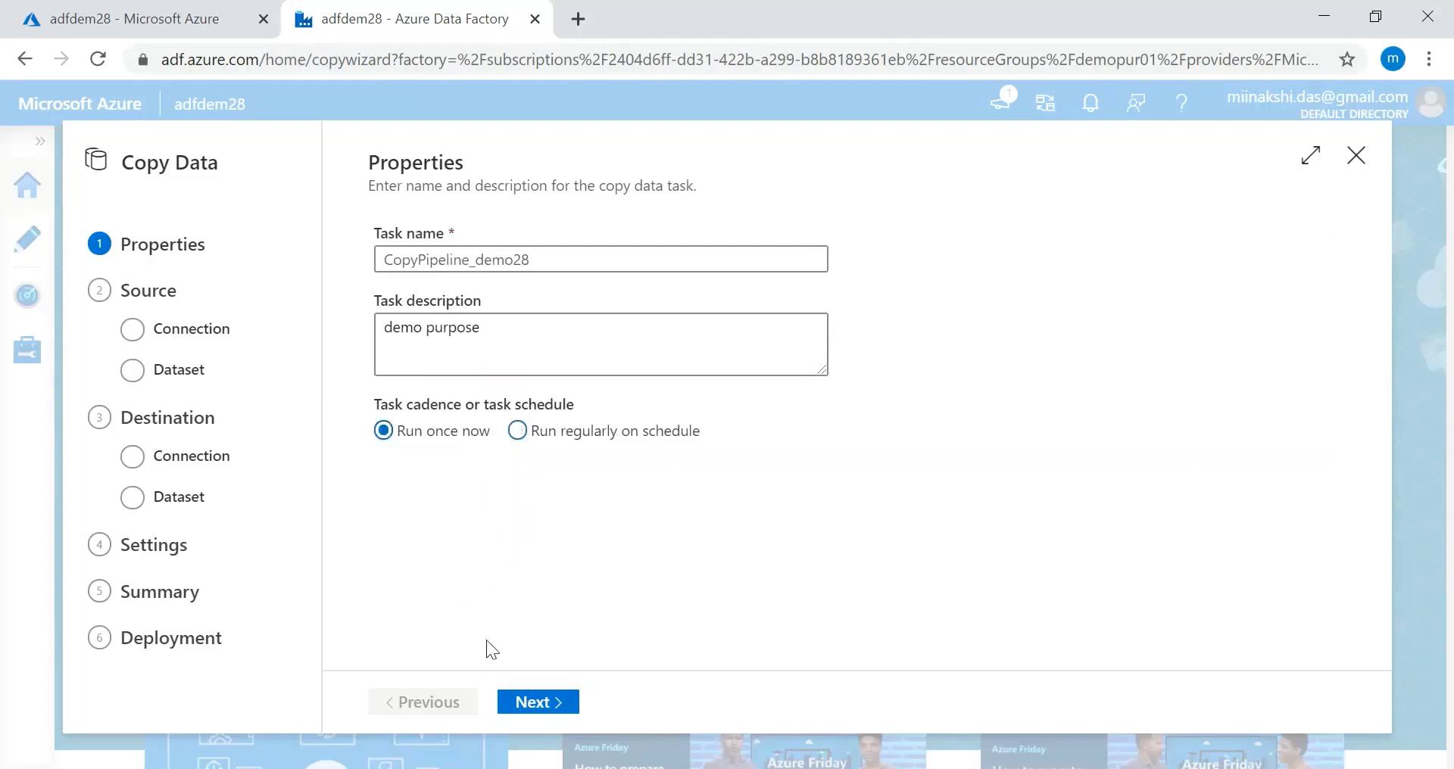
# Step: Accept the task properties and start a new Azure Blob Storage linked service for the source data store
pyautogui.click(552, 698)
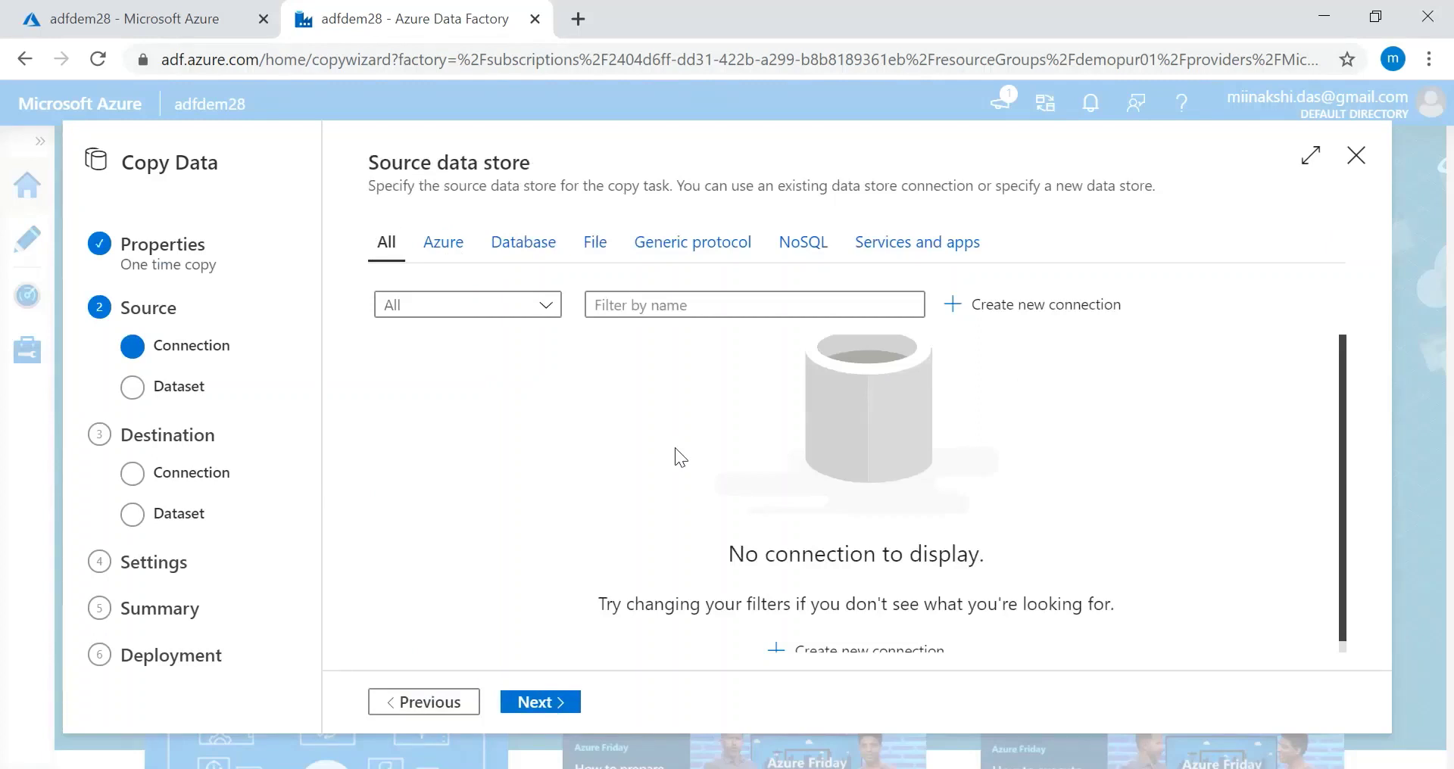
pyautogui.click(1059, 322)
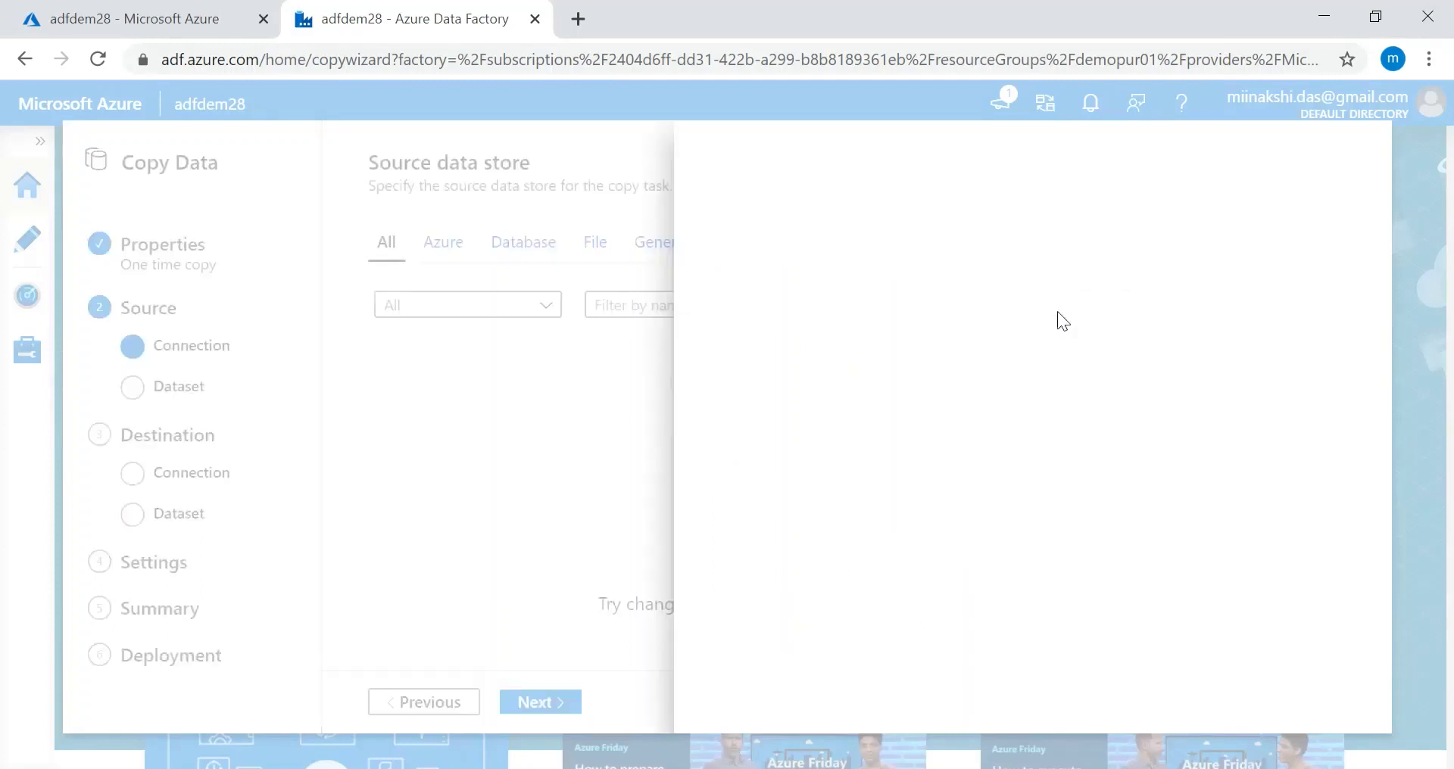
pyautogui.click(780, 246)
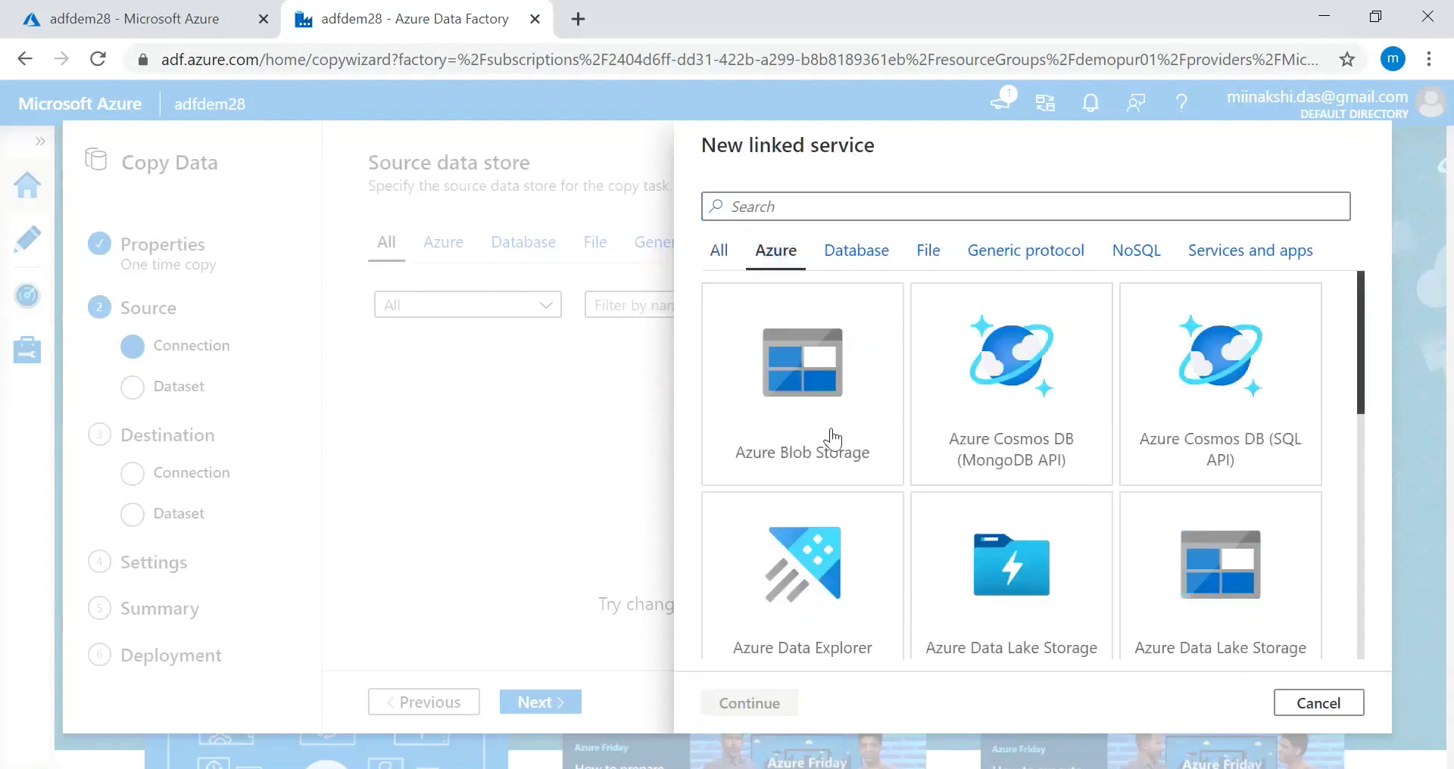
pyautogui.click(810, 386)
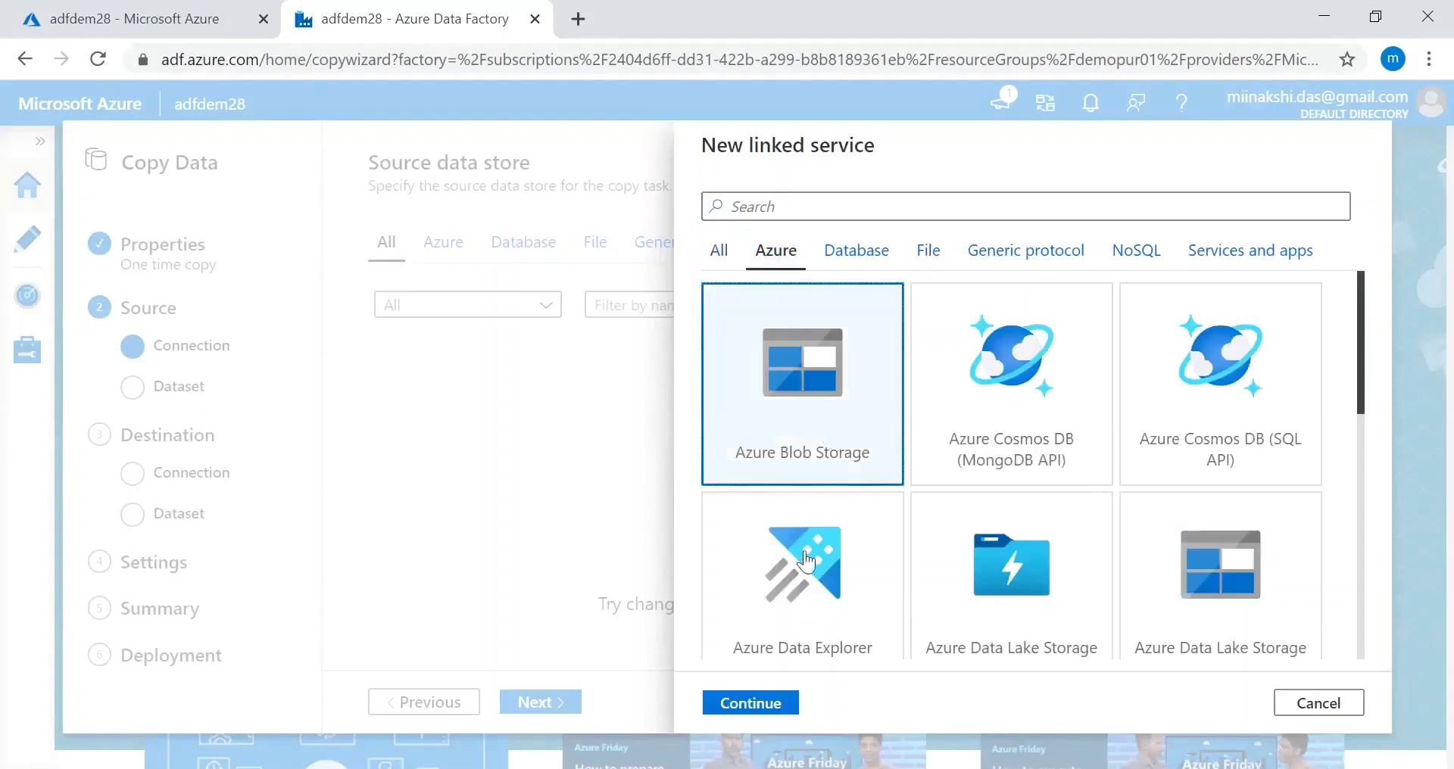
pyautogui.click(770, 705)
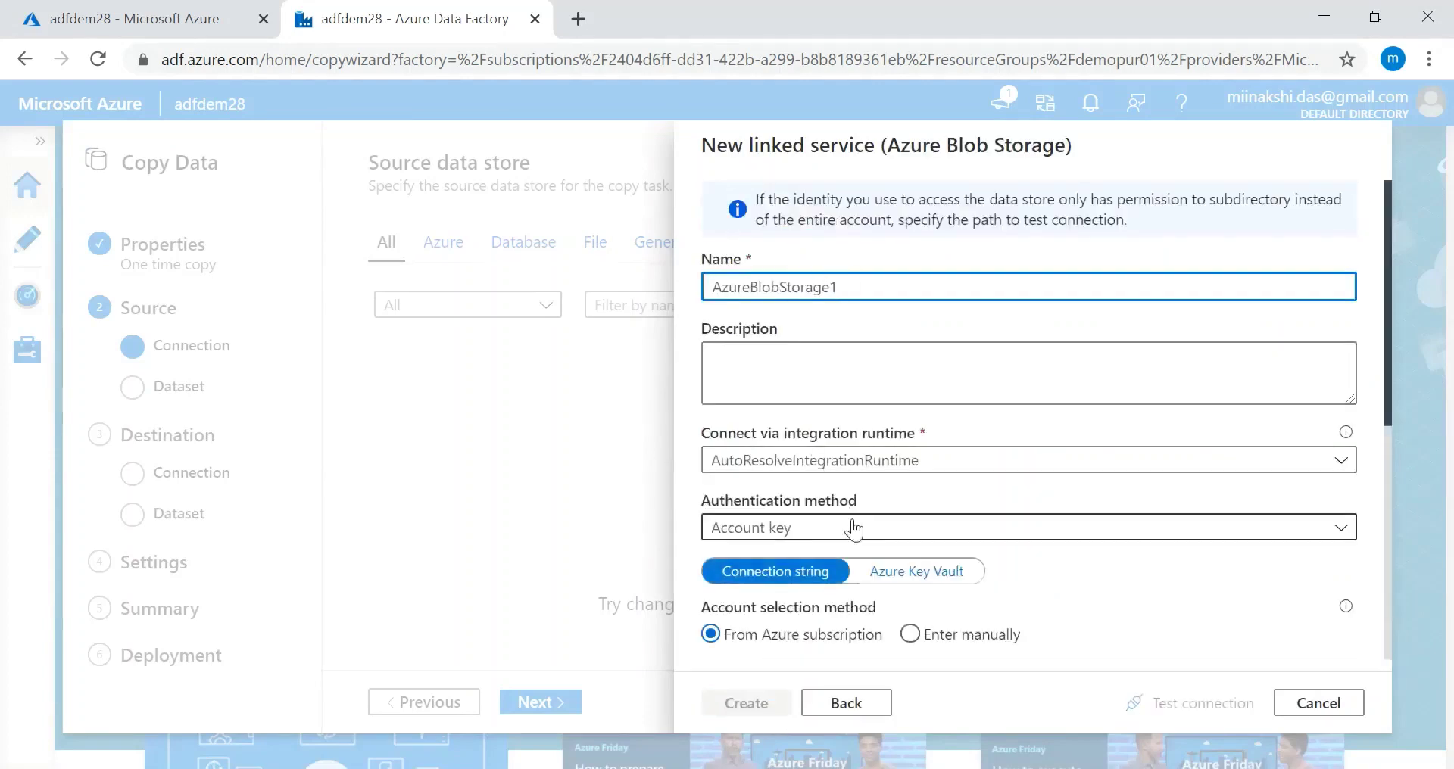
# Step: Create the source linked service from the Free Trial subscription with storage account csvdata01
pyautogui.scroll(-5, 906, 548)
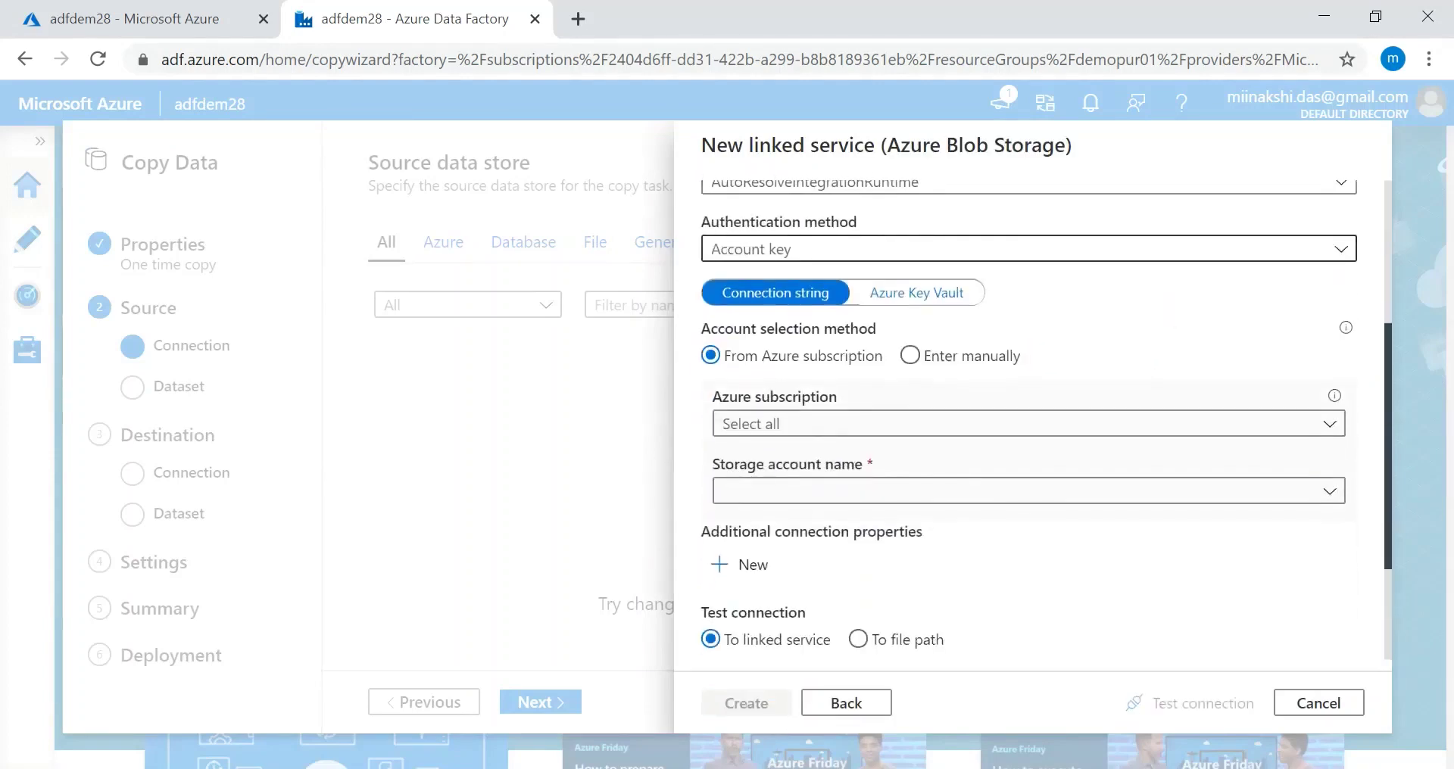
pyautogui.click(802, 424)
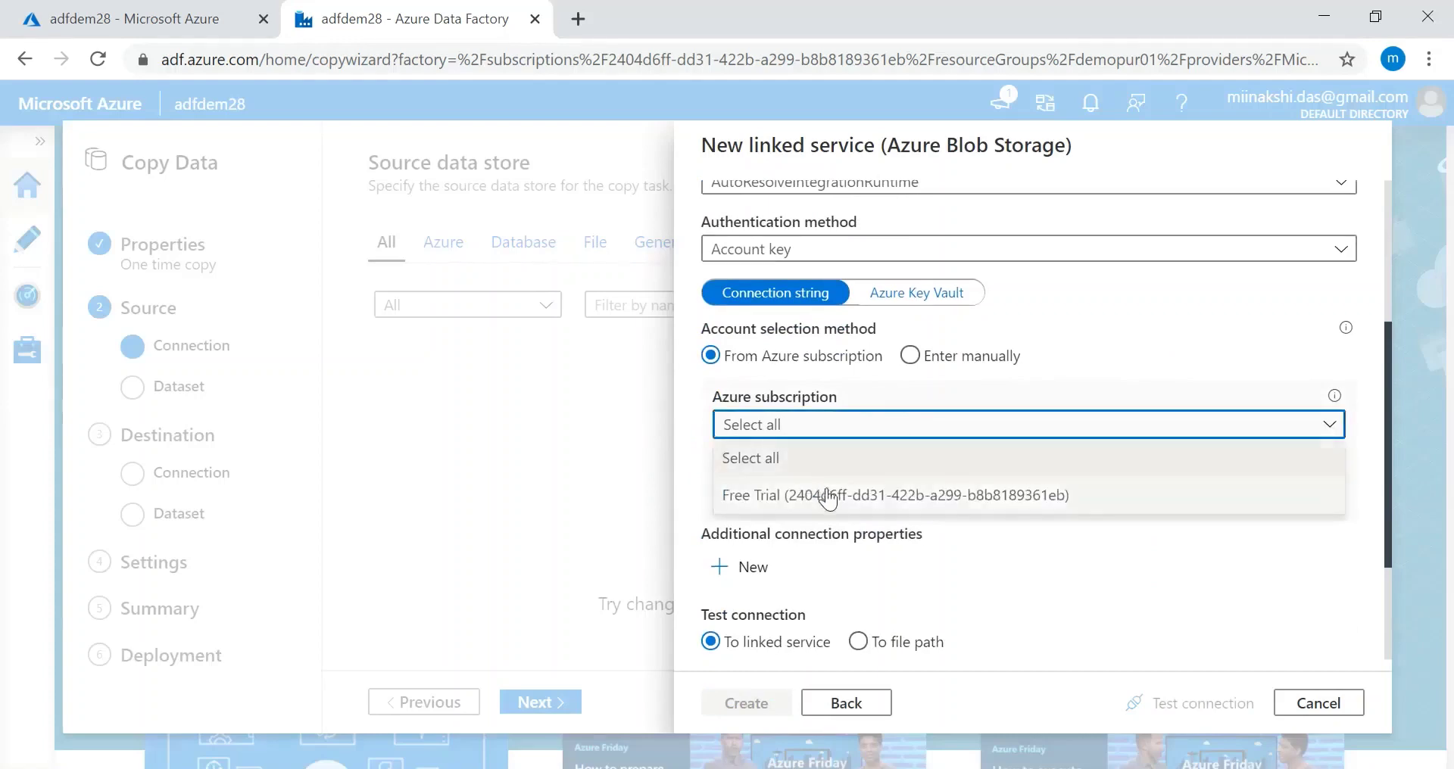
pyautogui.click(828, 493)
pyautogui.click(799, 506)
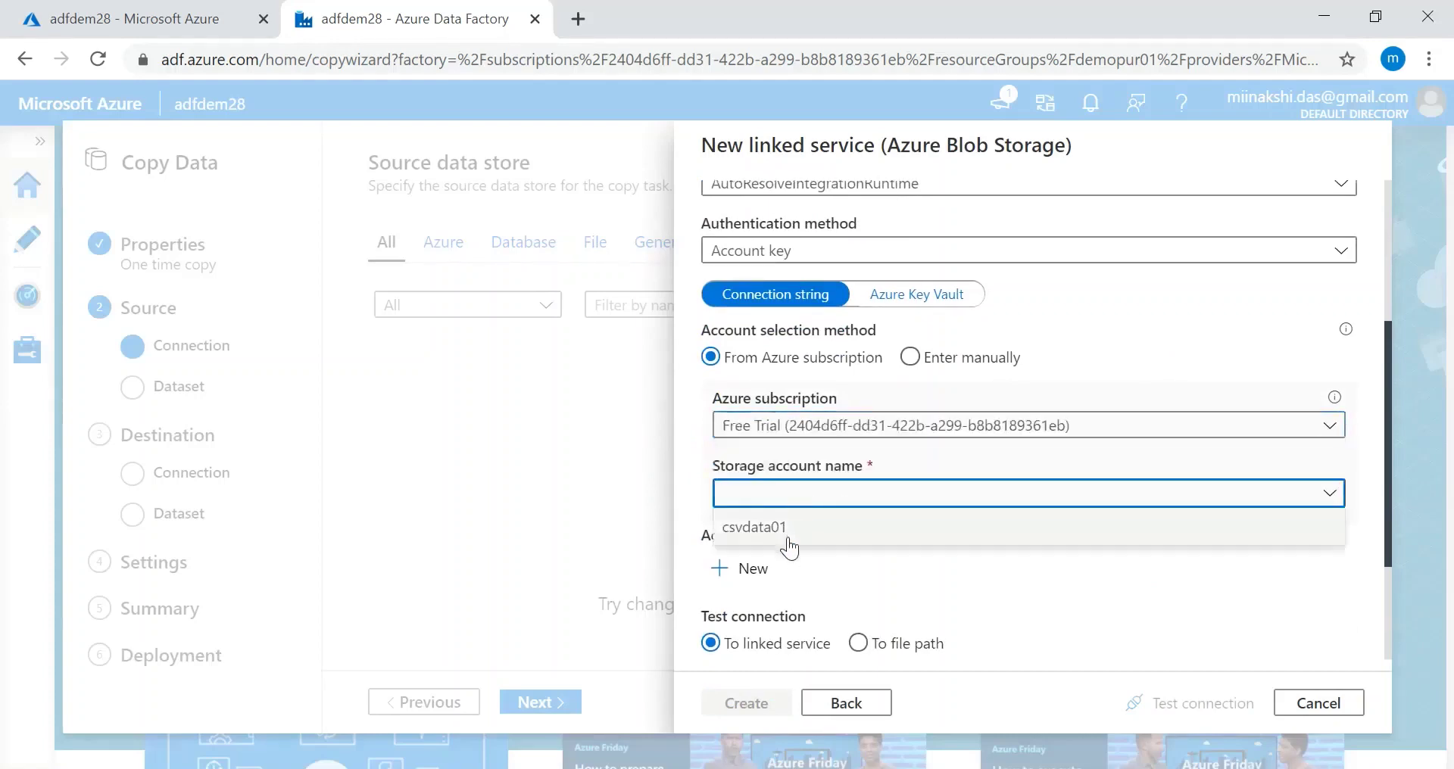
pyautogui.click(790, 540)
pyautogui.scroll(-3, 791, 543)
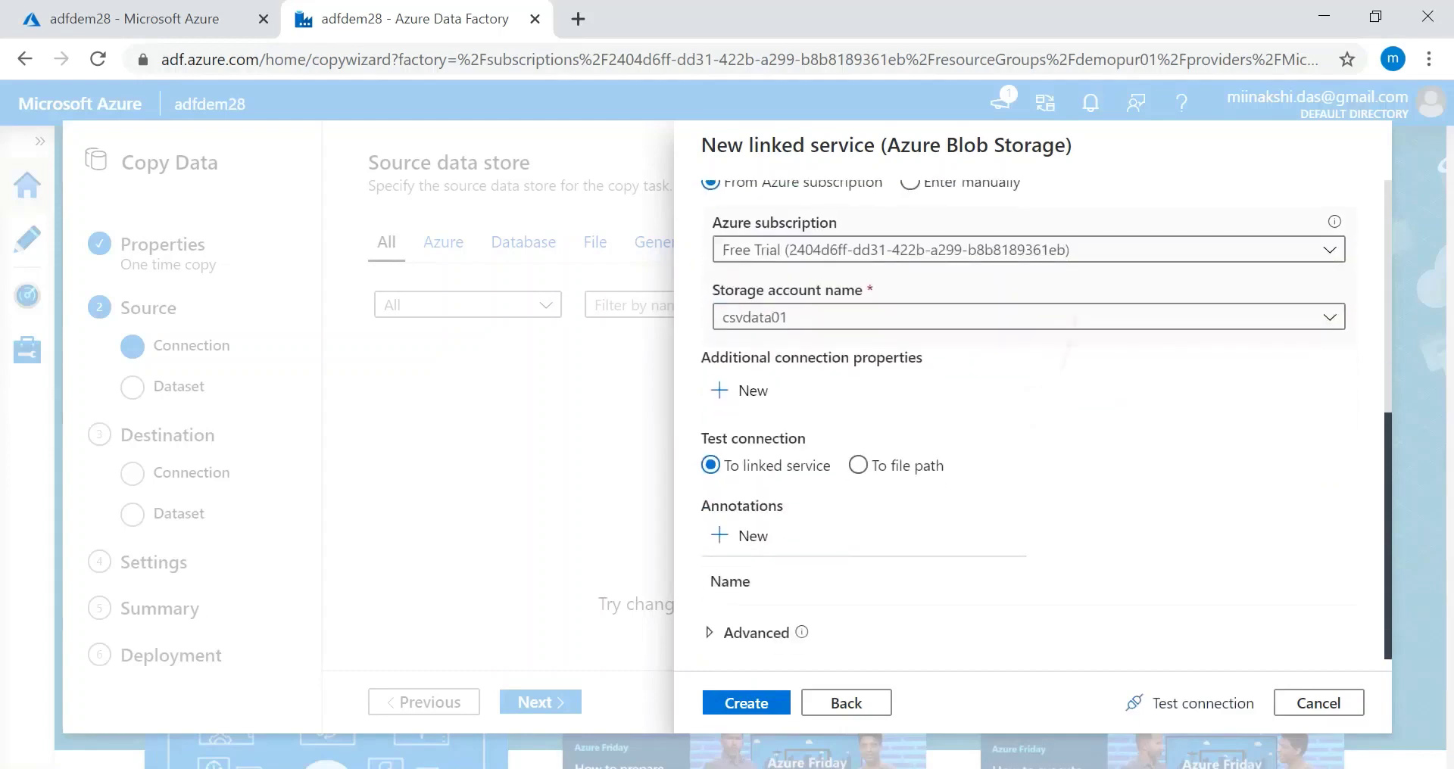
pyautogui.click(750, 704)
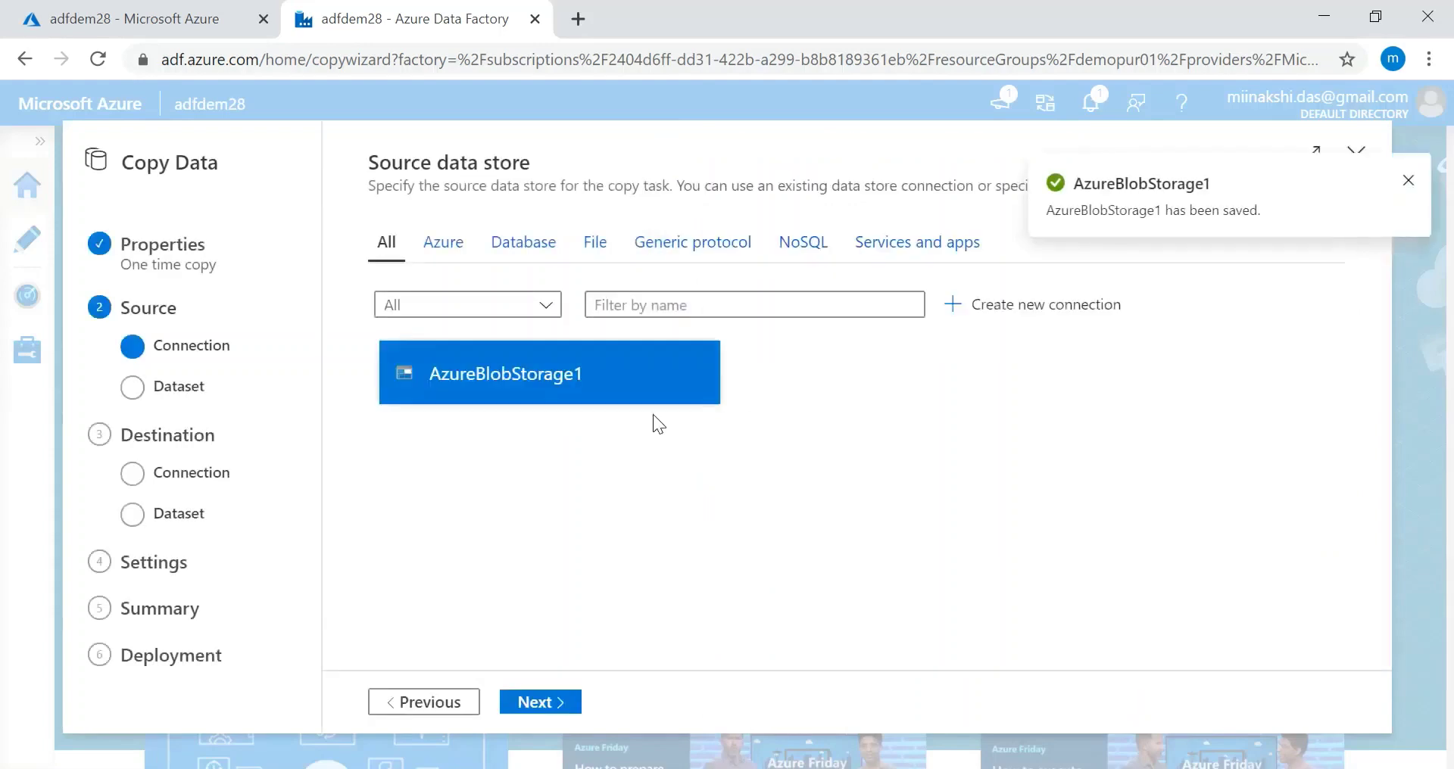
# Step: Choose Person.csv in the stgdata01 folder as the source file and accept its file format settings
pyautogui.click(555, 703)
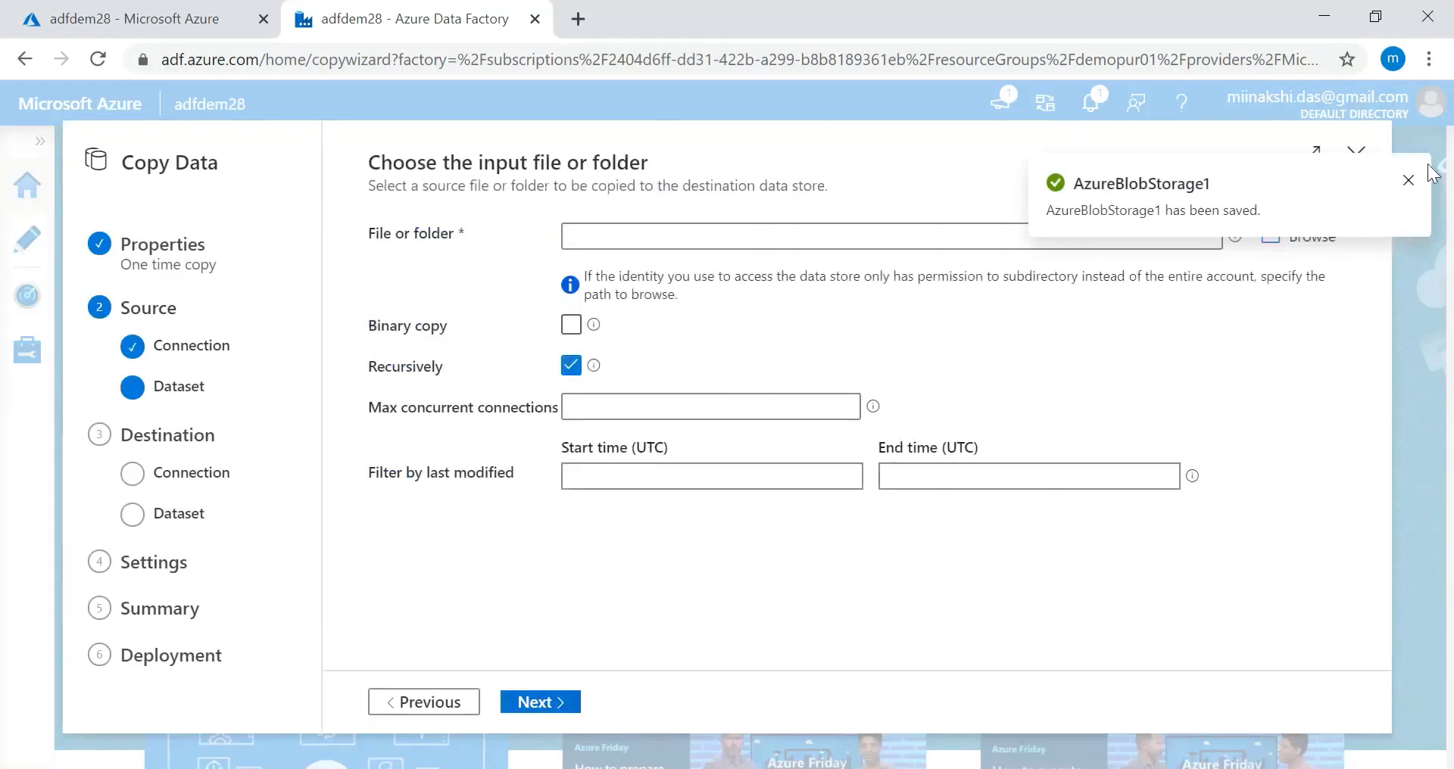
pyautogui.click(1311, 243)
pyautogui.click(511, 416)
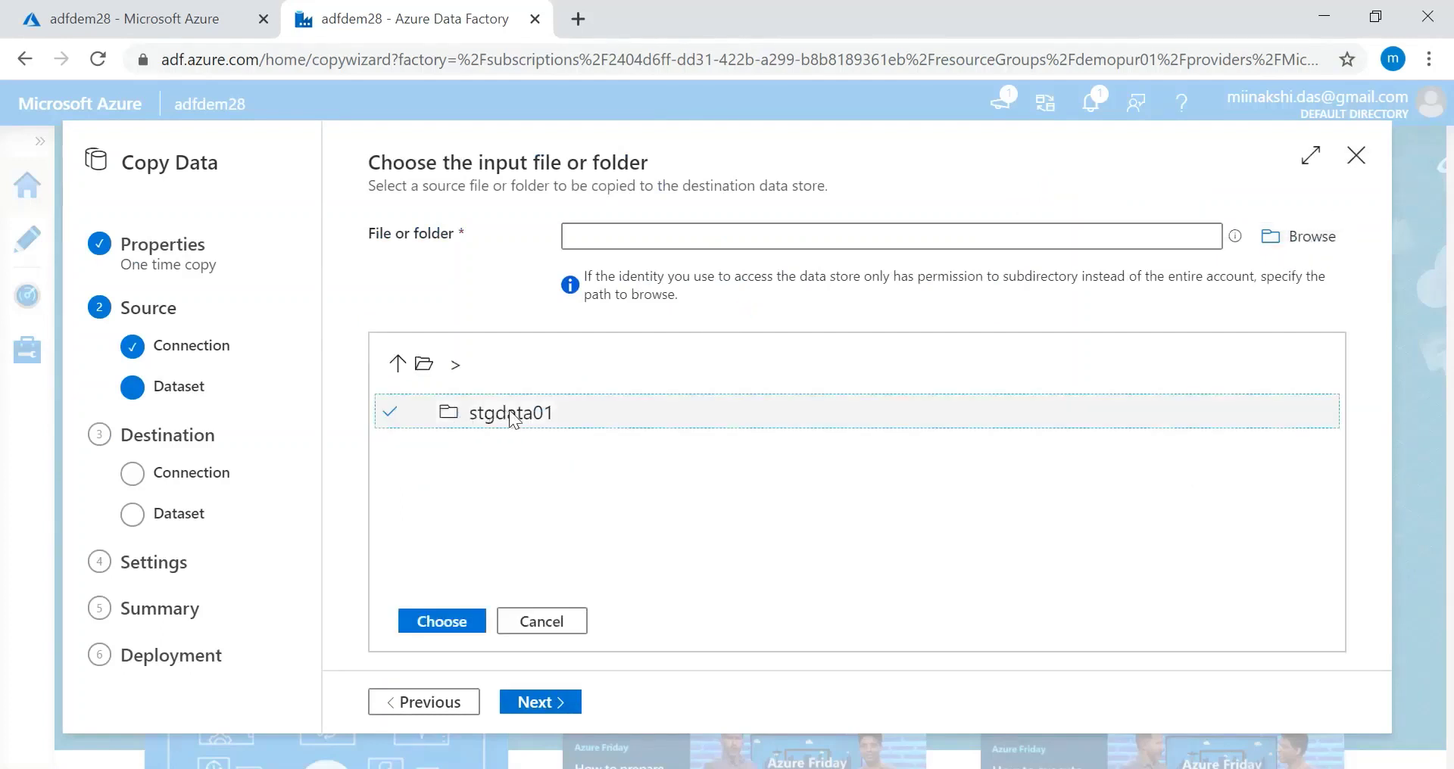
pyautogui.doubleClick(509, 410)
pyautogui.click(518, 491)
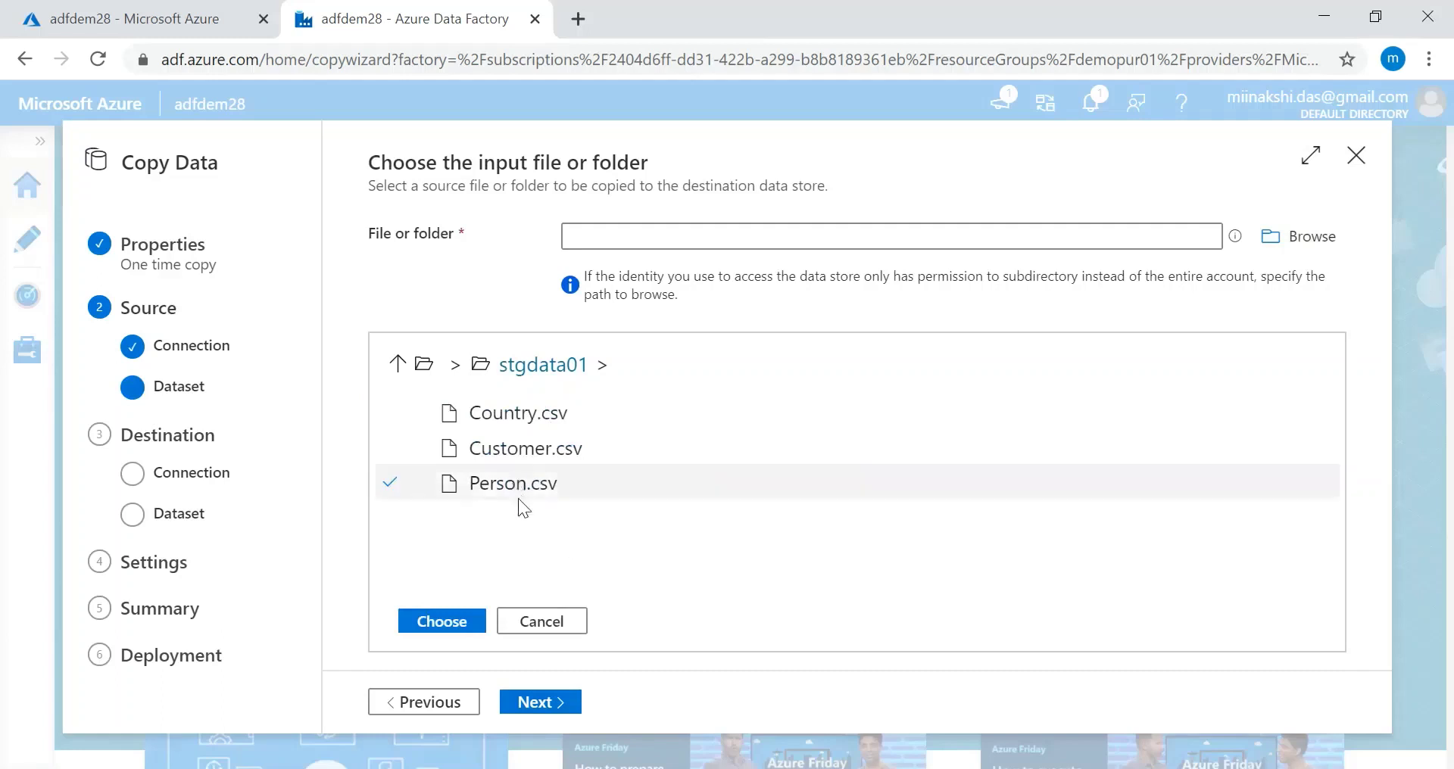
pyautogui.click(506, 491)
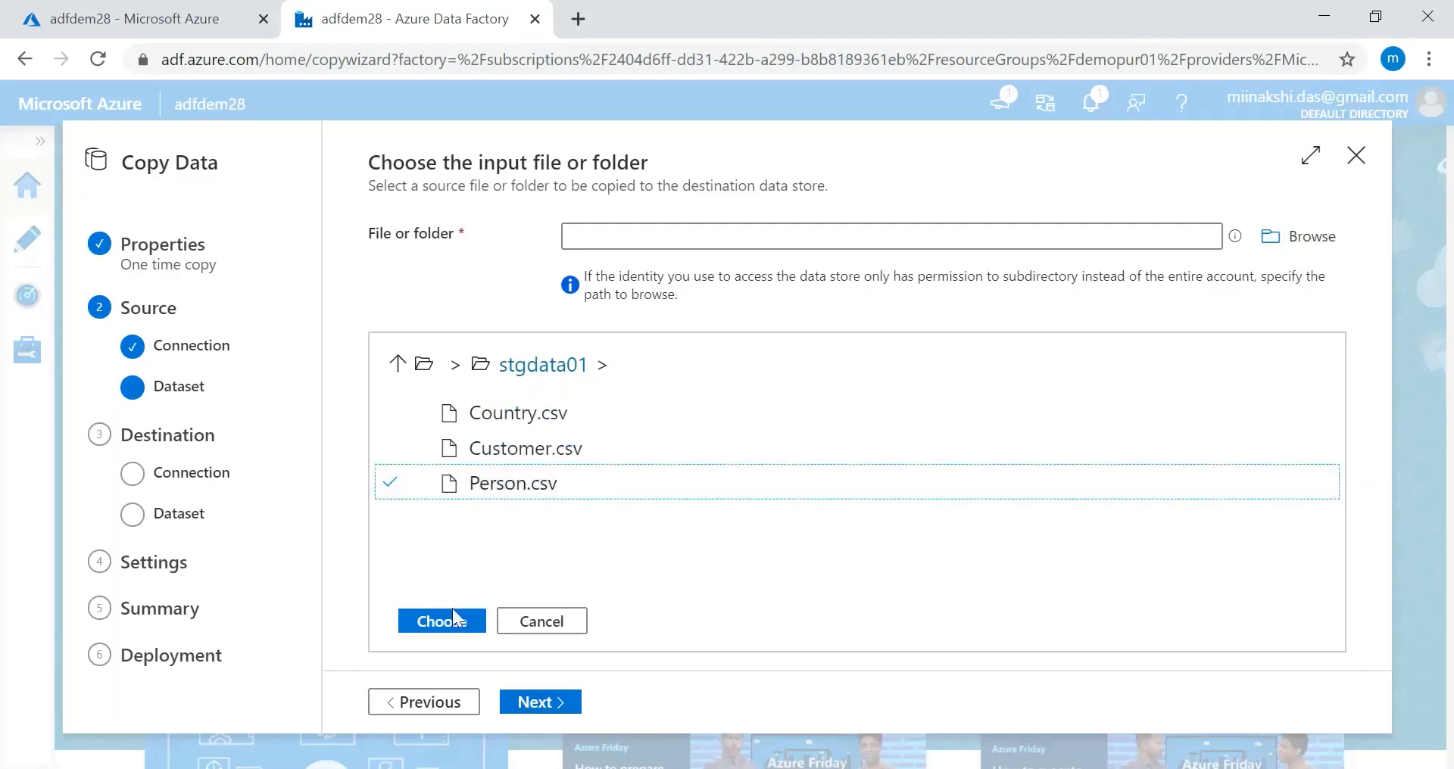
pyautogui.doubleClick(507, 487)
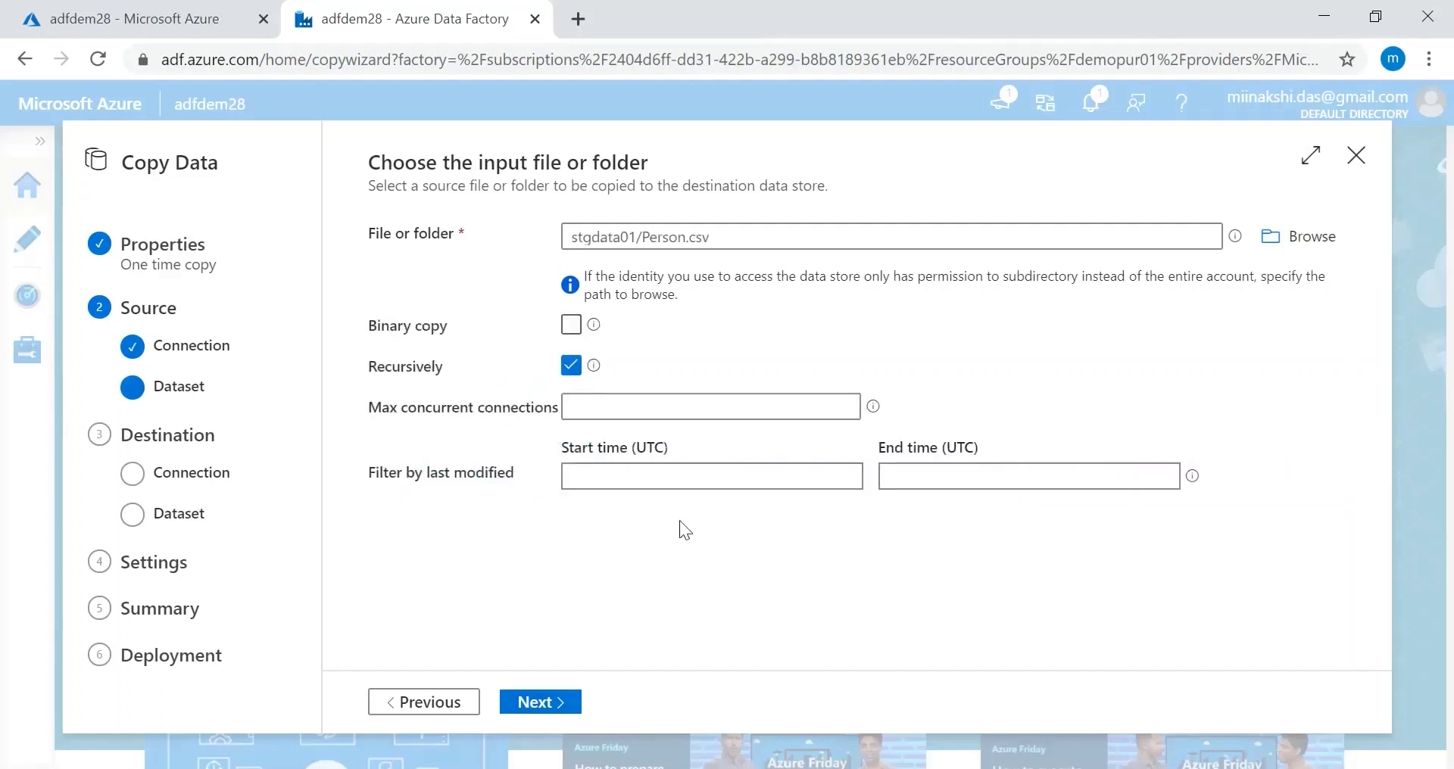
pyautogui.click(536, 702)
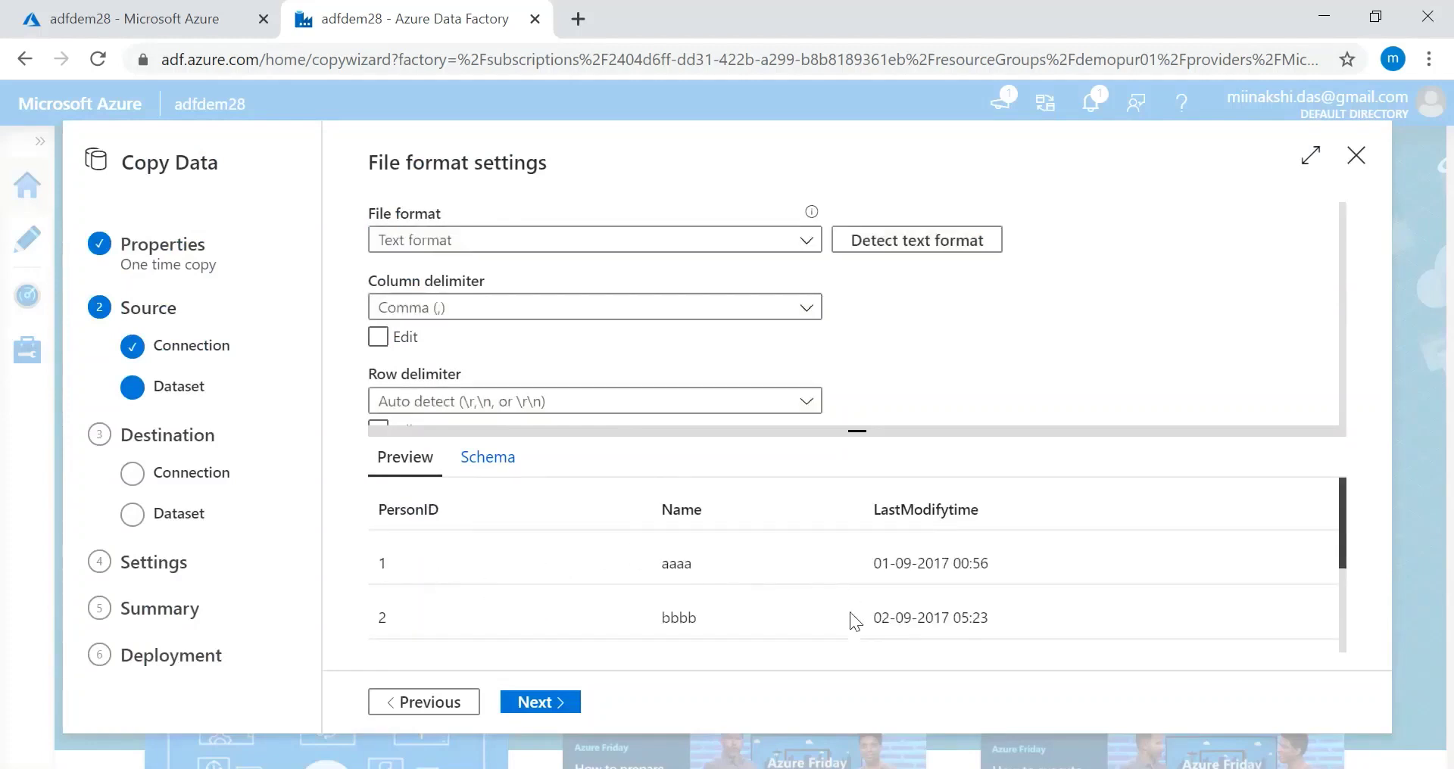
pyautogui.click(543, 703)
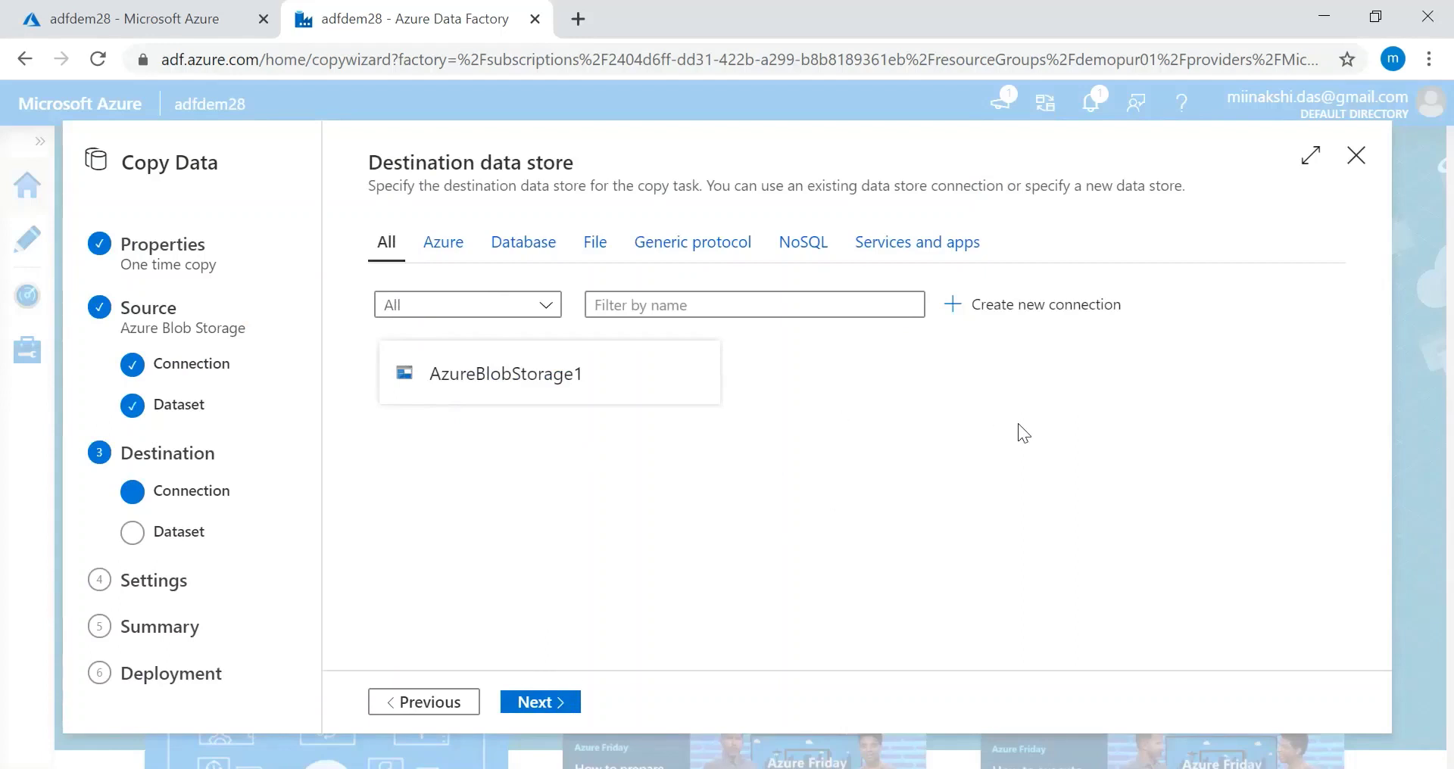
# Step: Start a new Azure SQL Database linked service for the destination data store
pyautogui.click(1055, 317)
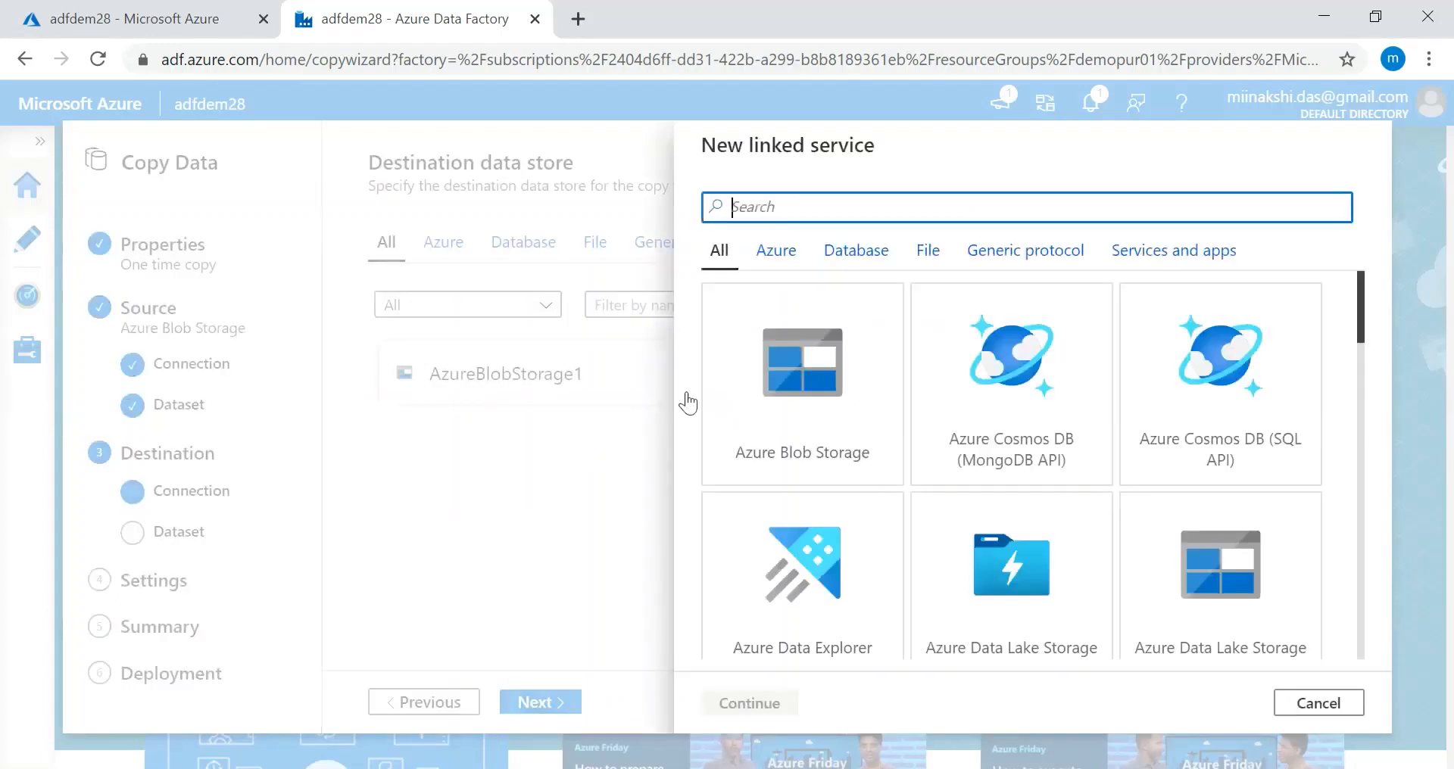
pyautogui.click(792, 264)
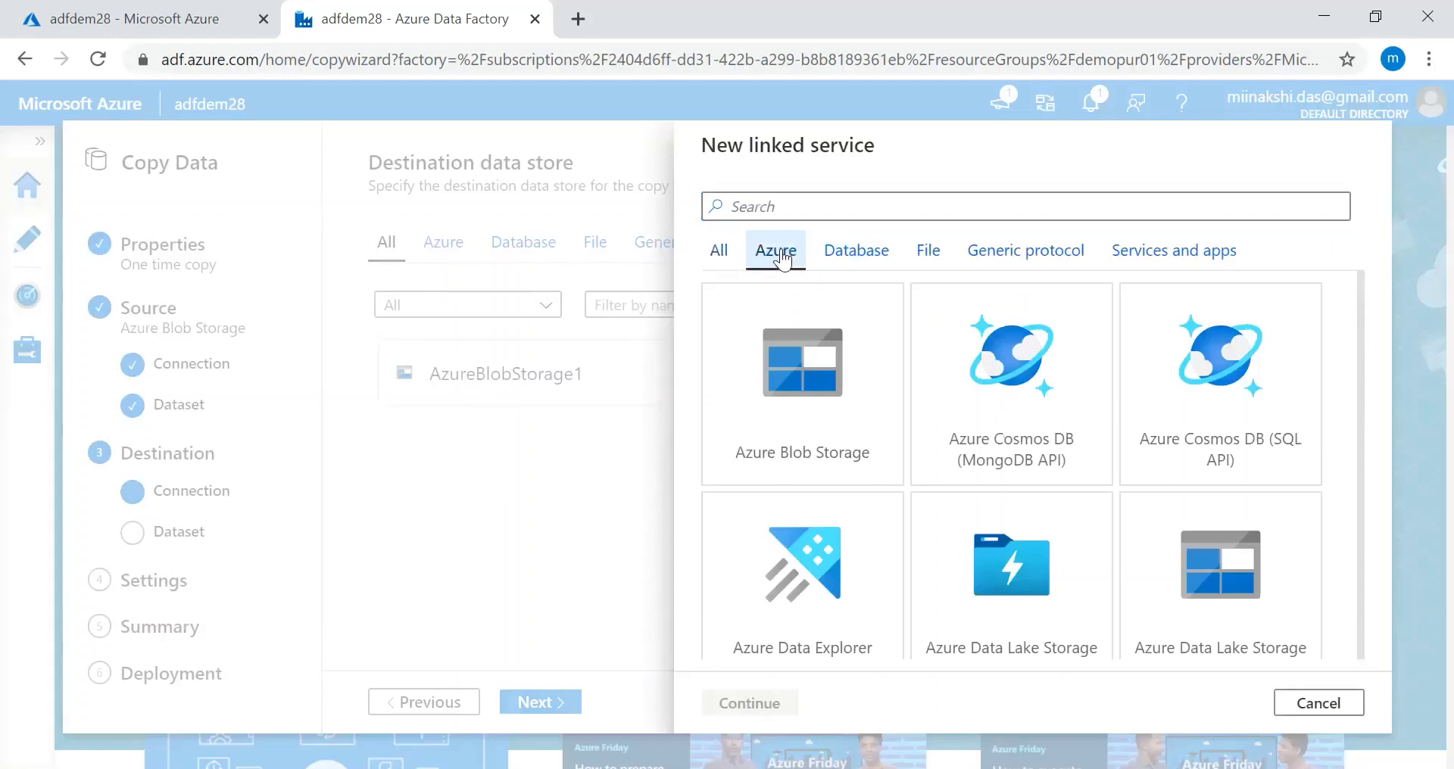
pyautogui.moveTo(1360, 297); pyautogui.dragTo(1356, 485)
pyautogui.click(793, 480)
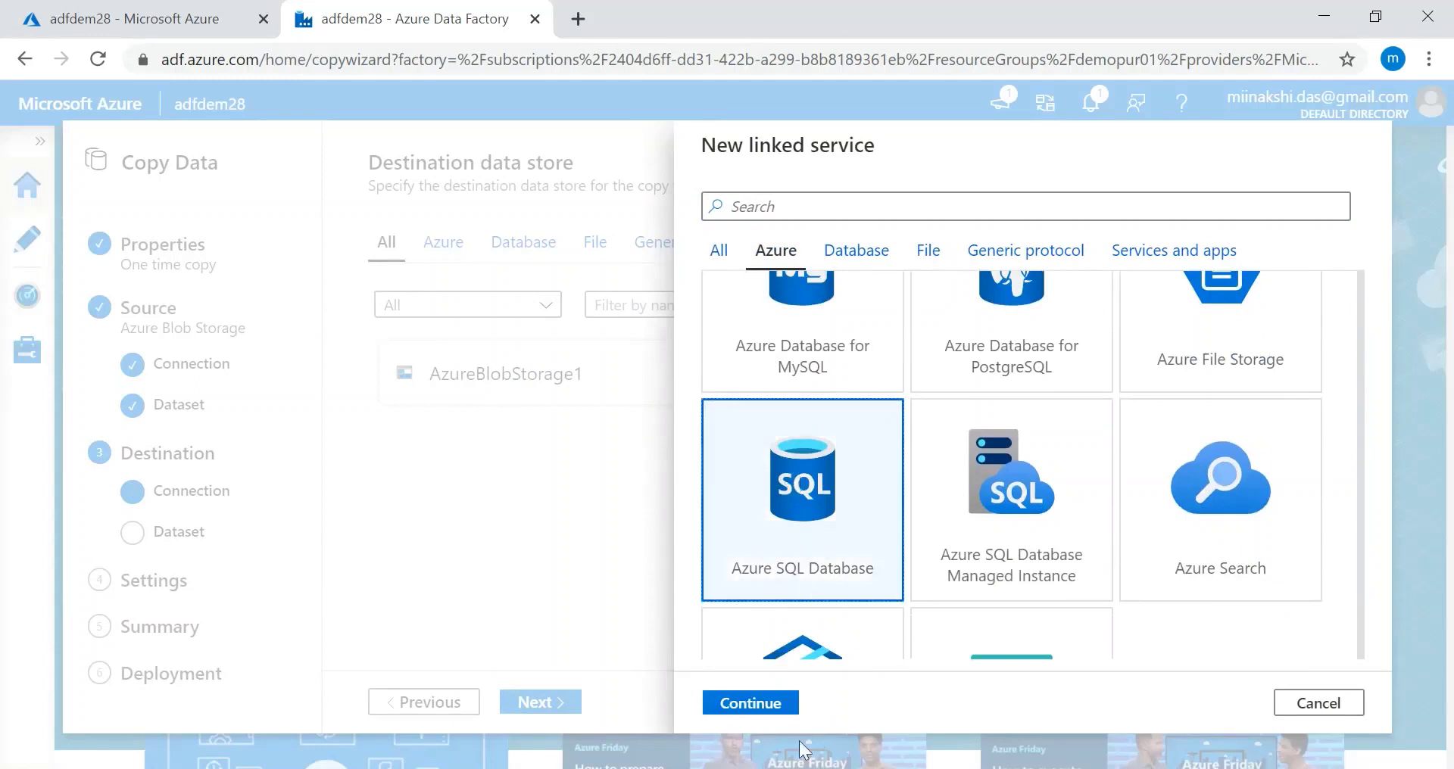
pyautogui.click(746, 704)
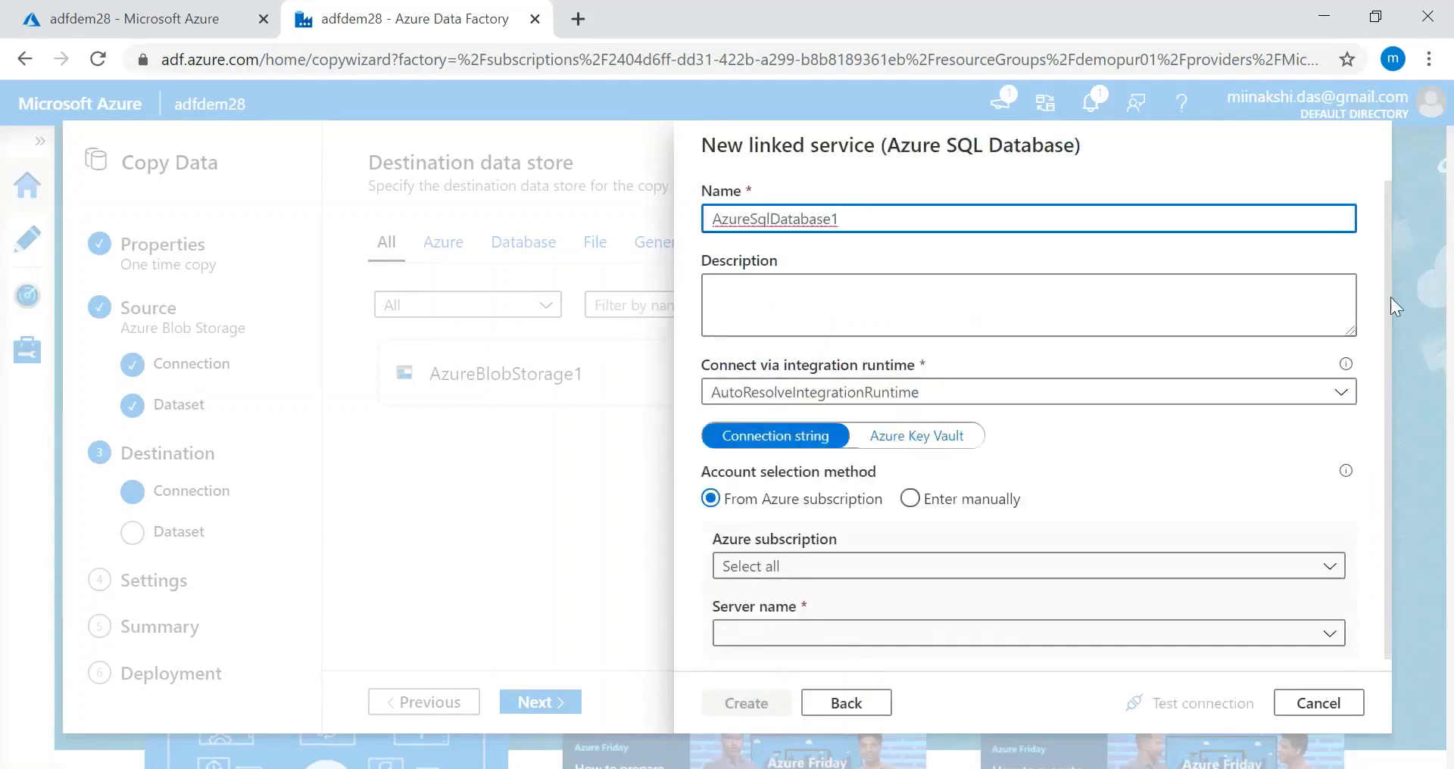
# Step: Point the destination linked service to the Free Trial subscription, server demosvrpp01 and database demoDB28
pyautogui.moveTo(1387, 281); pyautogui.dragTo(1394, 412)
pyautogui.click(1055, 286)
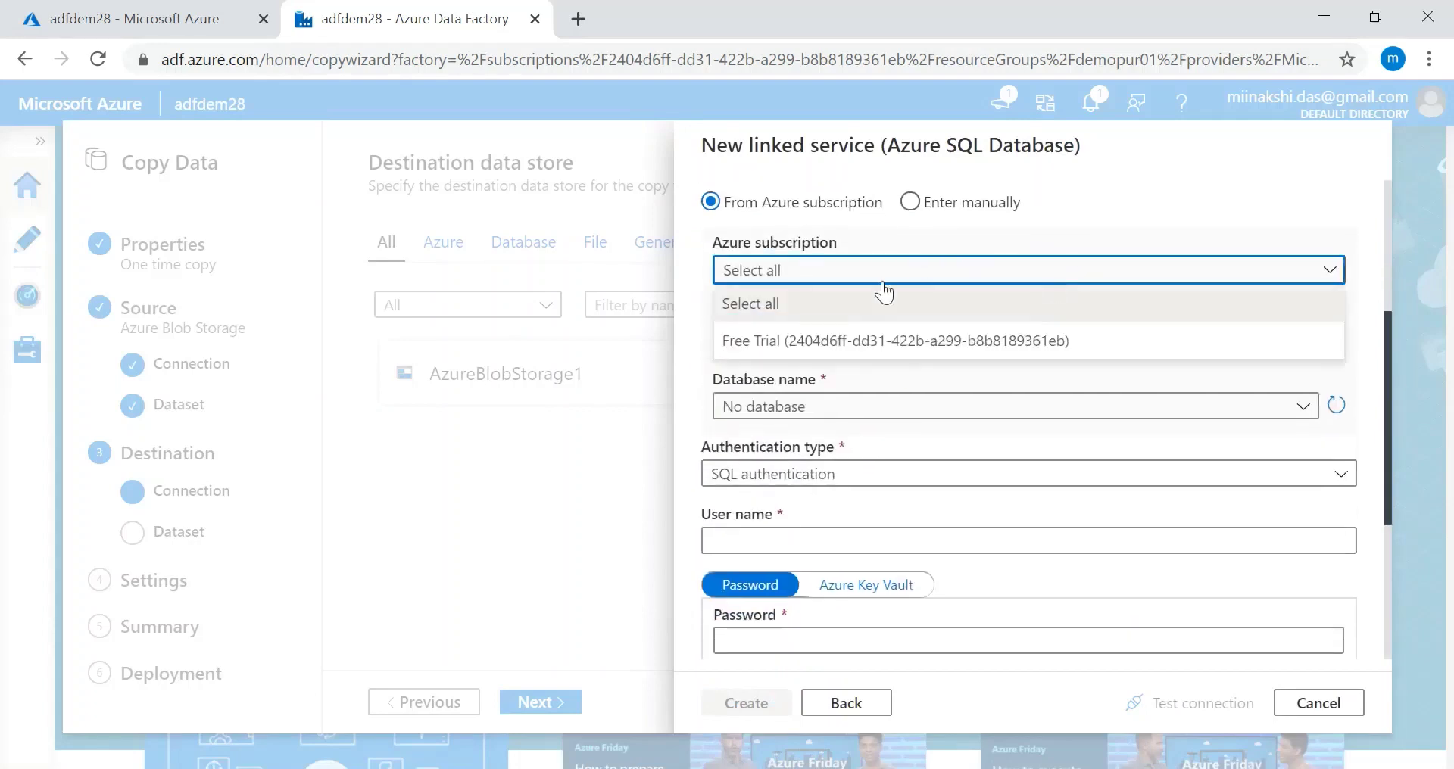
pyautogui.click(881, 361)
pyautogui.click(834, 352)
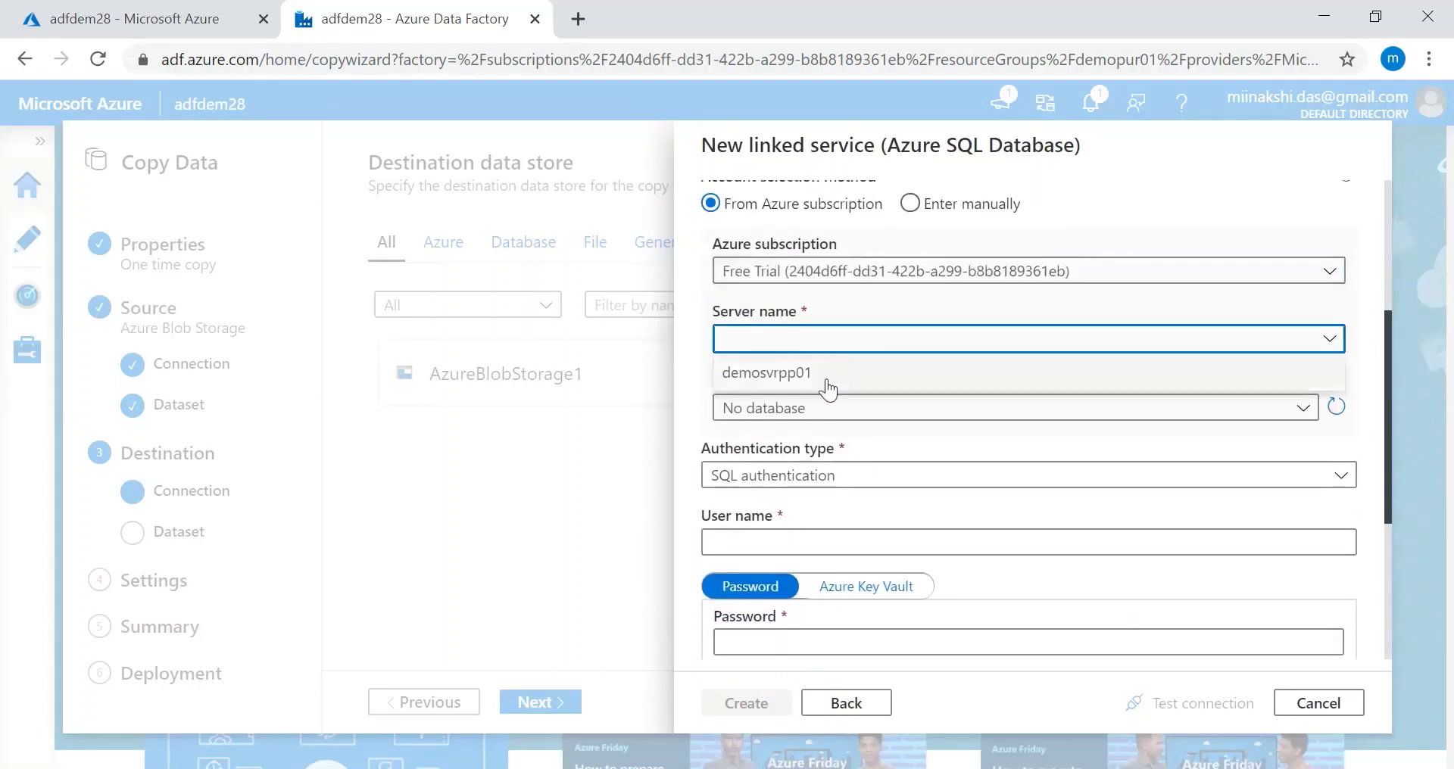
pyautogui.click(823, 373)
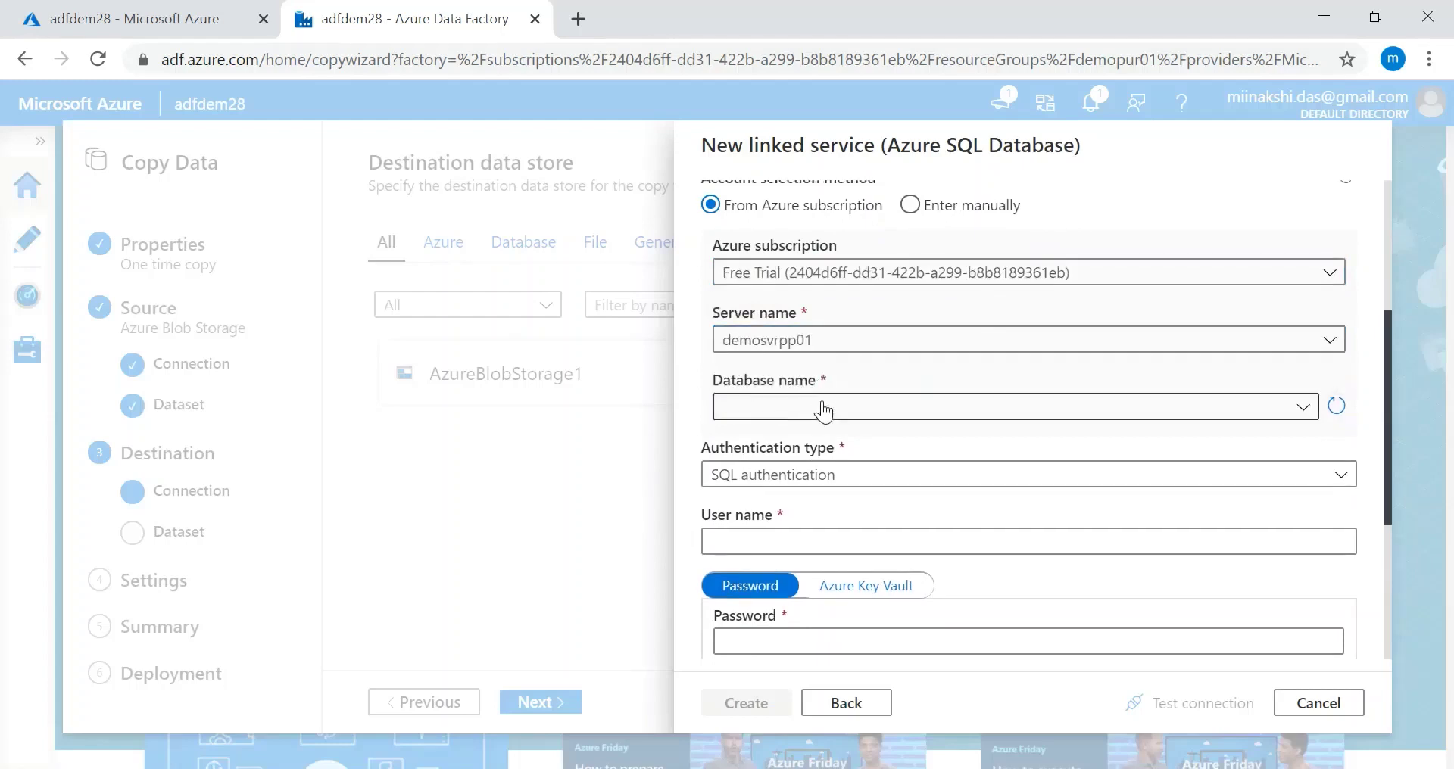
pyautogui.click(825, 411)
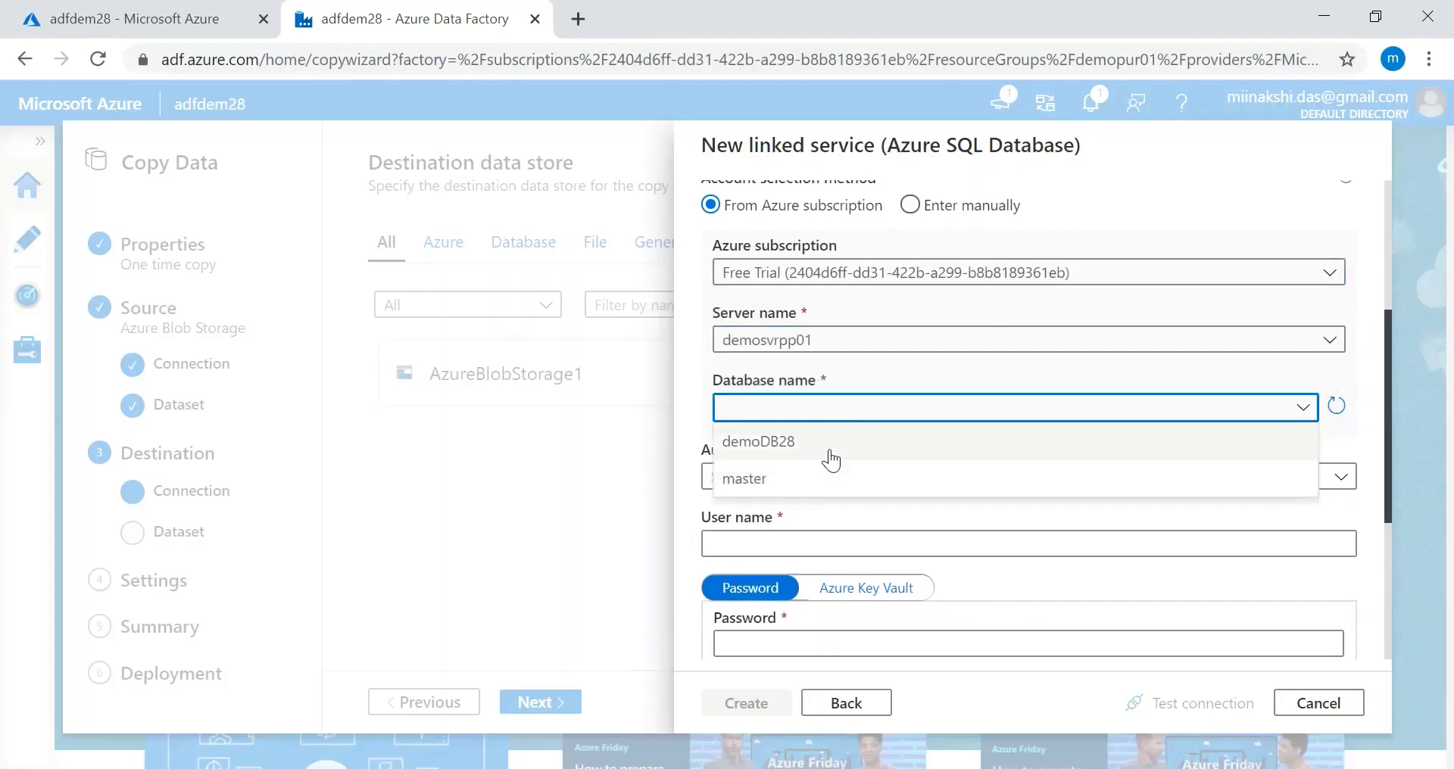
pyautogui.click(829, 447)
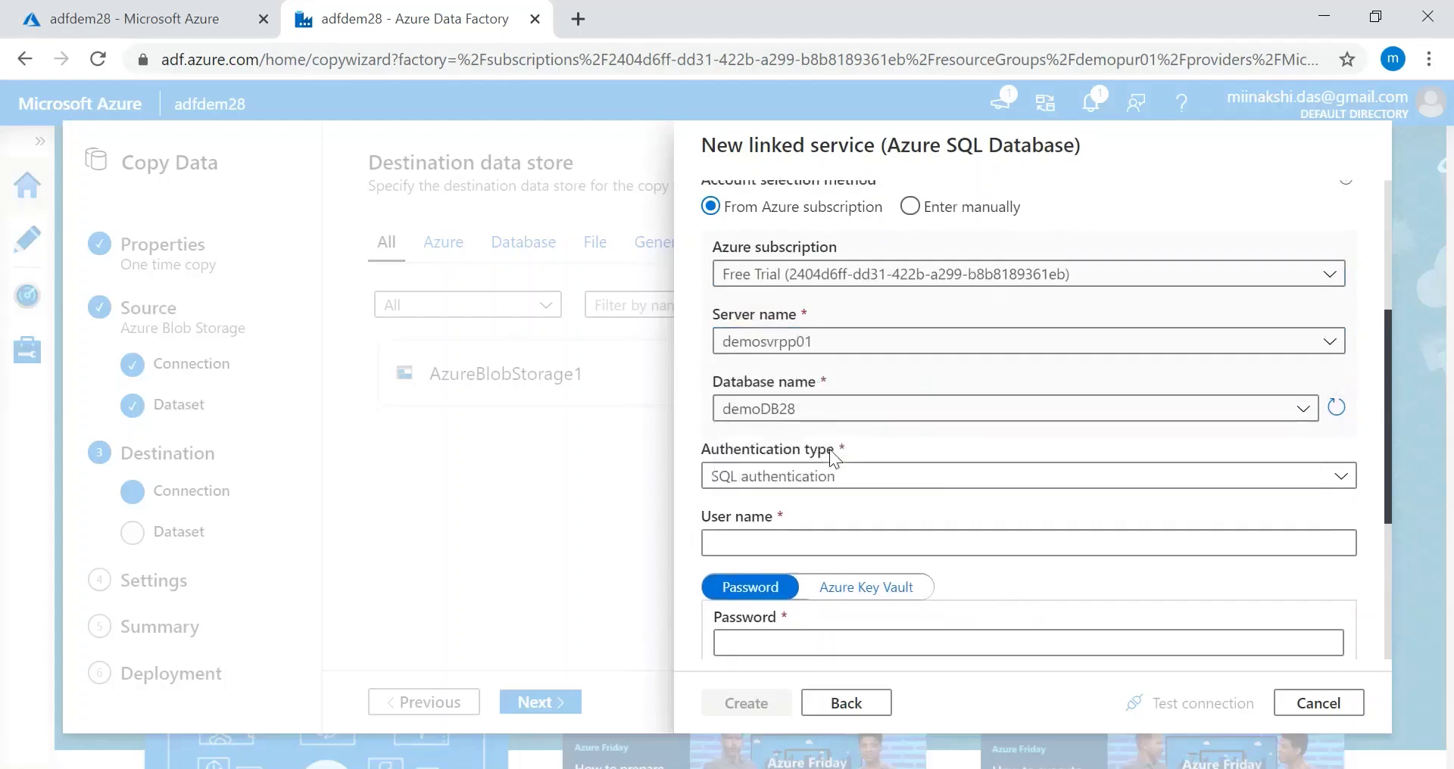
# Step: Enter the SQL authentication user name and password, and test the connection, opening the details of the test result
pyautogui.click(796, 547)
pyautogui.write('midas')
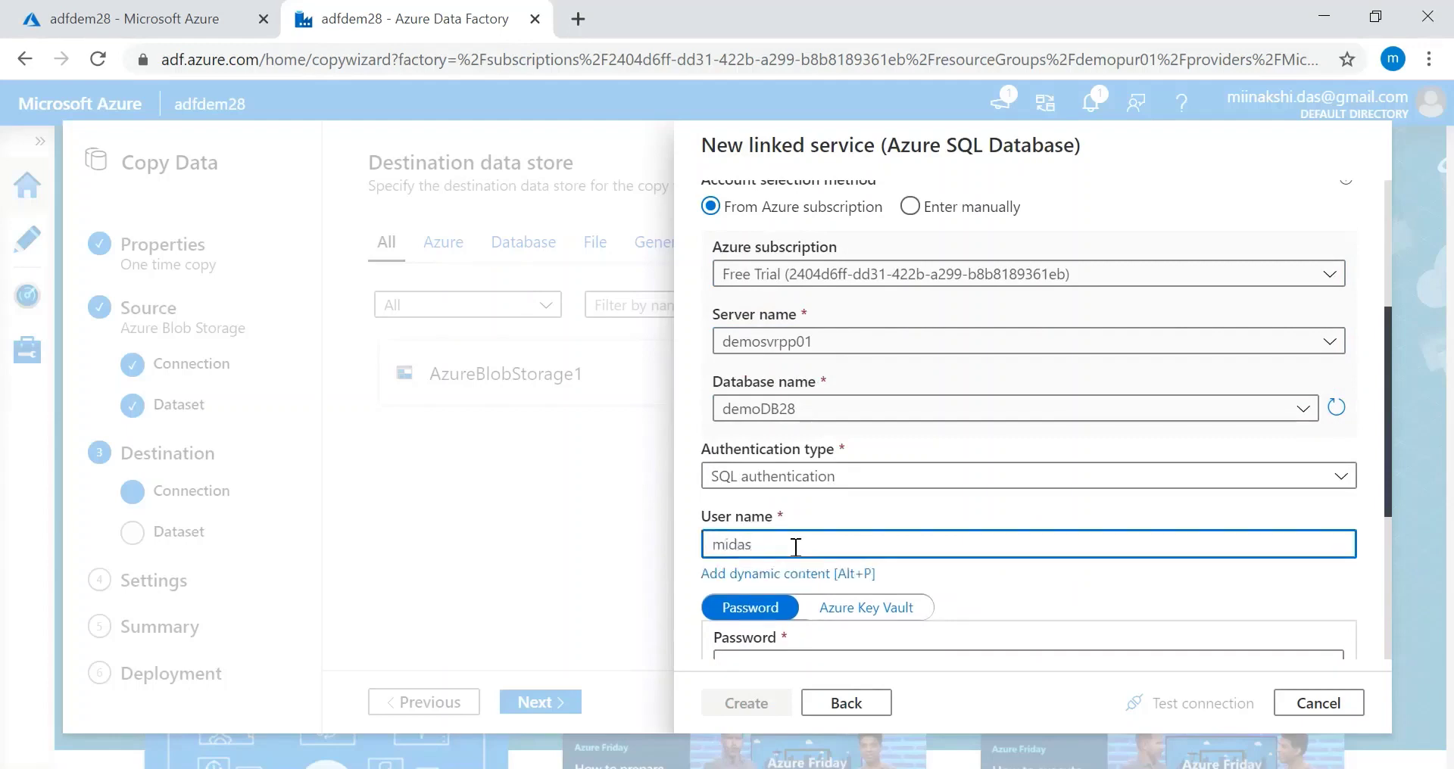
pyautogui.moveTo(1387, 406); pyautogui.dragTo(1392, 547)
pyautogui.click(1168, 333)
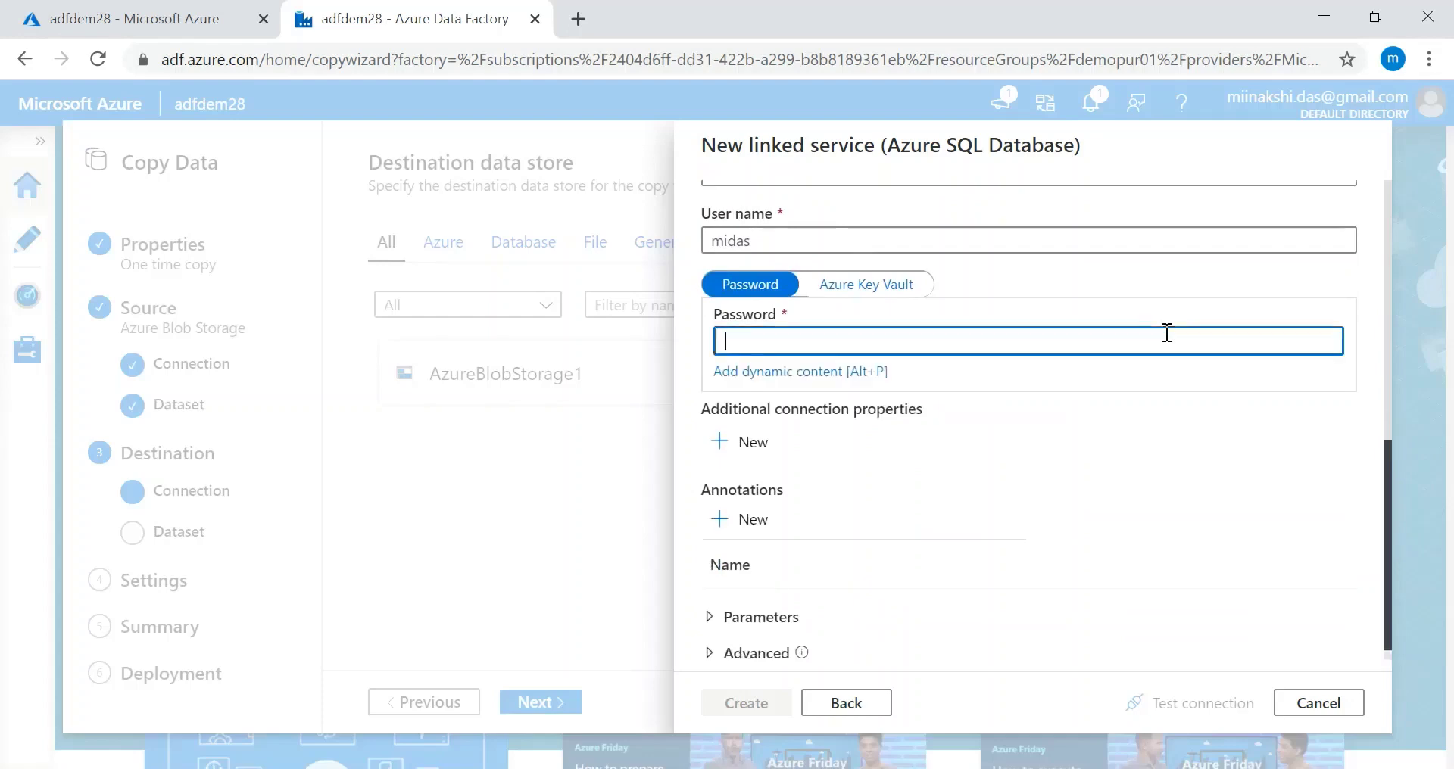
pyautogui.write('••••••••••••')
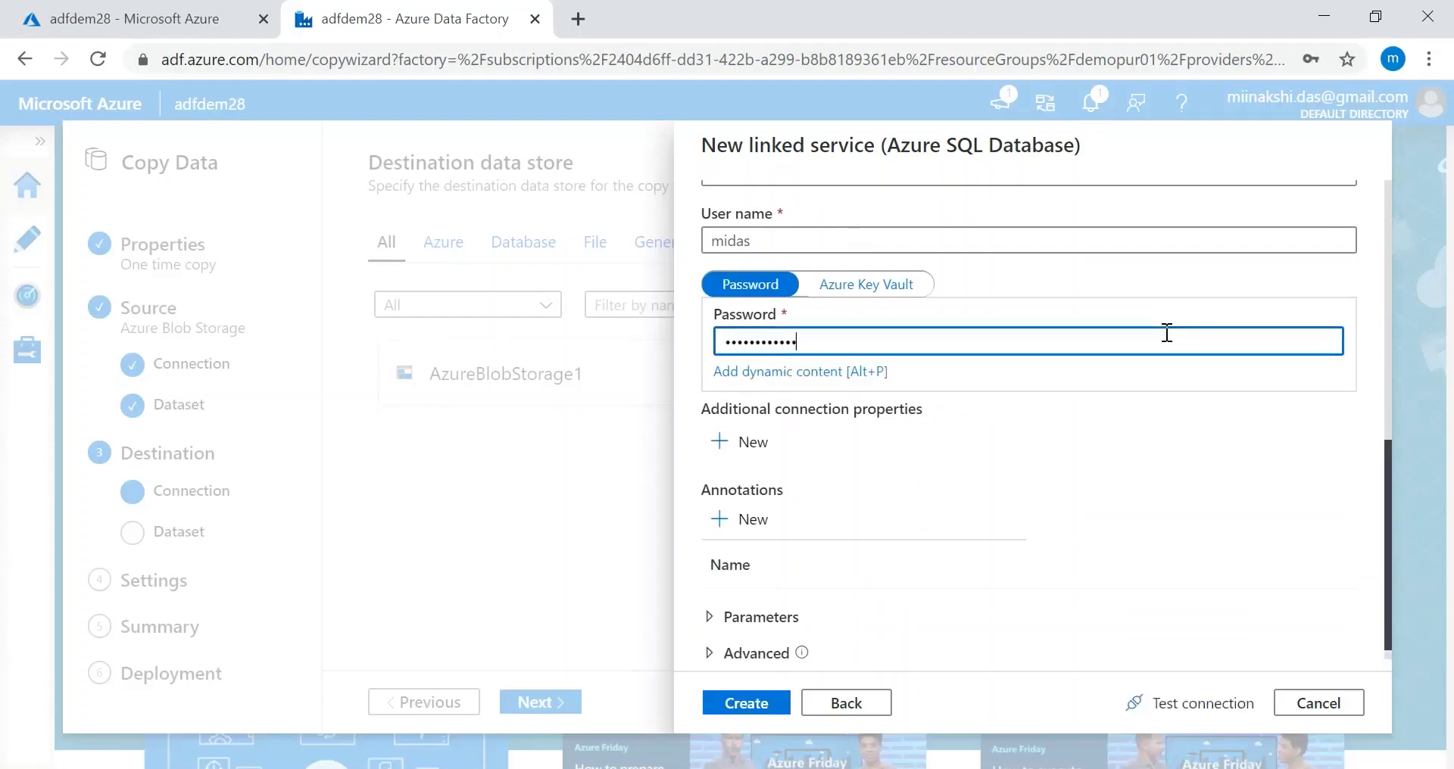
pyautogui.click(1202, 703)
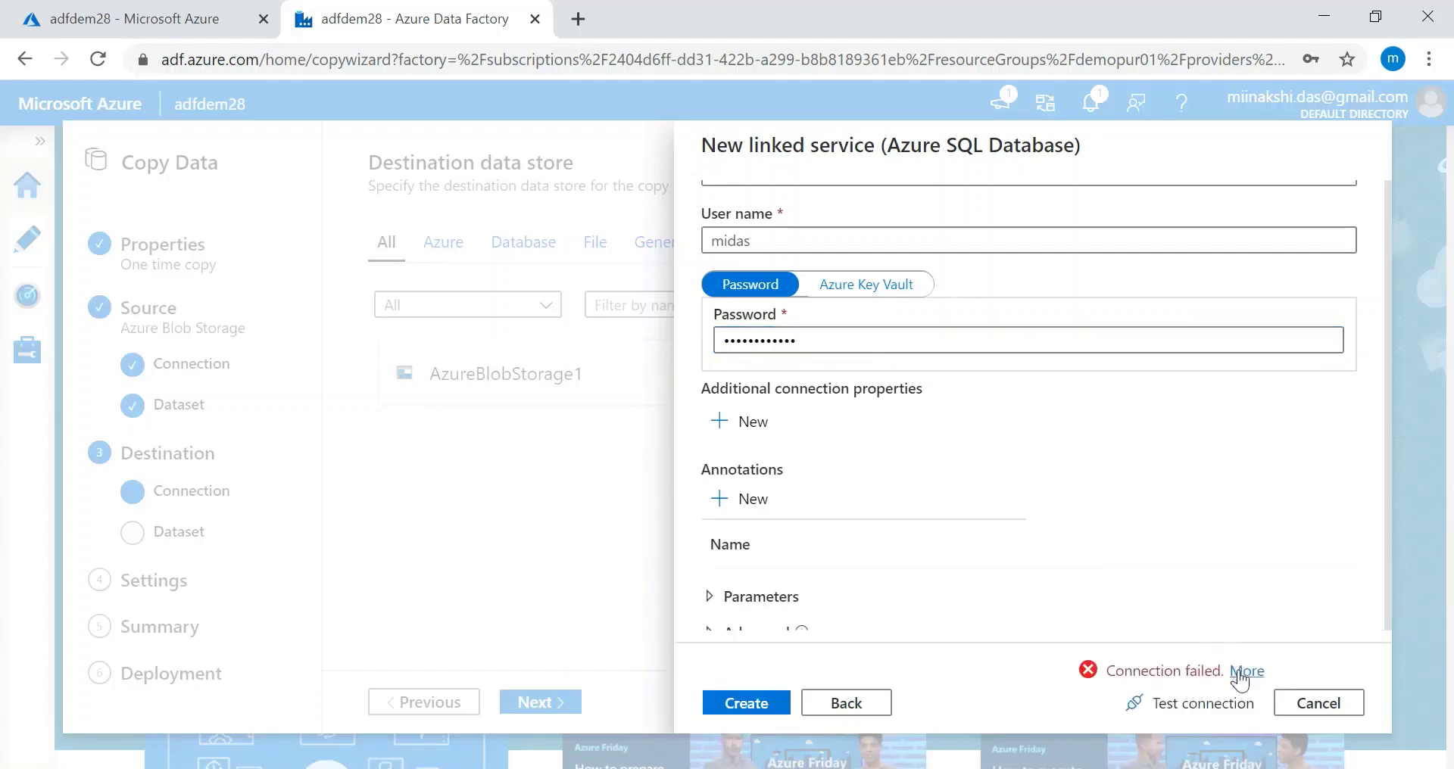
pyautogui.click(1245, 671)
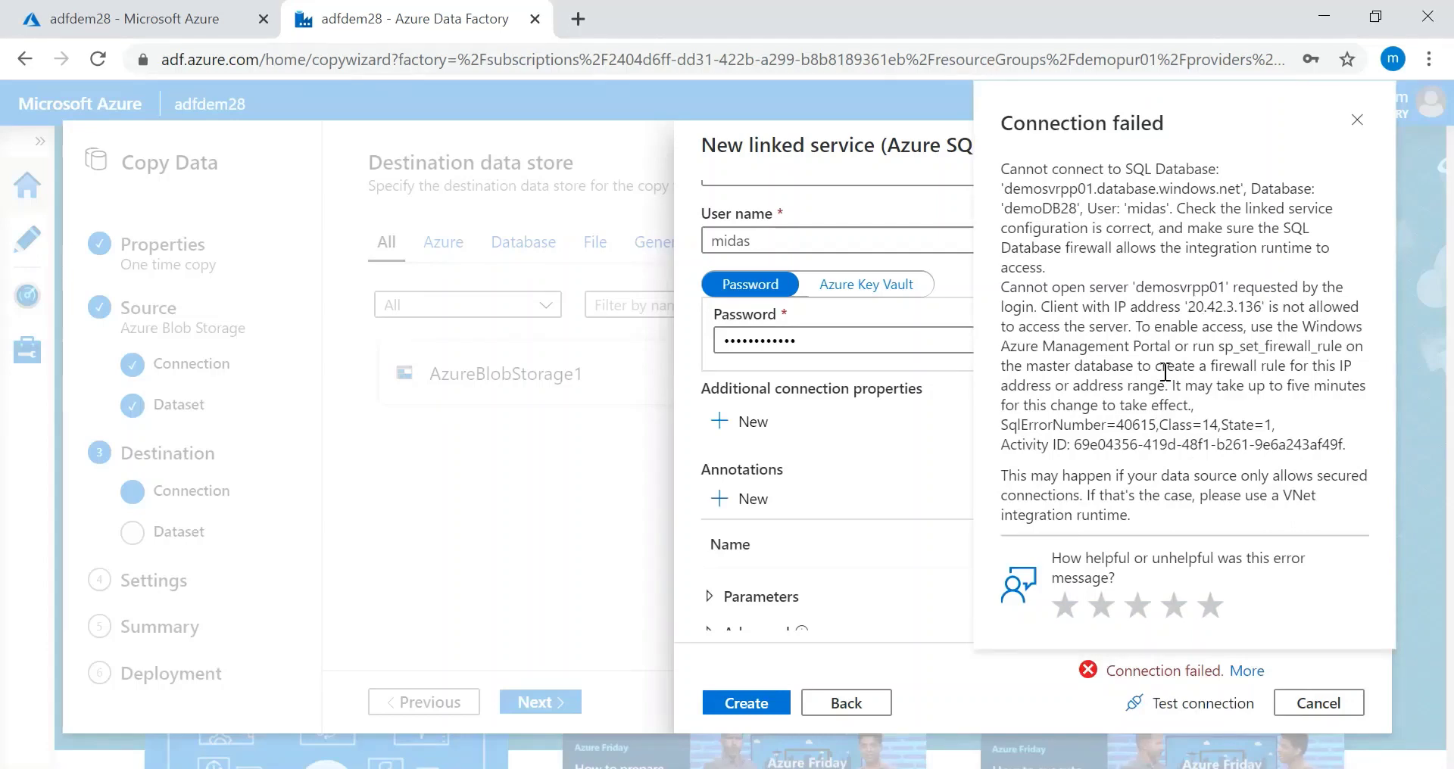
# Step: Switch to the Azure portal, search for "sql" and open the SQL servers service
pyautogui.click(148, 8)
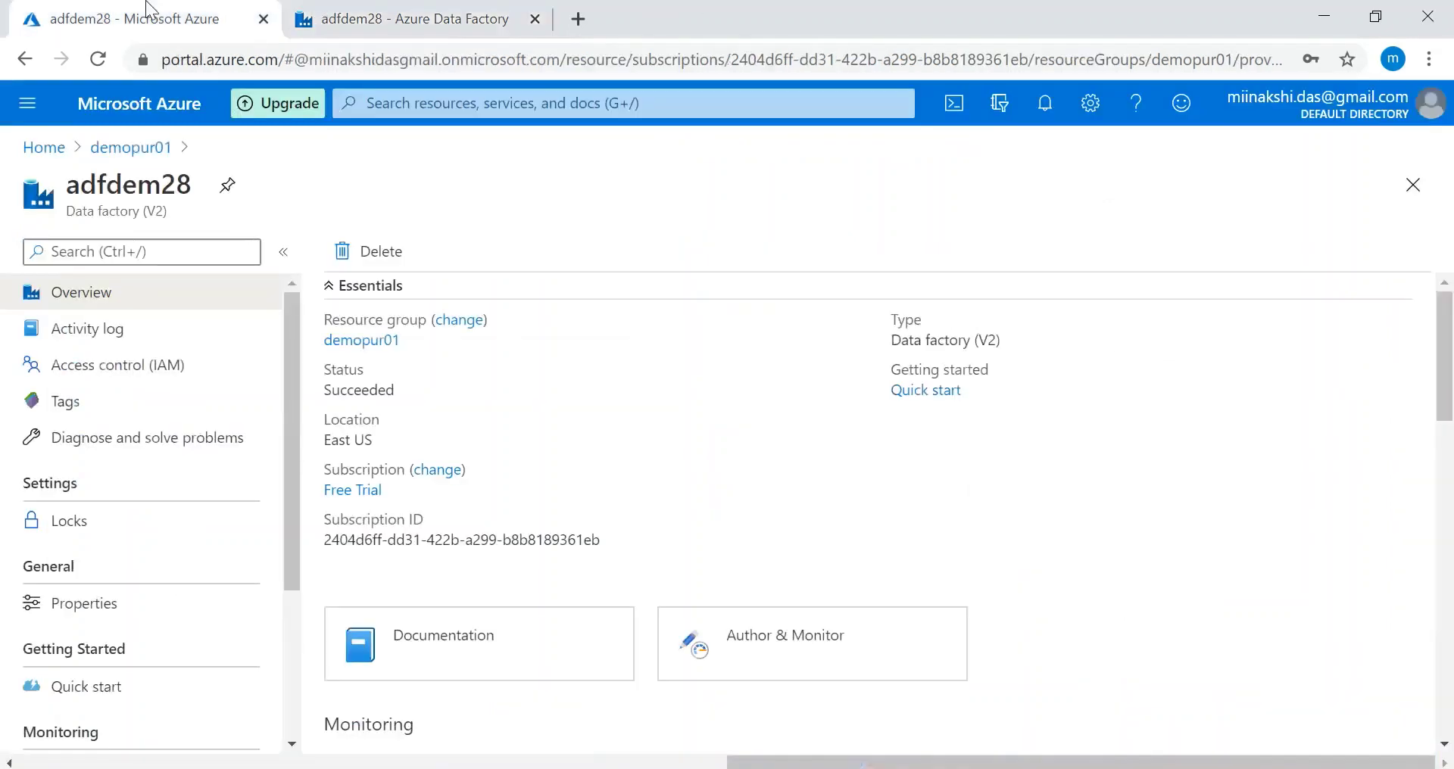
pyautogui.click(422, 103)
pyautogui.write('s')
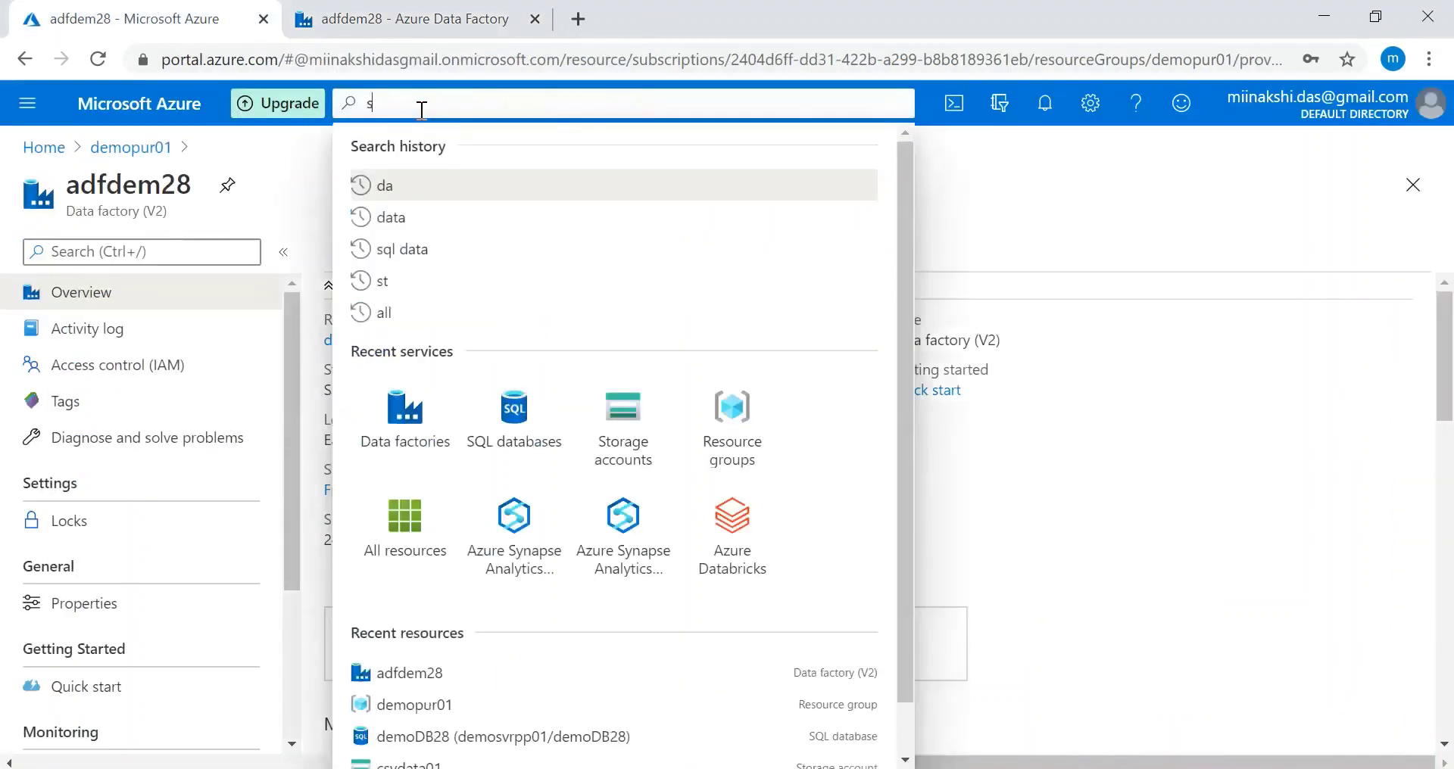
pyautogui.write('ql')
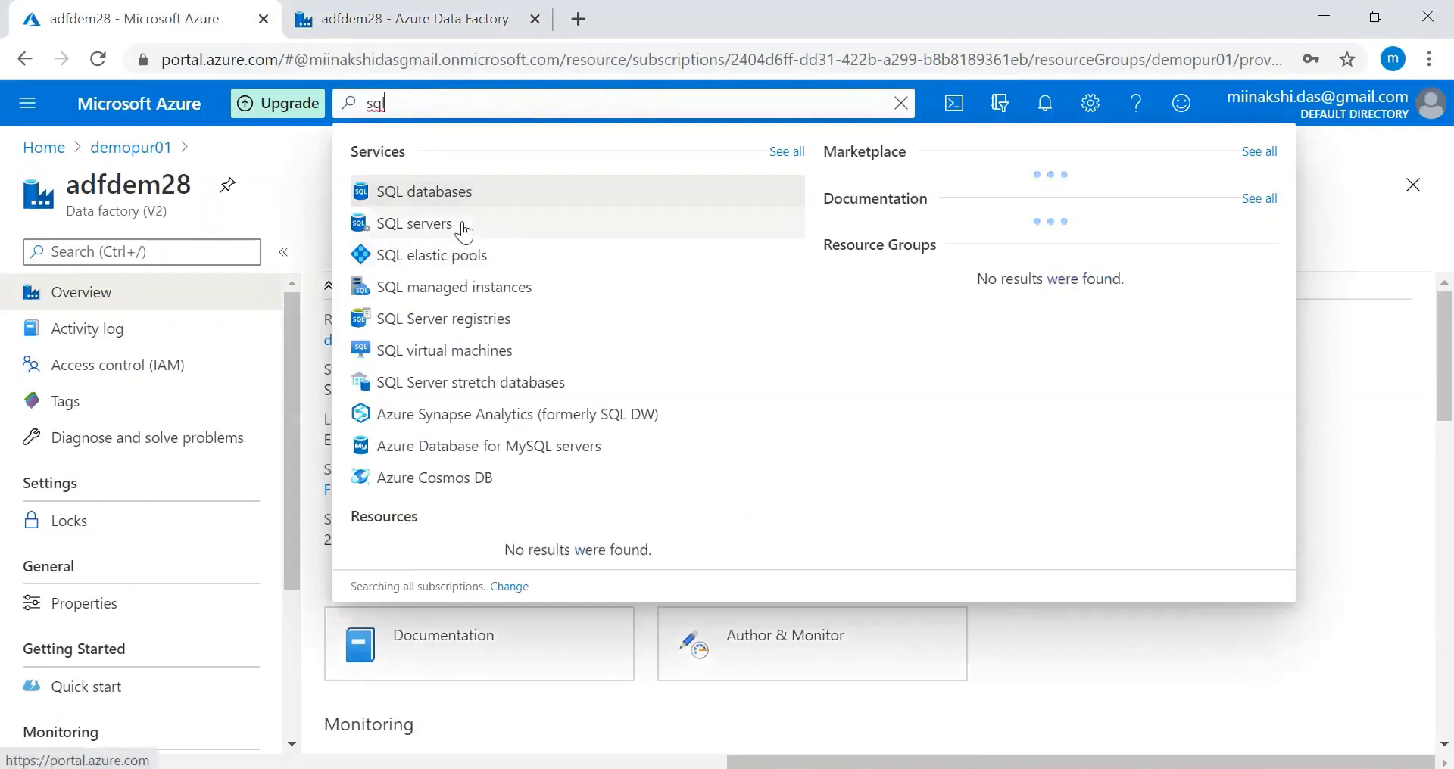
pyautogui.click(463, 226)
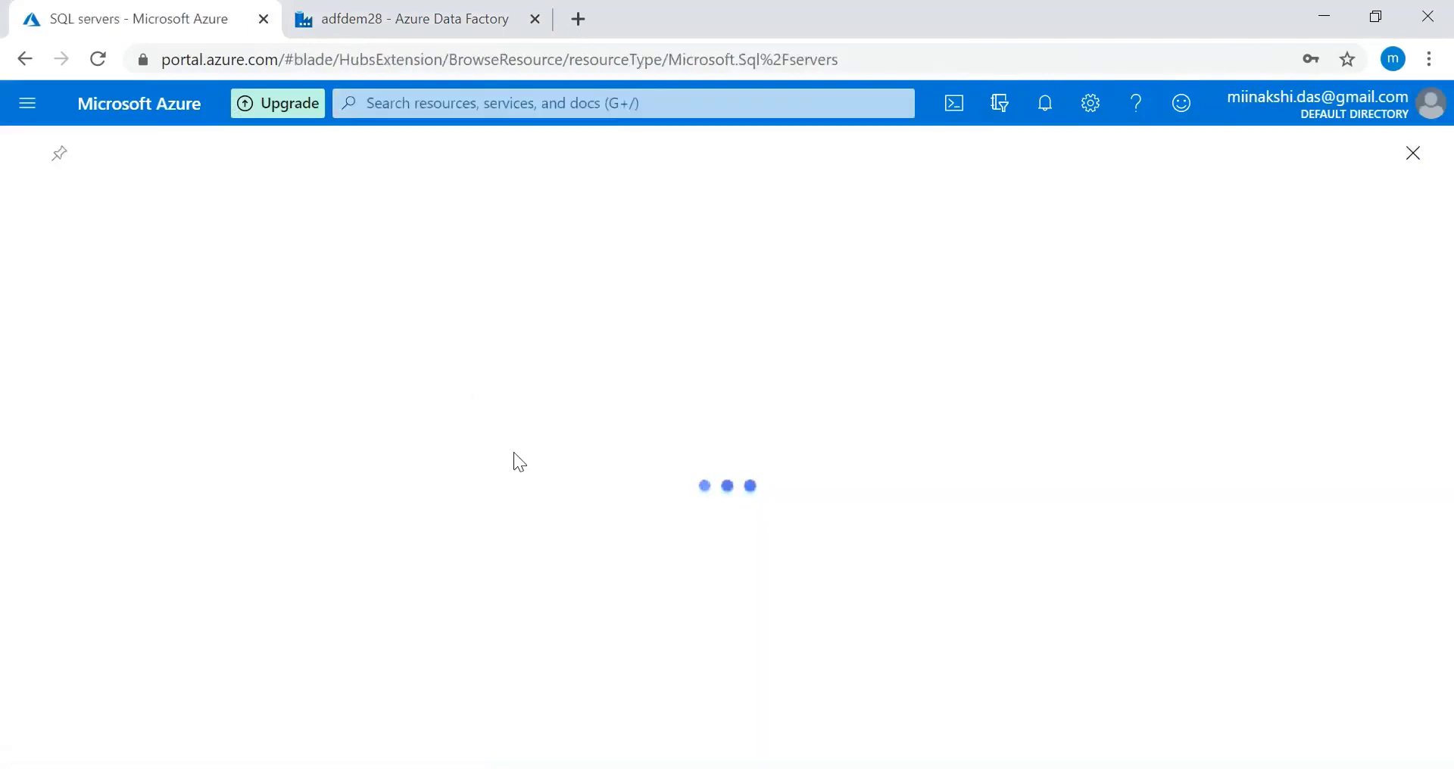
# Step: Allow Azure services and resources to access the SQL server demosvrpp01 in its firewall settings, and save the change
pyautogui.click(141, 433)
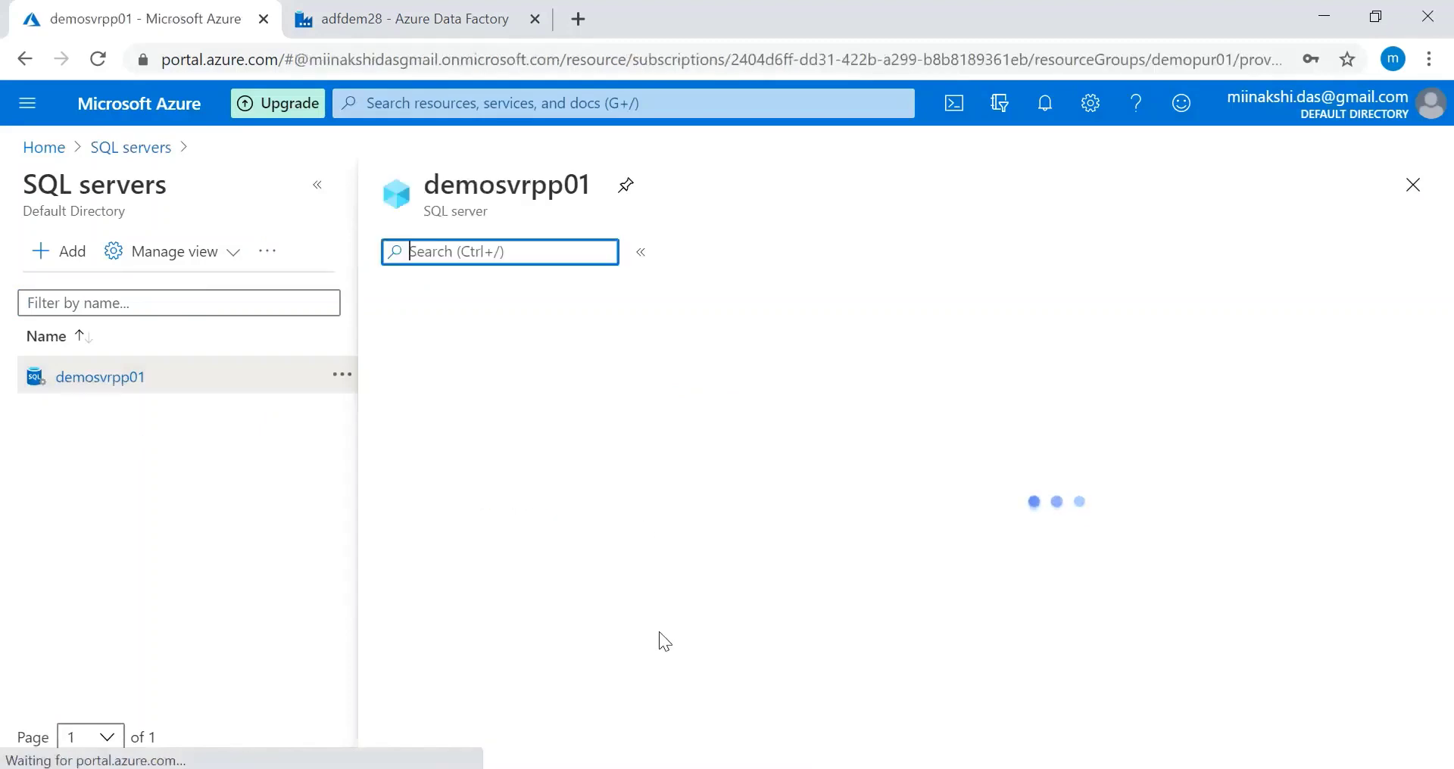
pyautogui.scroll(-3, 659, 633)
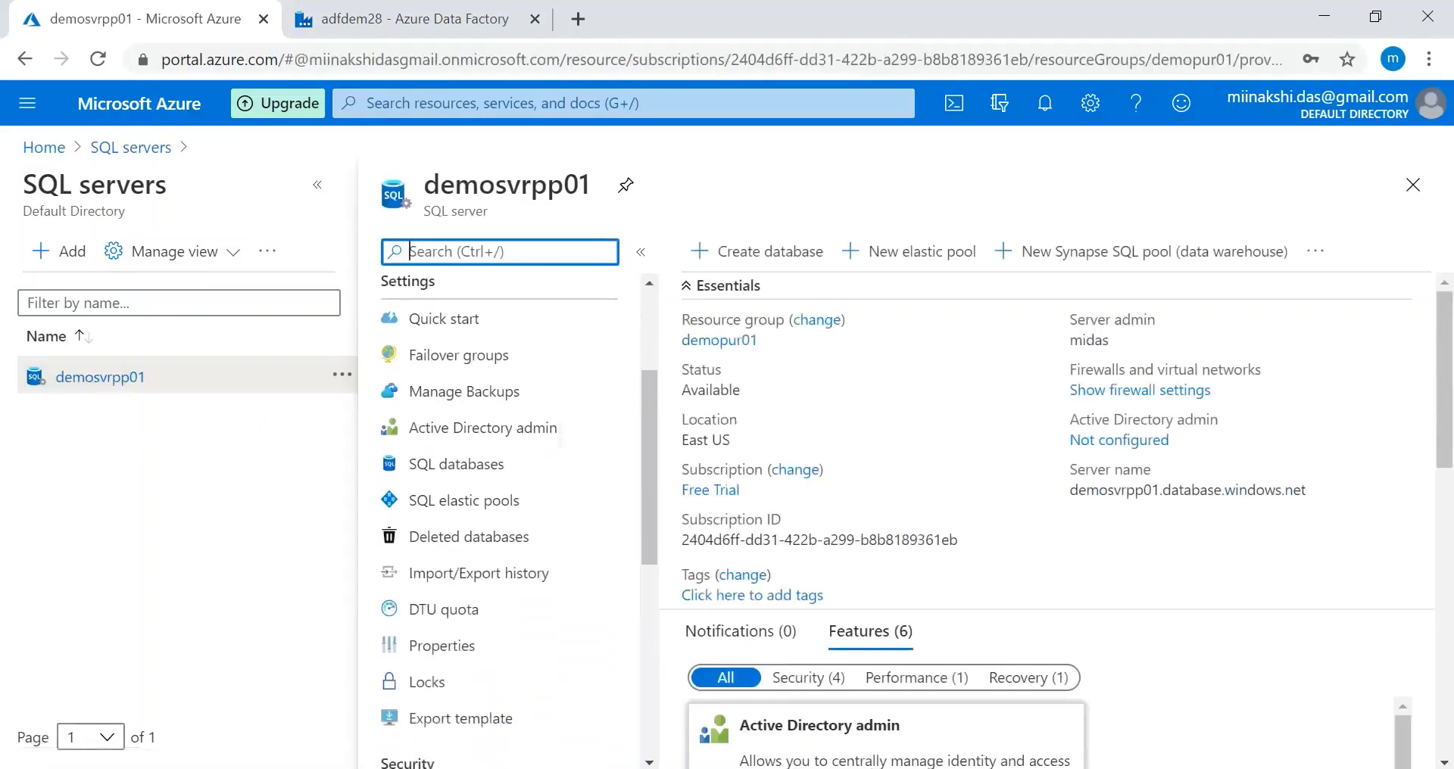
pyautogui.scroll(-1, 500, 522)
pyautogui.scroll(-4, 500, 522)
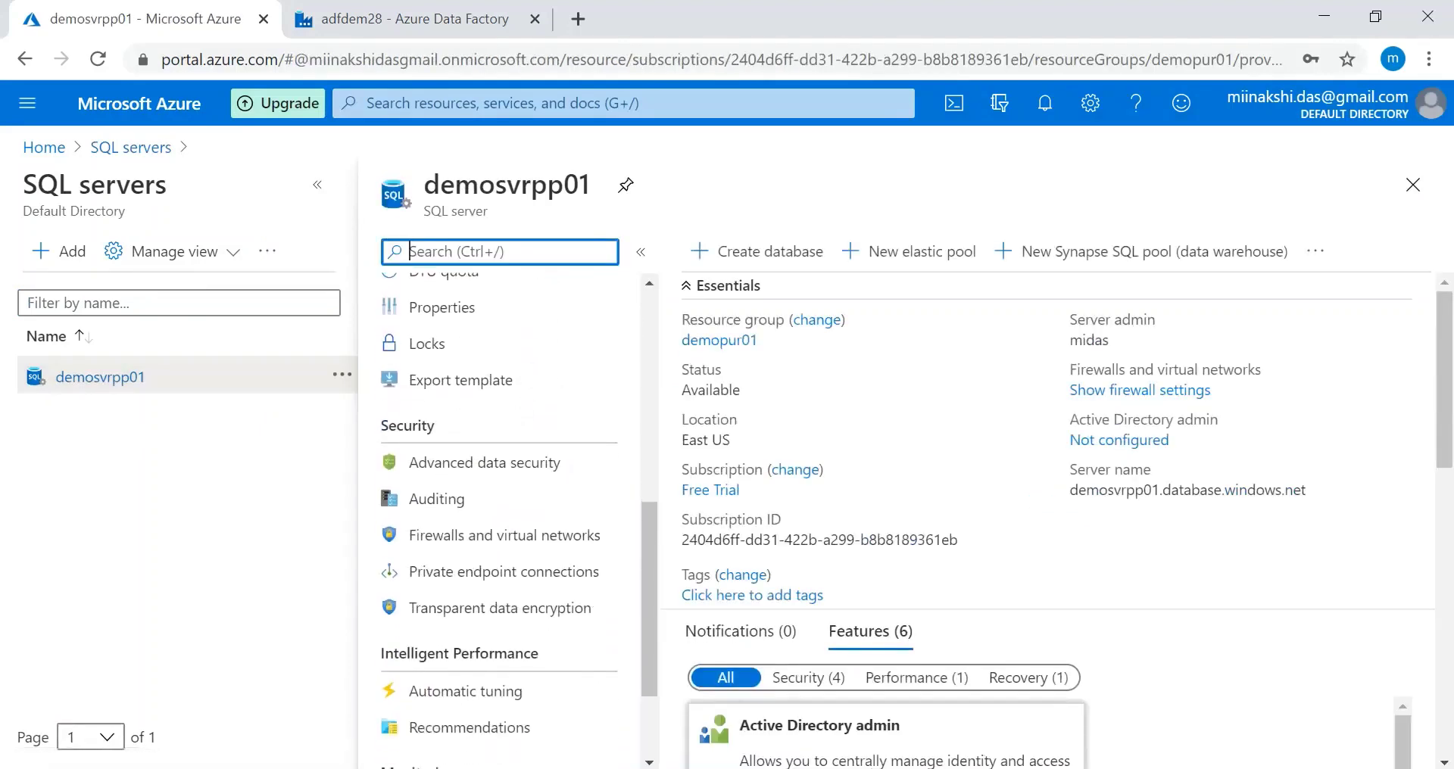
pyautogui.click(512, 540)
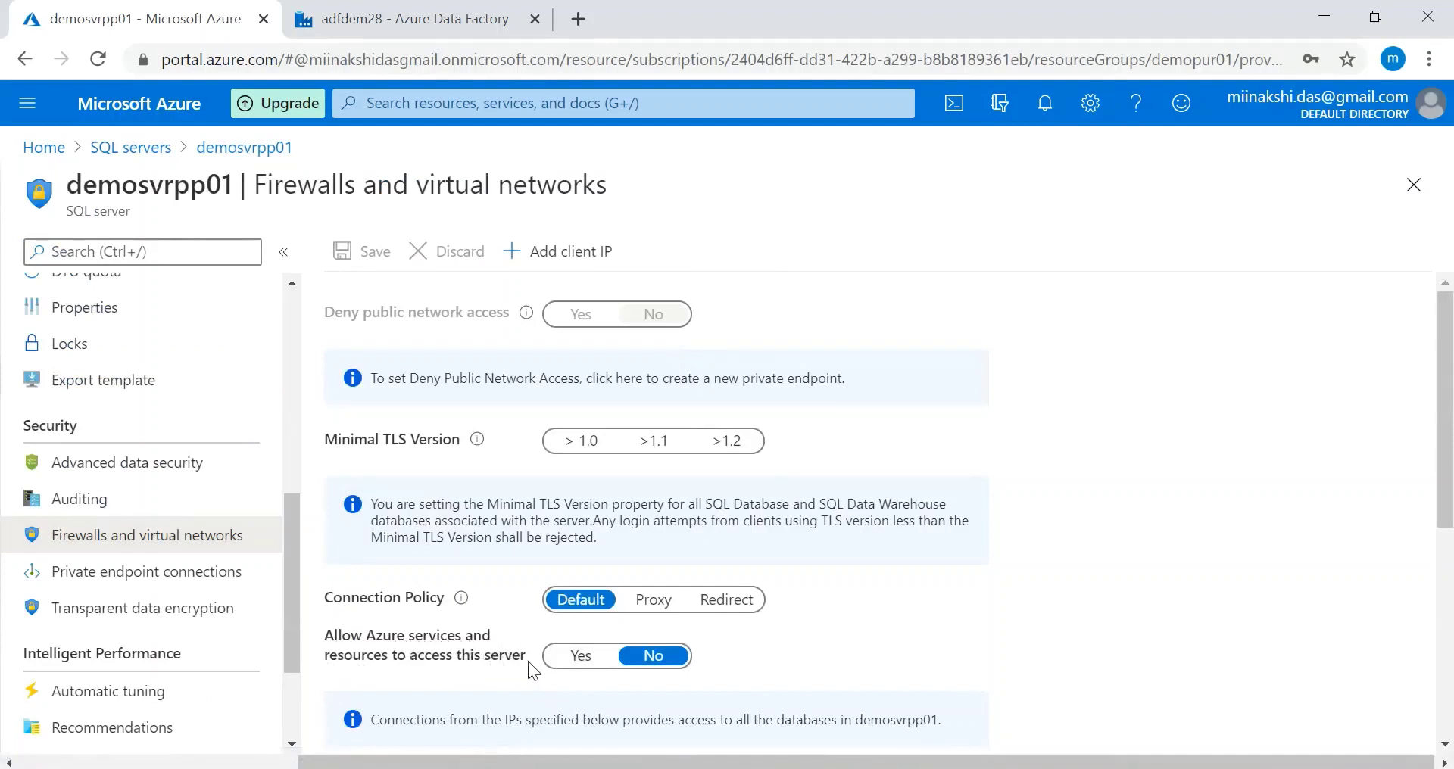
pyautogui.click(569, 660)
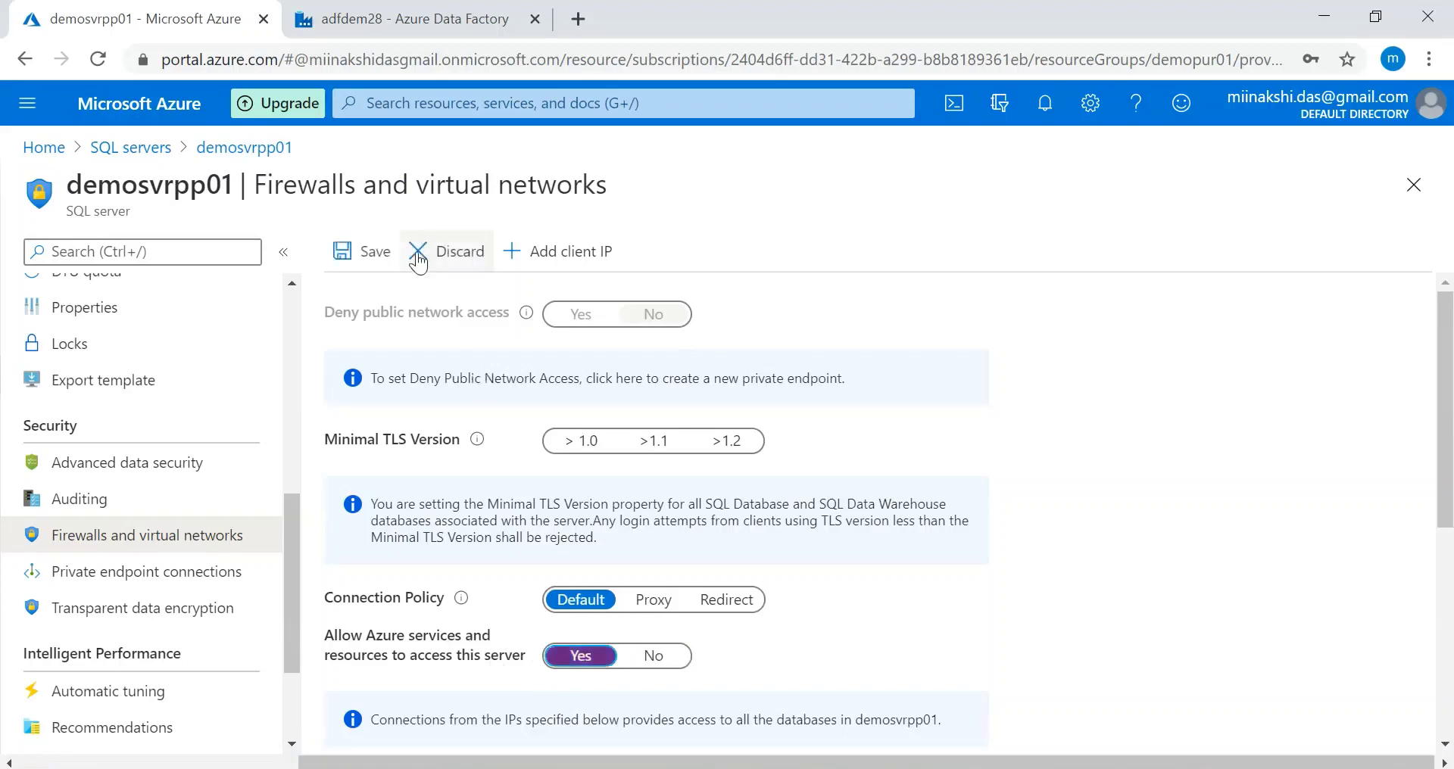
pyautogui.click(378, 255)
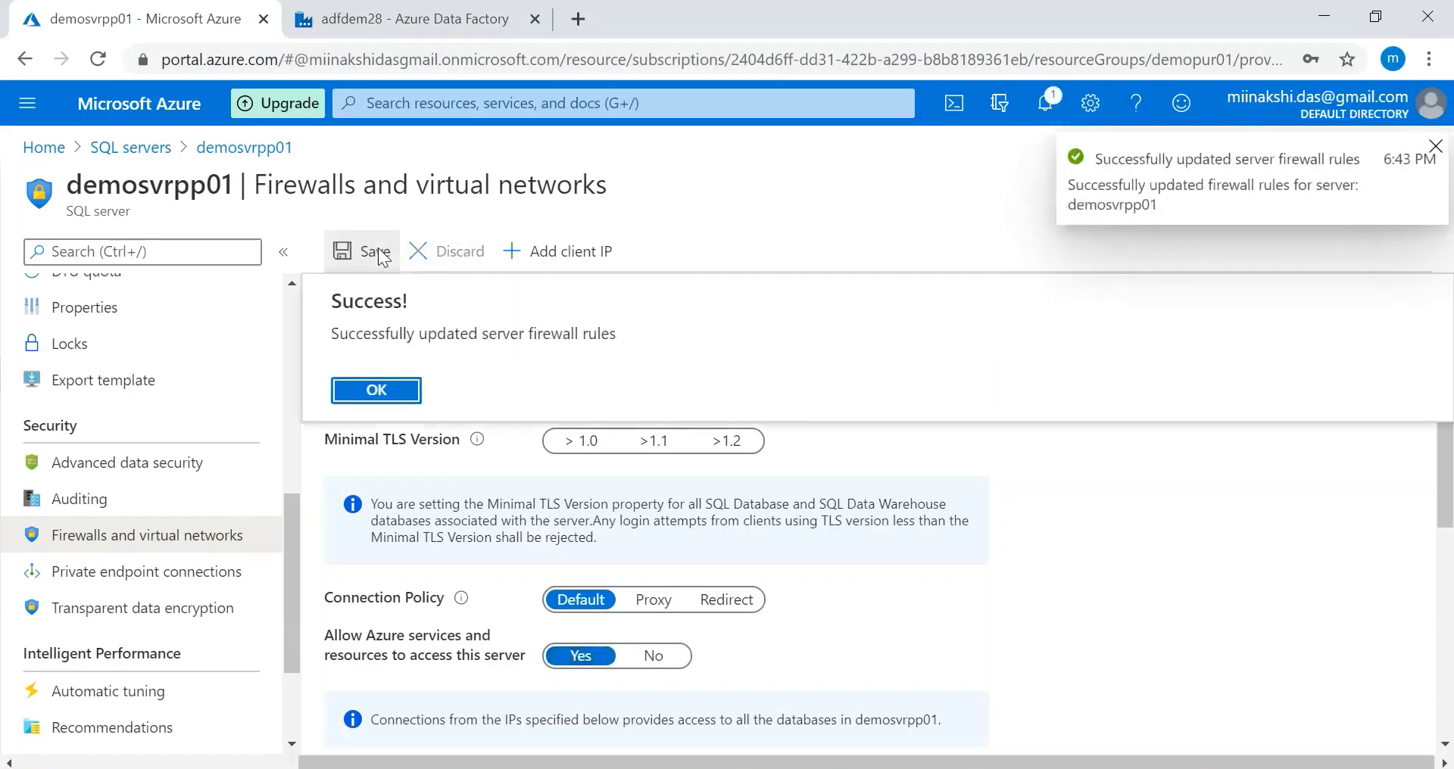
# Step: Switch back to the Data Factory copy wizard, retest the Azure SQL Database connection and create the linked service
pyautogui.click(404, 29)
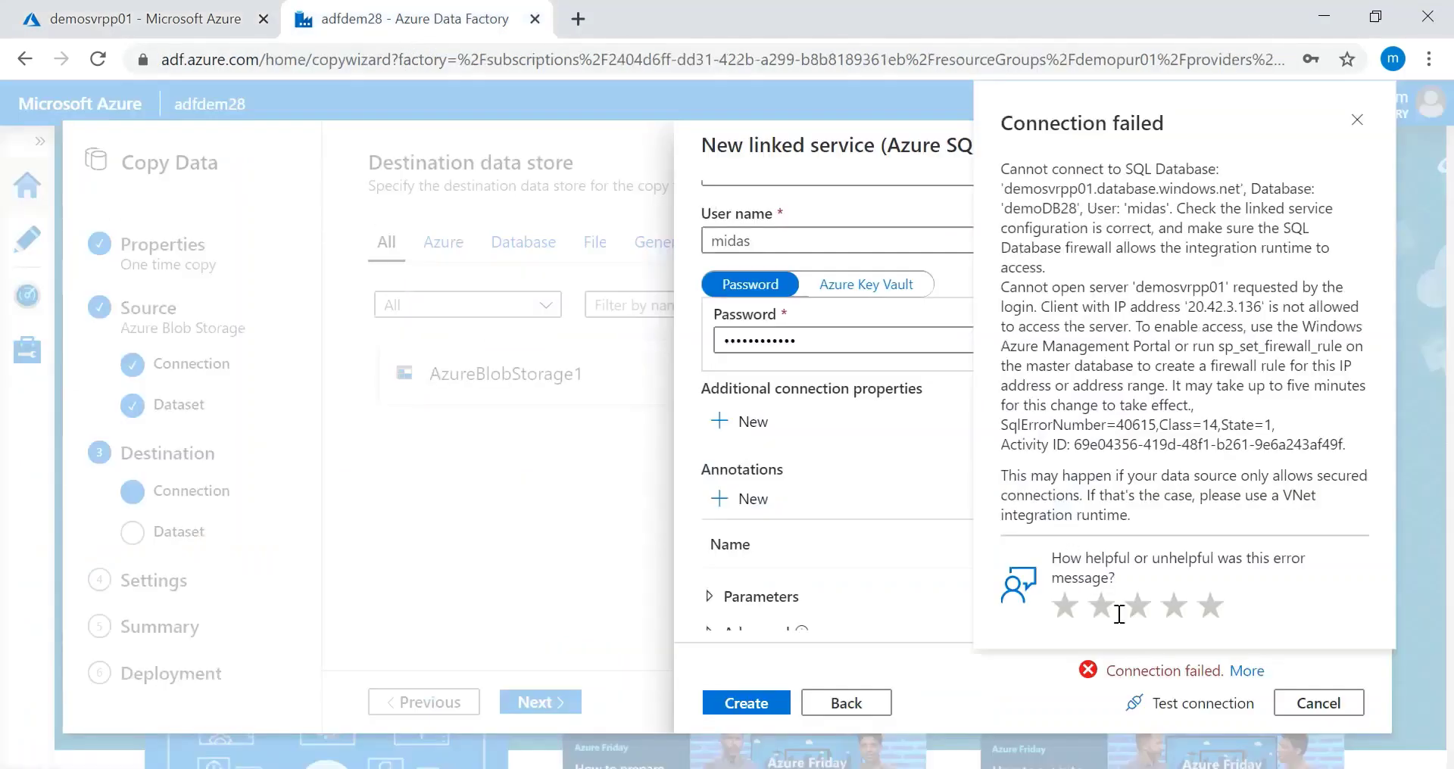
pyautogui.click(1229, 709)
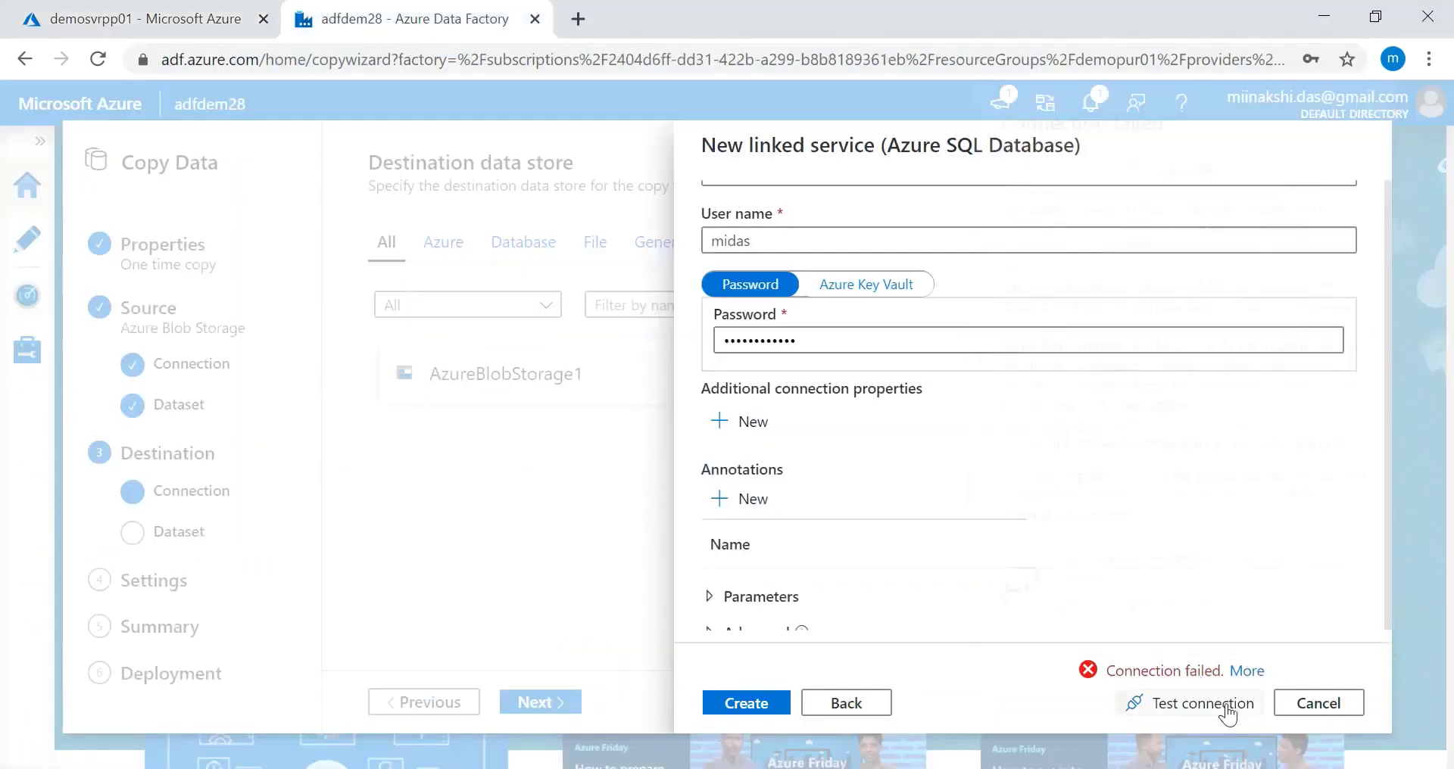
pyautogui.click(1216, 704)
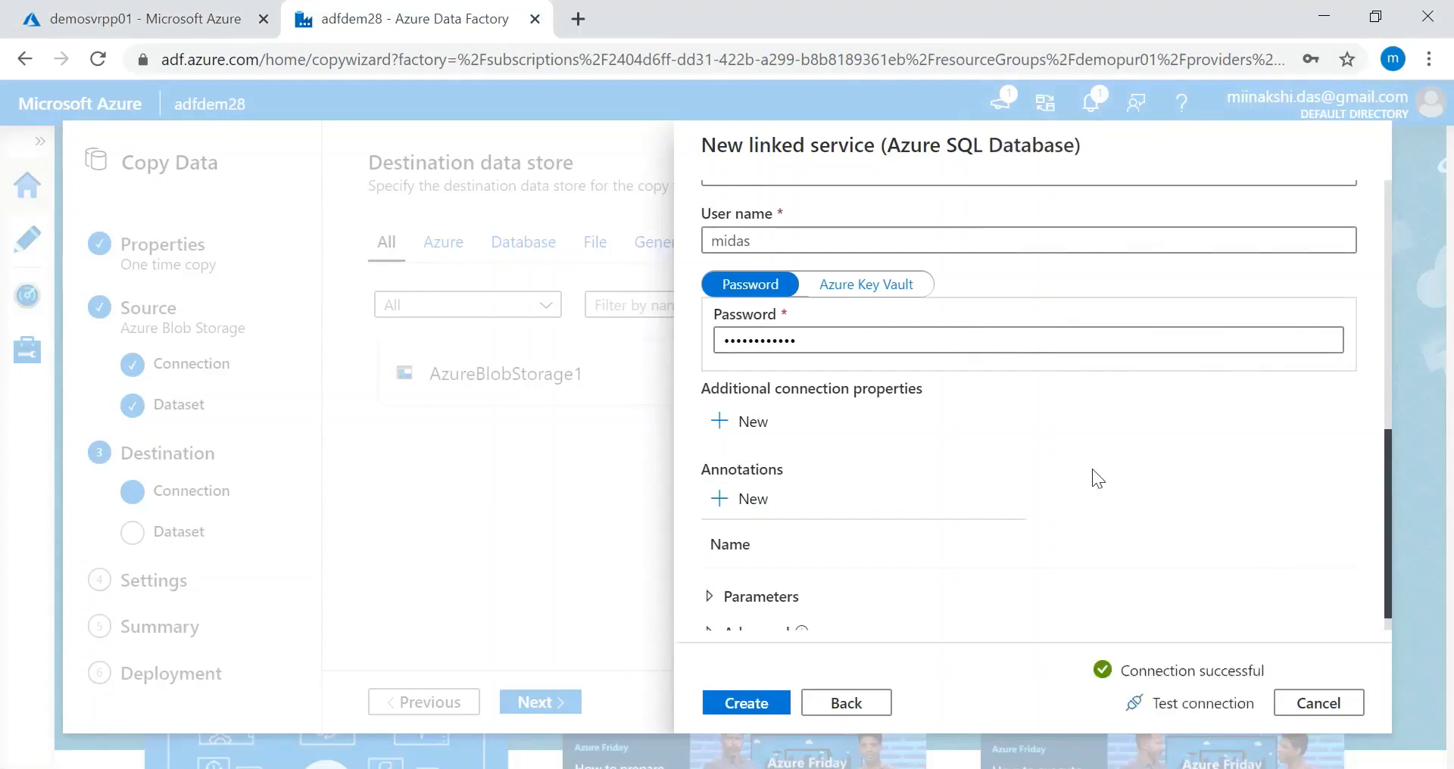
pyautogui.click(765, 715)
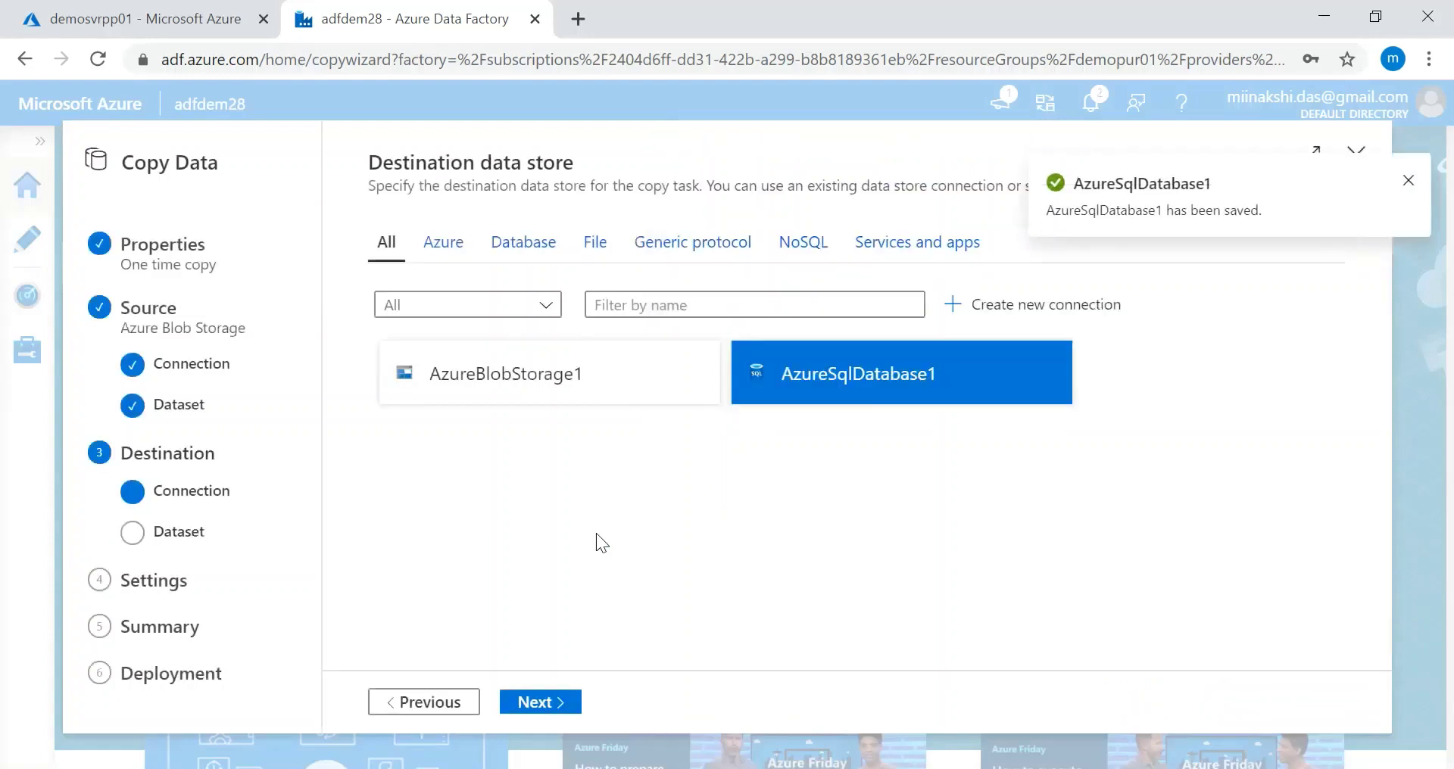
# Step: Use AzureSqlDatabase1 as the destination and map the blob storage file to the existing table dbo.data_source_table
pyautogui.click(551, 704)
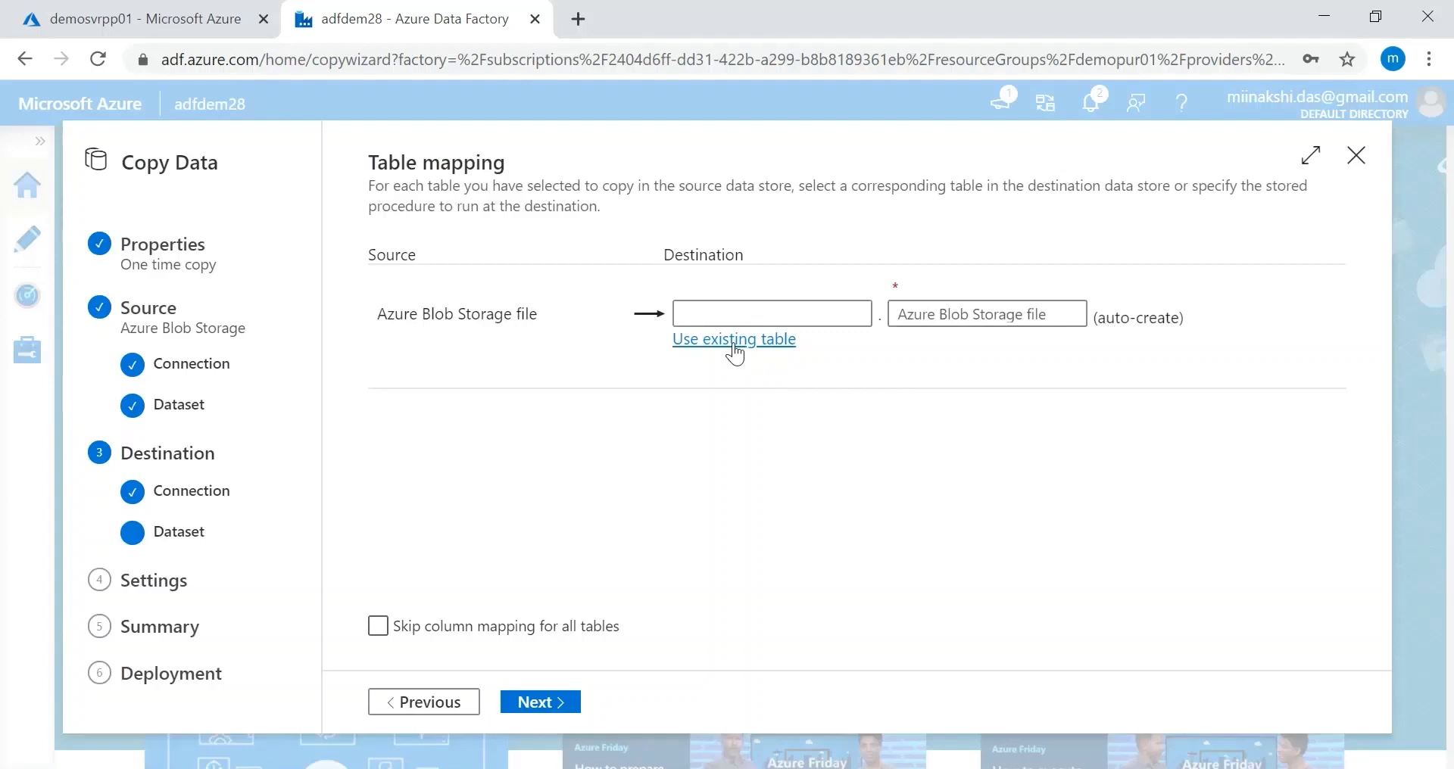
pyautogui.click(733, 340)
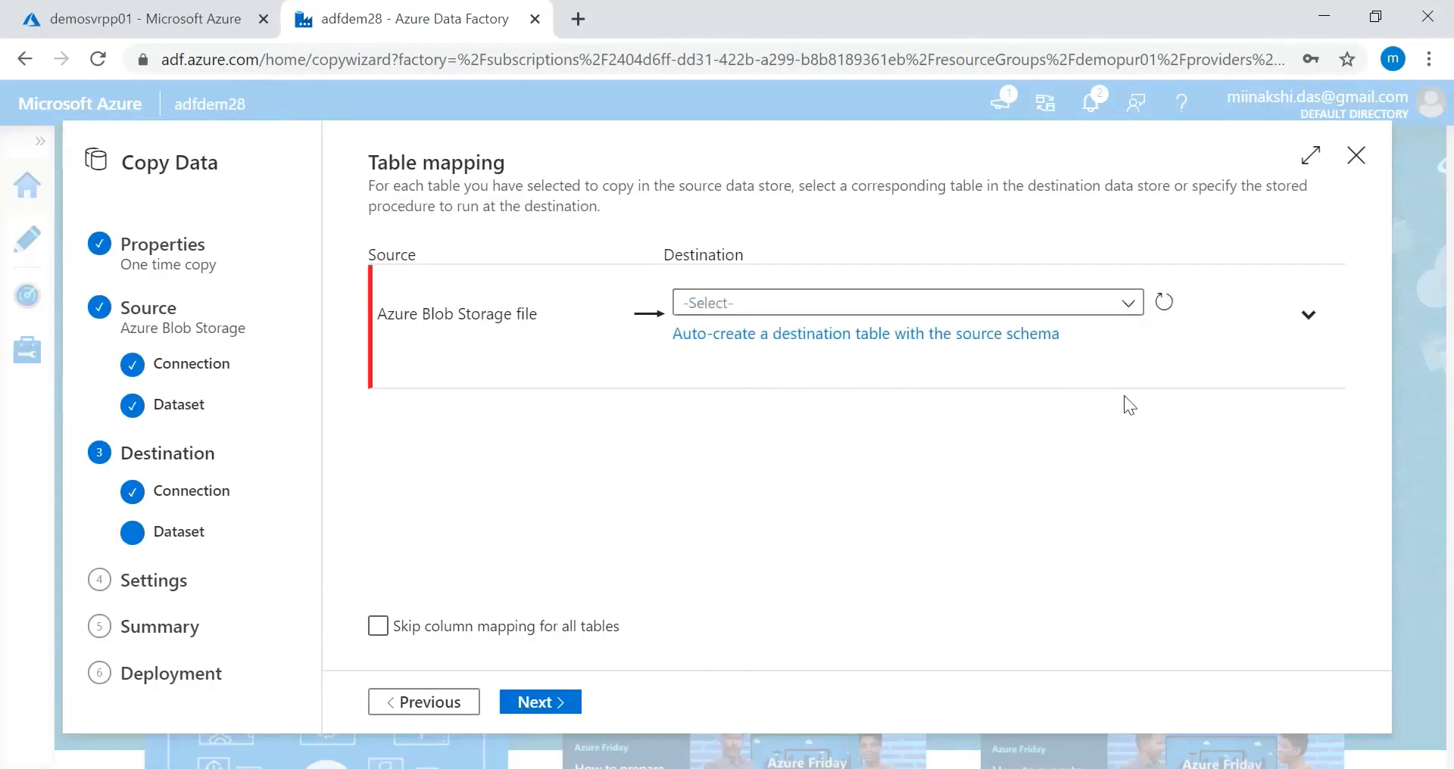
pyautogui.click(1127, 301)
pyautogui.click(715, 377)
pyautogui.click(544, 703)
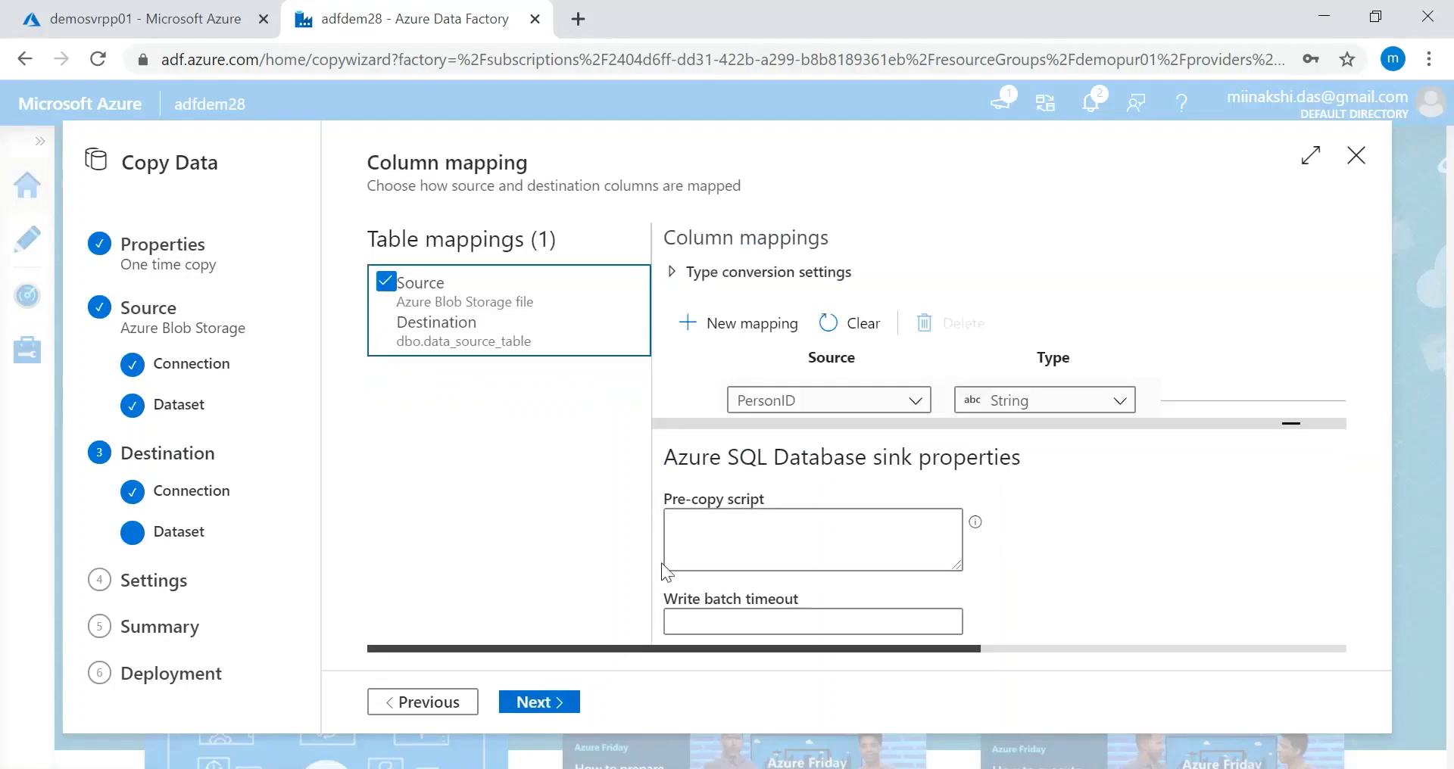
# Step: Deploy the copy pipeline with the default column mapping and settings, and monitor its run, refreshing the run list
pyautogui.click(525, 706)
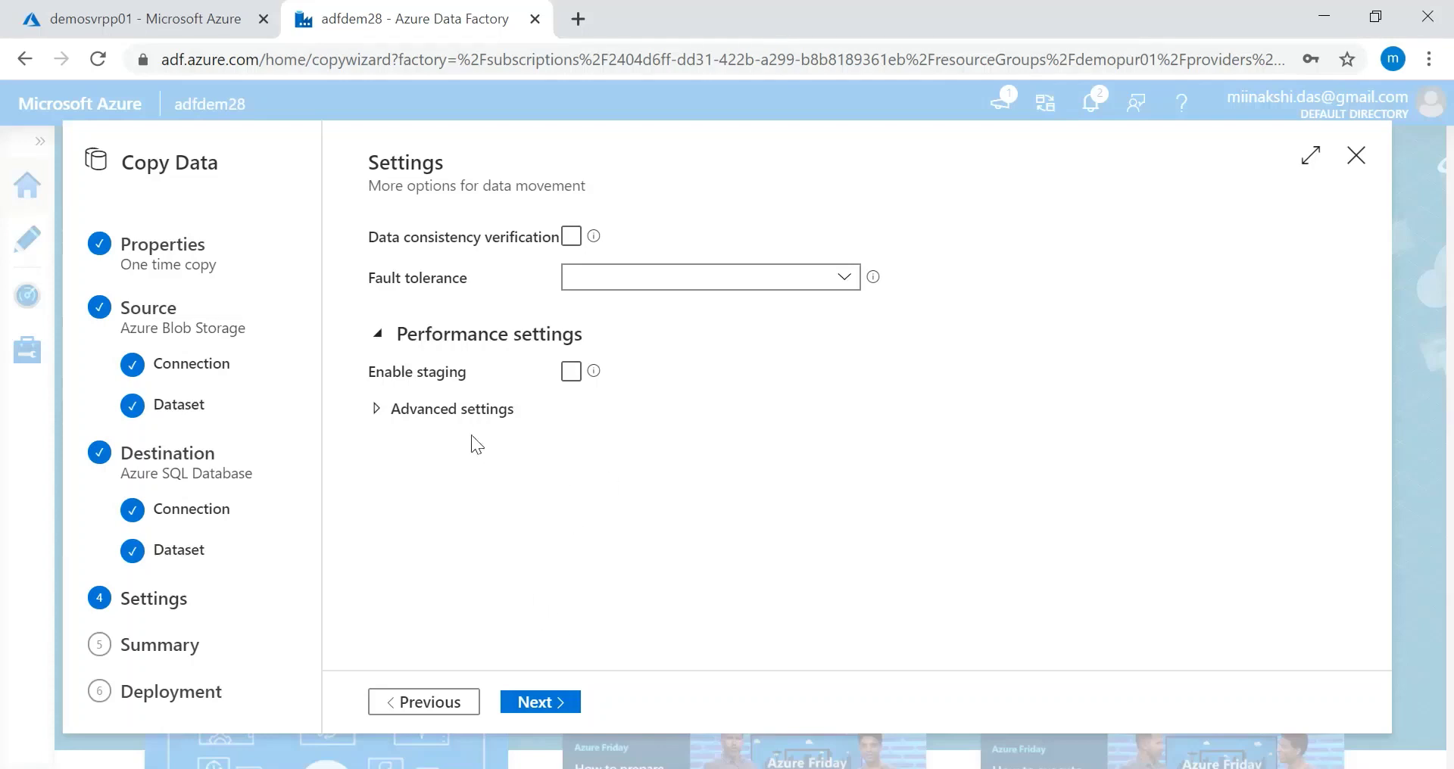
pyautogui.click(534, 705)
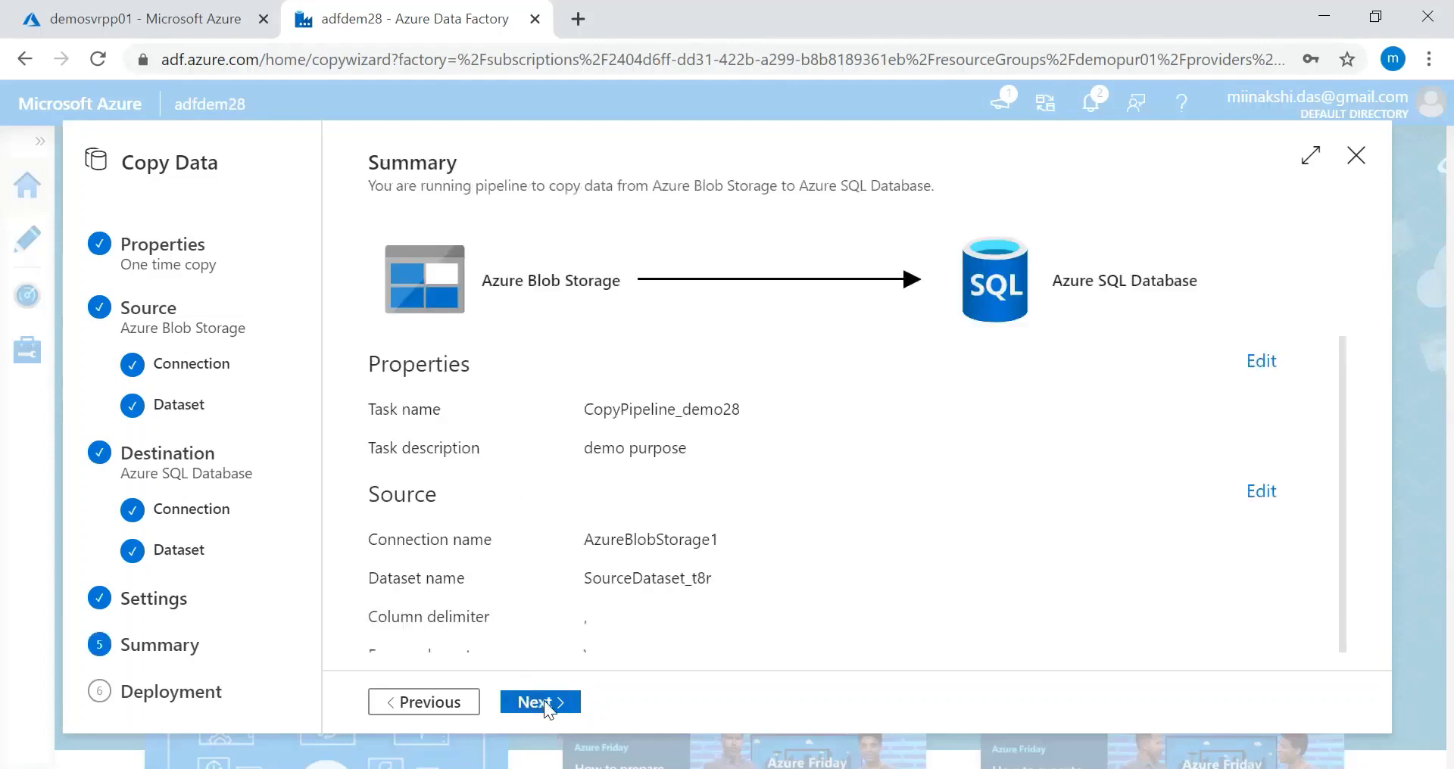
pyautogui.click(544, 701)
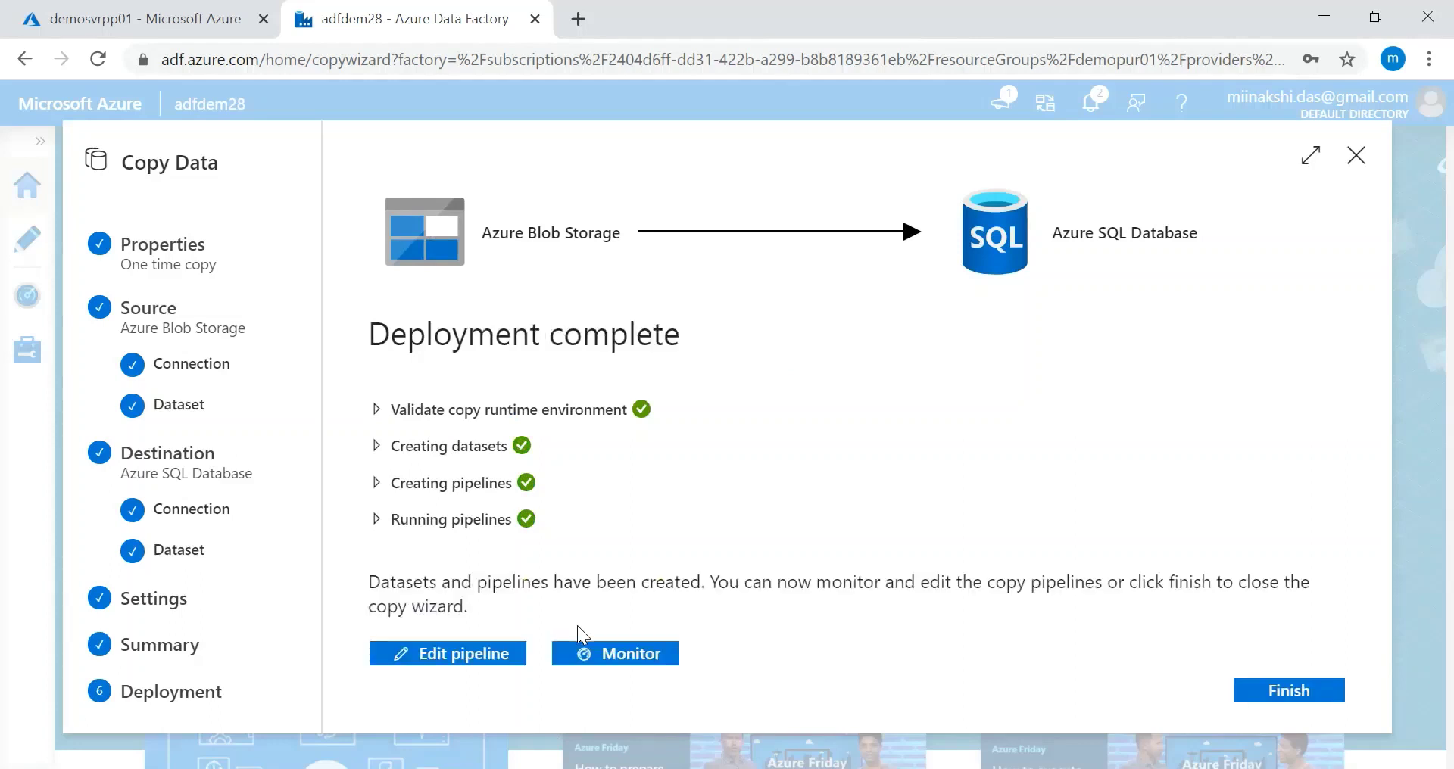
pyautogui.click(616, 665)
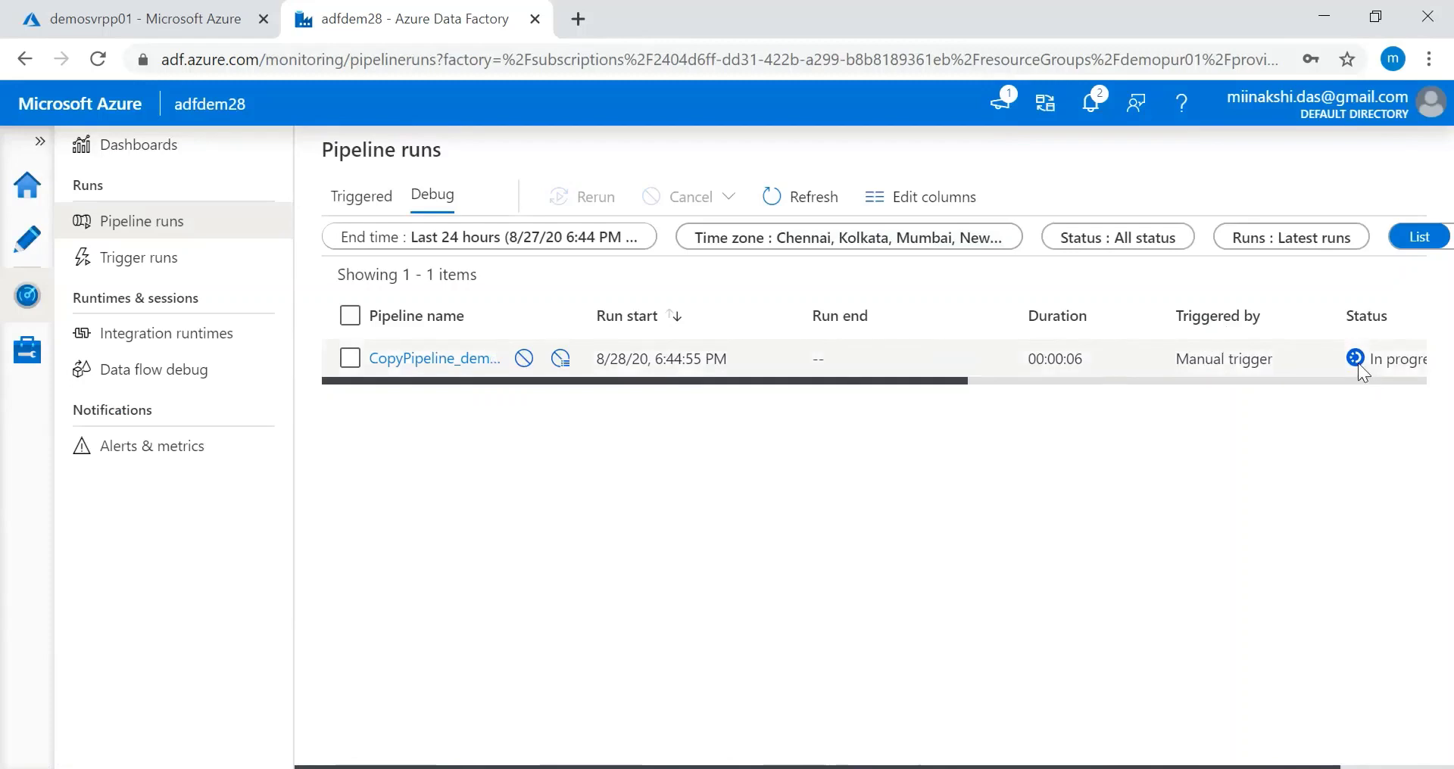
pyautogui.click(802, 199)
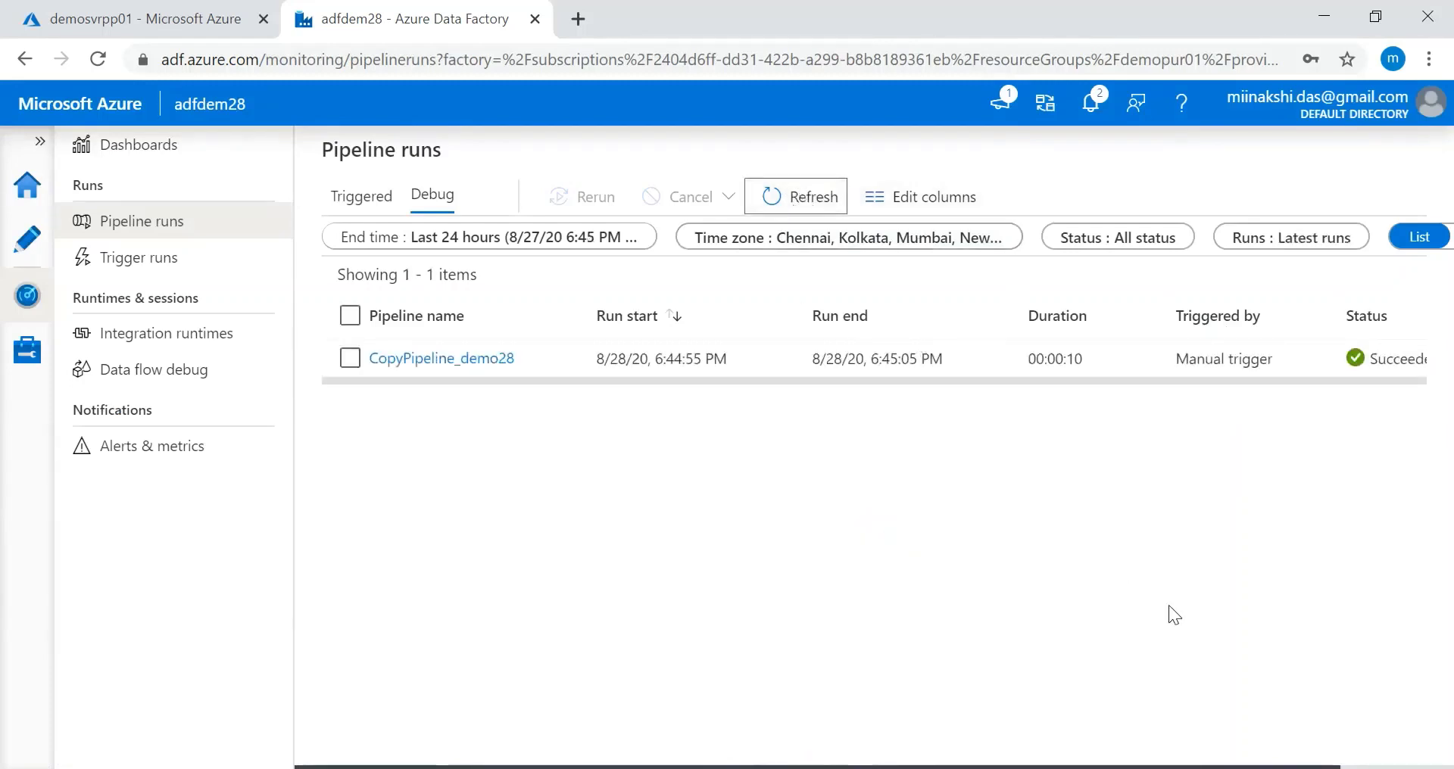
# Step: Switch to SQL Server Management Studio, add "select * from data_source_table" below the create table script and execute only that statement
pyautogui.hotkey('alt', 'Tab')
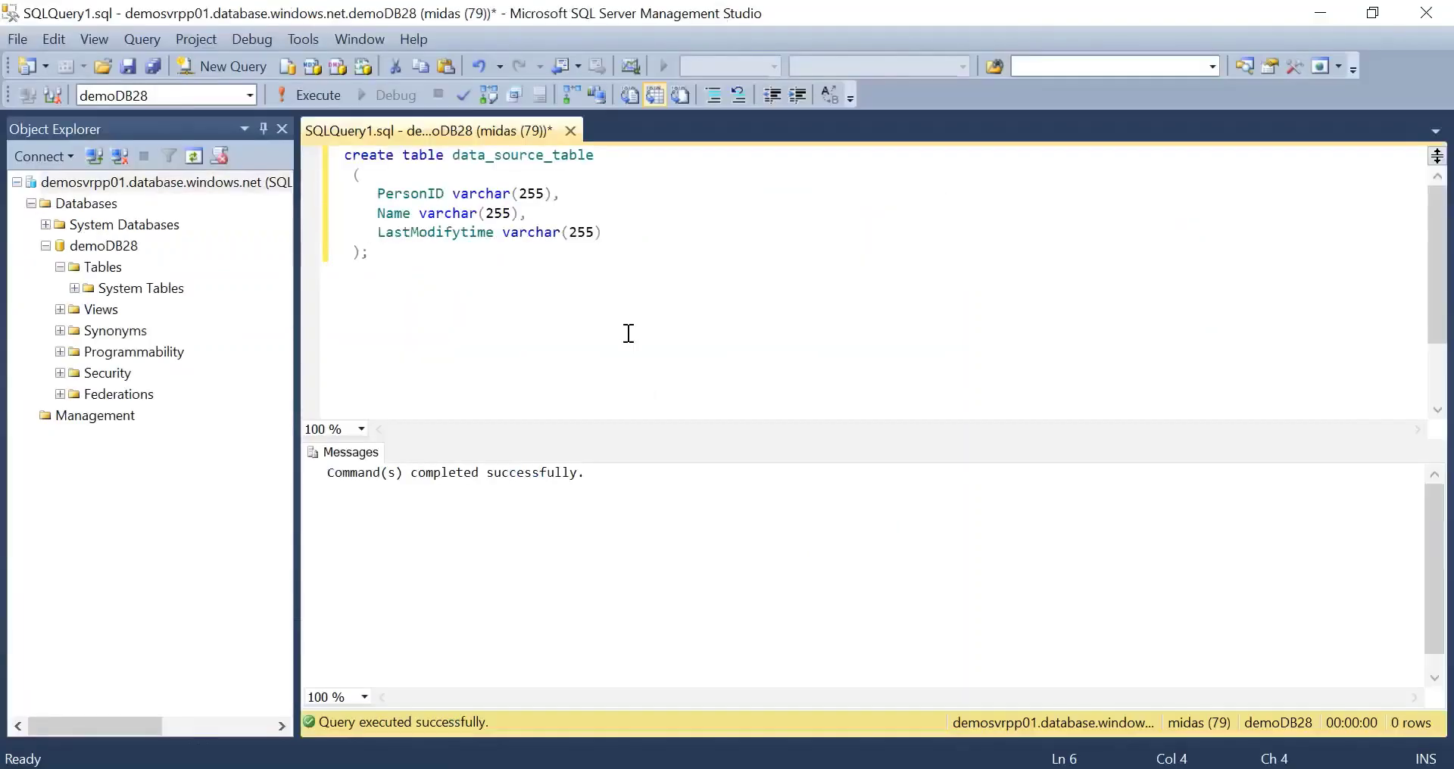
pyautogui.doubleClick(469, 161)
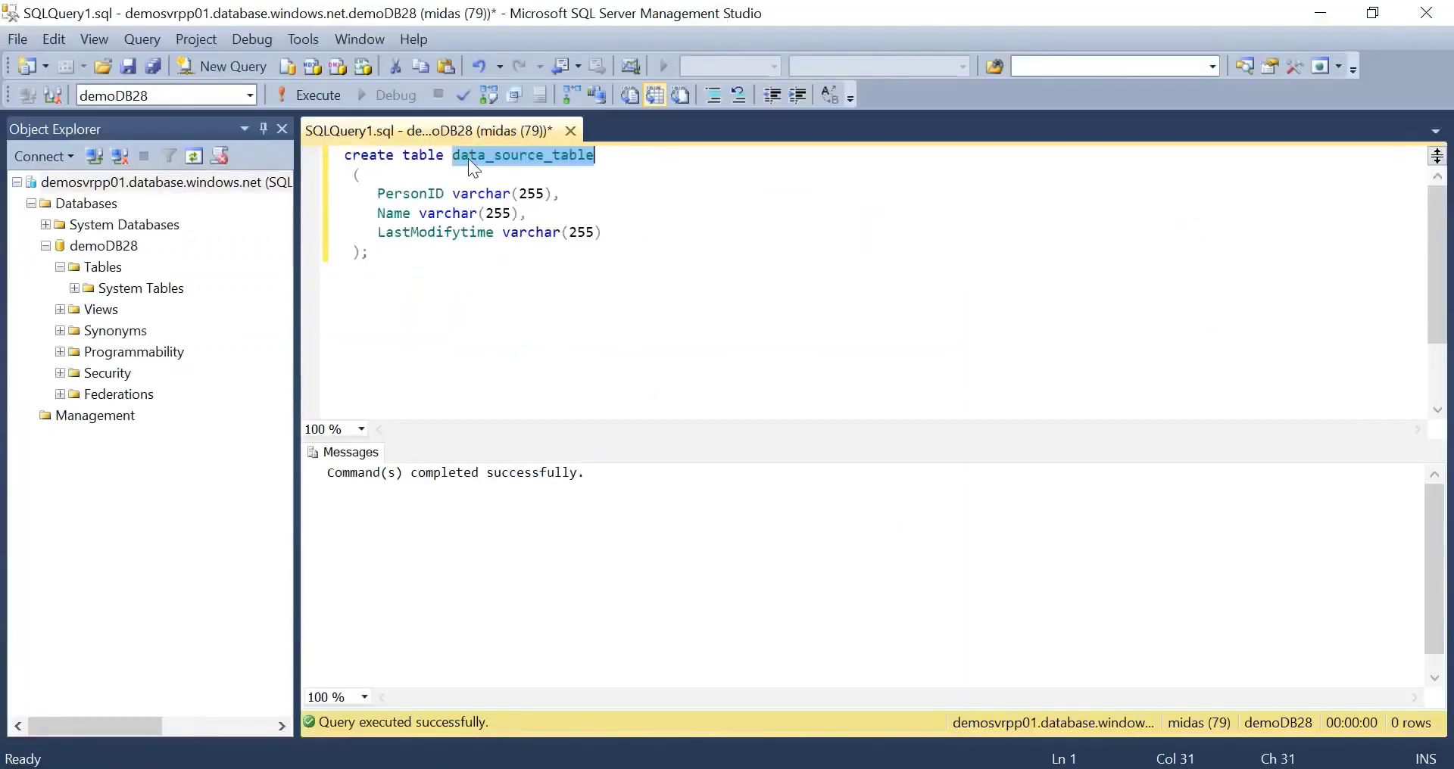
pyautogui.click(412, 282)
pyautogui.press('Return')
pyautogui.press('Return')
pyautogui.write('select * from data_source_table')
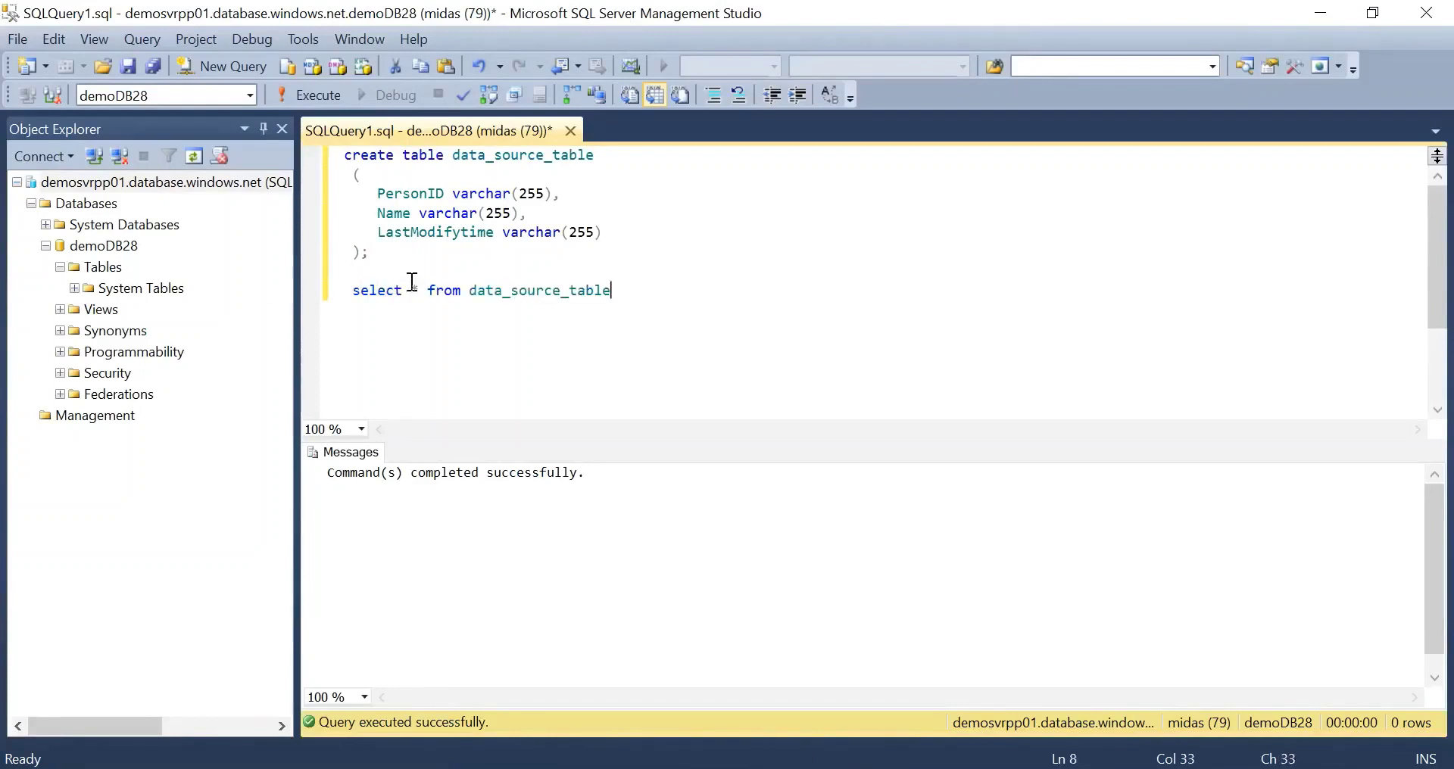
pyautogui.keyDown('shift'); pyautogui.click(354, 292); pyautogui.keyUp('shift')
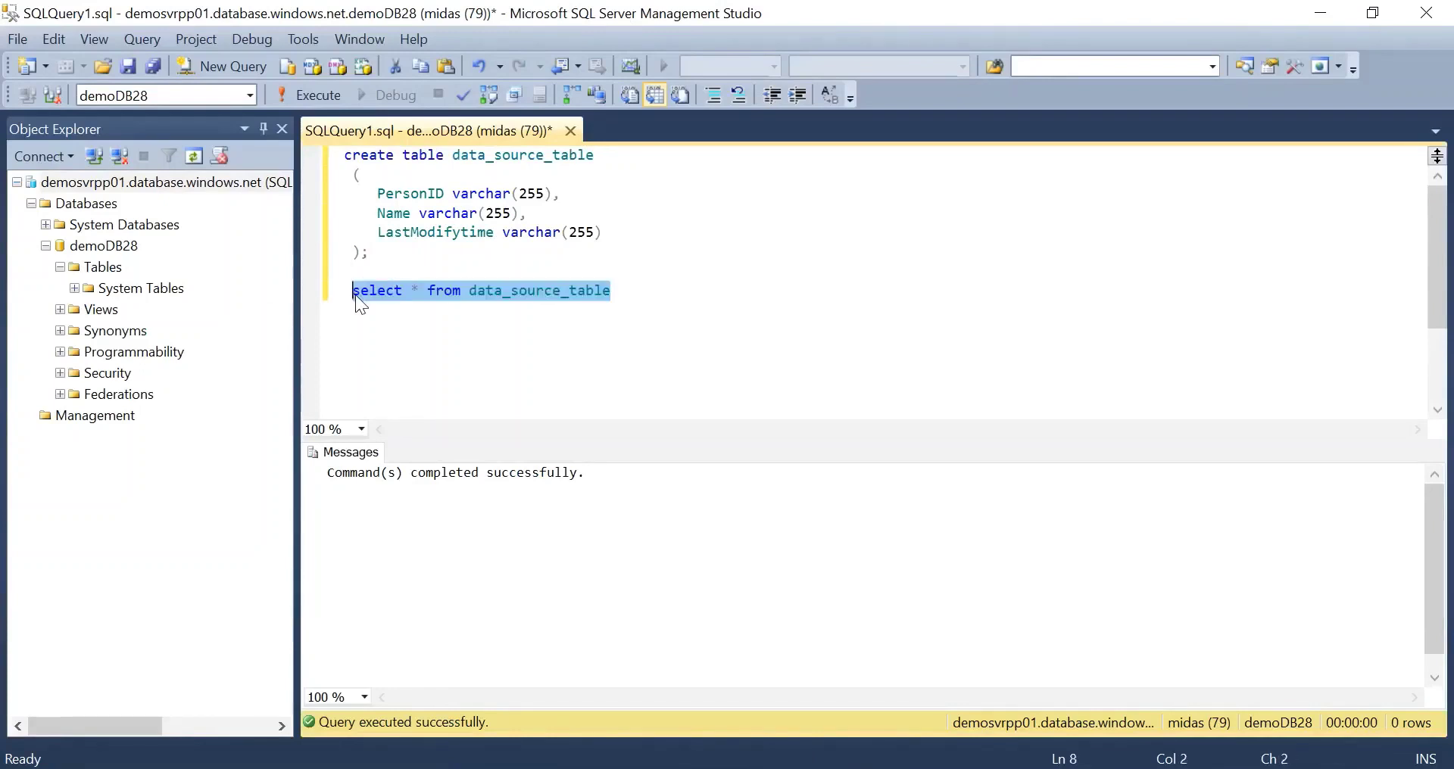
pyautogui.click(309, 96)
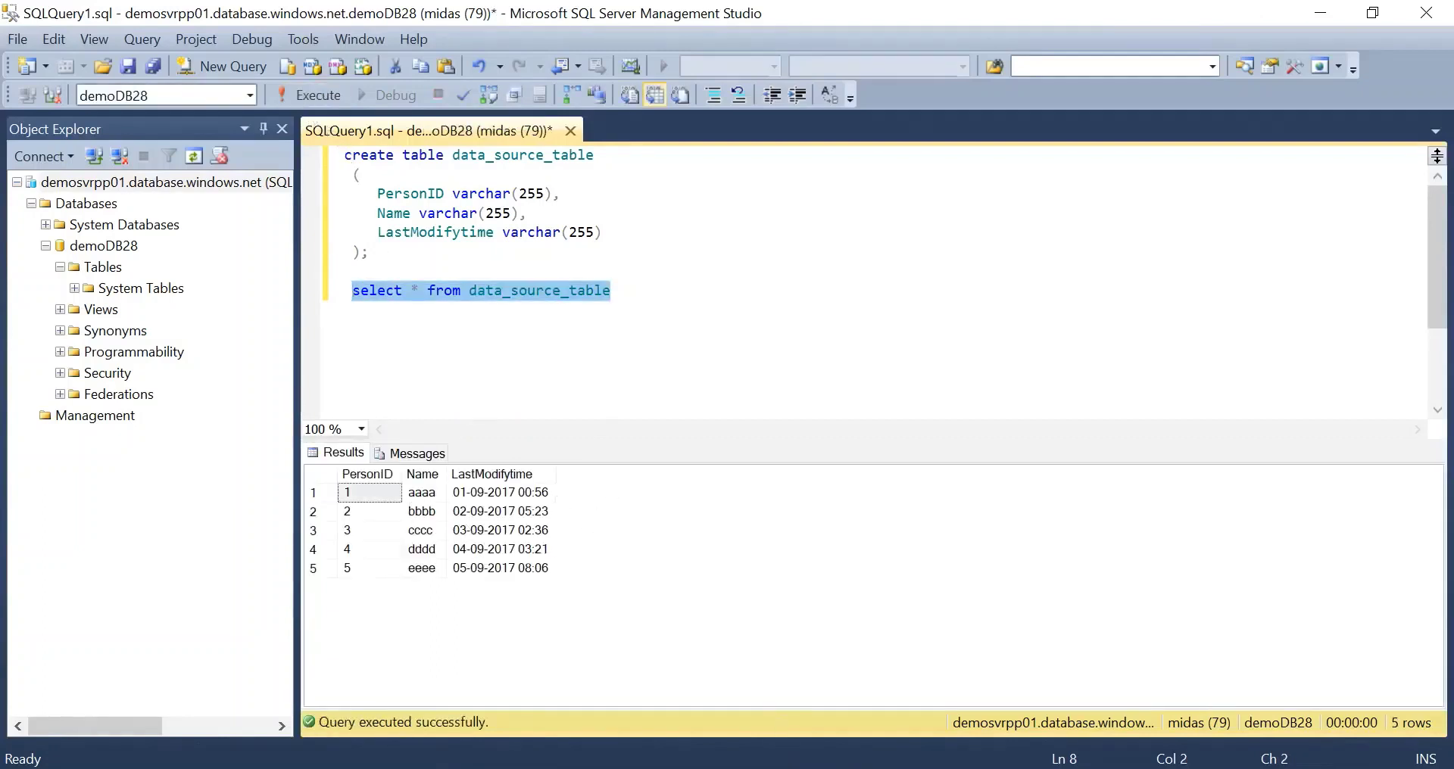
# Step: Switch back to Data Factory and open the pipeline CopyPipeline_demo28 for authoring
pyautogui.hotkey('alt', 'Tab')
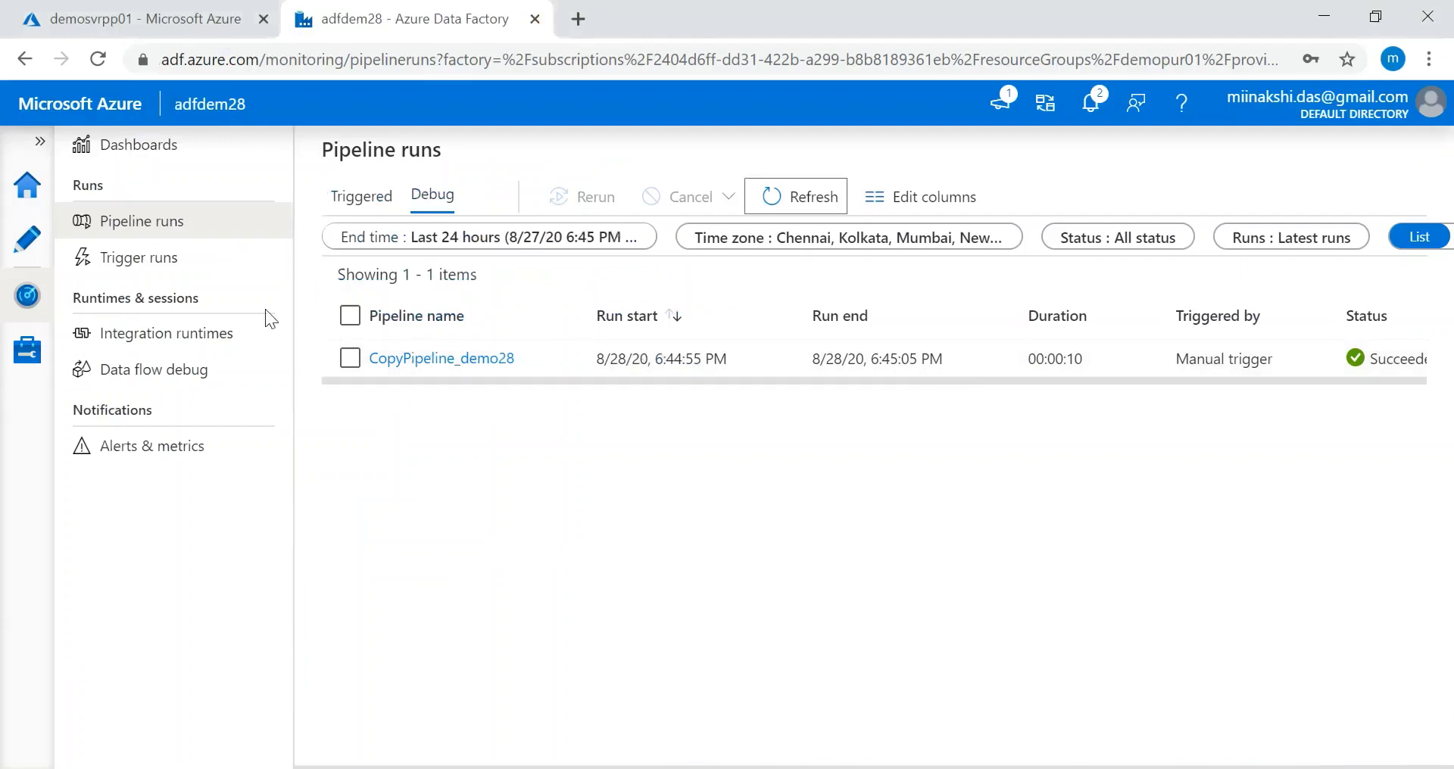
pyautogui.click(34, 241)
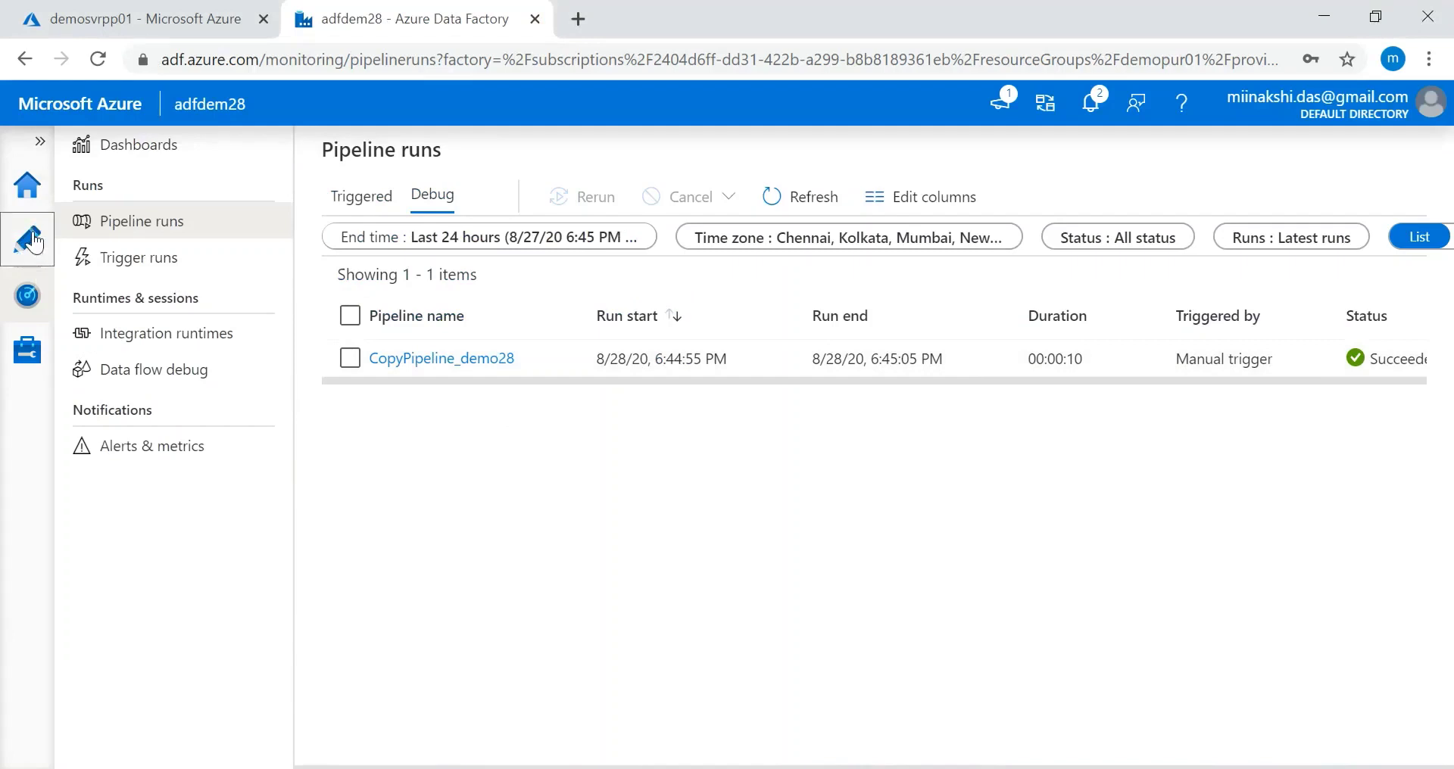
pyautogui.click(89, 277)
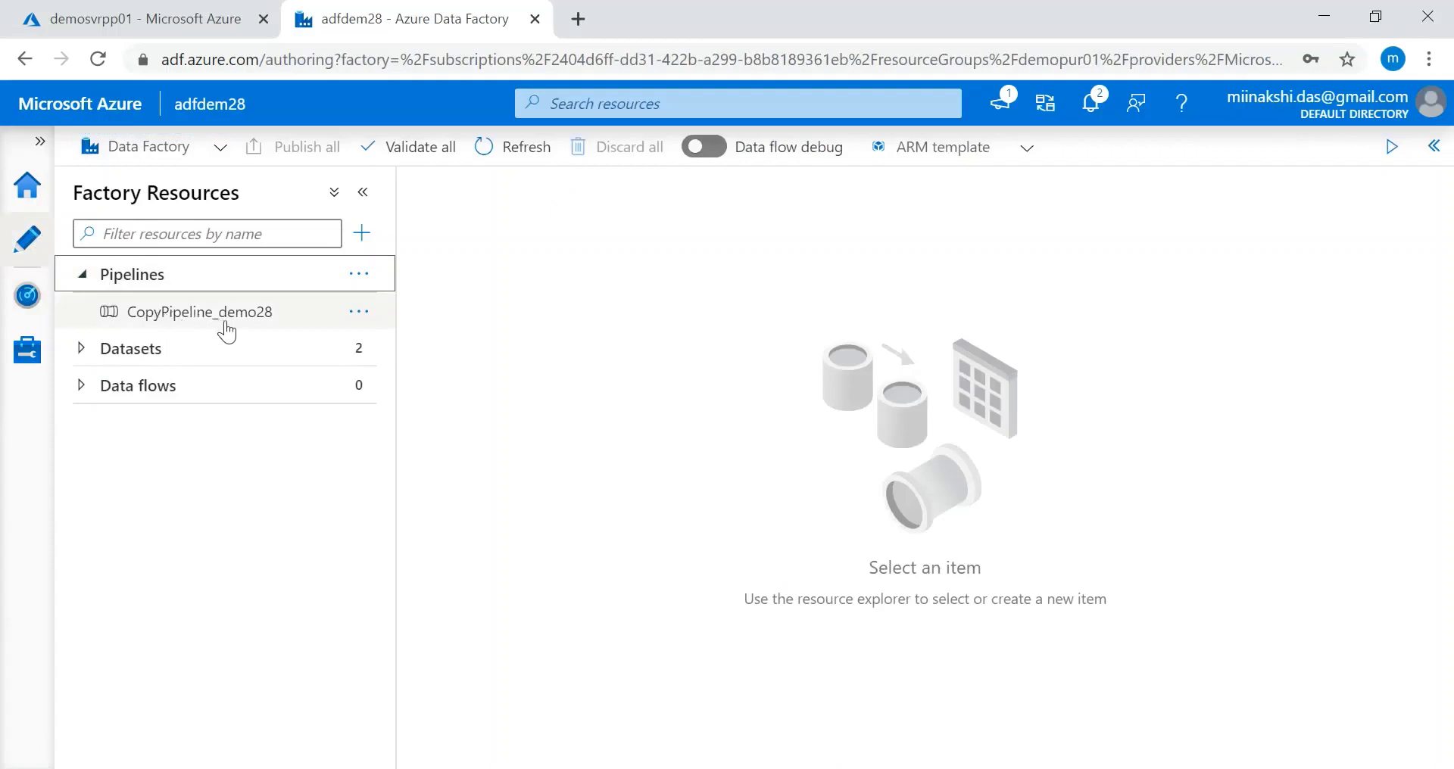
pyautogui.click(222, 318)
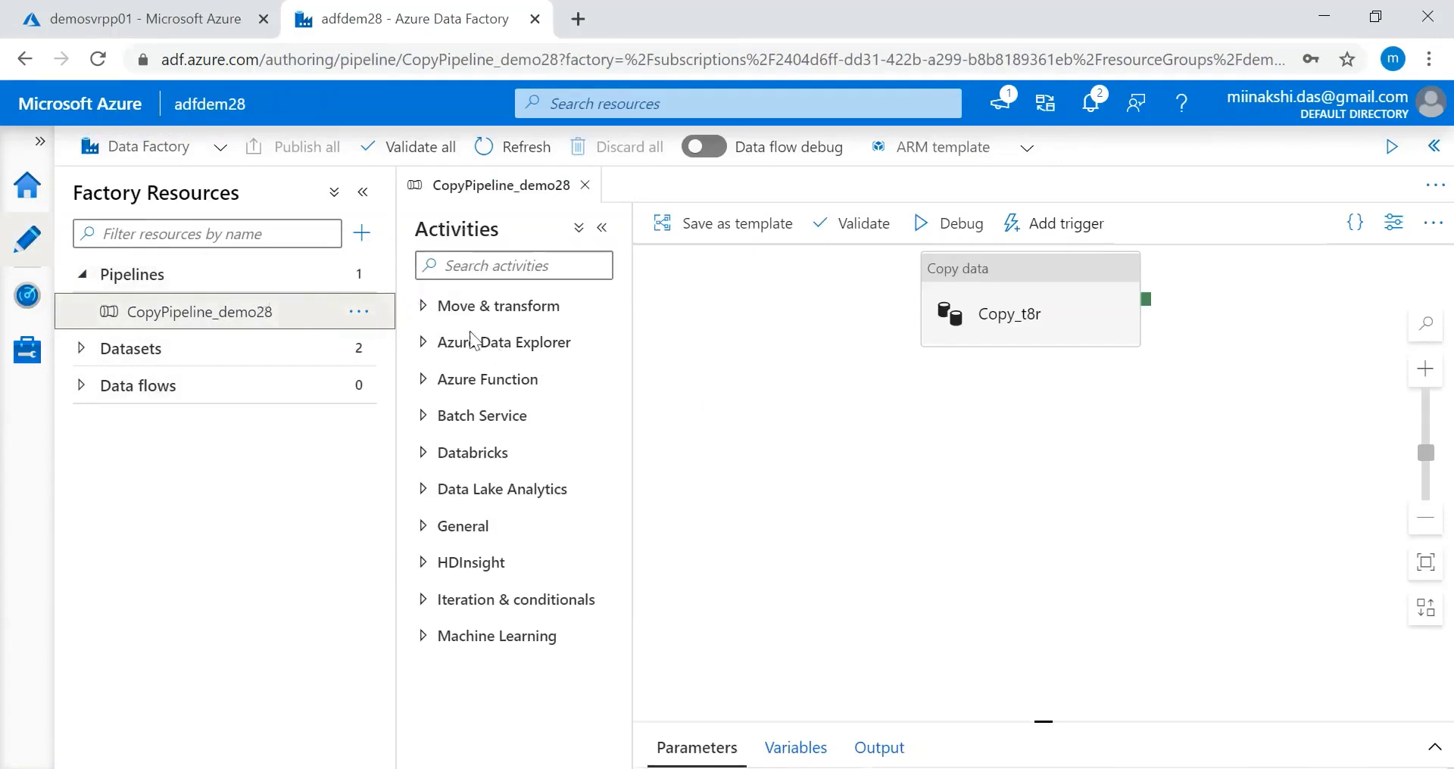
# Step: Examine the activities available in the Move & transform, General and Databricks categories
pyautogui.click(423, 306)
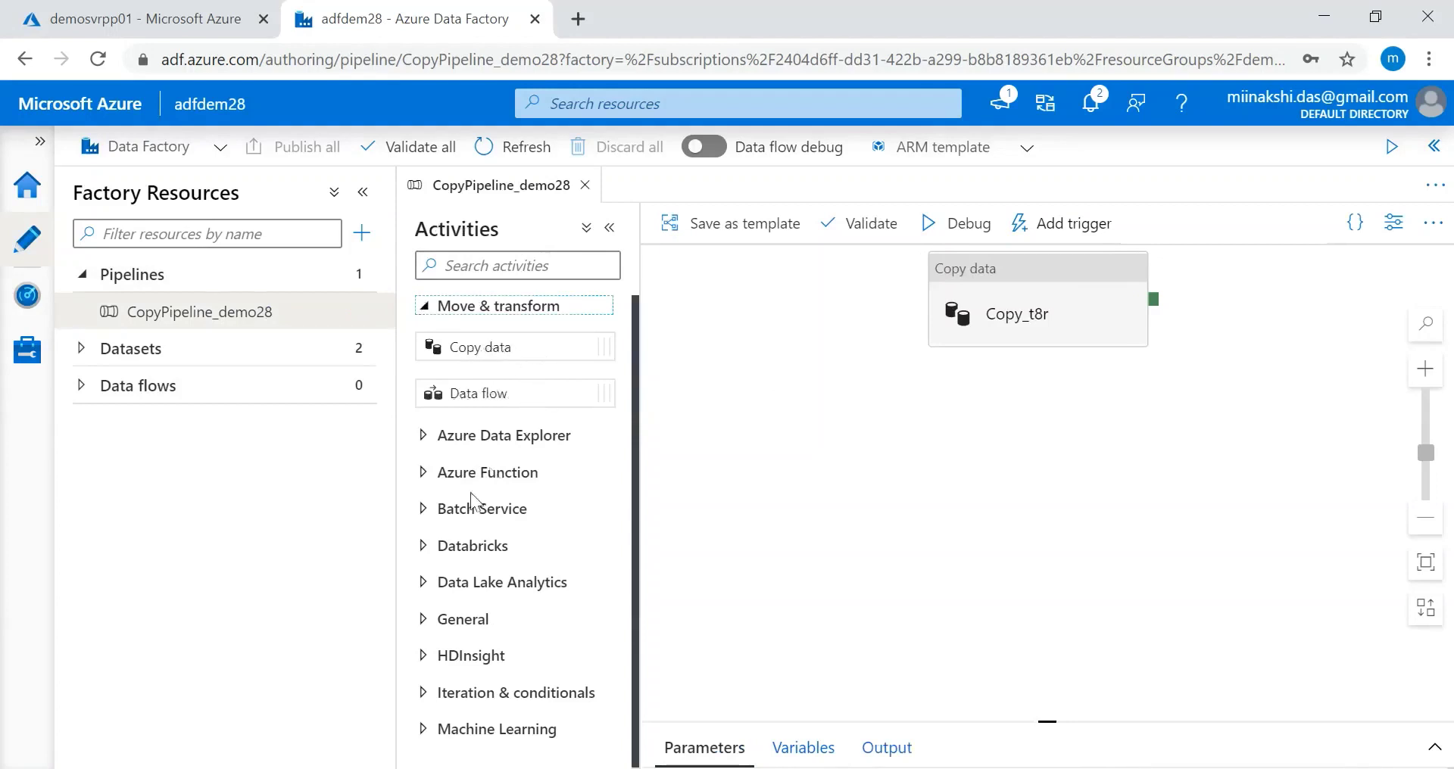
pyautogui.click(426, 619)
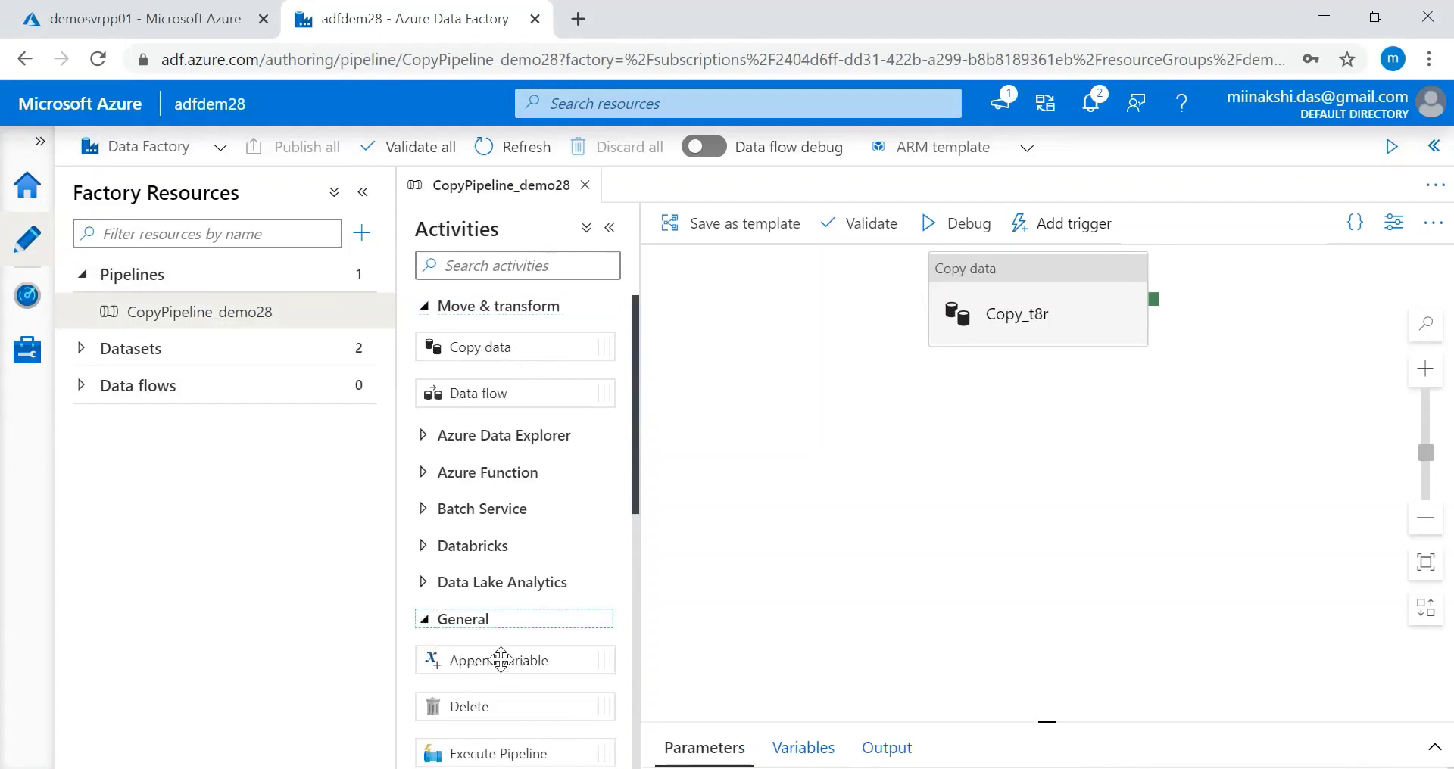
pyautogui.moveTo(637, 467); pyautogui.dragTo(639, 632)
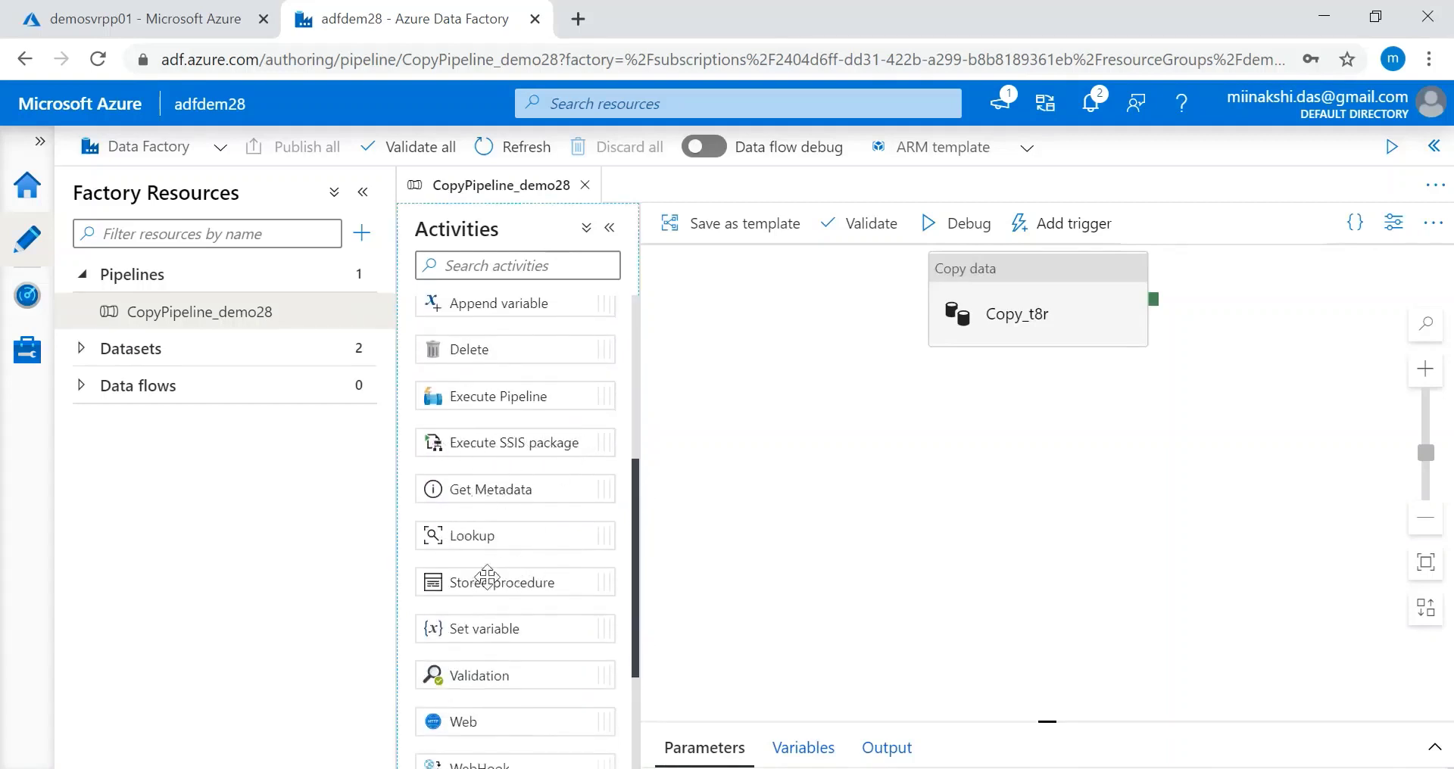
pyautogui.moveTo(634, 520); pyautogui.dragTo(623, 345)
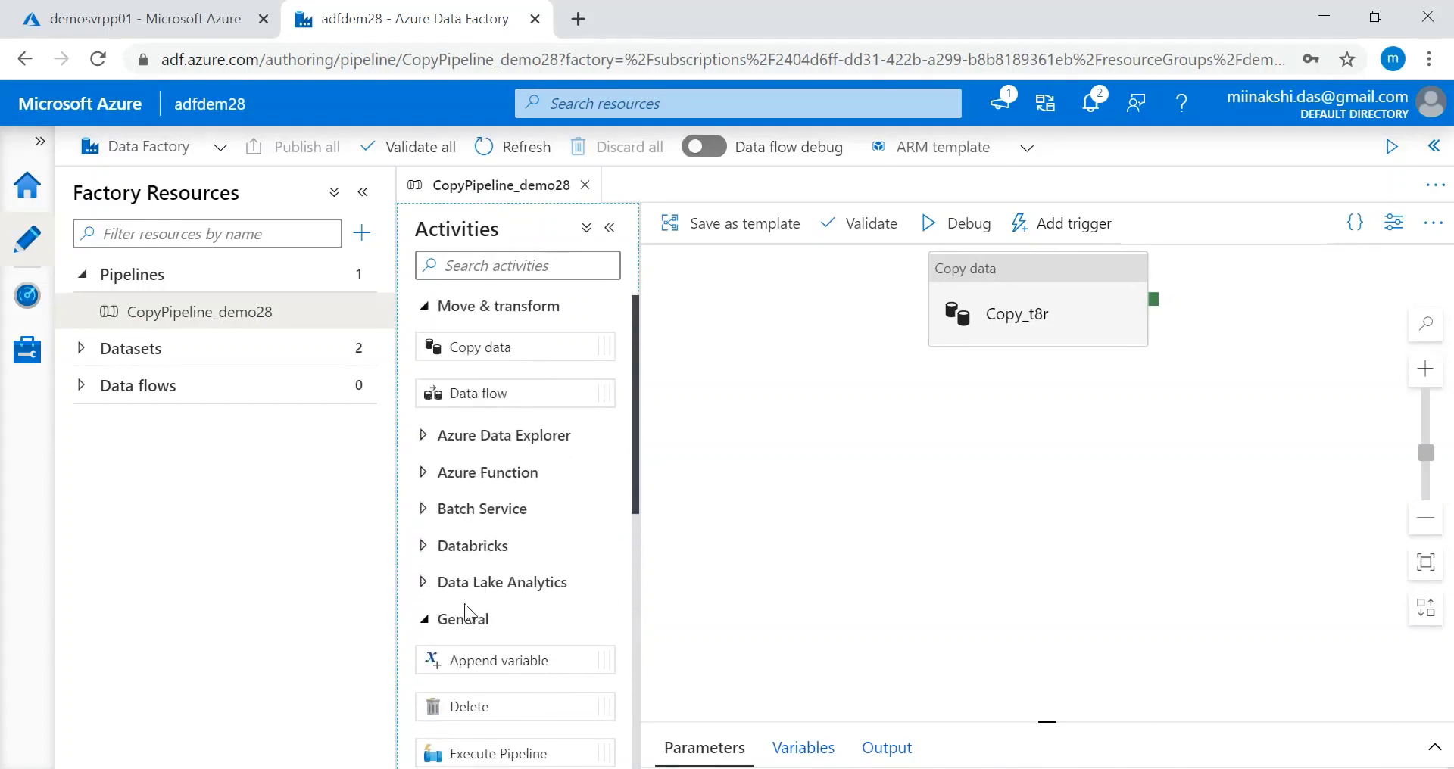
pyautogui.click(432, 545)
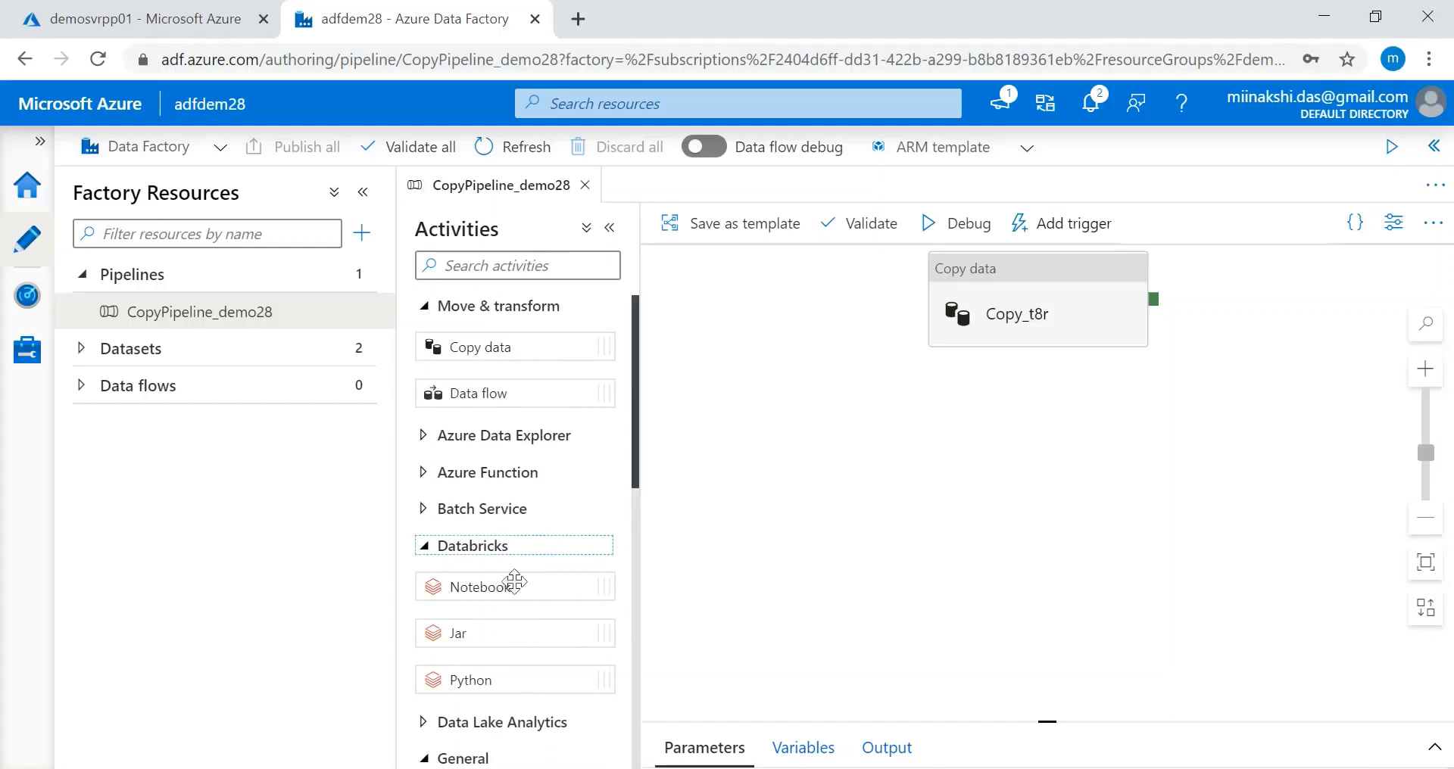
pyautogui.scroll(-1, 634, 416)
pyautogui.moveTo(642, 442); pyautogui.dragTo(638, 376)
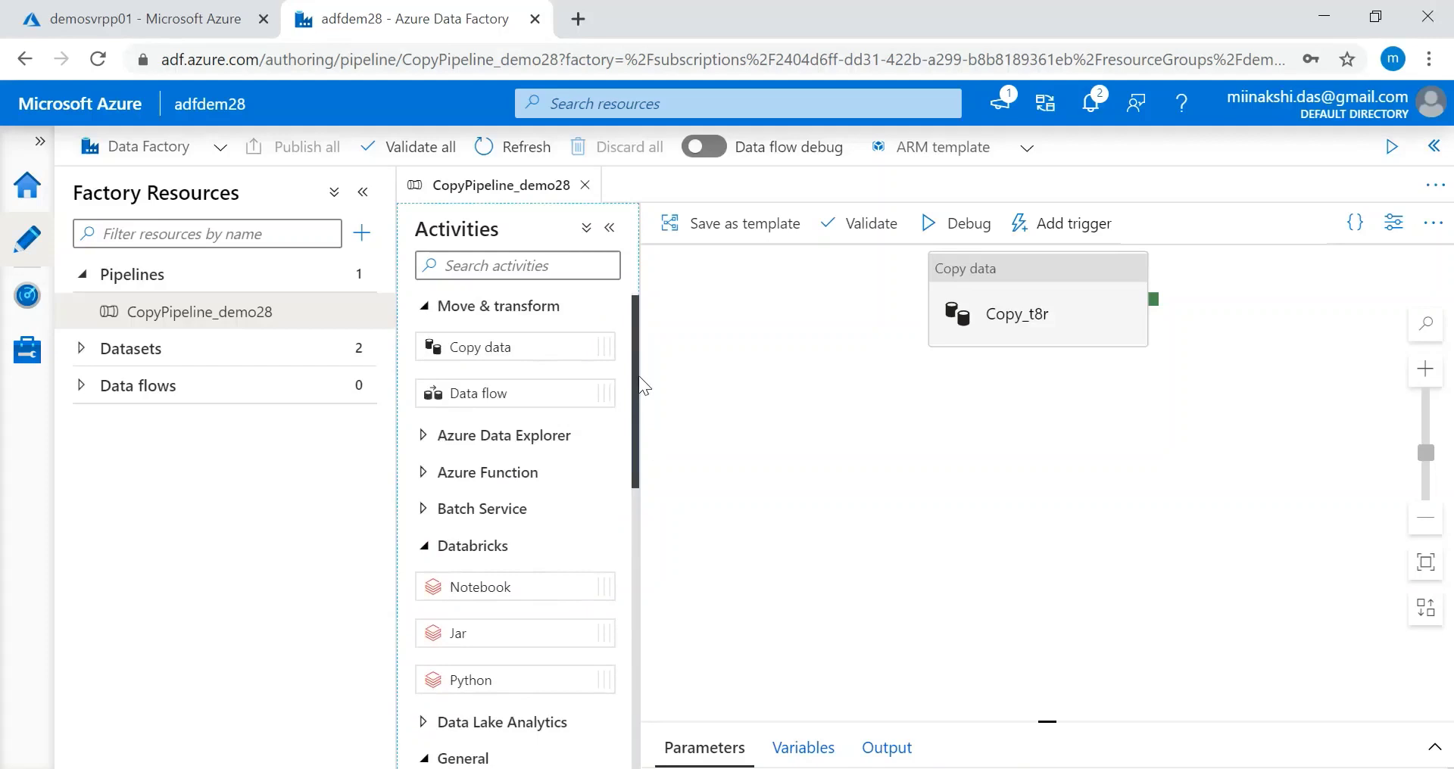
# Step: Add a Data flow activity to the pipeline canvas, creating a new Mapping Data Flow for it, and dismiss the introductory tip
pyautogui.click(520, 393)
pyautogui.moveTo(520, 393); pyautogui.dragTo(815, 421)
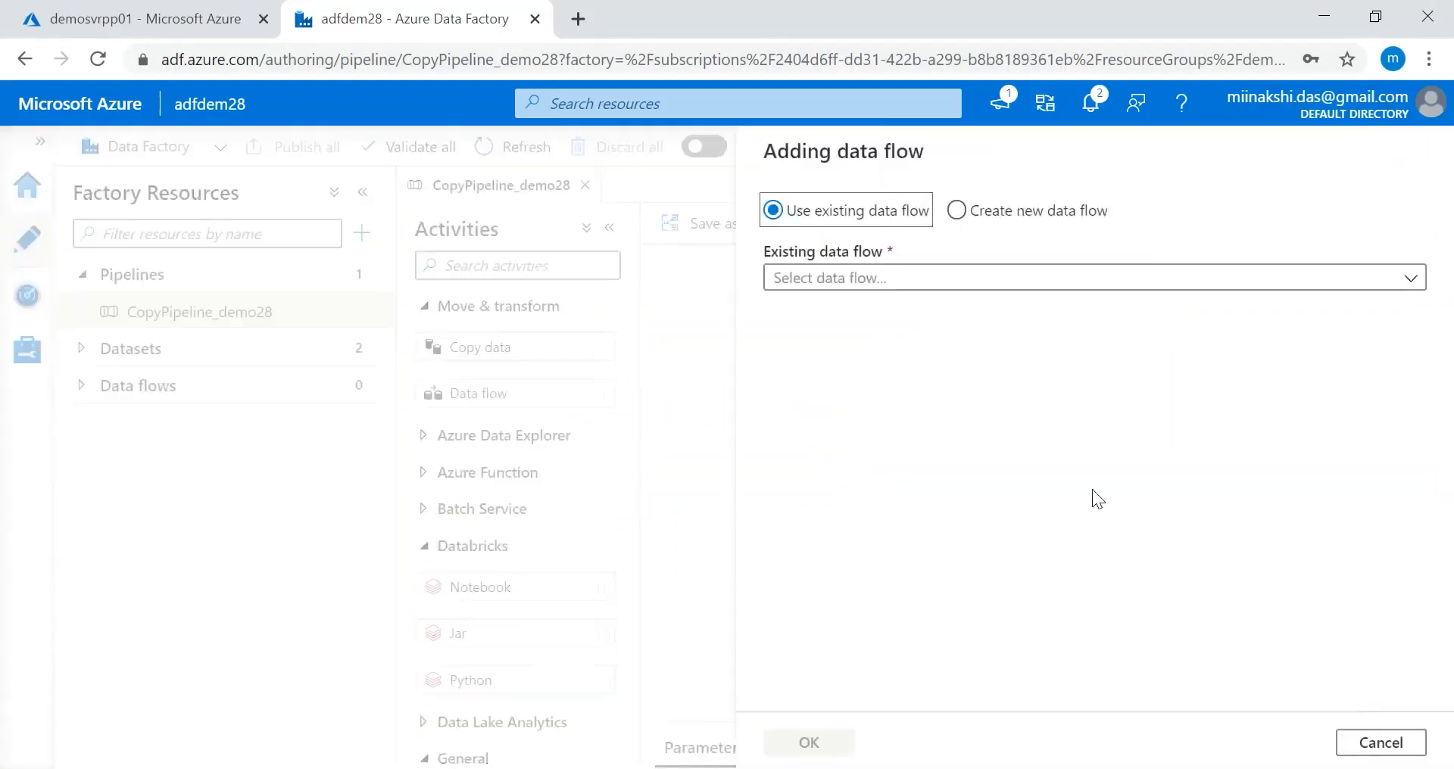
pyautogui.click(1032, 212)
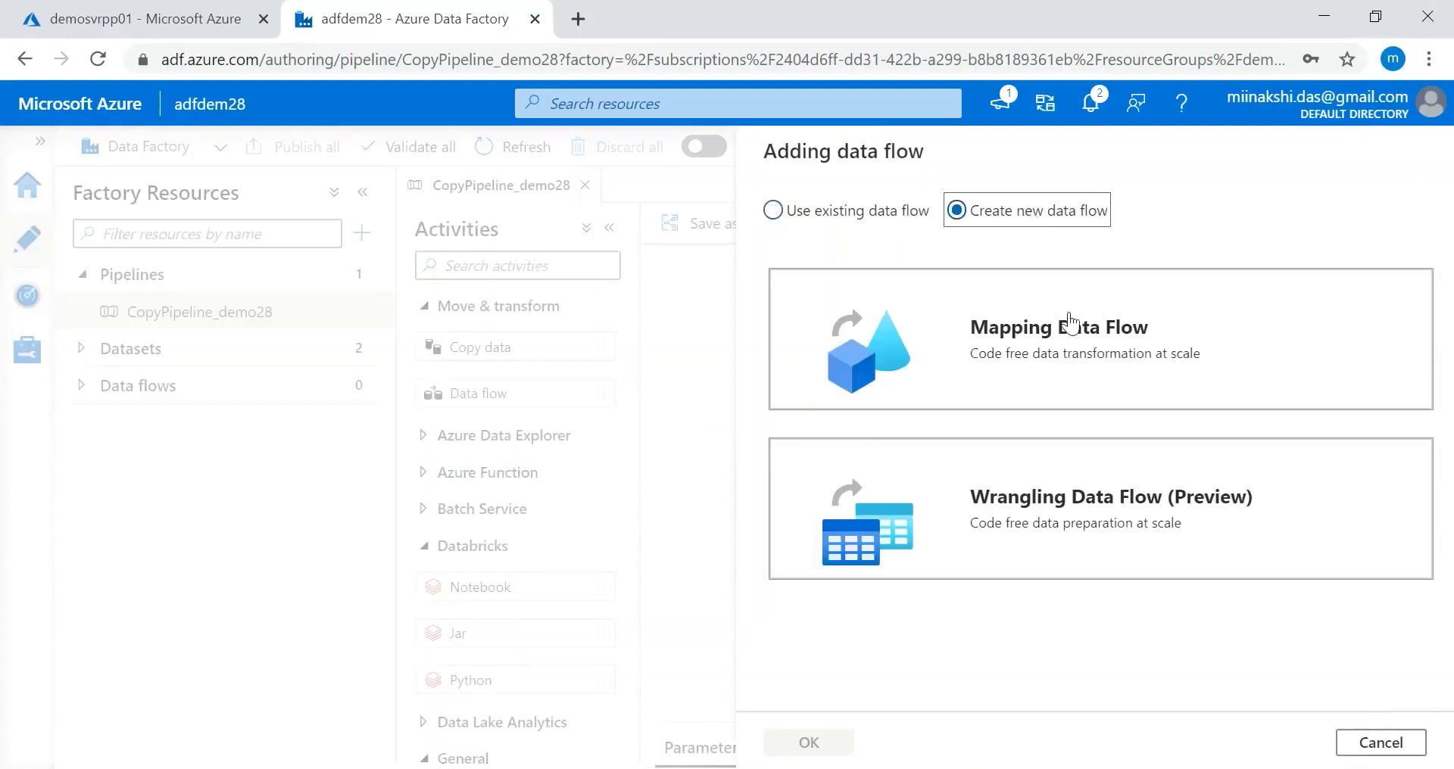
pyautogui.click(1070, 324)
pyautogui.click(830, 745)
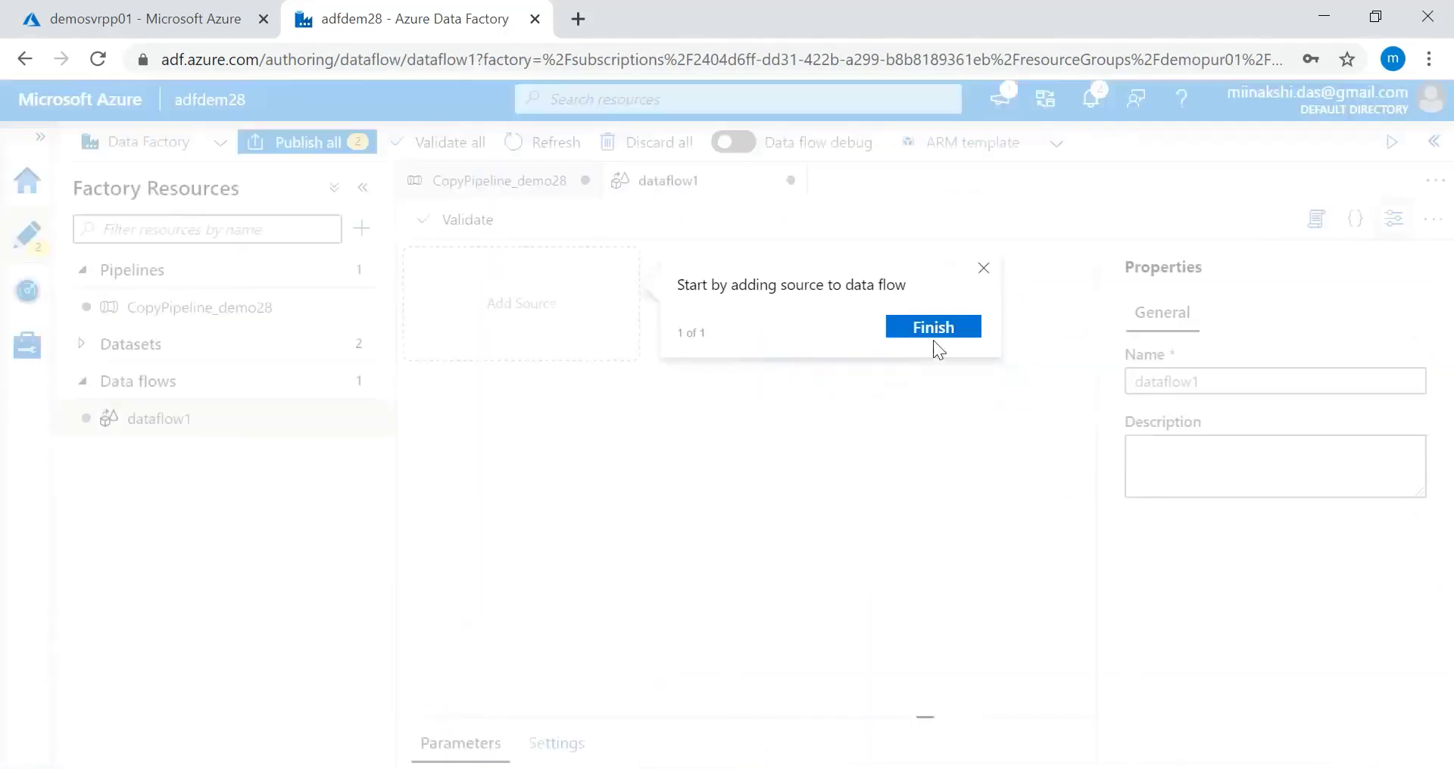
pyautogui.click(942, 332)
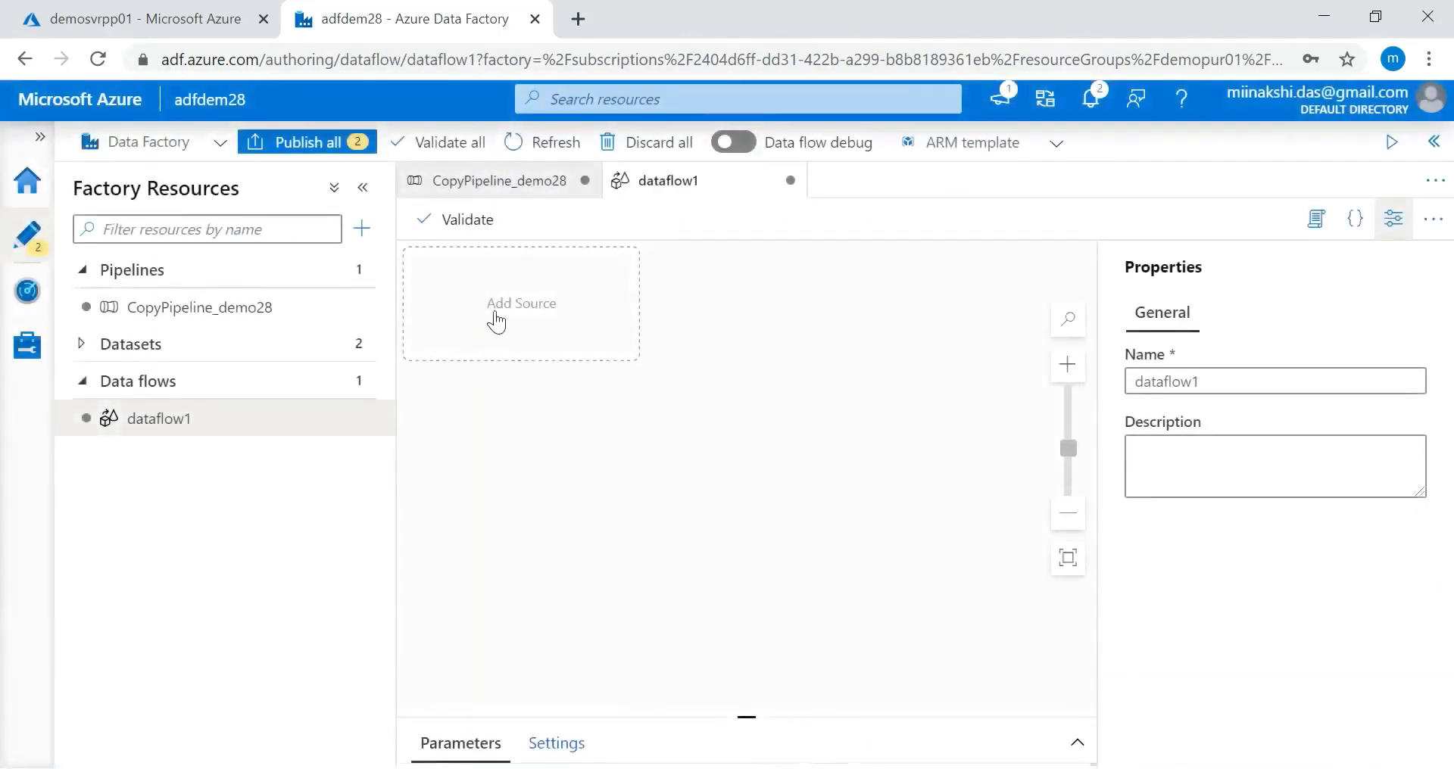
# Step: Add a source to the new mapping data flow and close the guided tour, leaving its dataset unselected
pyautogui.click(561, 350)
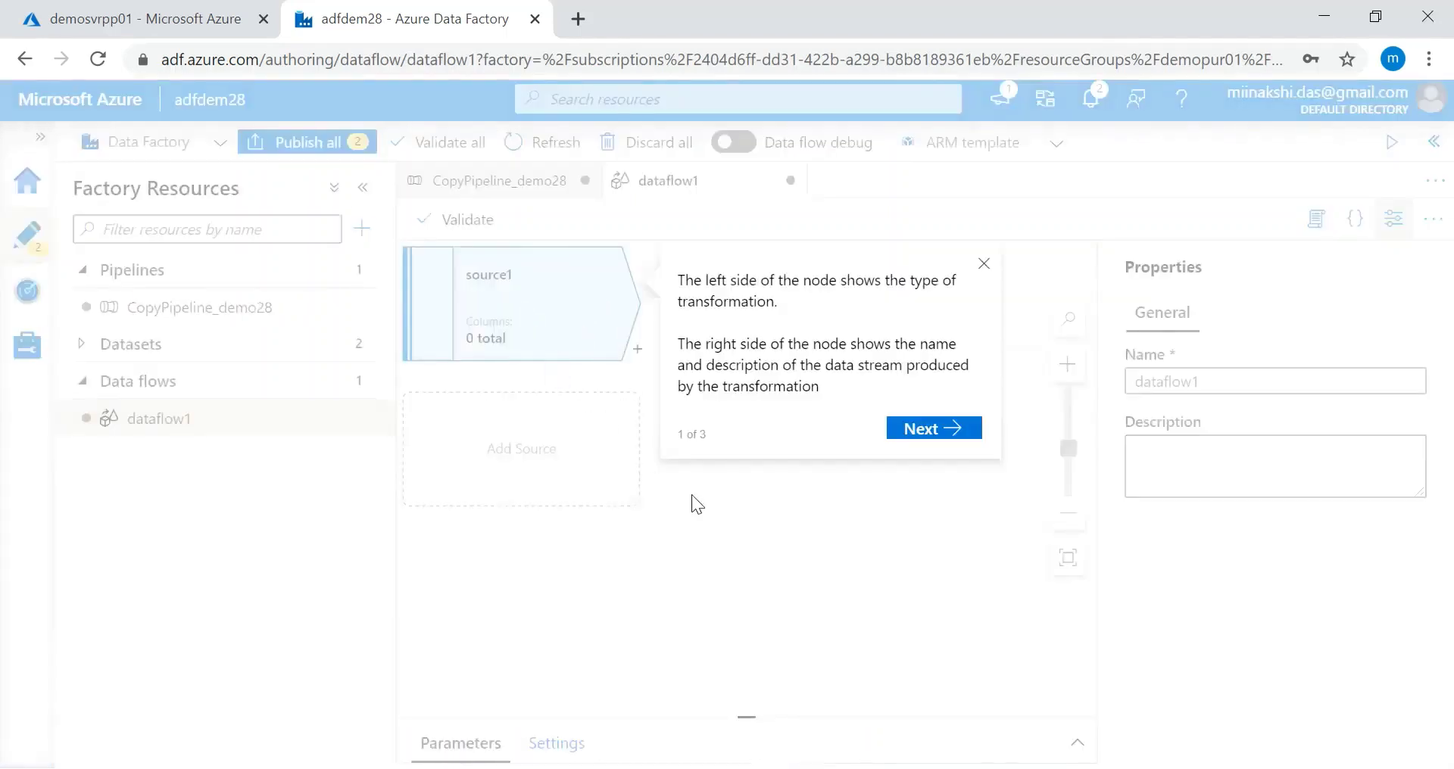
pyautogui.click(984, 266)
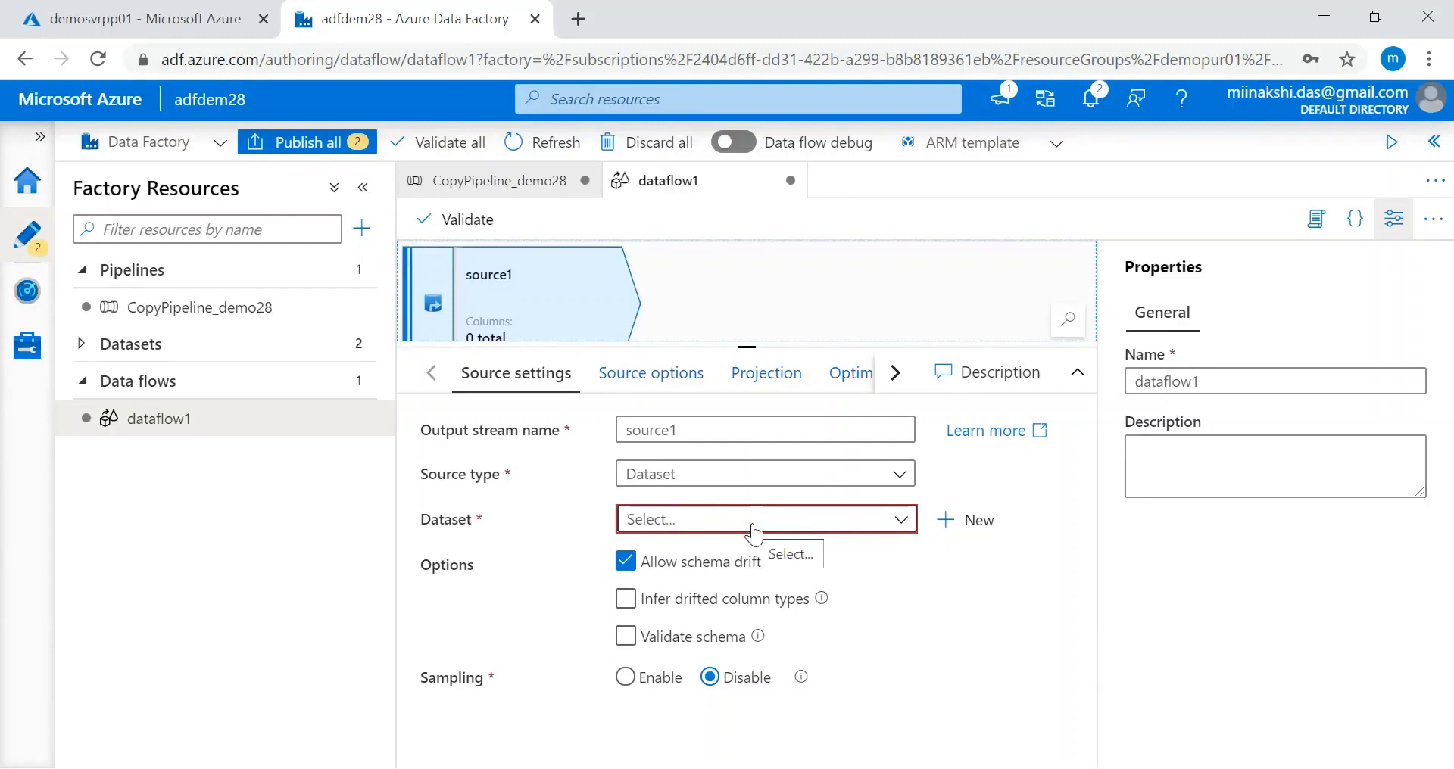
pyautogui.click(725, 292)
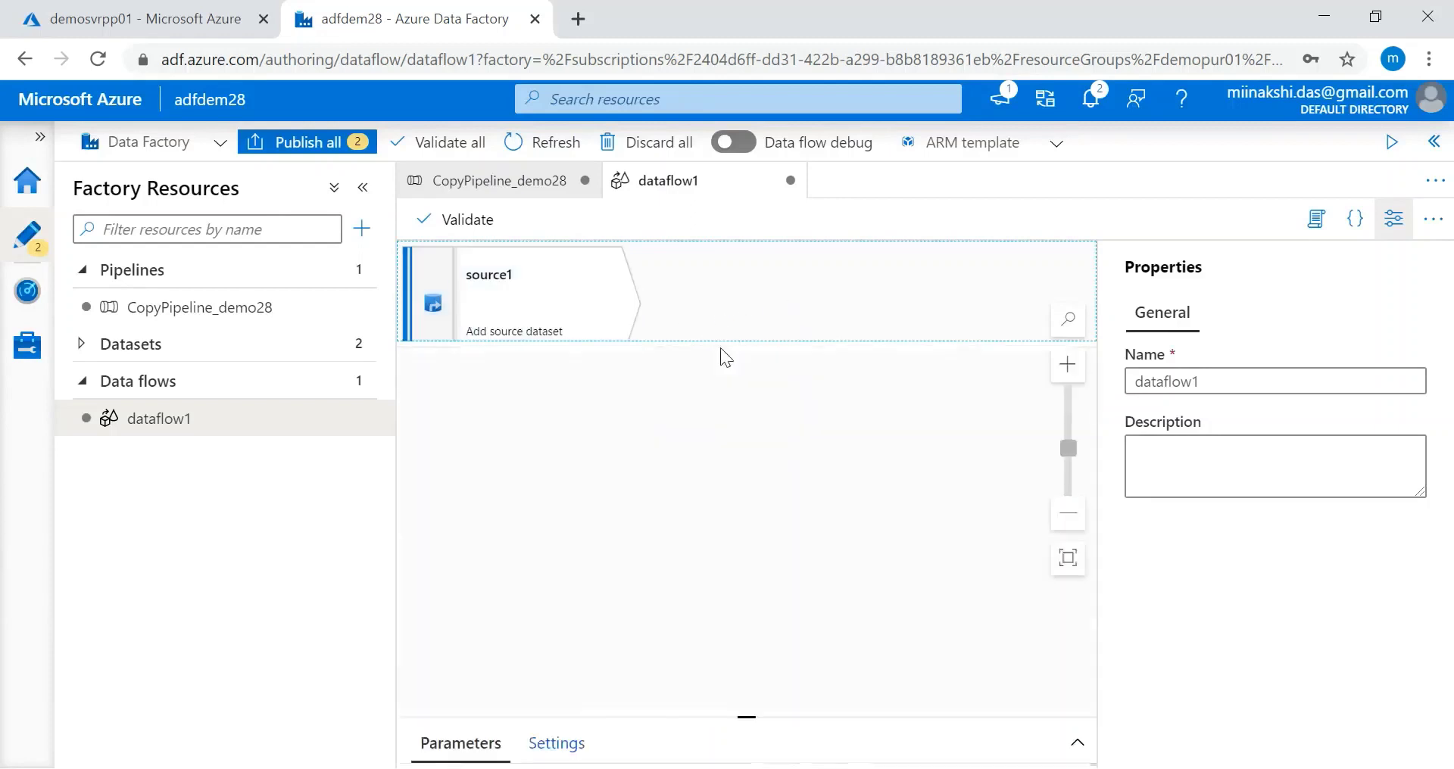
# Step: Enlarge the data flow canvas and examine the transformations and destination that can follow source1, without adding any
pyautogui.click(634, 354)
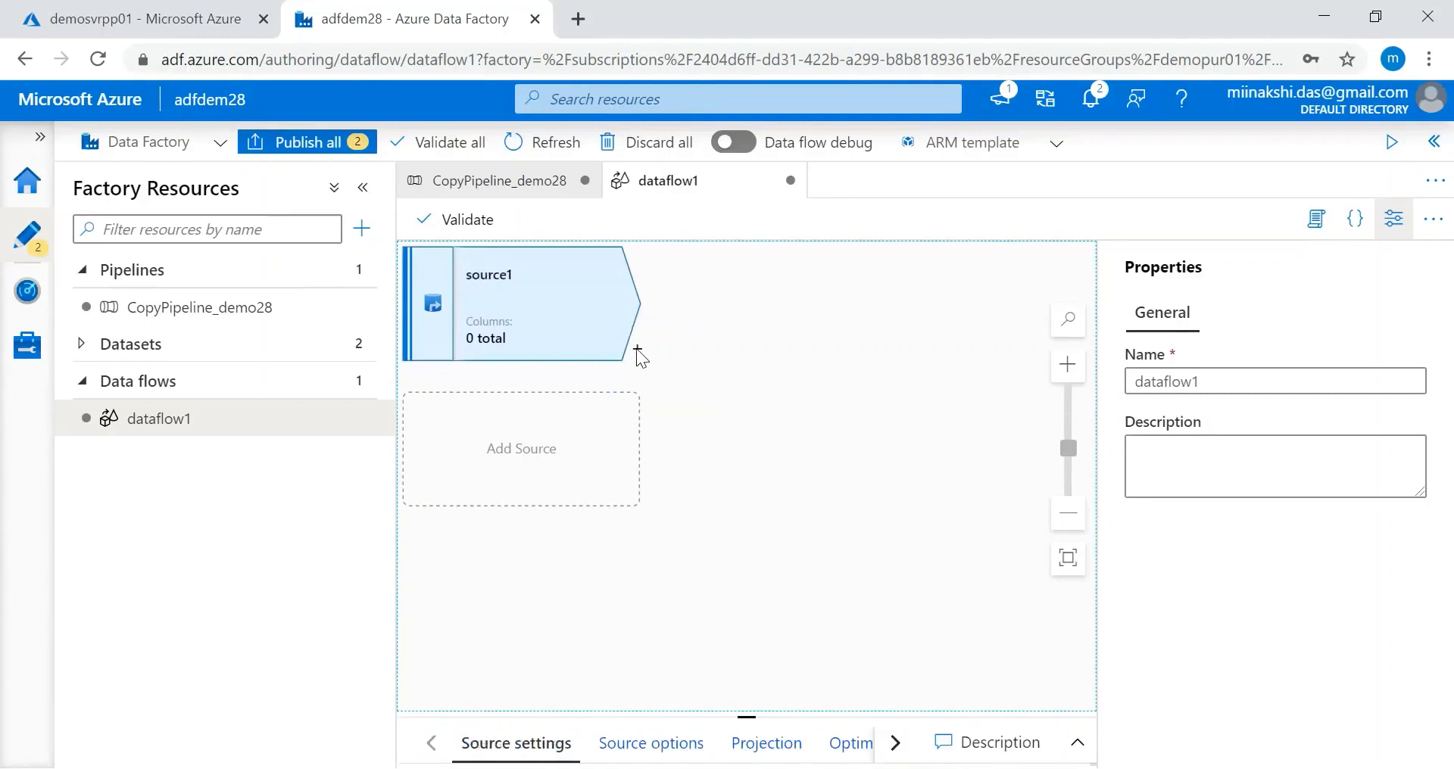
pyautogui.click(637, 349)
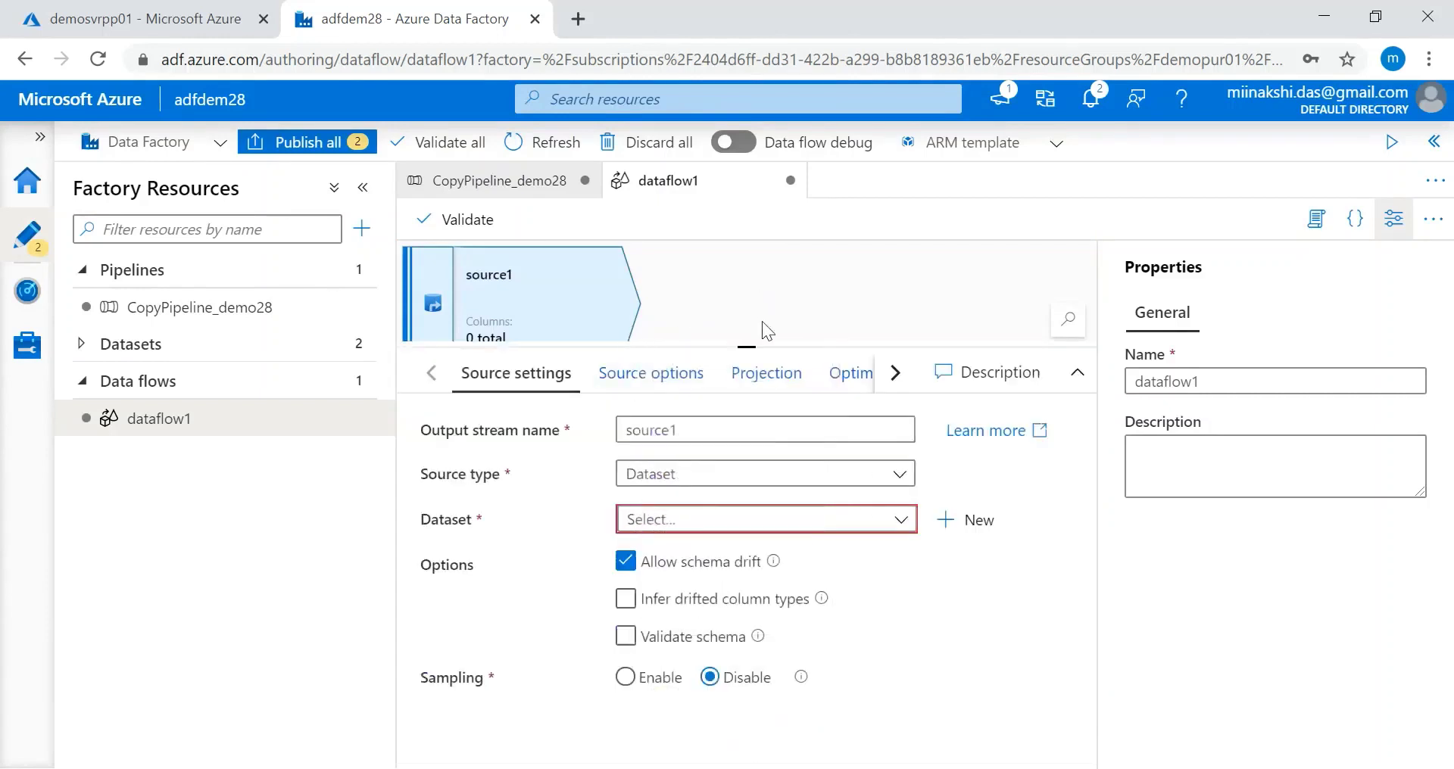
pyautogui.moveTo(747, 345); pyautogui.dragTo(747, 623)
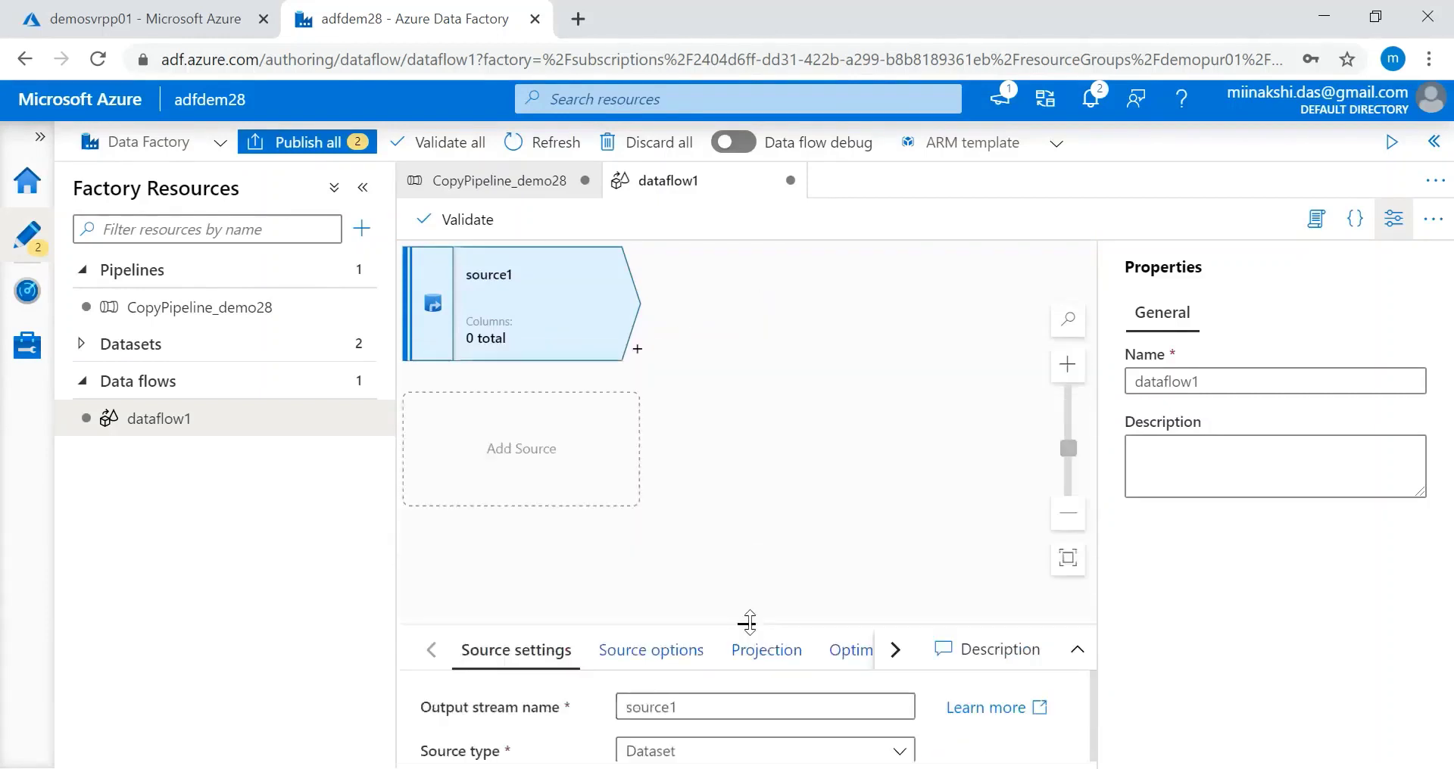
pyautogui.click(638, 351)
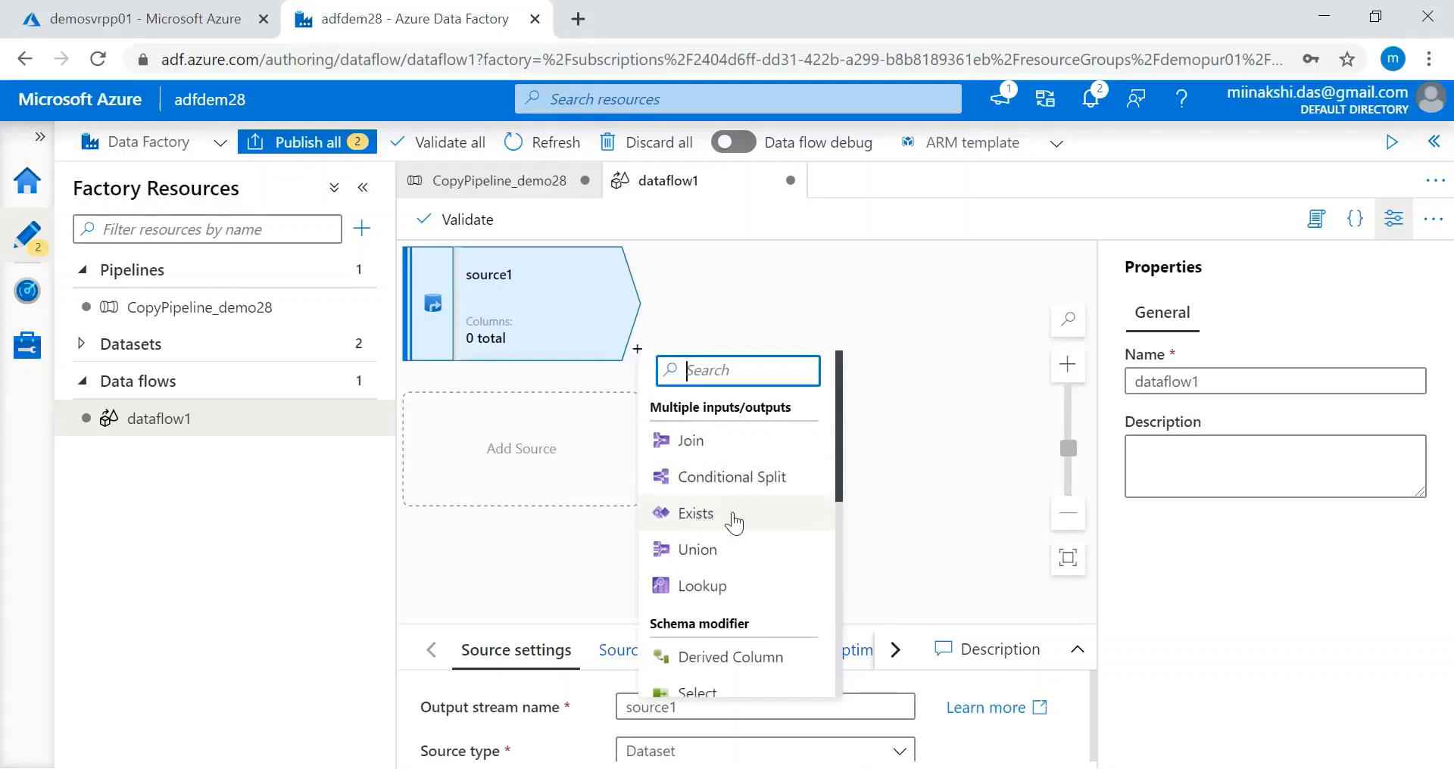
pyautogui.moveTo(837, 465); pyautogui.dragTo(830, 669)
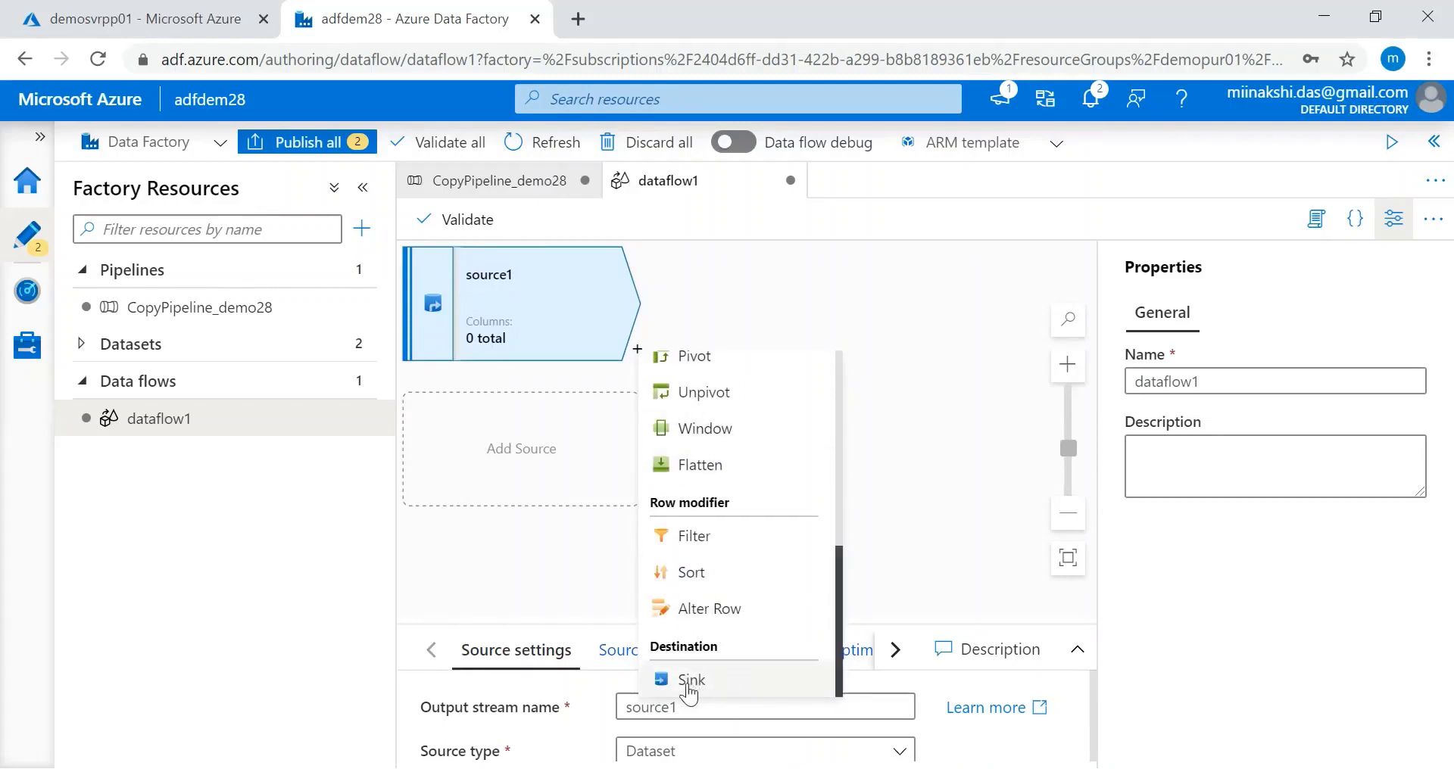
pyautogui.click(939, 488)
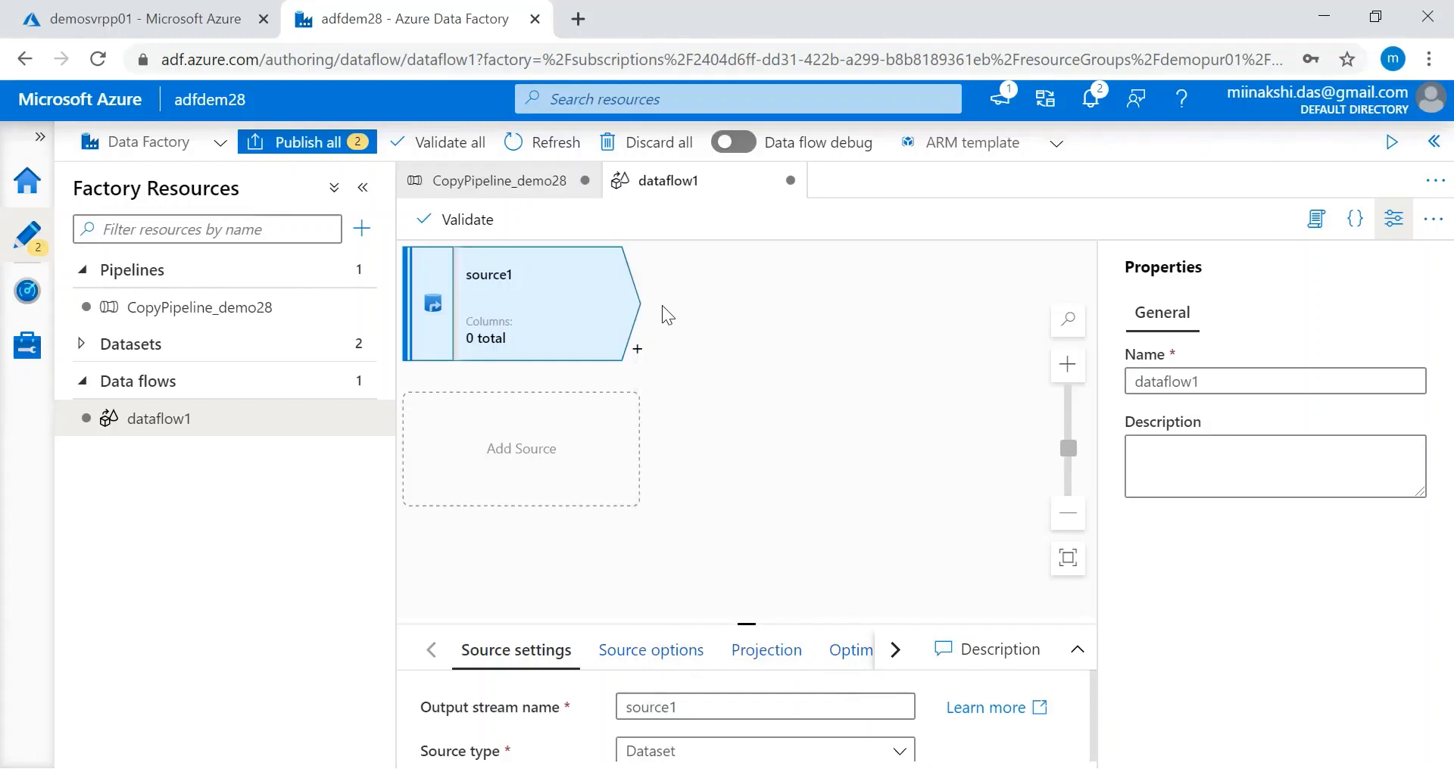
# Step: Return to CopyPipeline_demo28, turn on data flow debug with AutoResolveIntegrationRuntime, and select the Copy_t8r activity
pyautogui.click(530, 184)
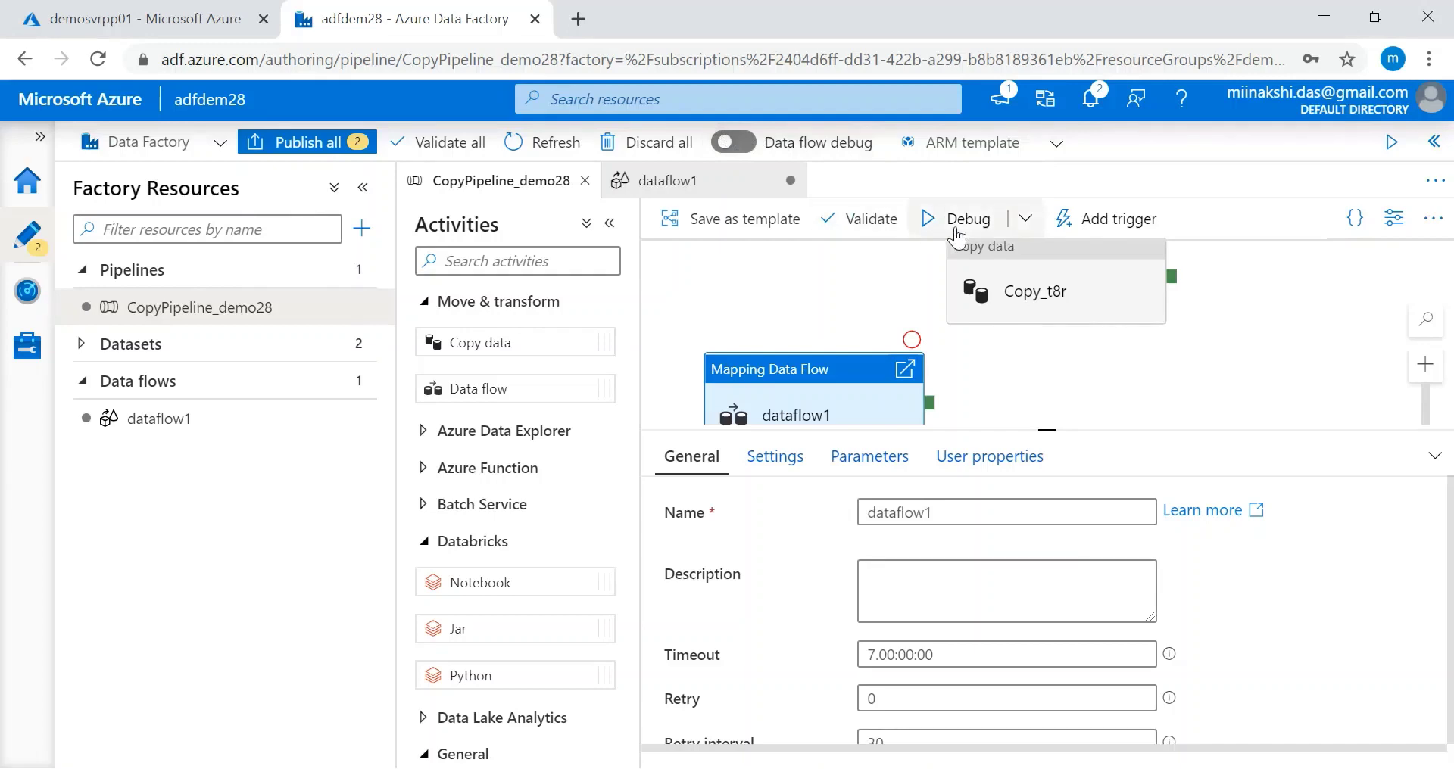
pyautogui.click(751, 144)
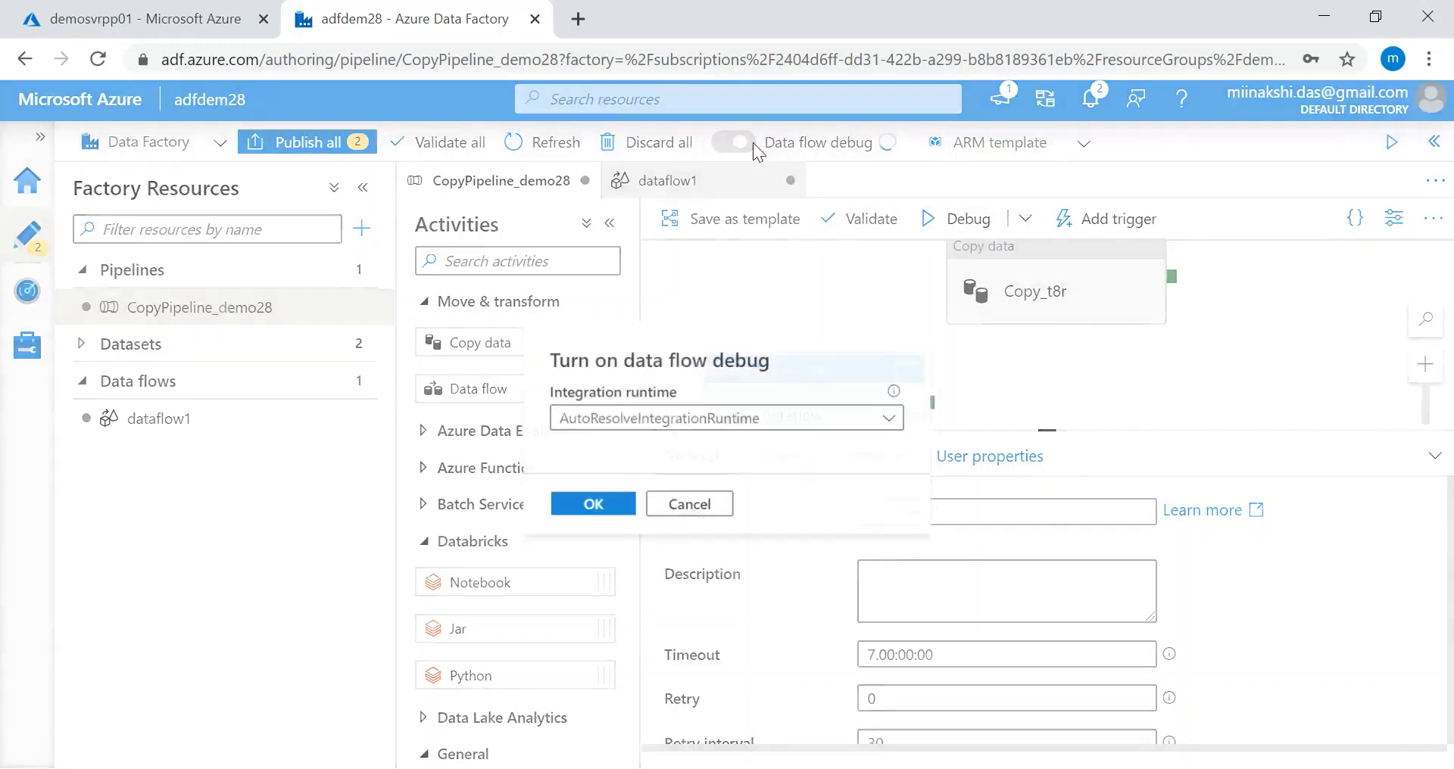
pyautogui.click(593, 505)
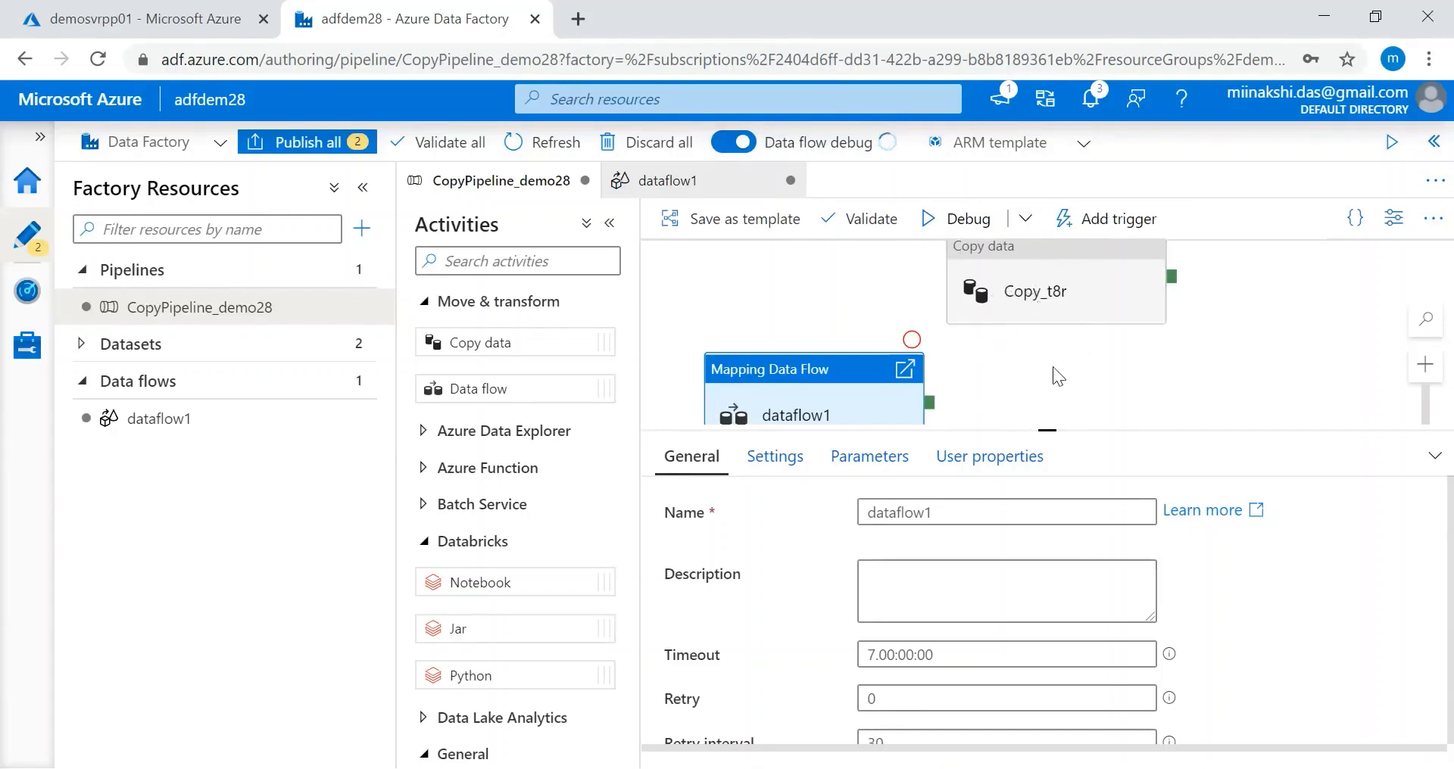
pyautogui.click(1029, 258)
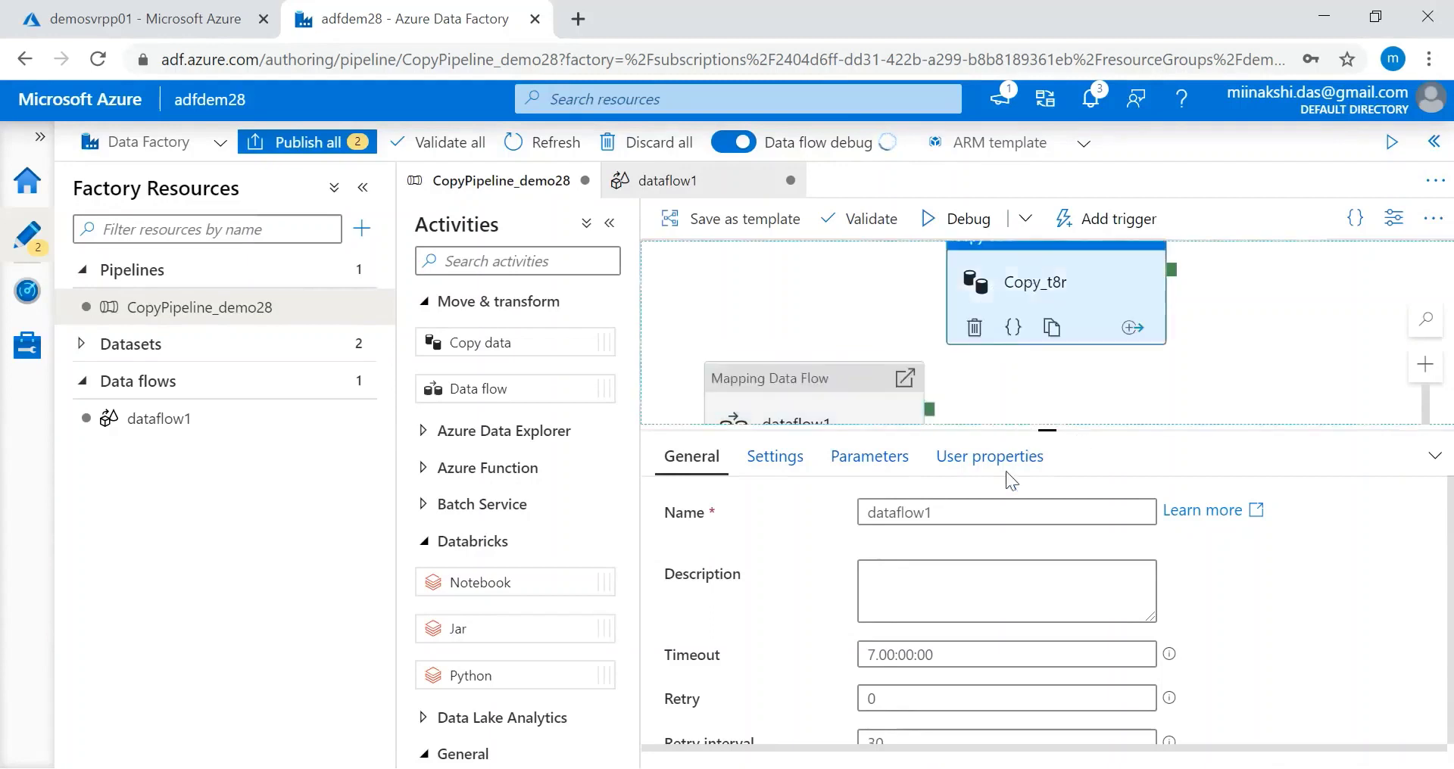